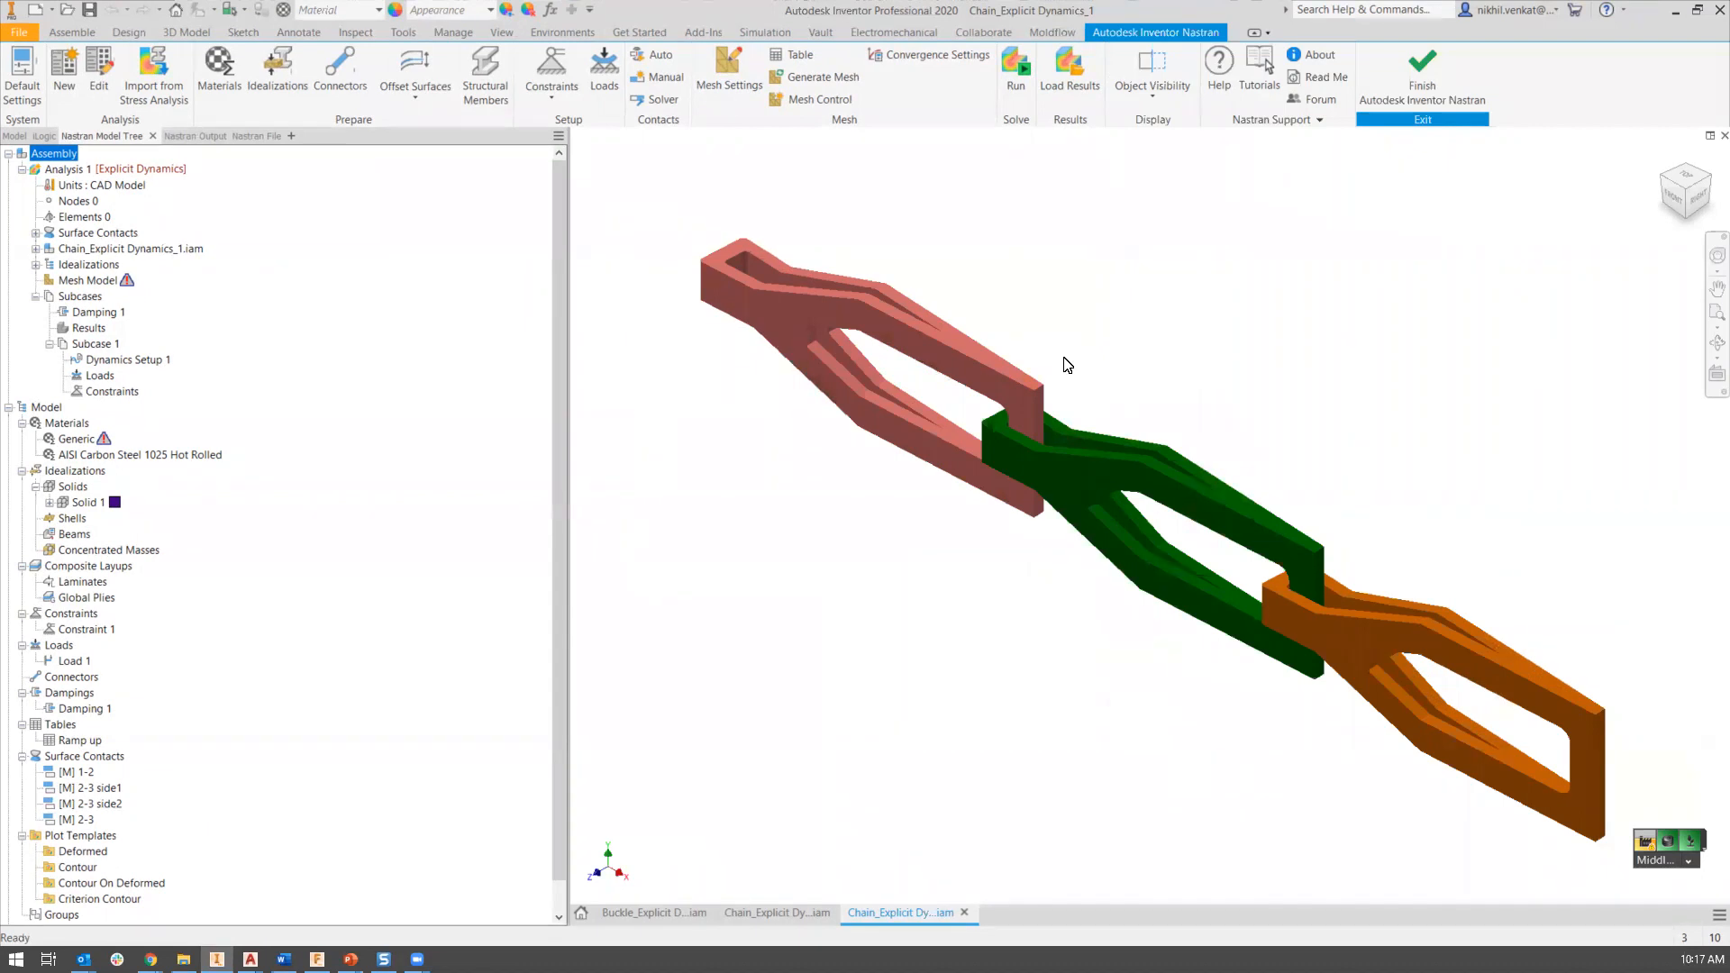
Review the settings and available analysis types of Analysis 1 and accept them with Explicit Dynamics as the type.
left_click(9, 407)
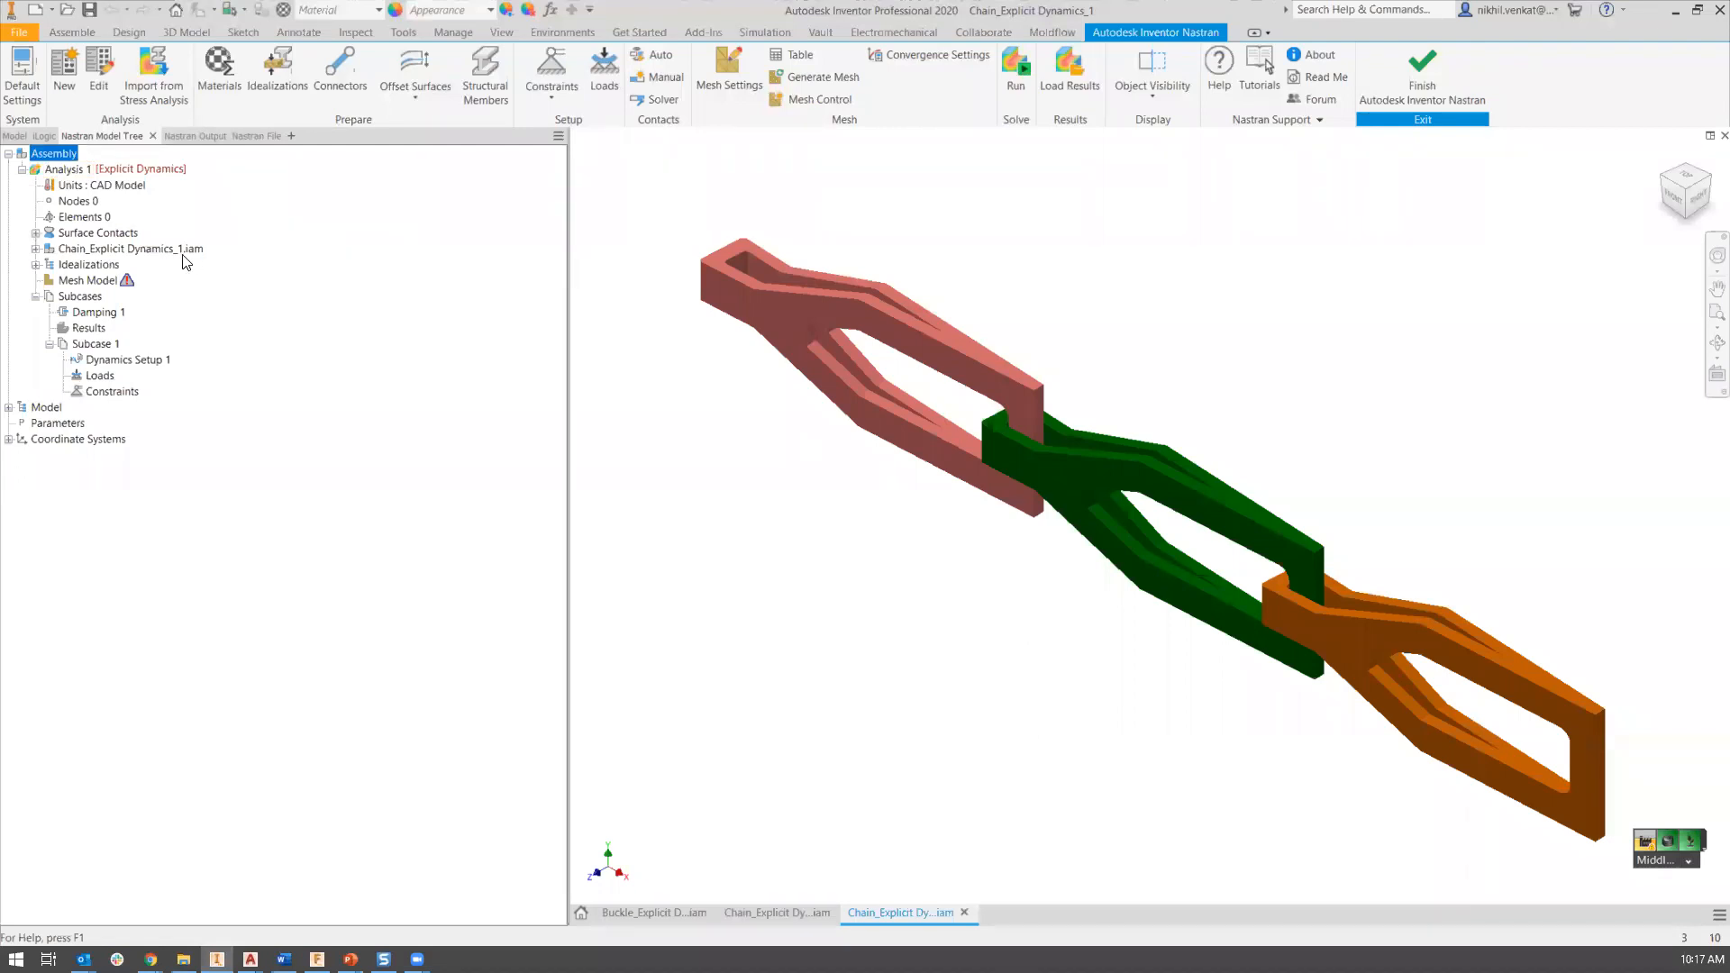
right_click(69, 169)
left_click(112, 197)
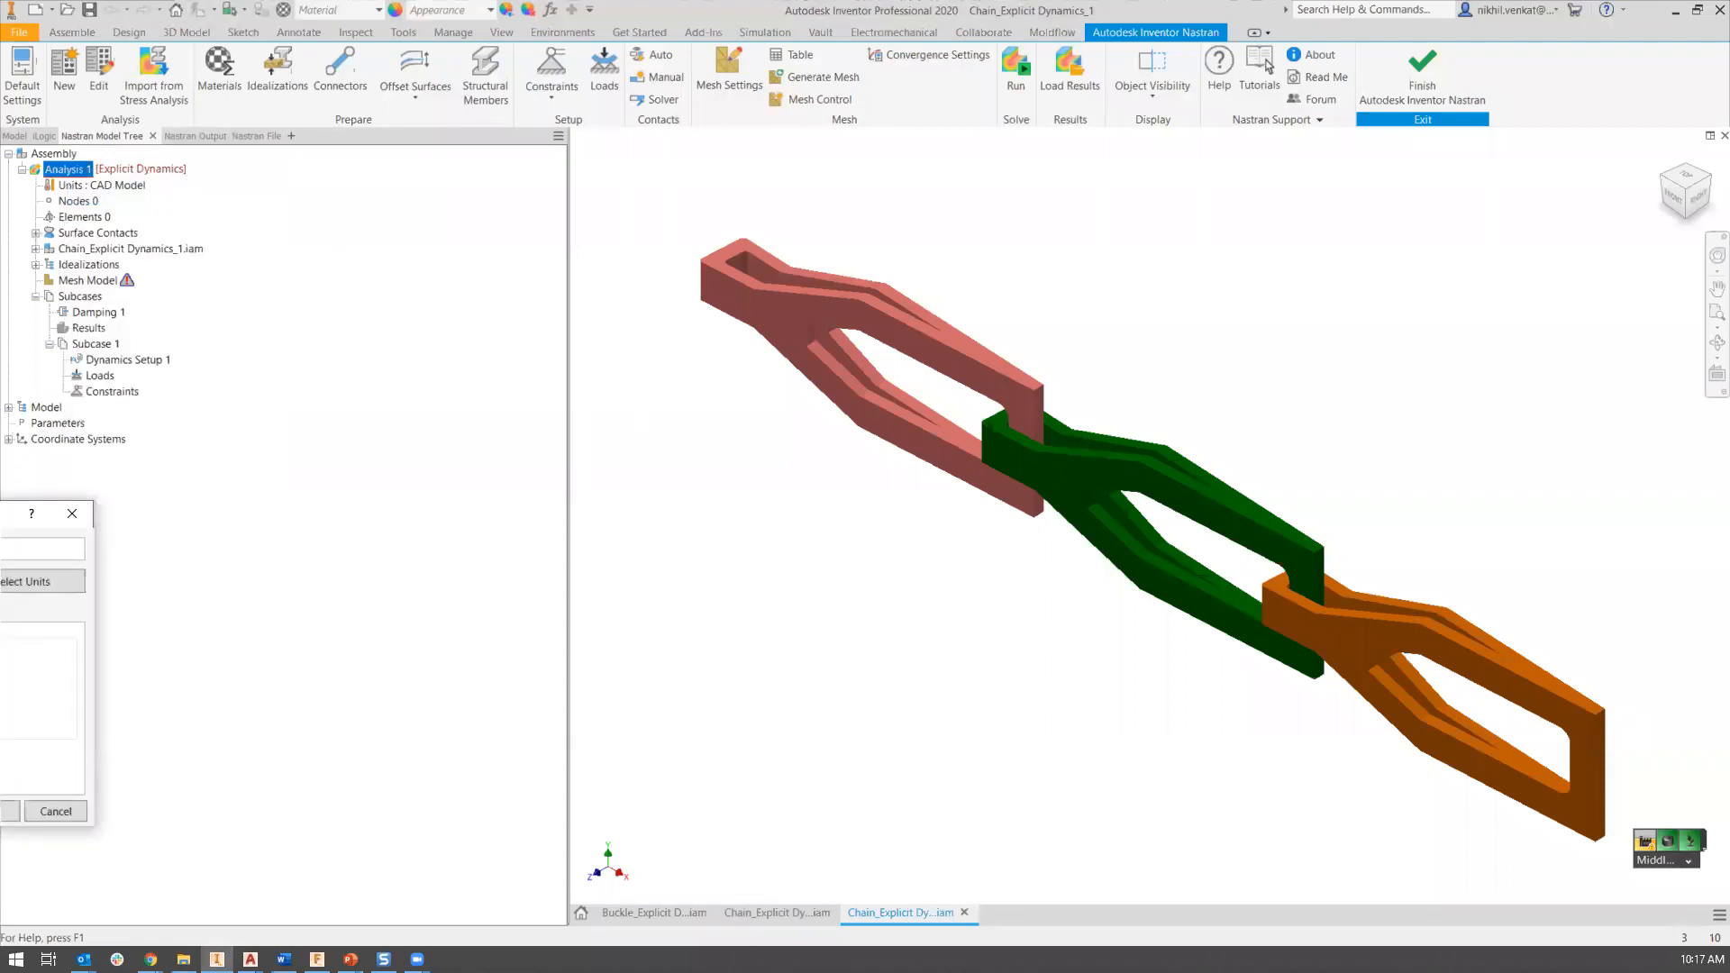
left_click_drag(0, 519, 376, 200)
left_click(315, 257)
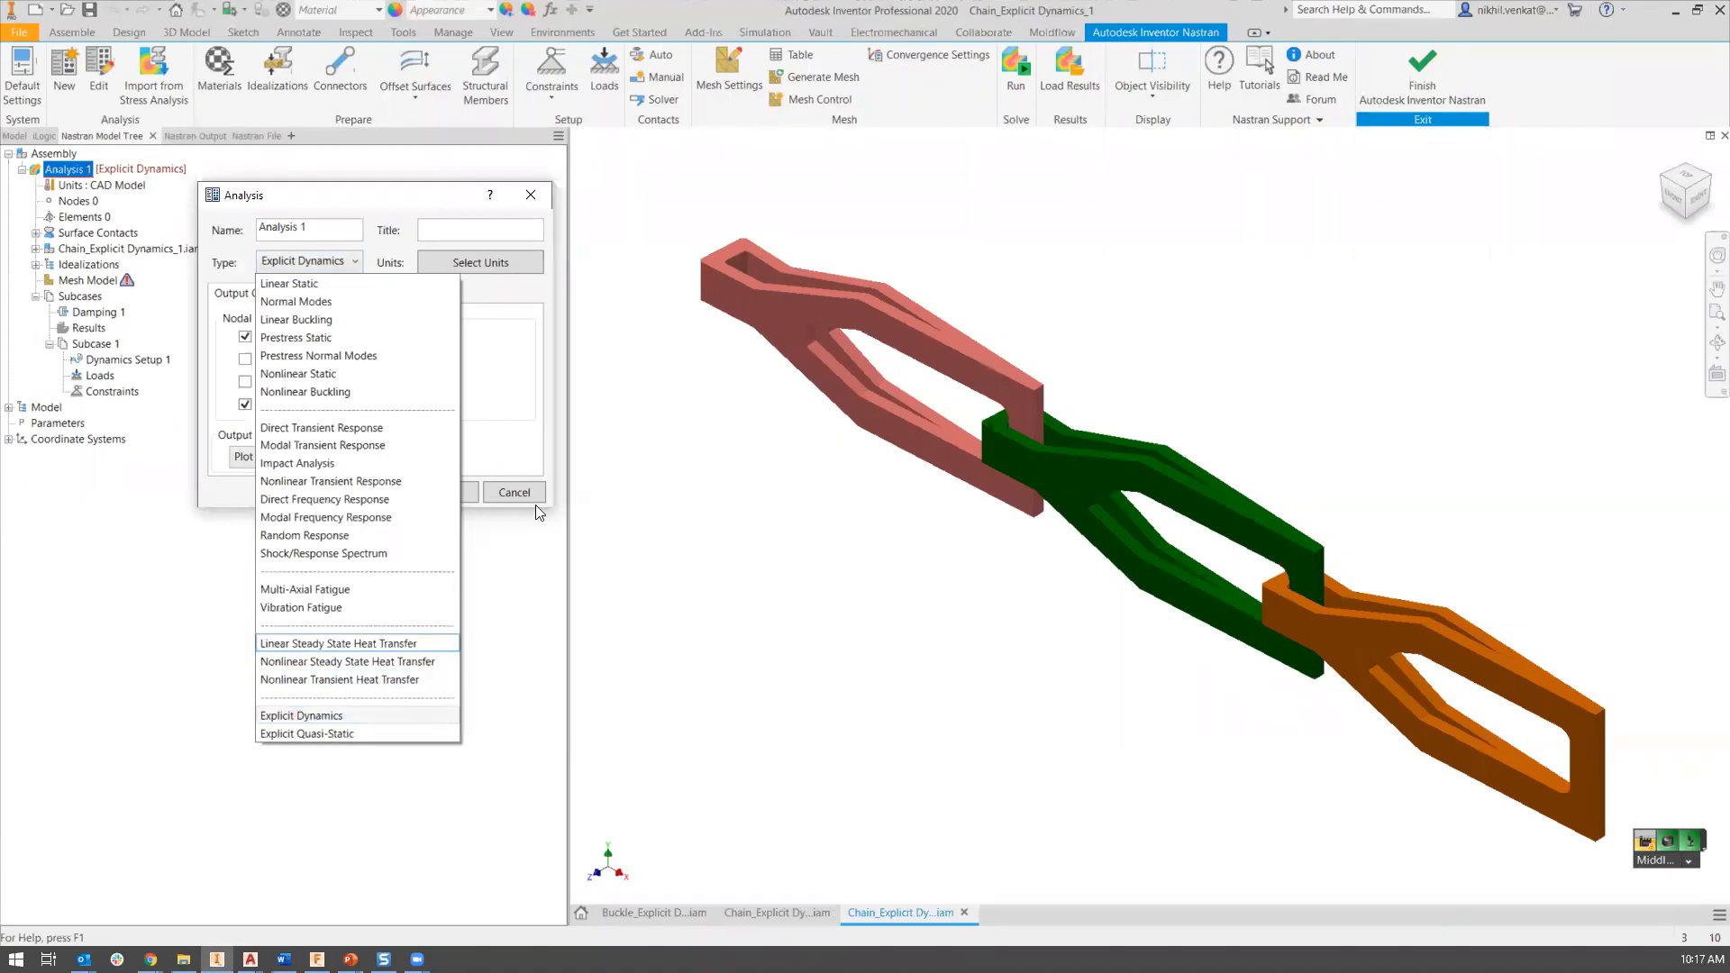
left_click(548, 443)
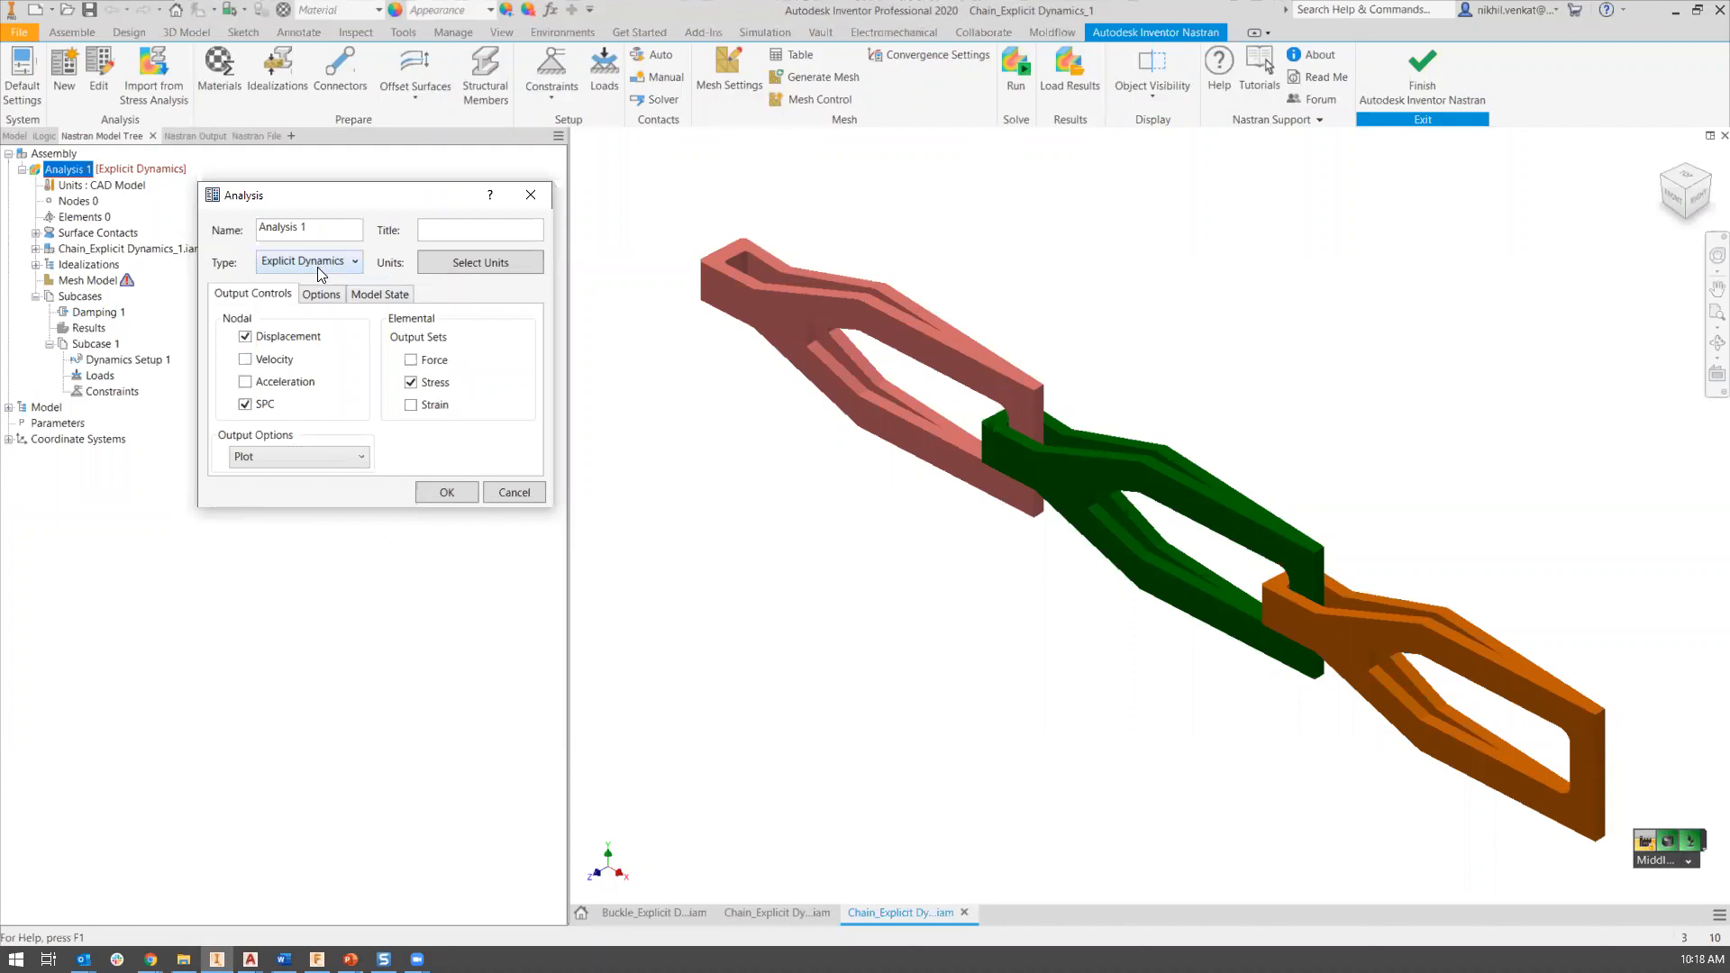
left_click(431, 492)
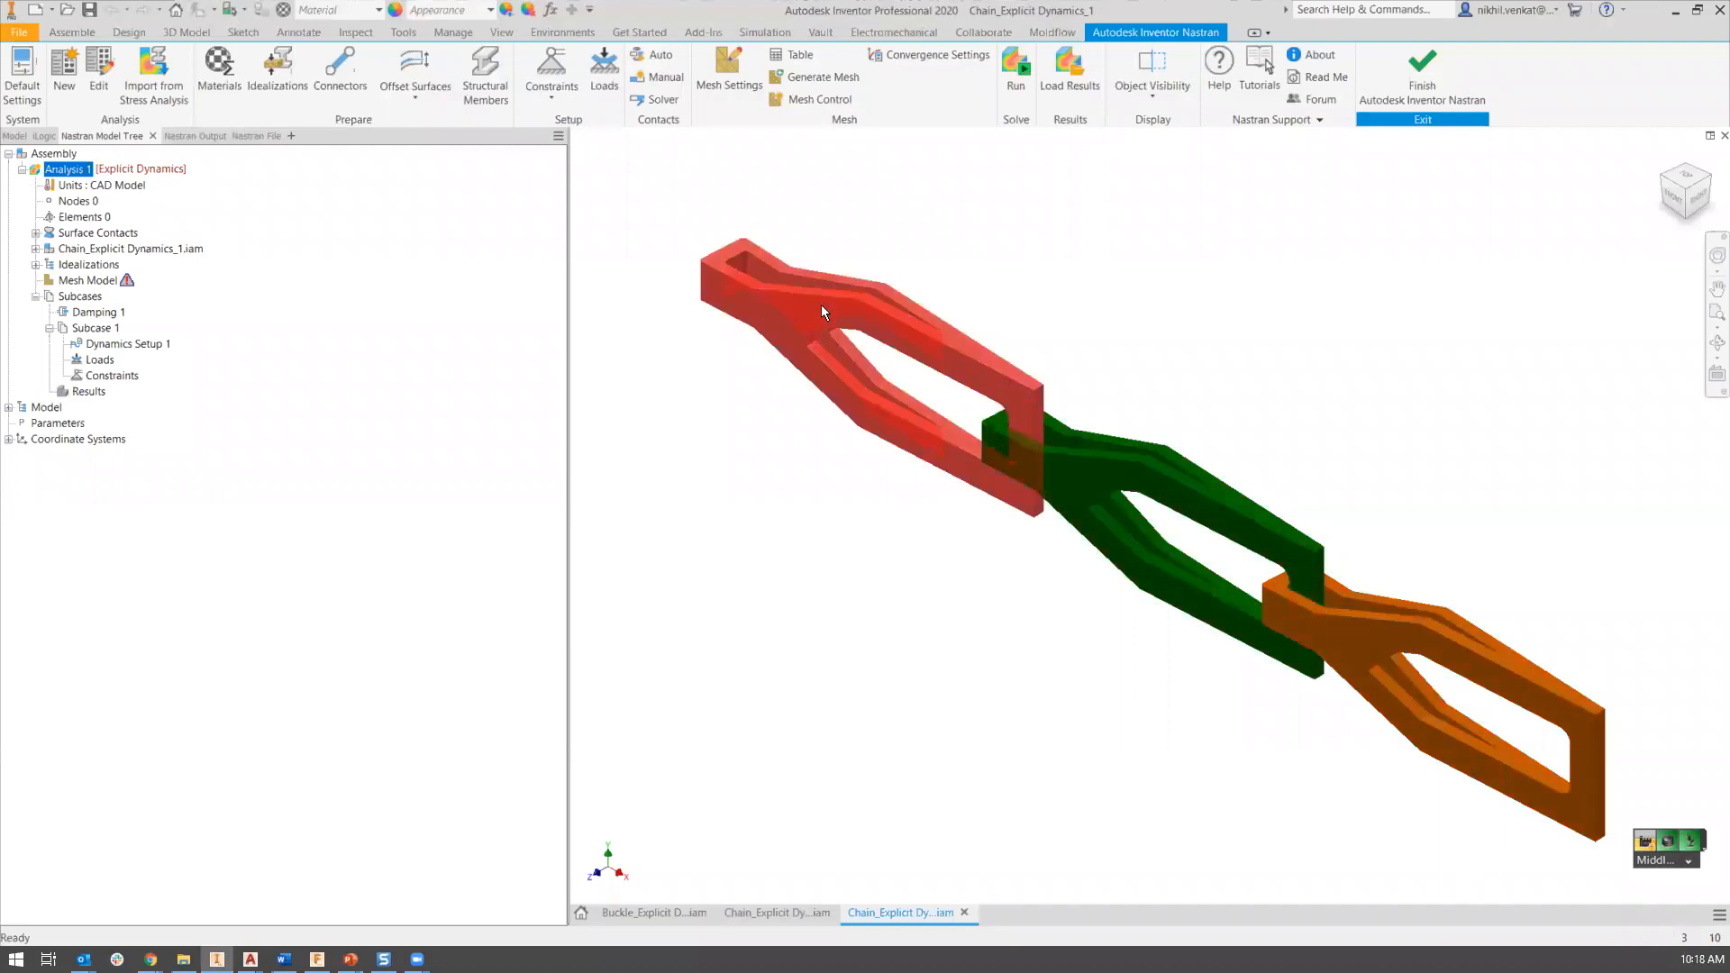
Review surface contact 1-2 between the lead and middle chain links and accept it with the Separation contact type.
left_click(36, 233)
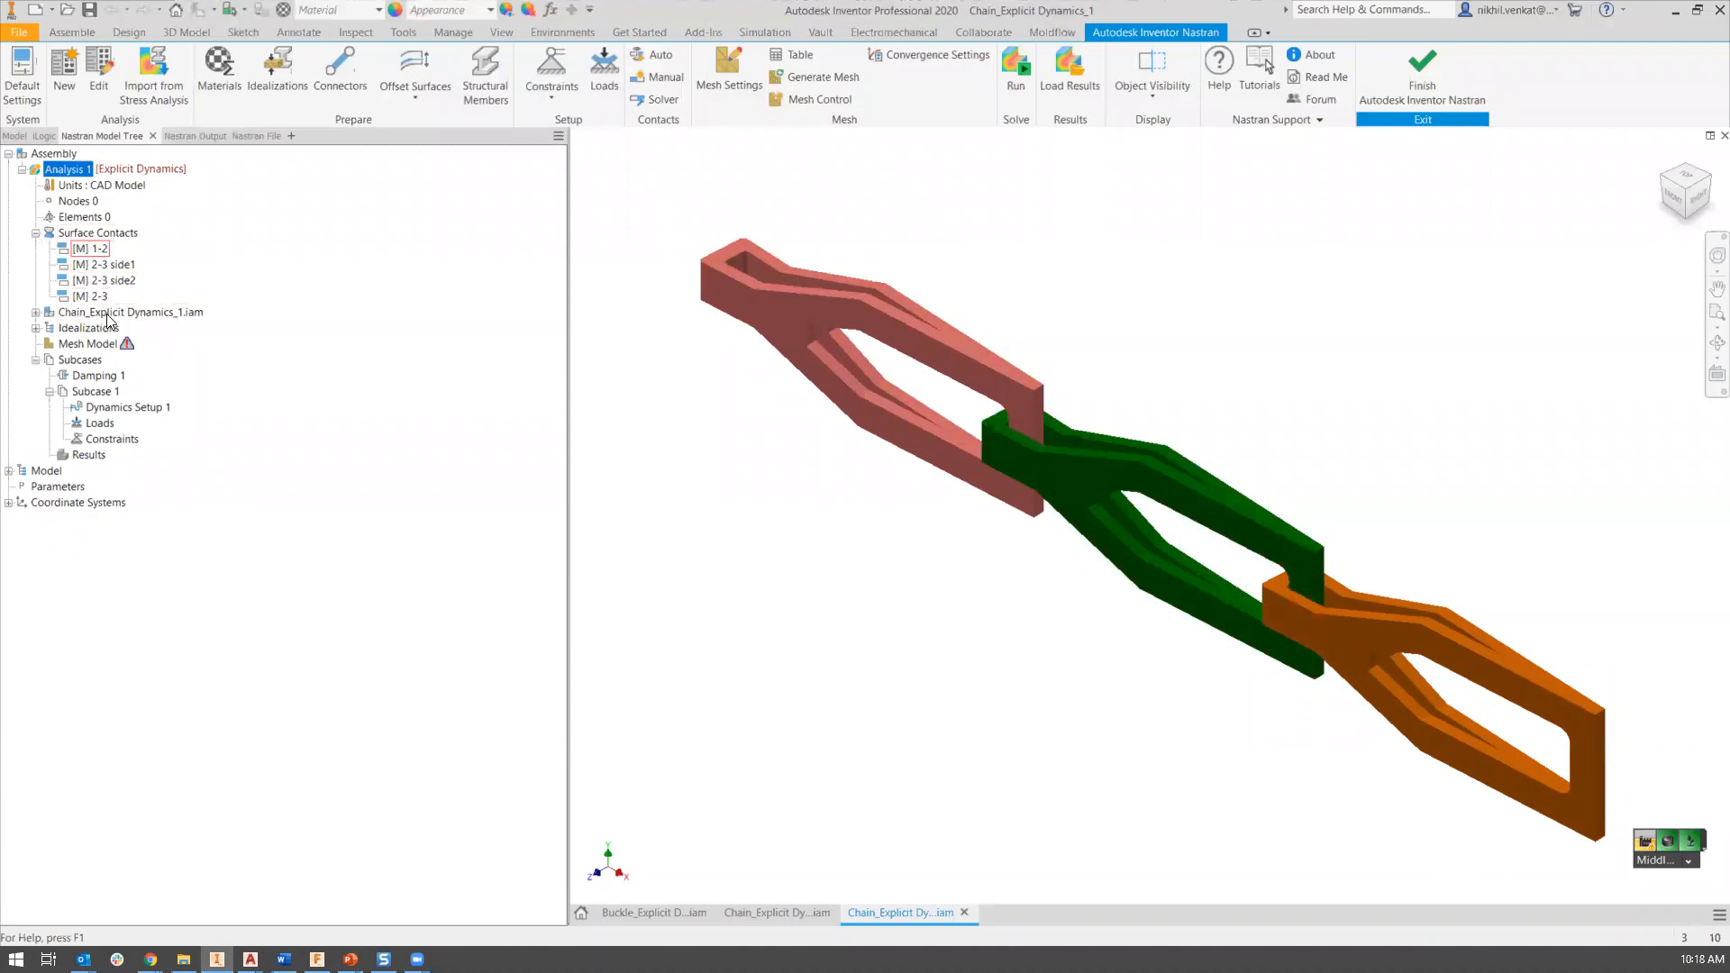
left_click(99, 248)
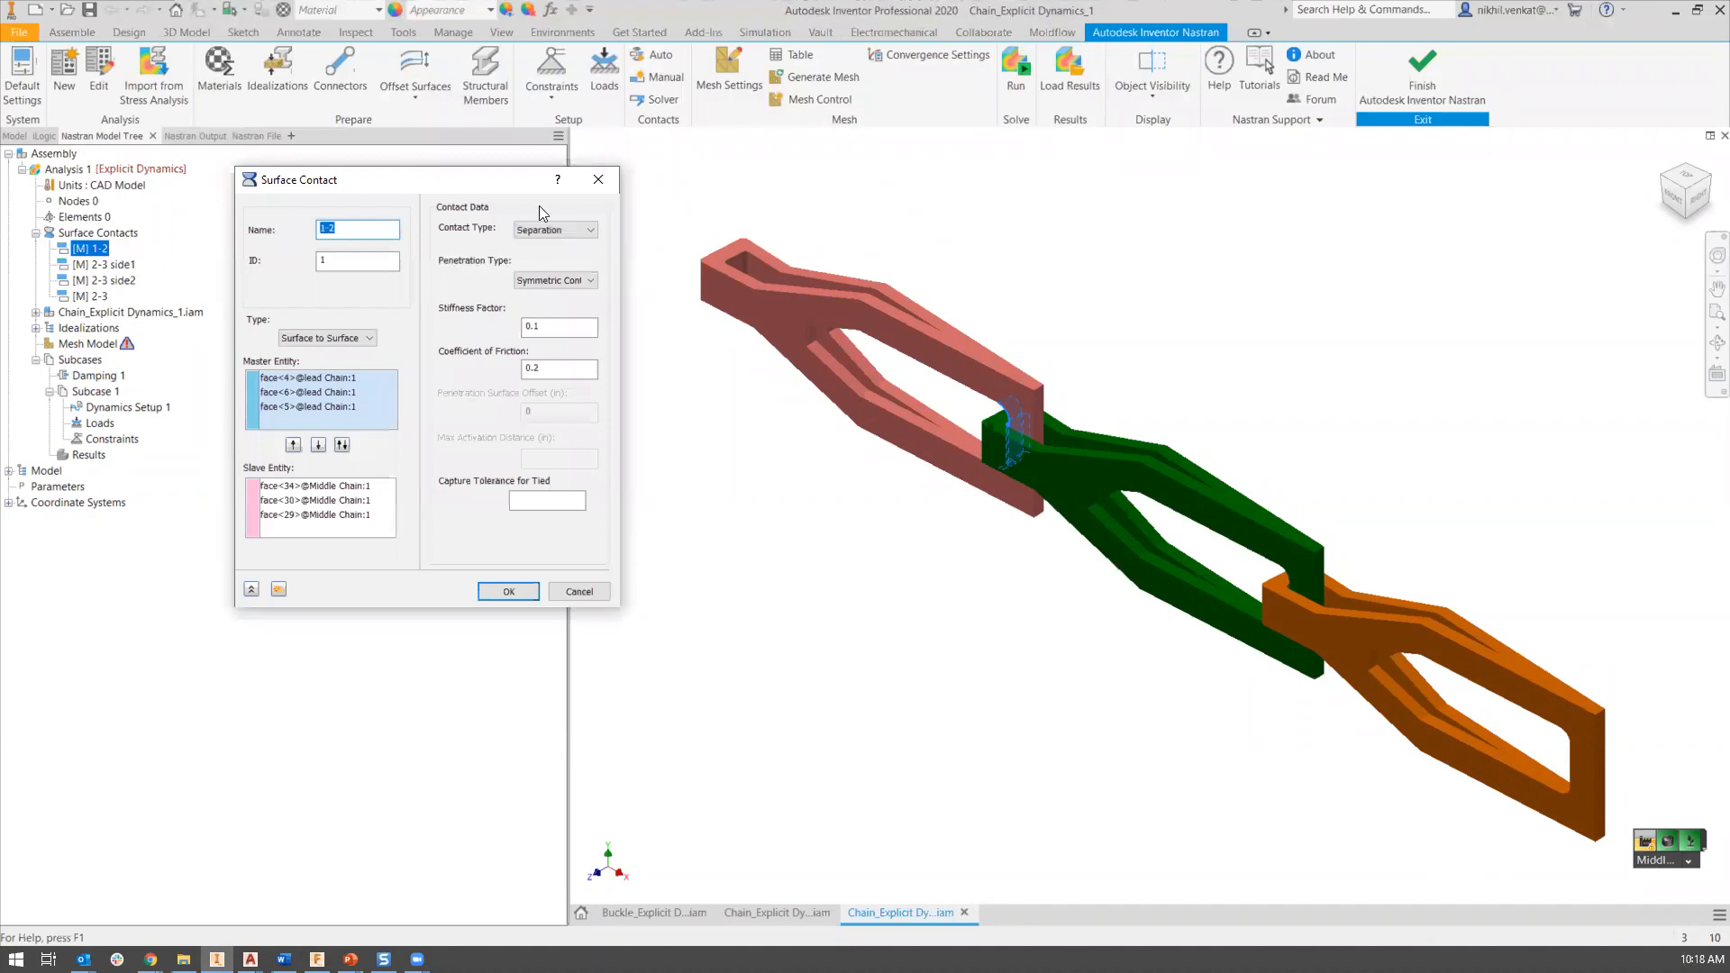
left_click(559, 228)
left_click(556, 245)
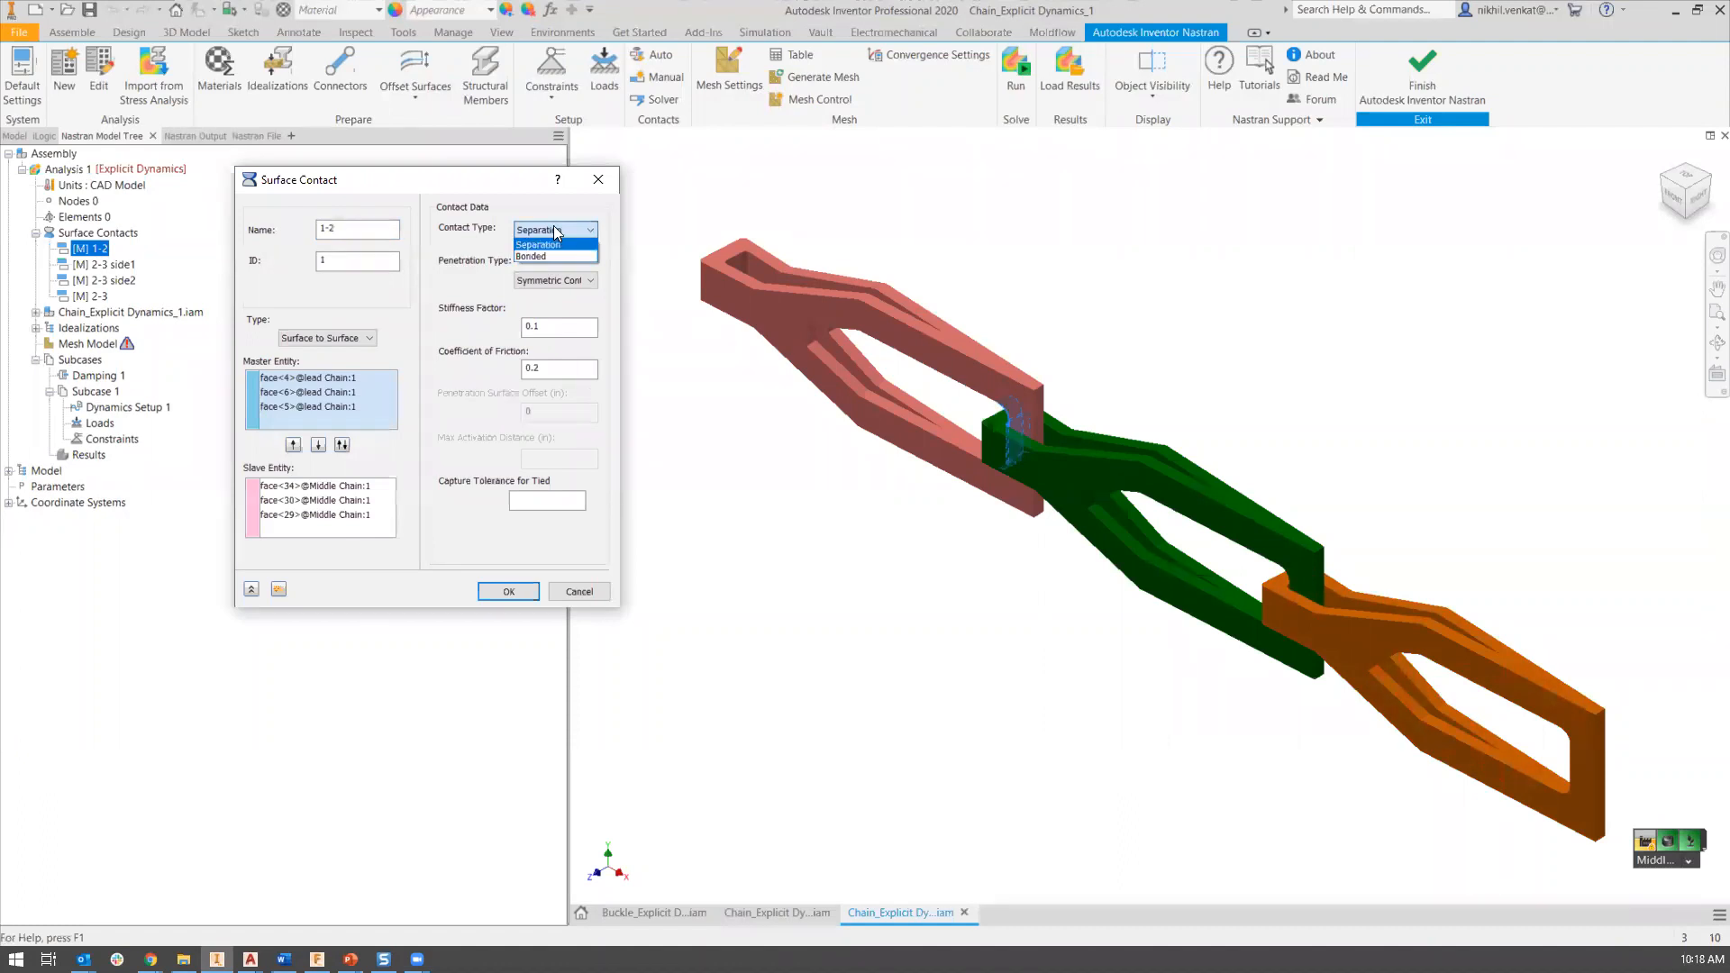
left_click(509, 591)
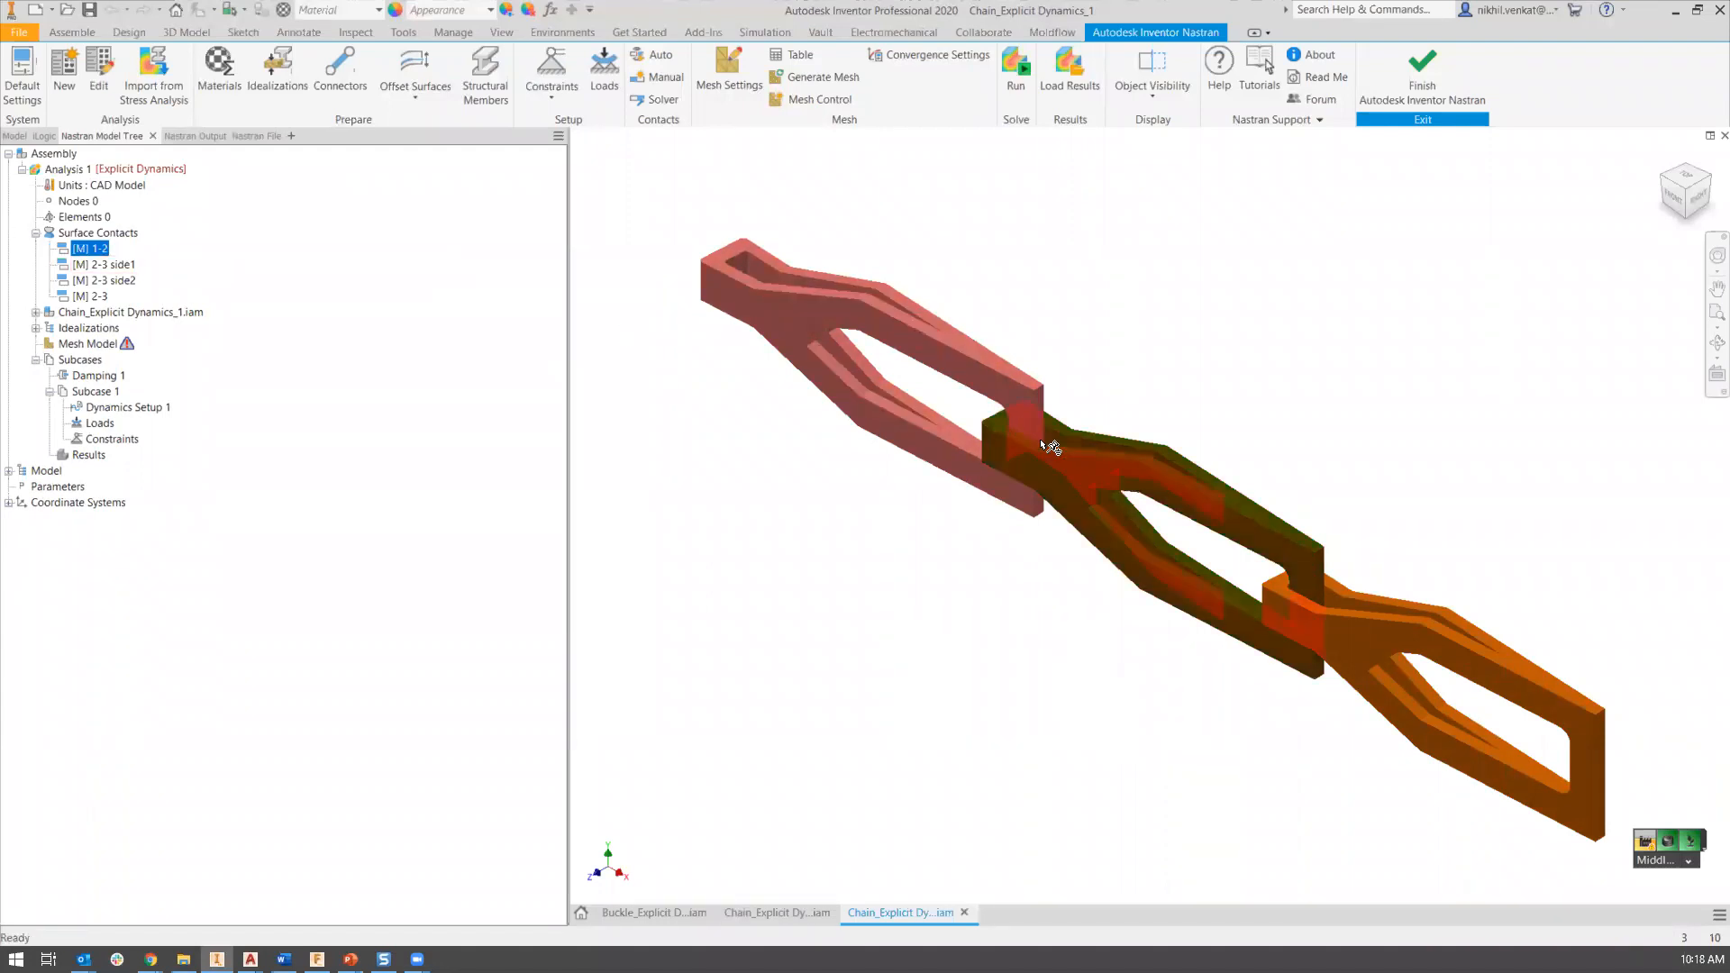
Remove the Solid 1 idealization from the analysis.
left_click(37, 233)
left_click(36, 264)
left_click(64, 297)
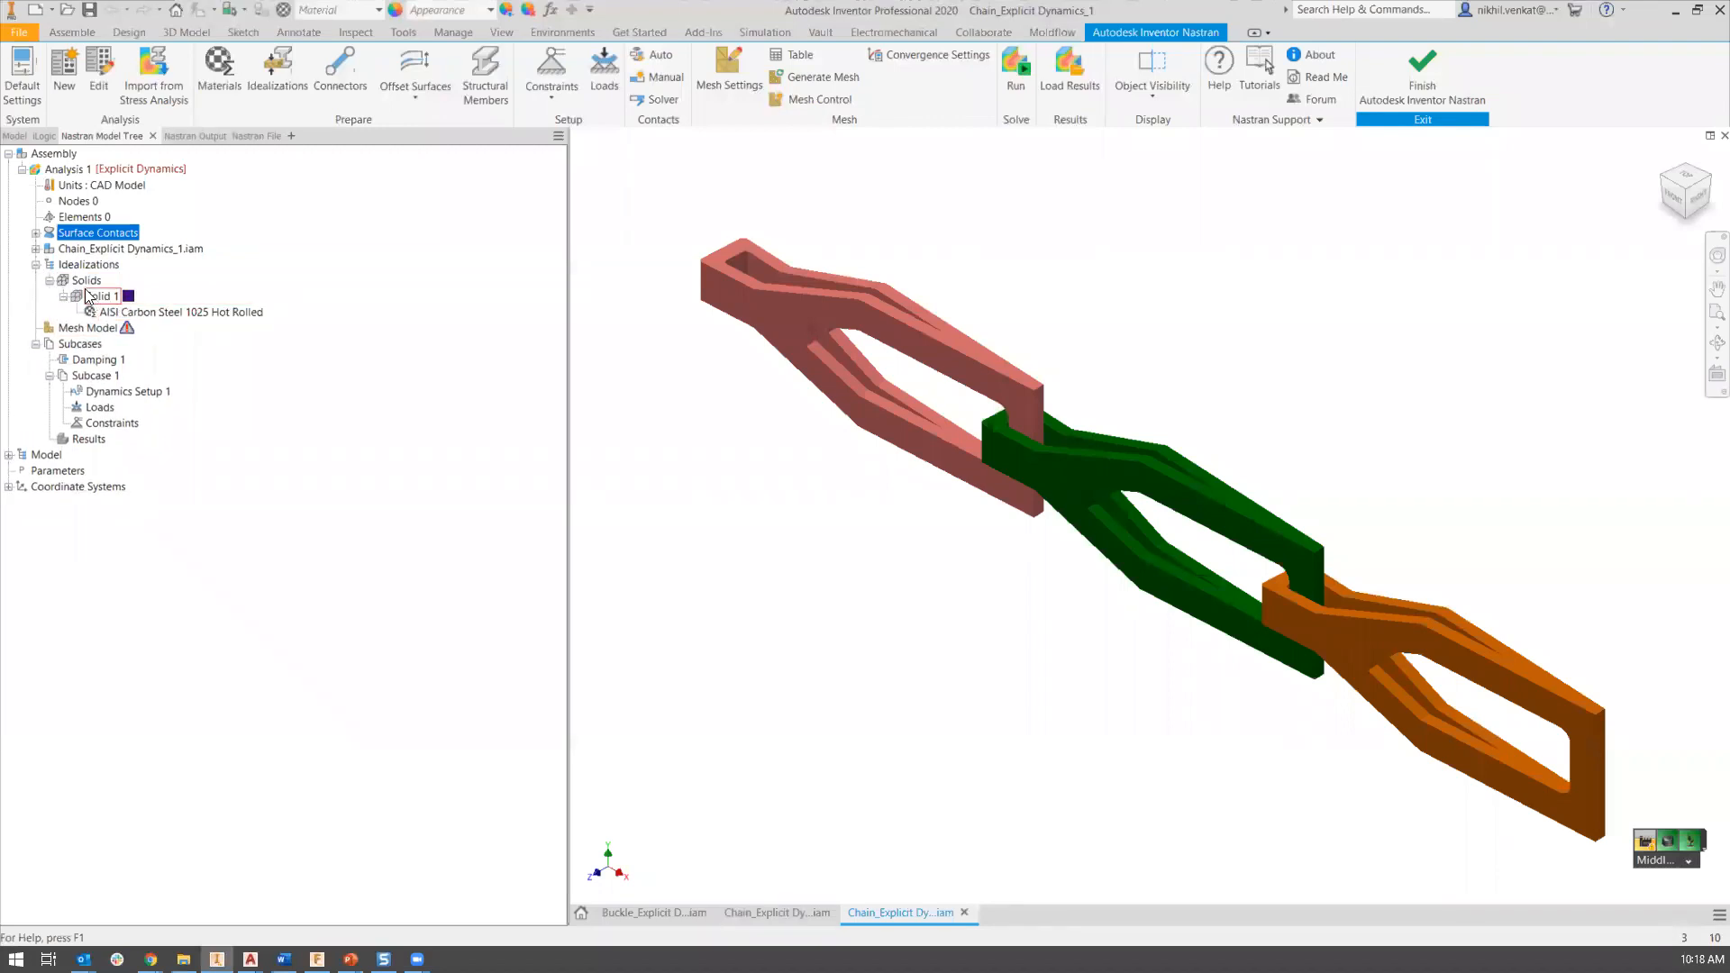
right_click(94, 297)
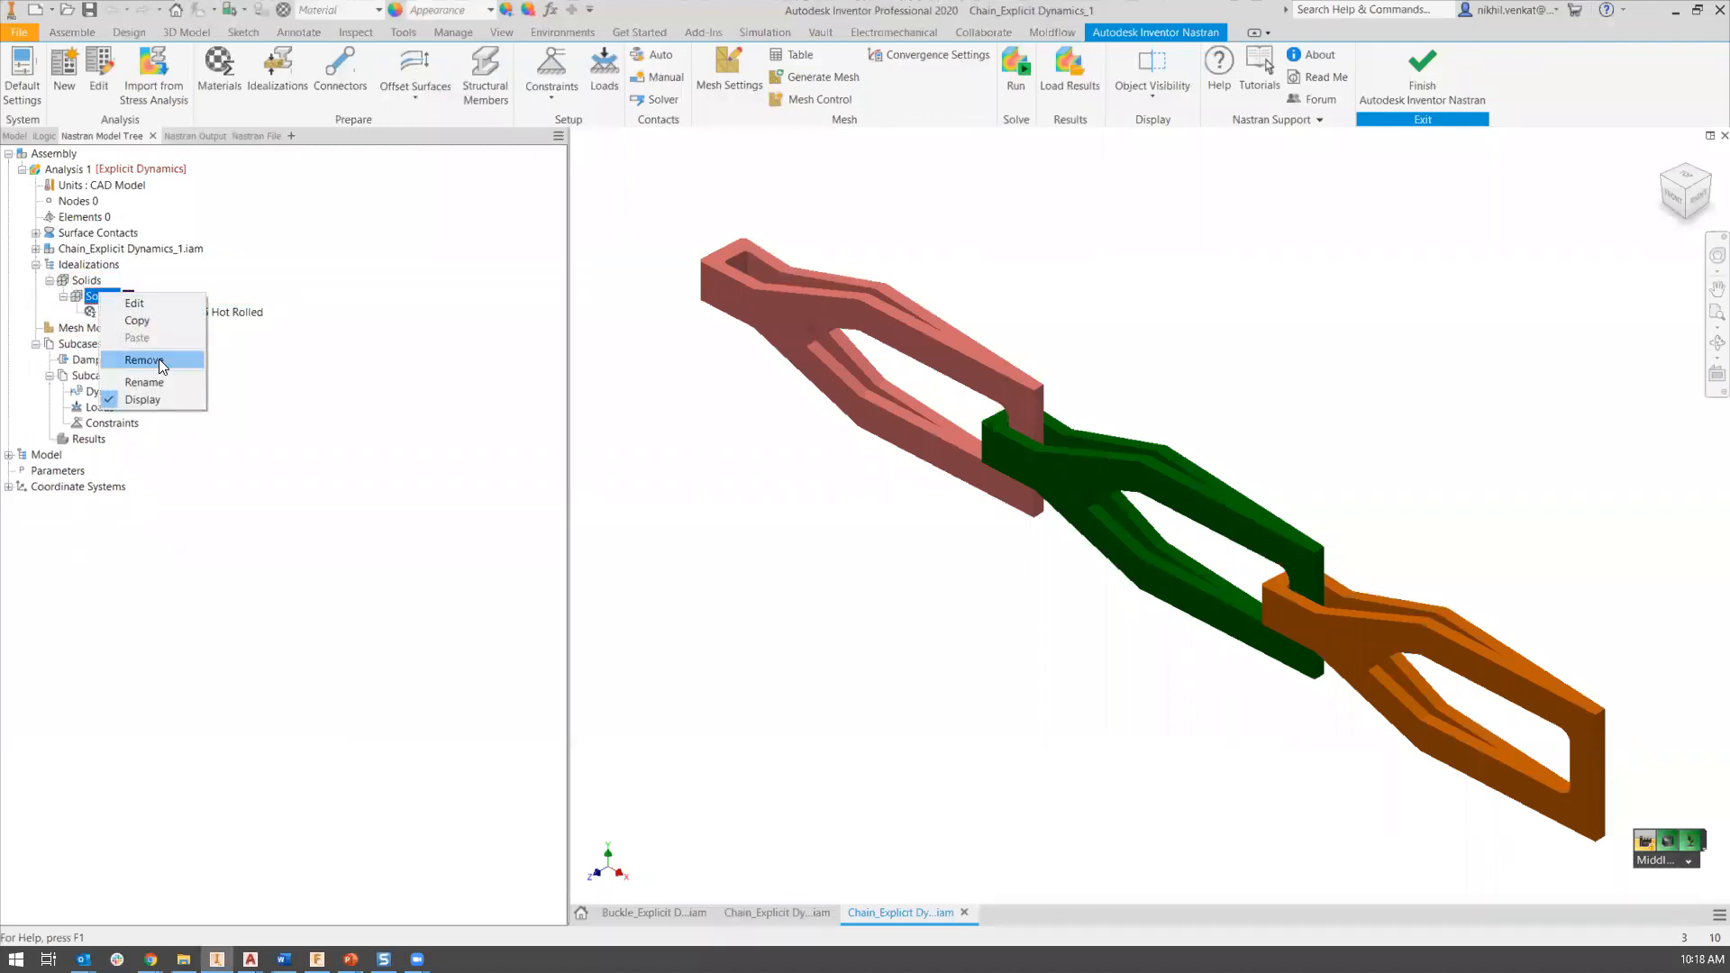
left_click(158, 359)
Start a new solid elements idealization and set its colour to dark red.
right_click(103, 265)
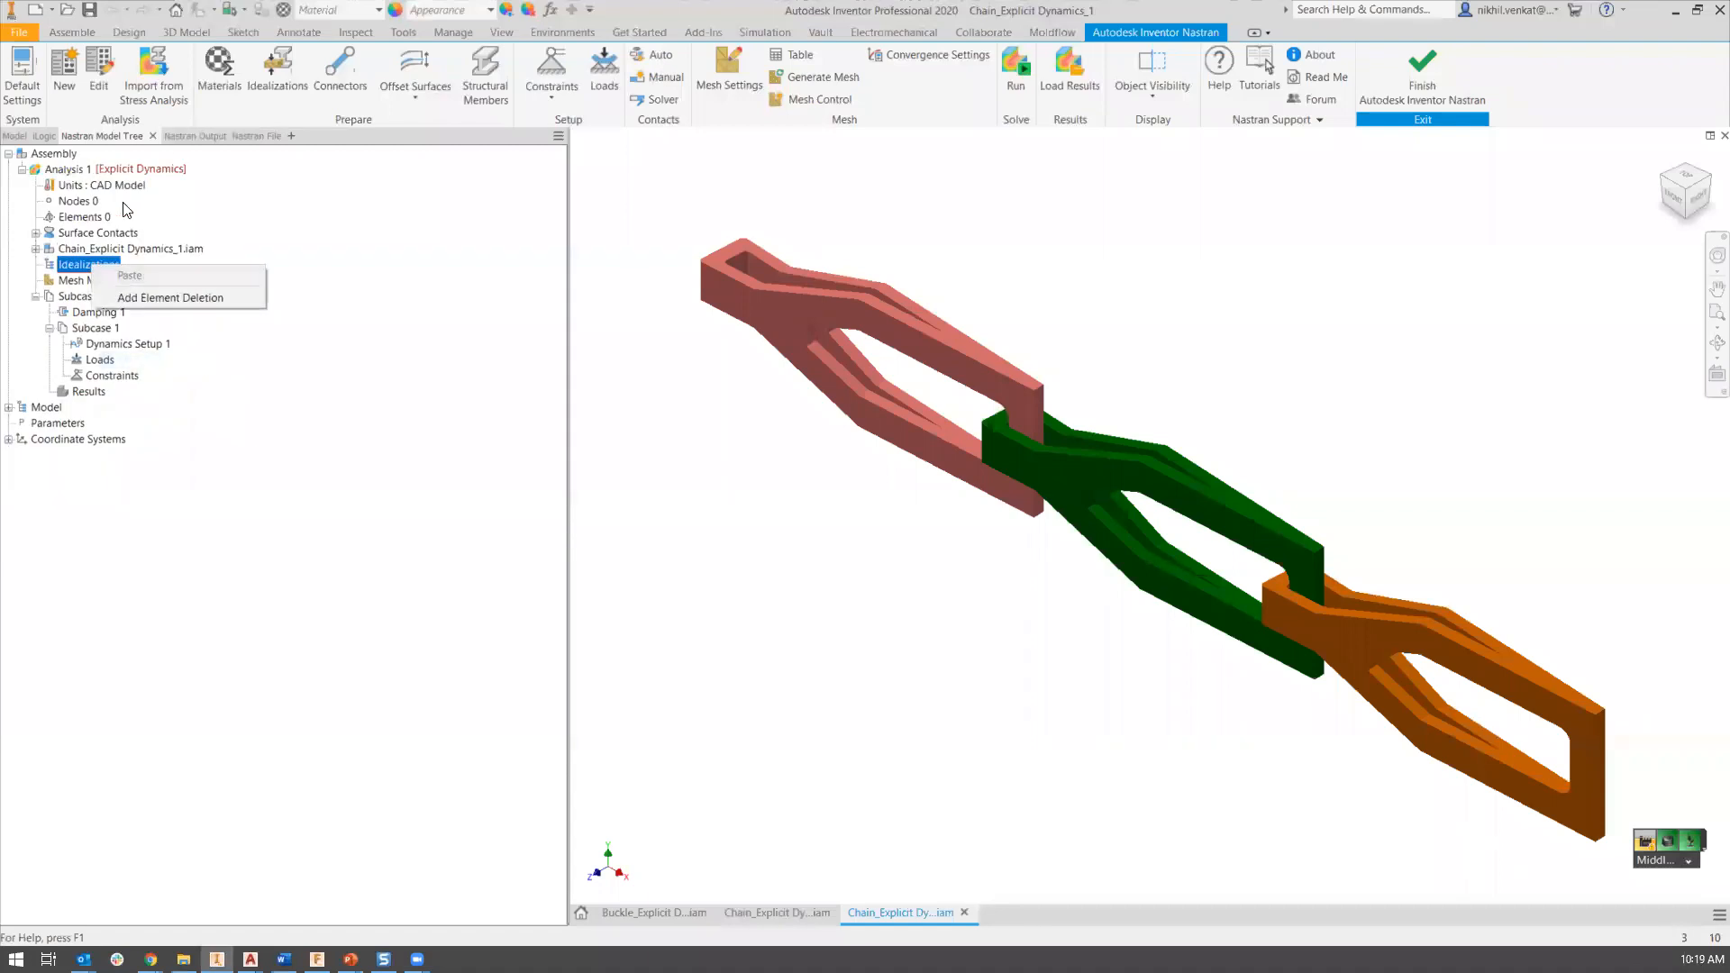
left_click(282, 199)
left_click(282, 68)
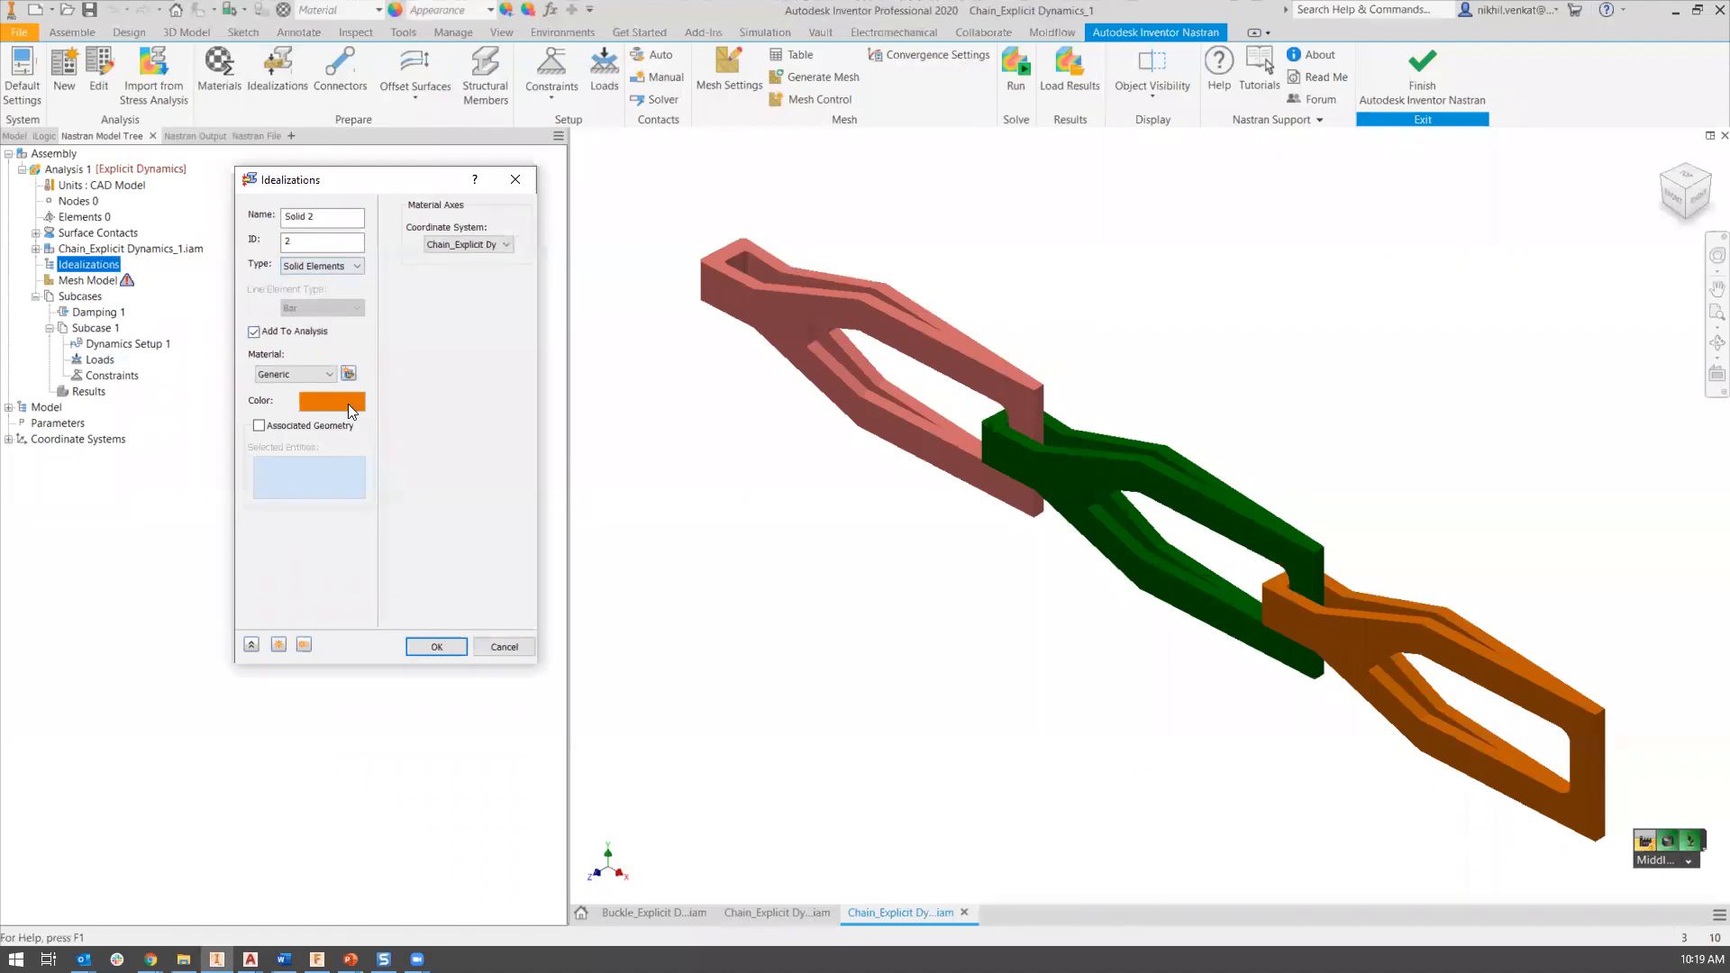
left_click(343, 398)
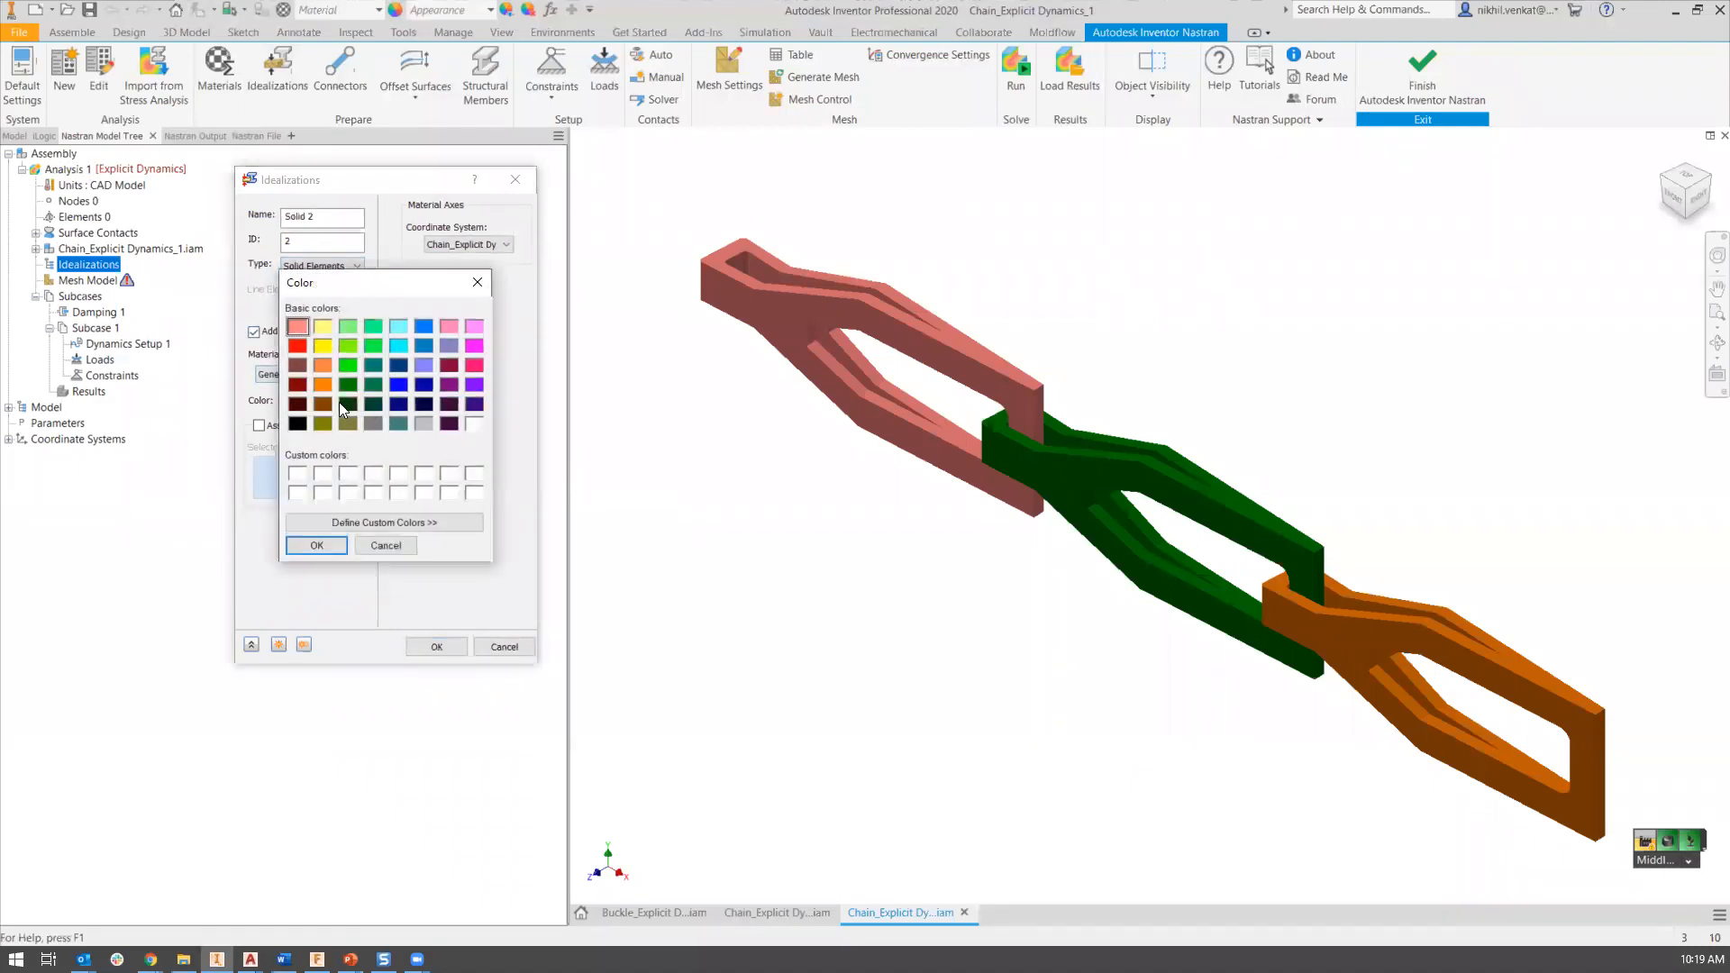
left_click(300, 385)
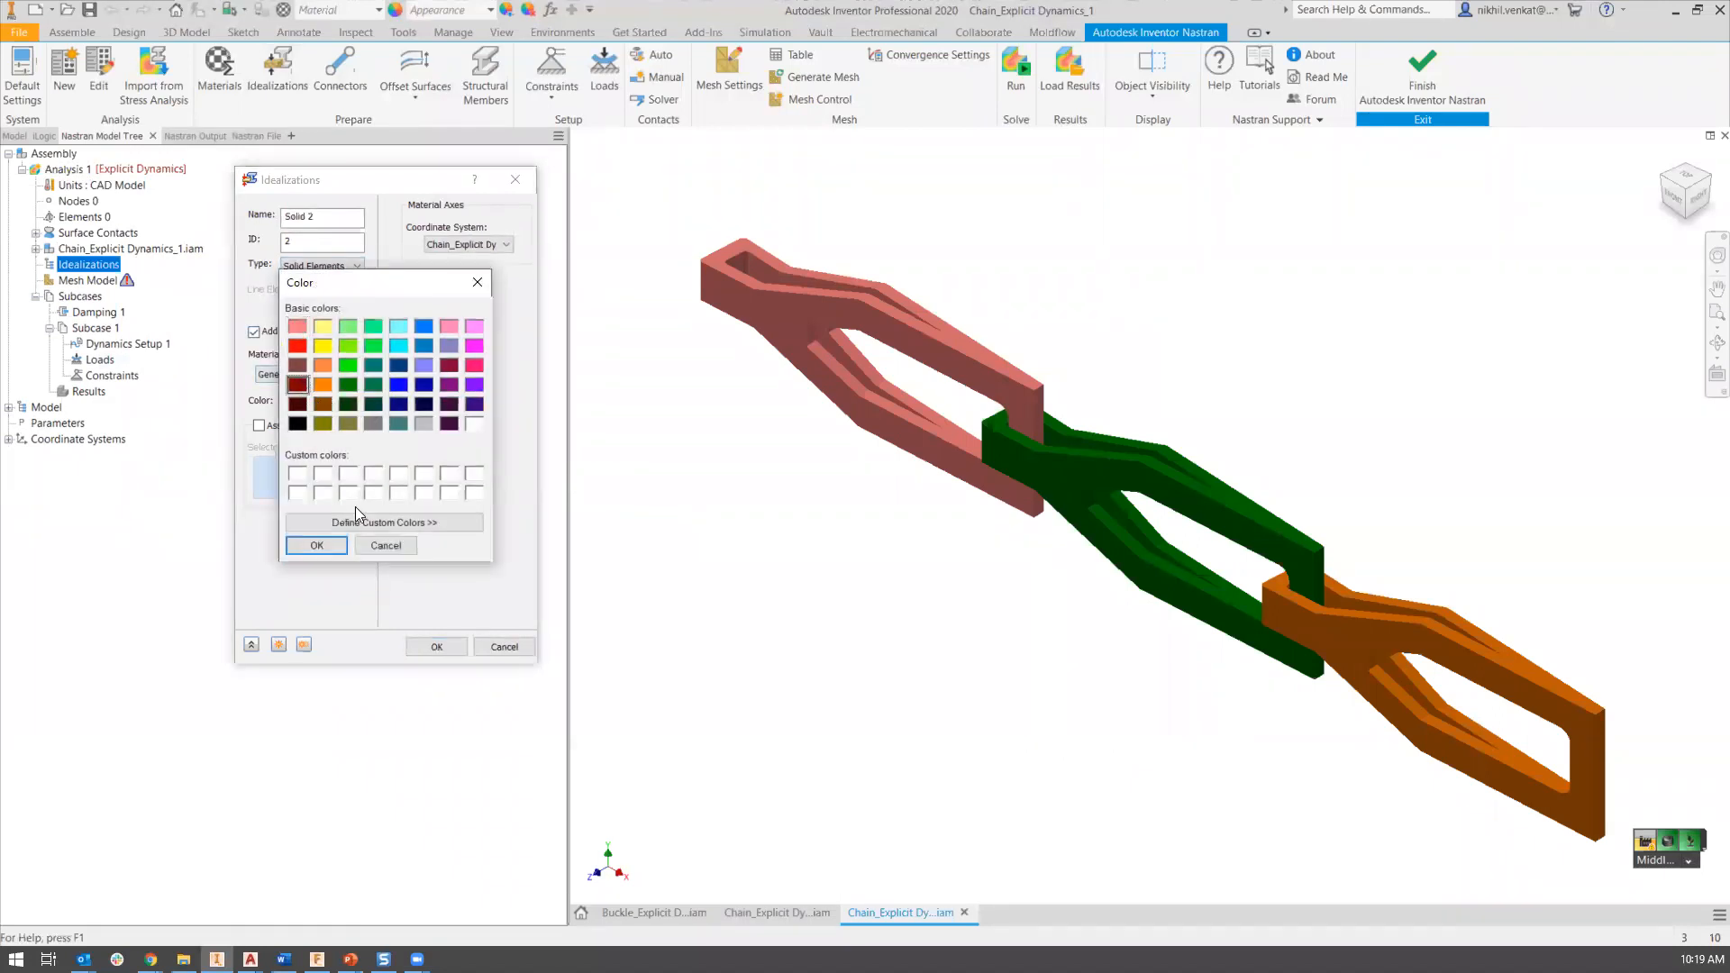
left_click(317, 545)
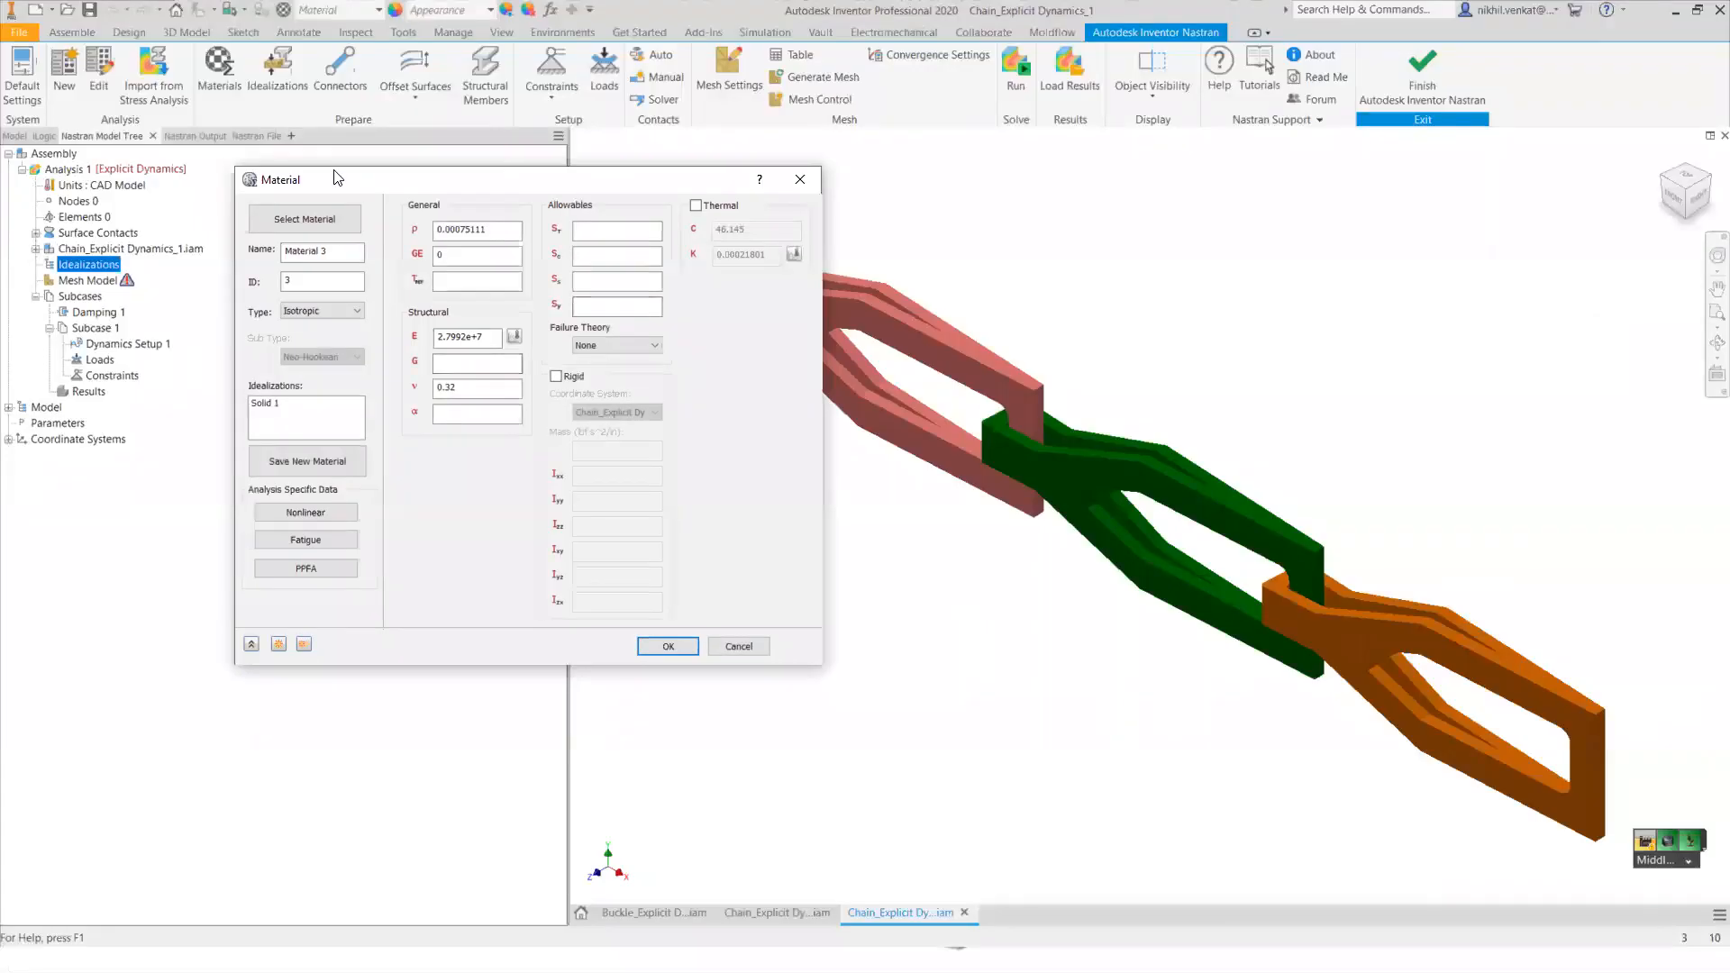
Load the ADSK_materials.nasmat material database for the new idealization's material.
left_click(289, 220)
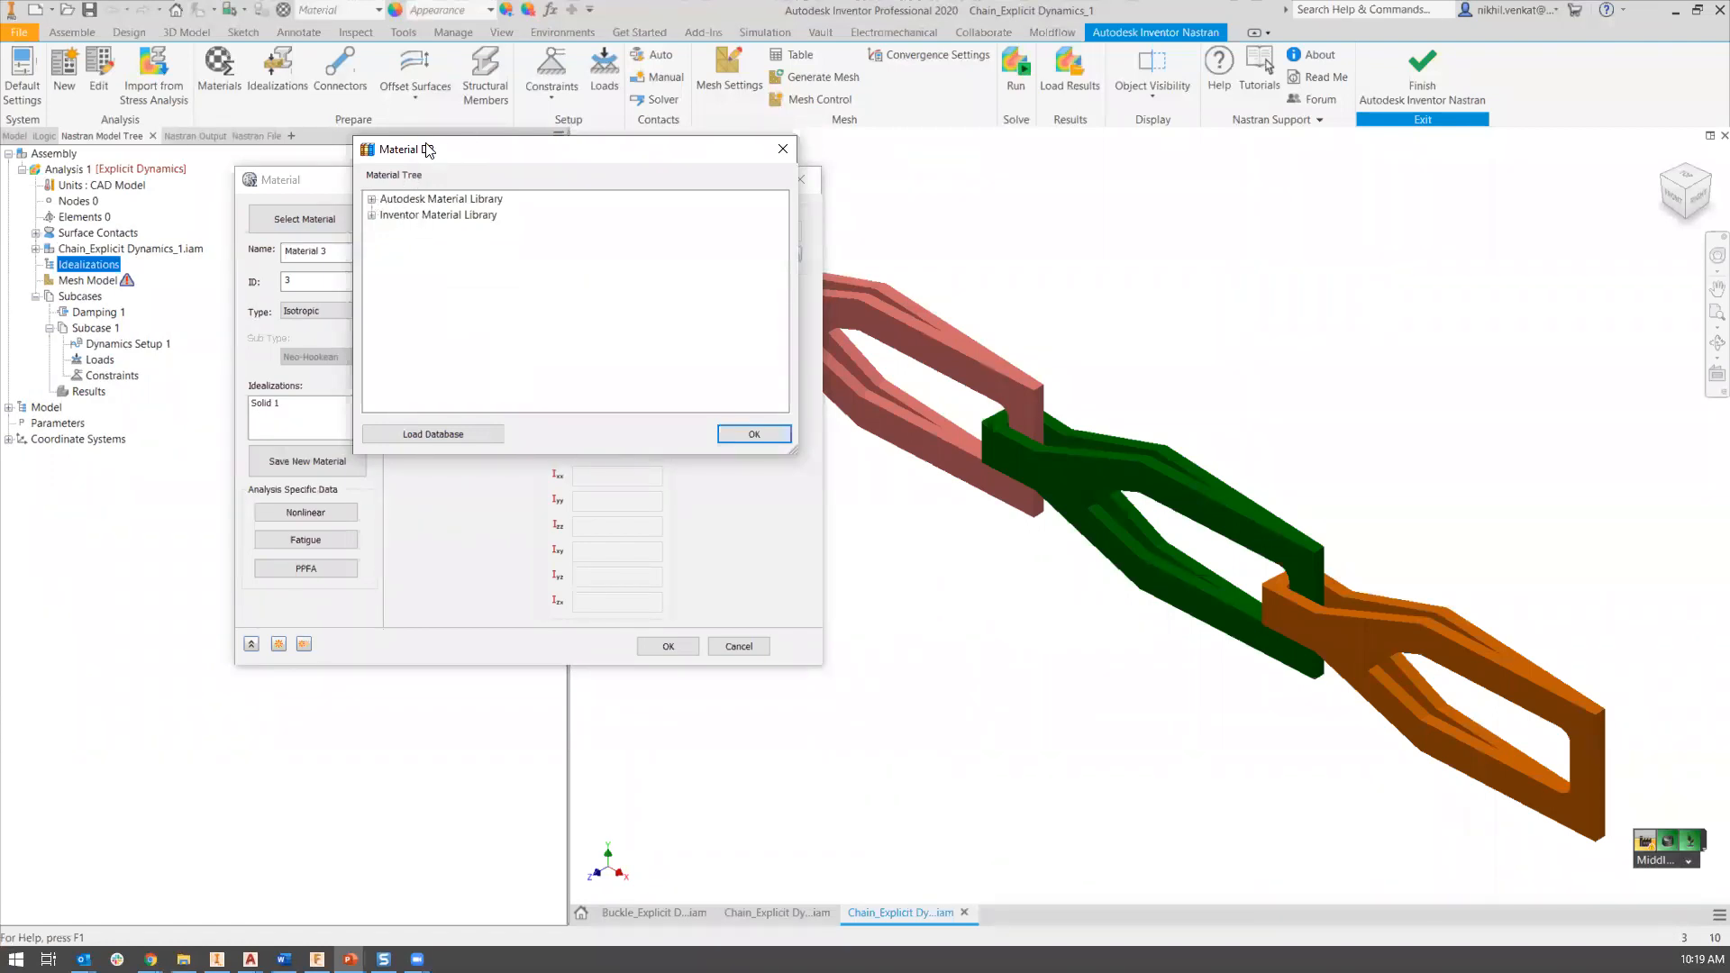
left_click_drag(424, 149, 408, 170)
left_click(422, 455)
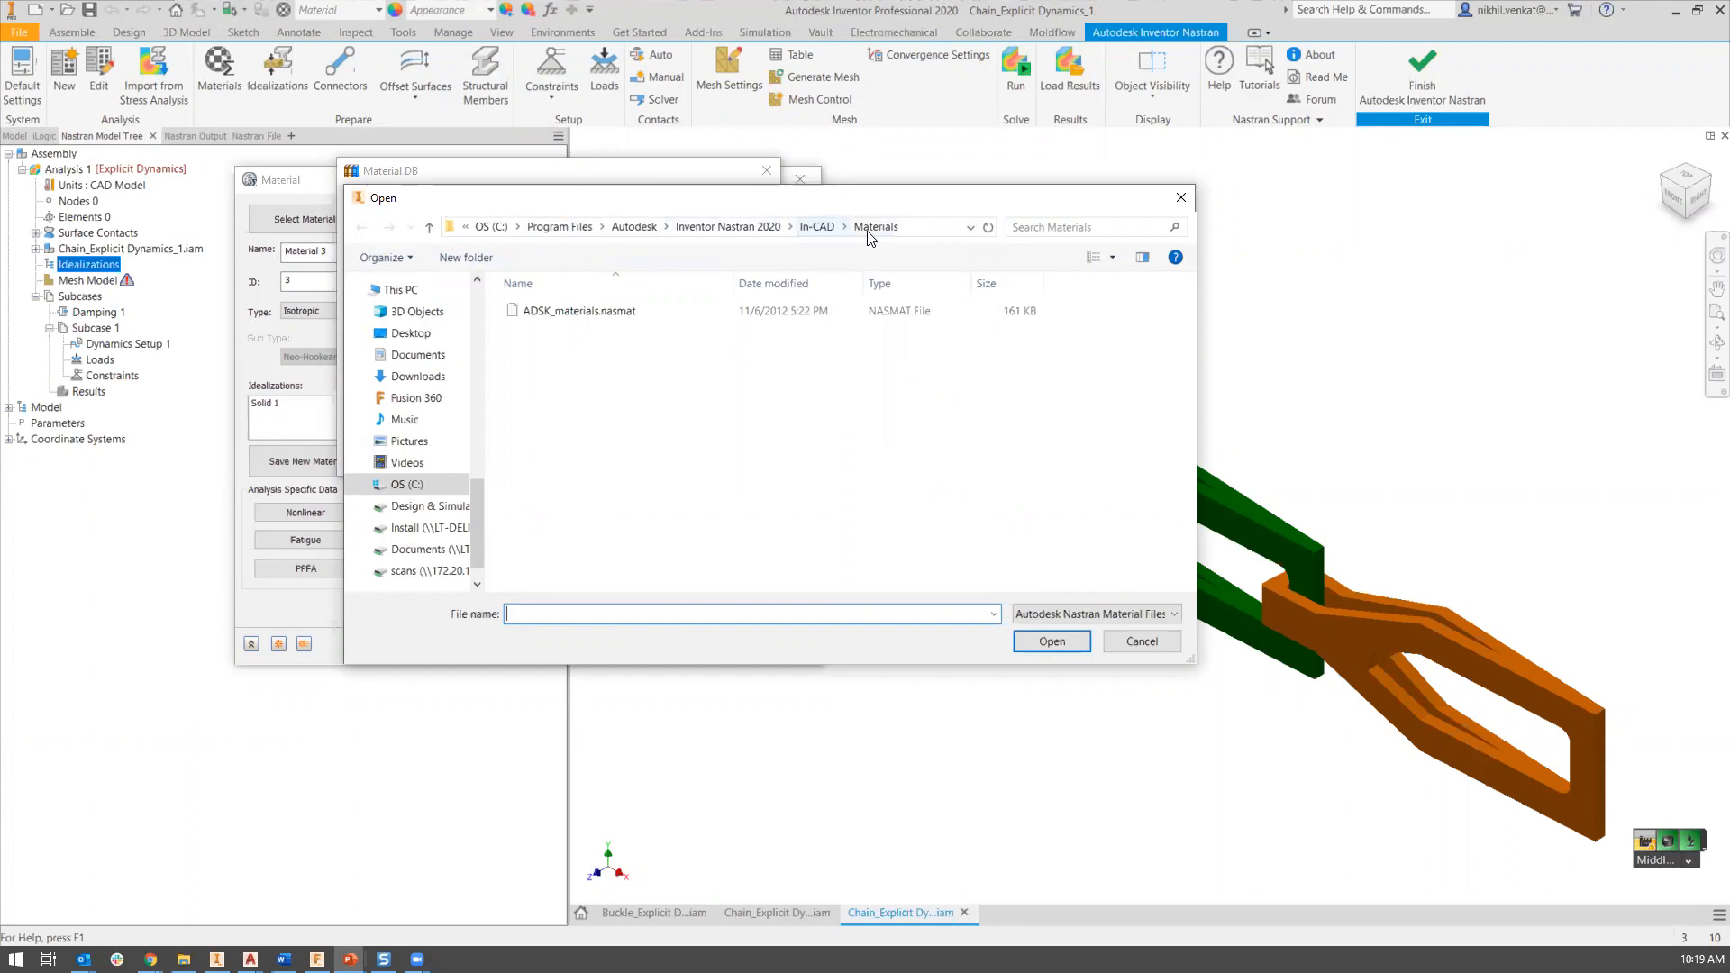
left_click(603, 316)
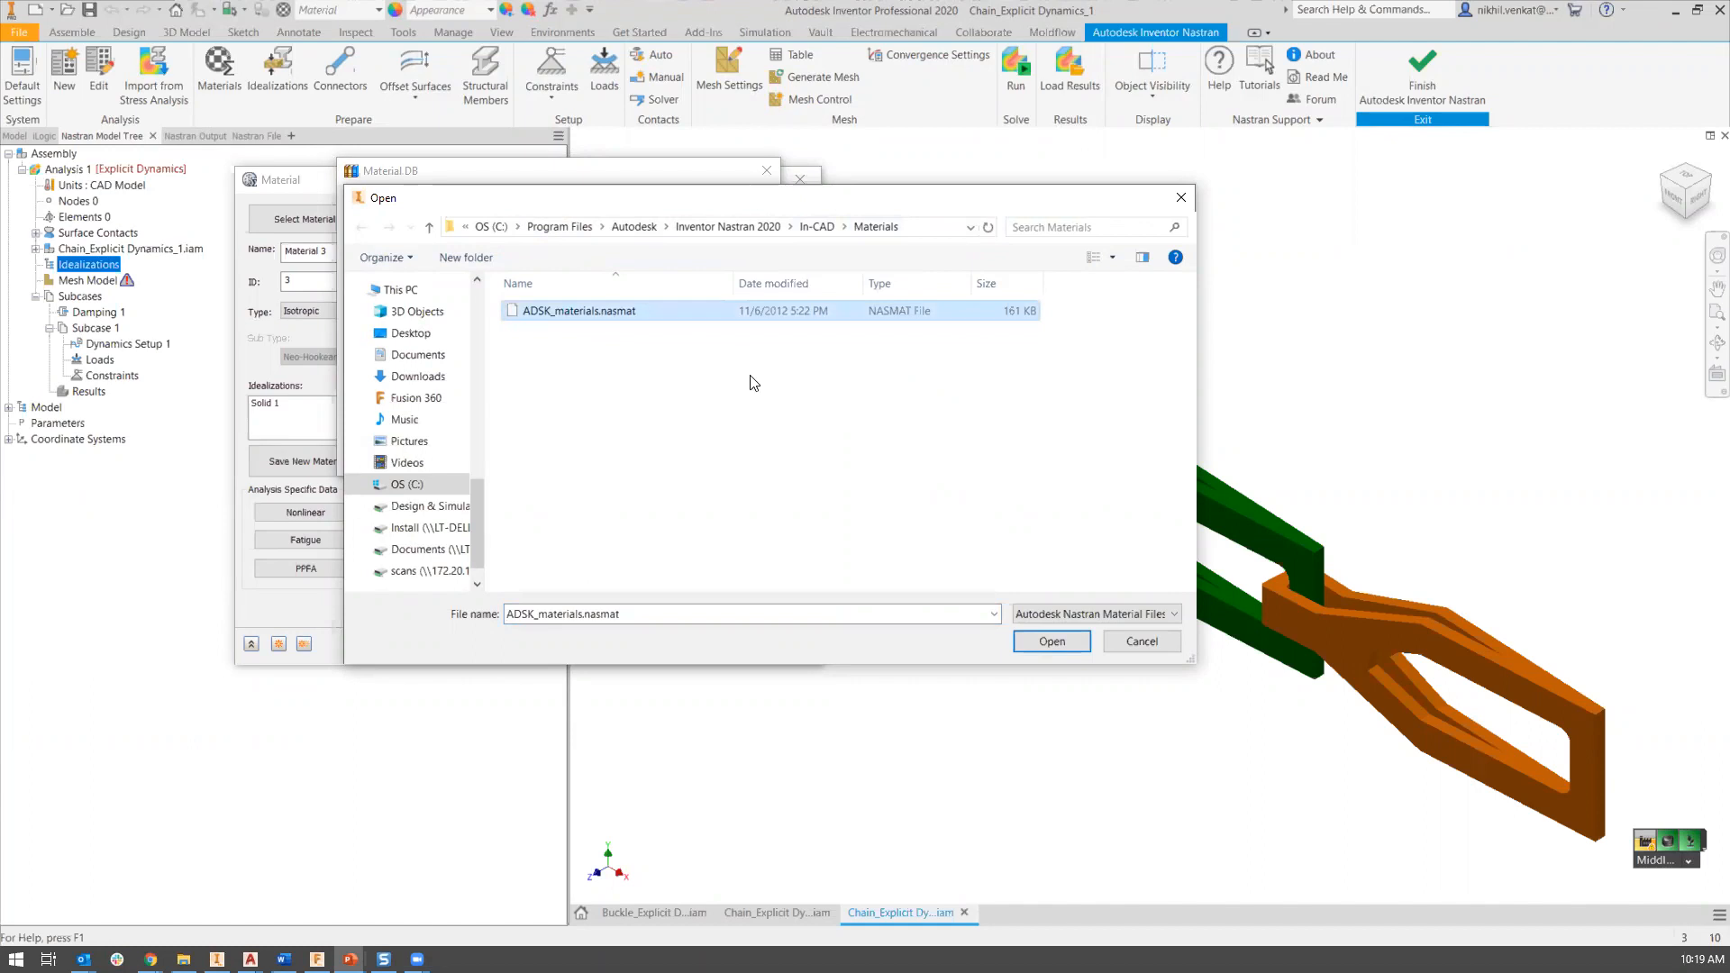
left_click(1045, 641)
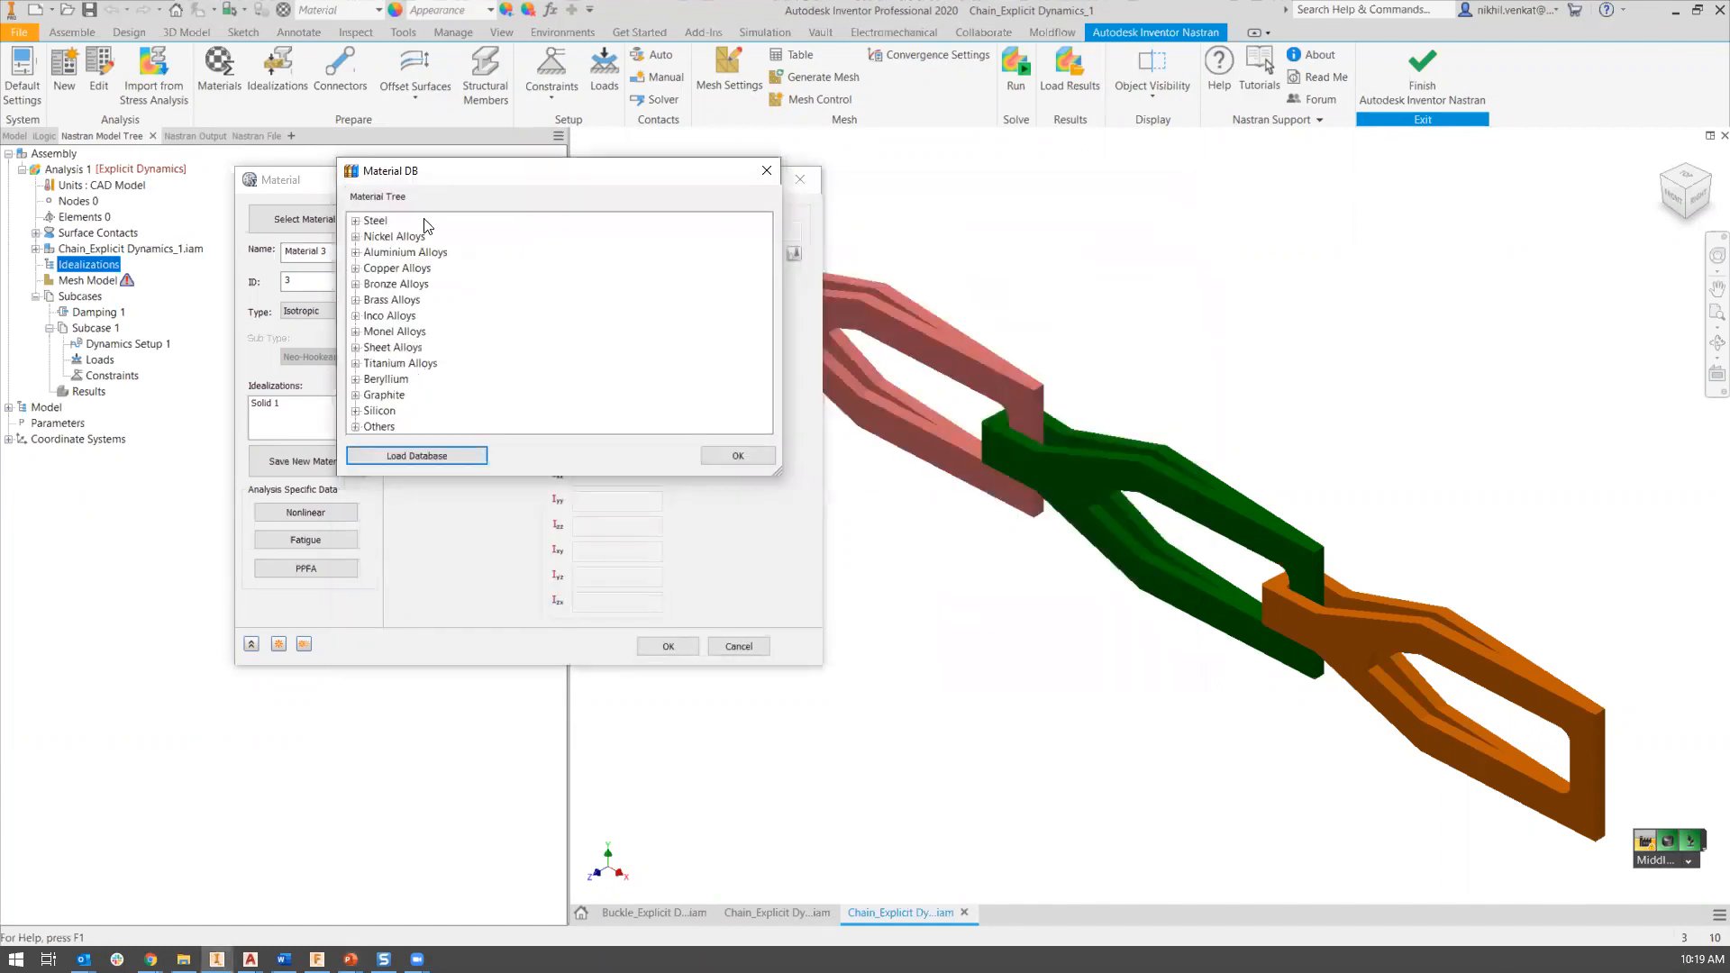
Choose AISI Carbon Steel 1025 Hot Rolled from the Steel category as the material.
left_click(356, 222)
left_click_drag(764, 243, 743, 277)
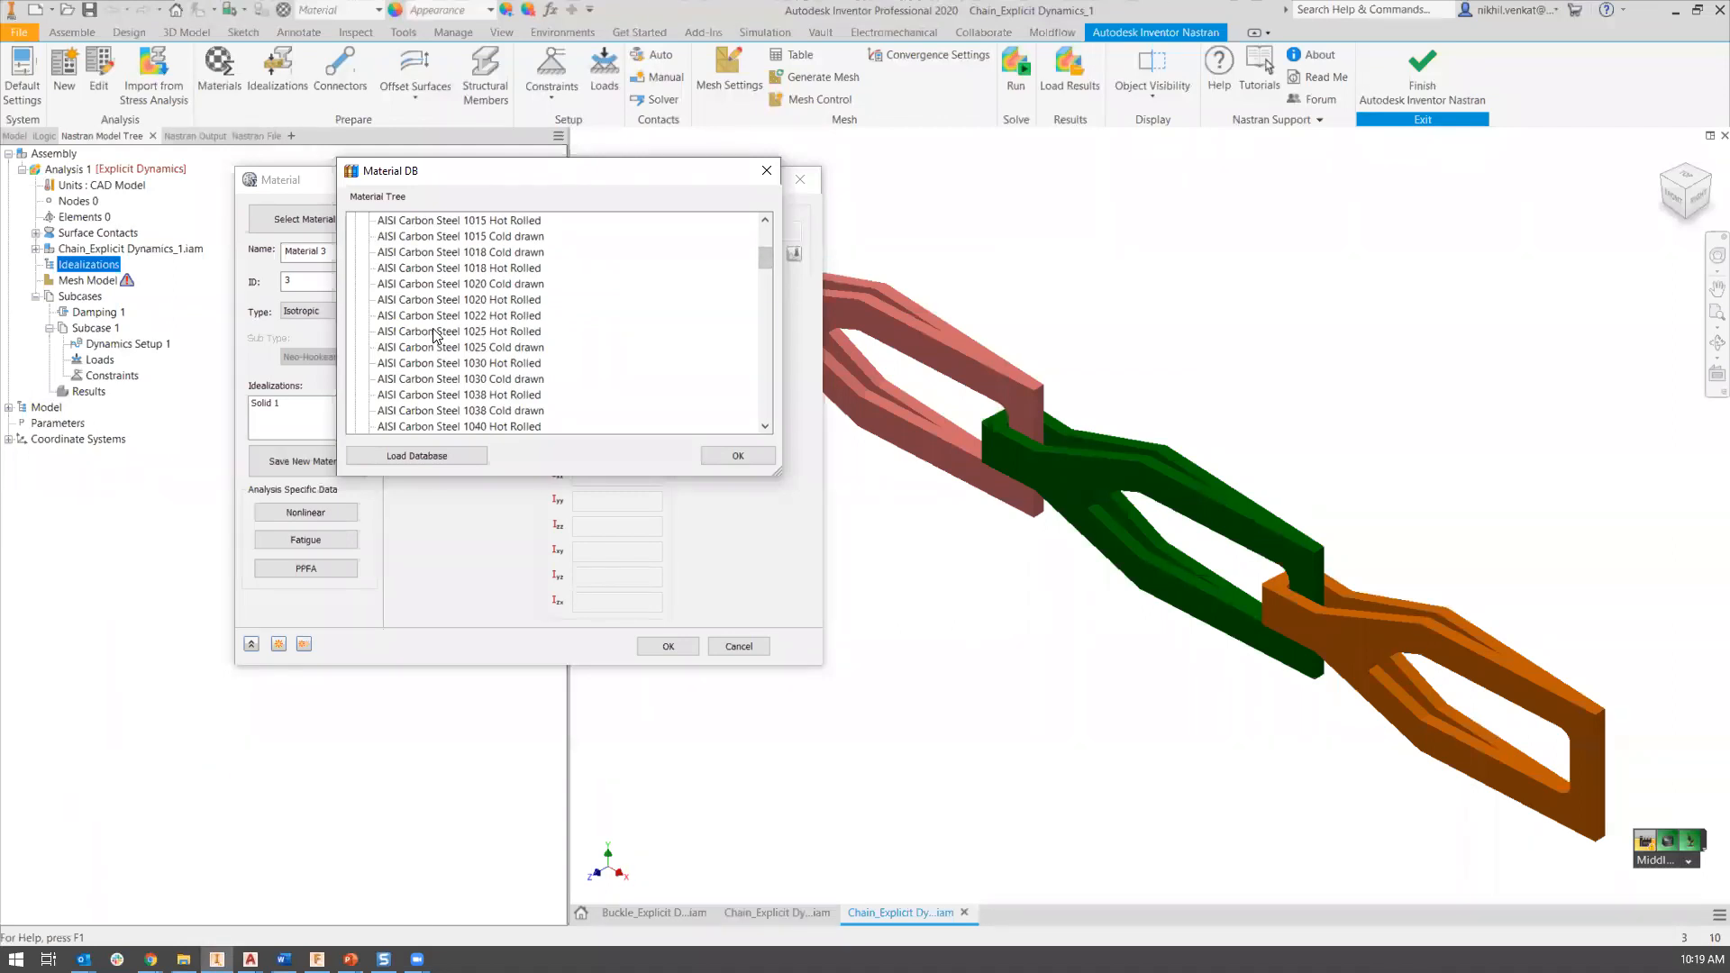
left_click(406, 332)
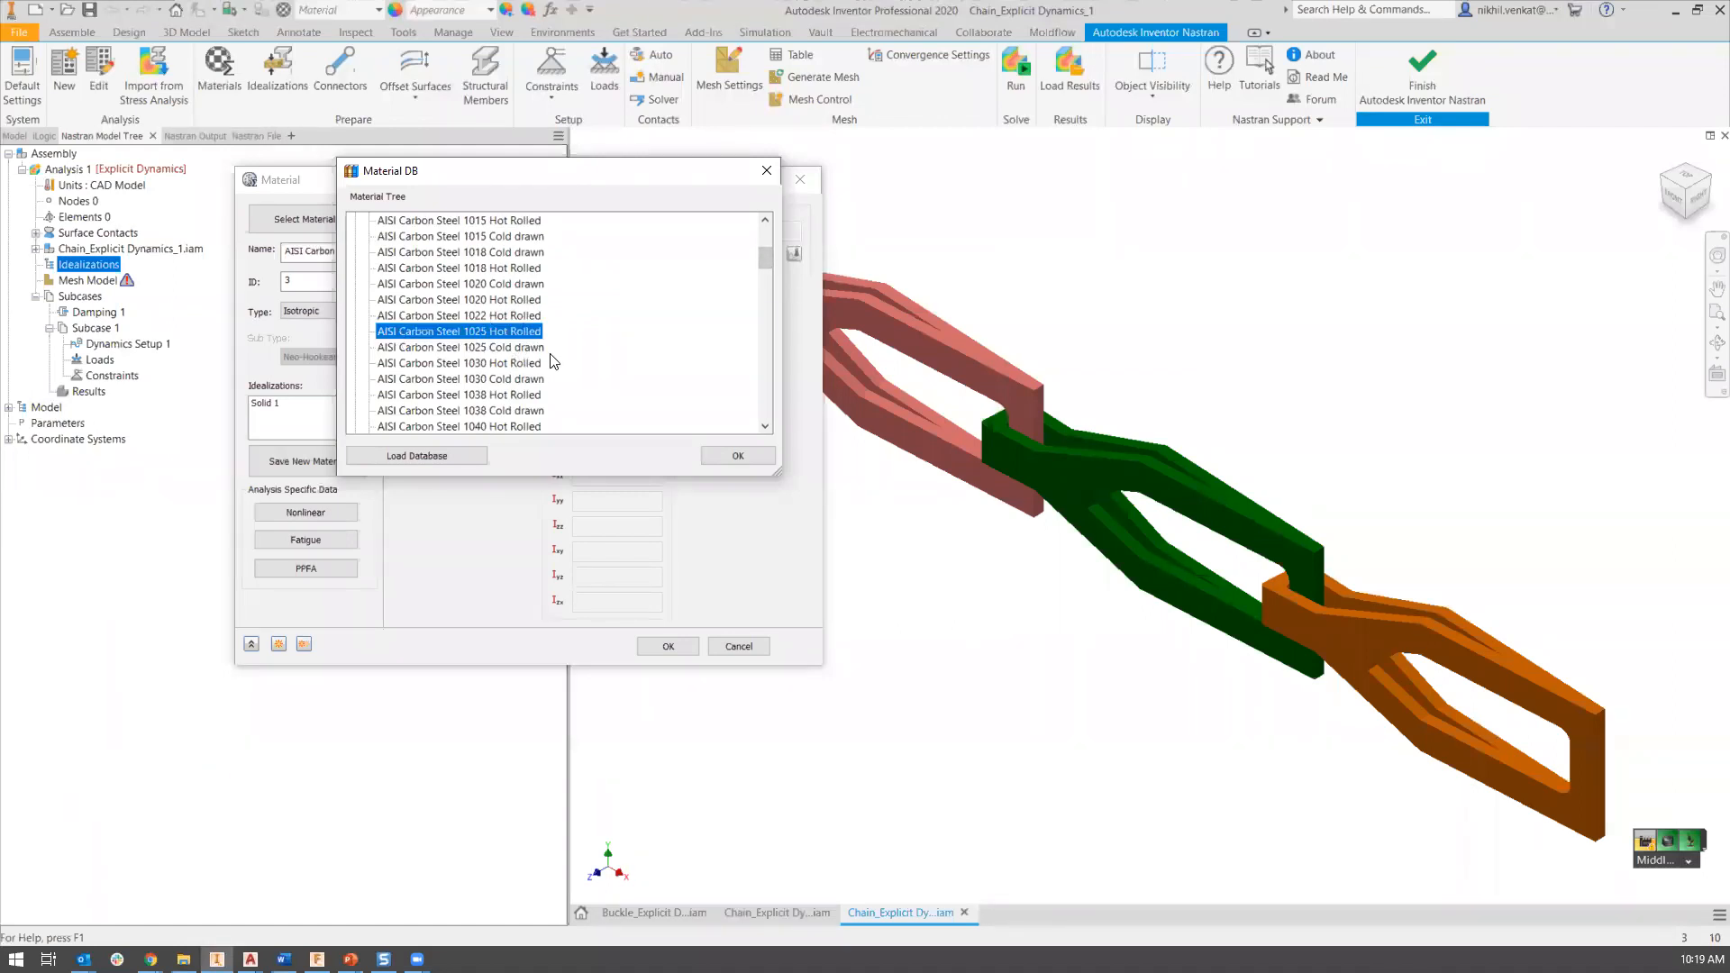
left_click(738, 455)
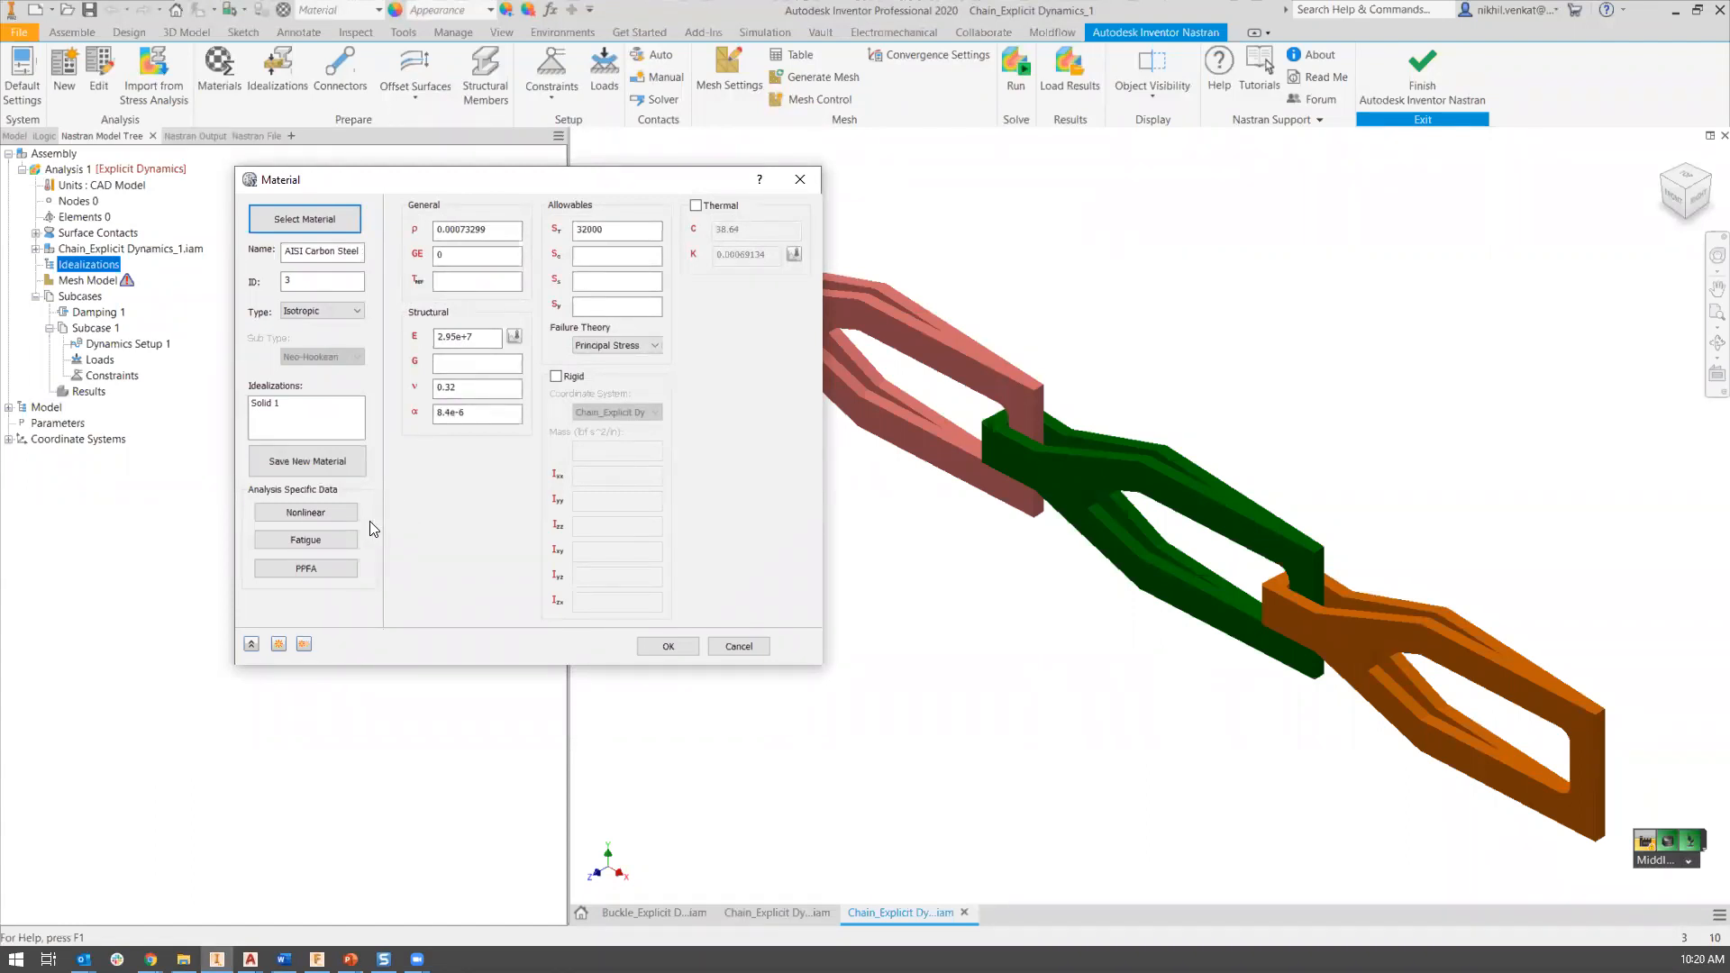
Check the material's nonlinear data options, accept the material and finish creating the solid idealization.
left_click(294, 512)
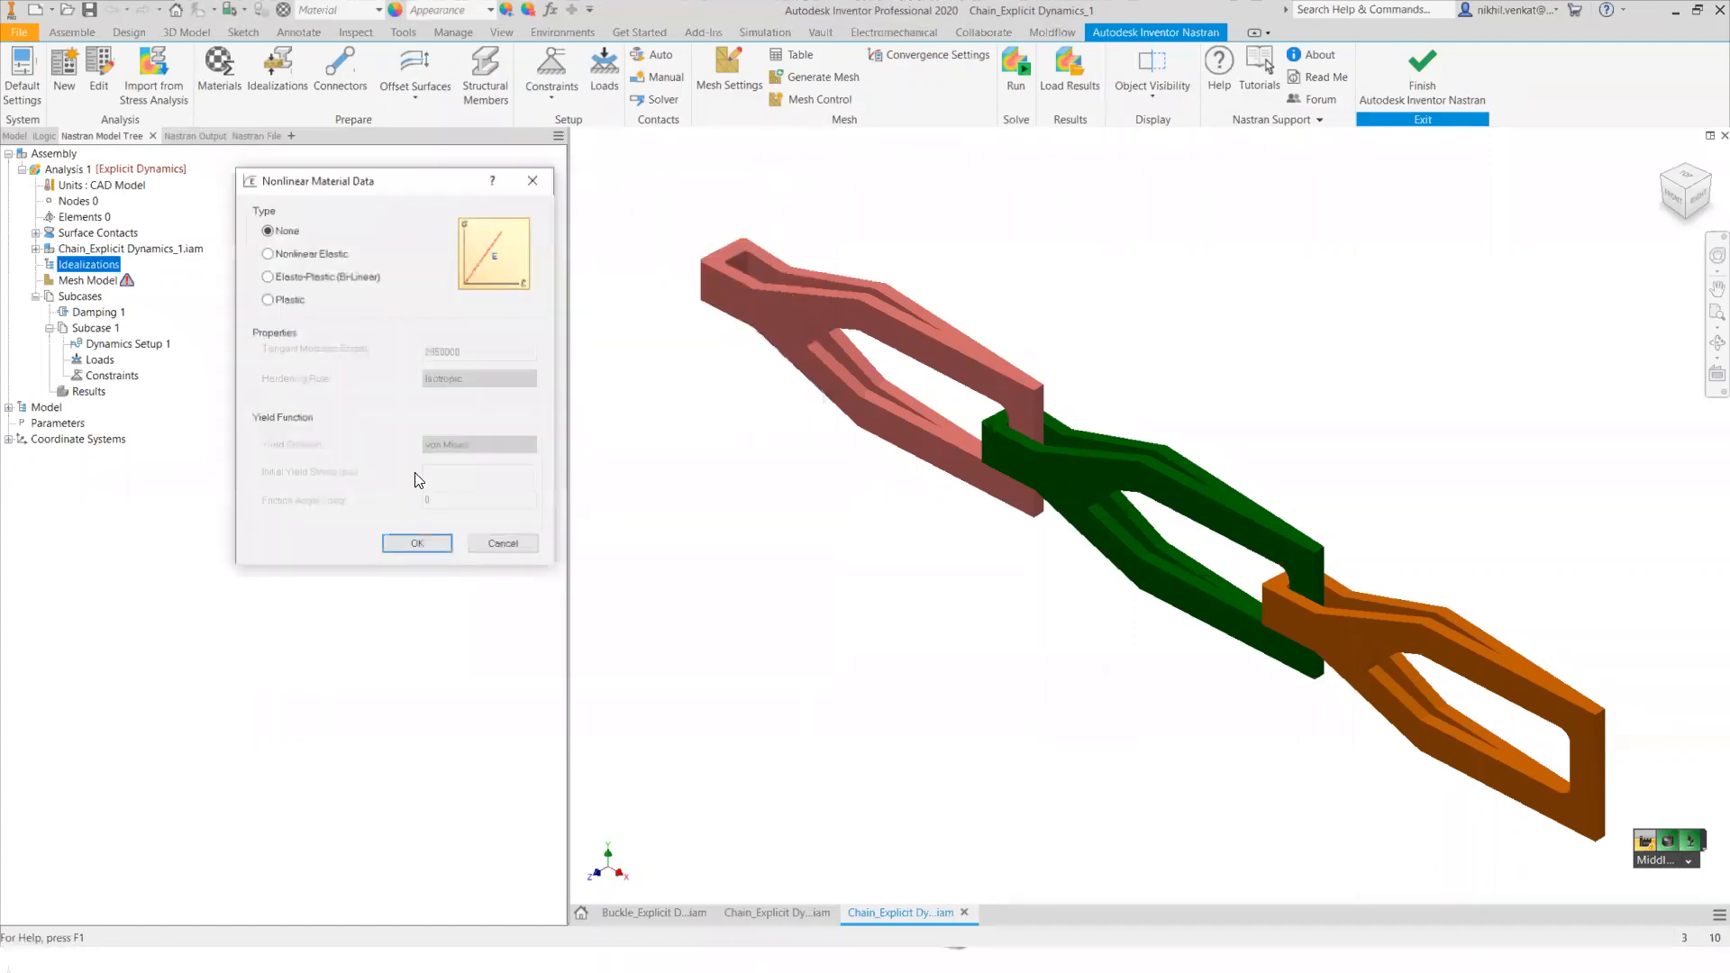
left_click(509, 542)
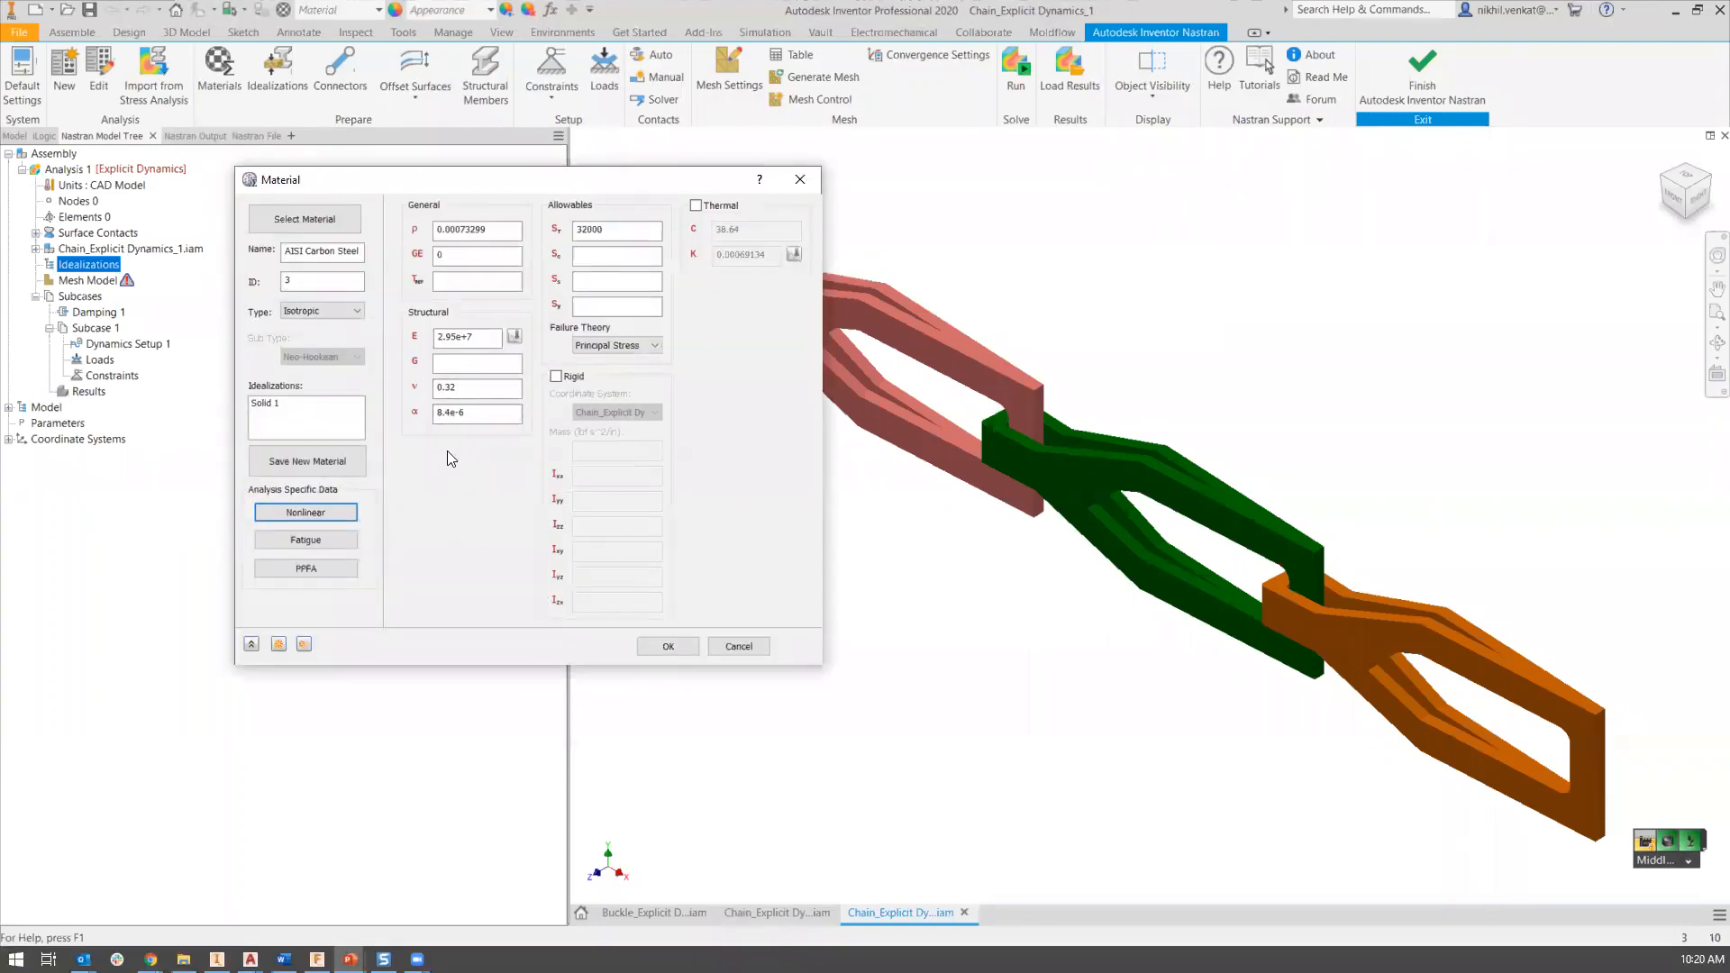
left_click(667, 647)
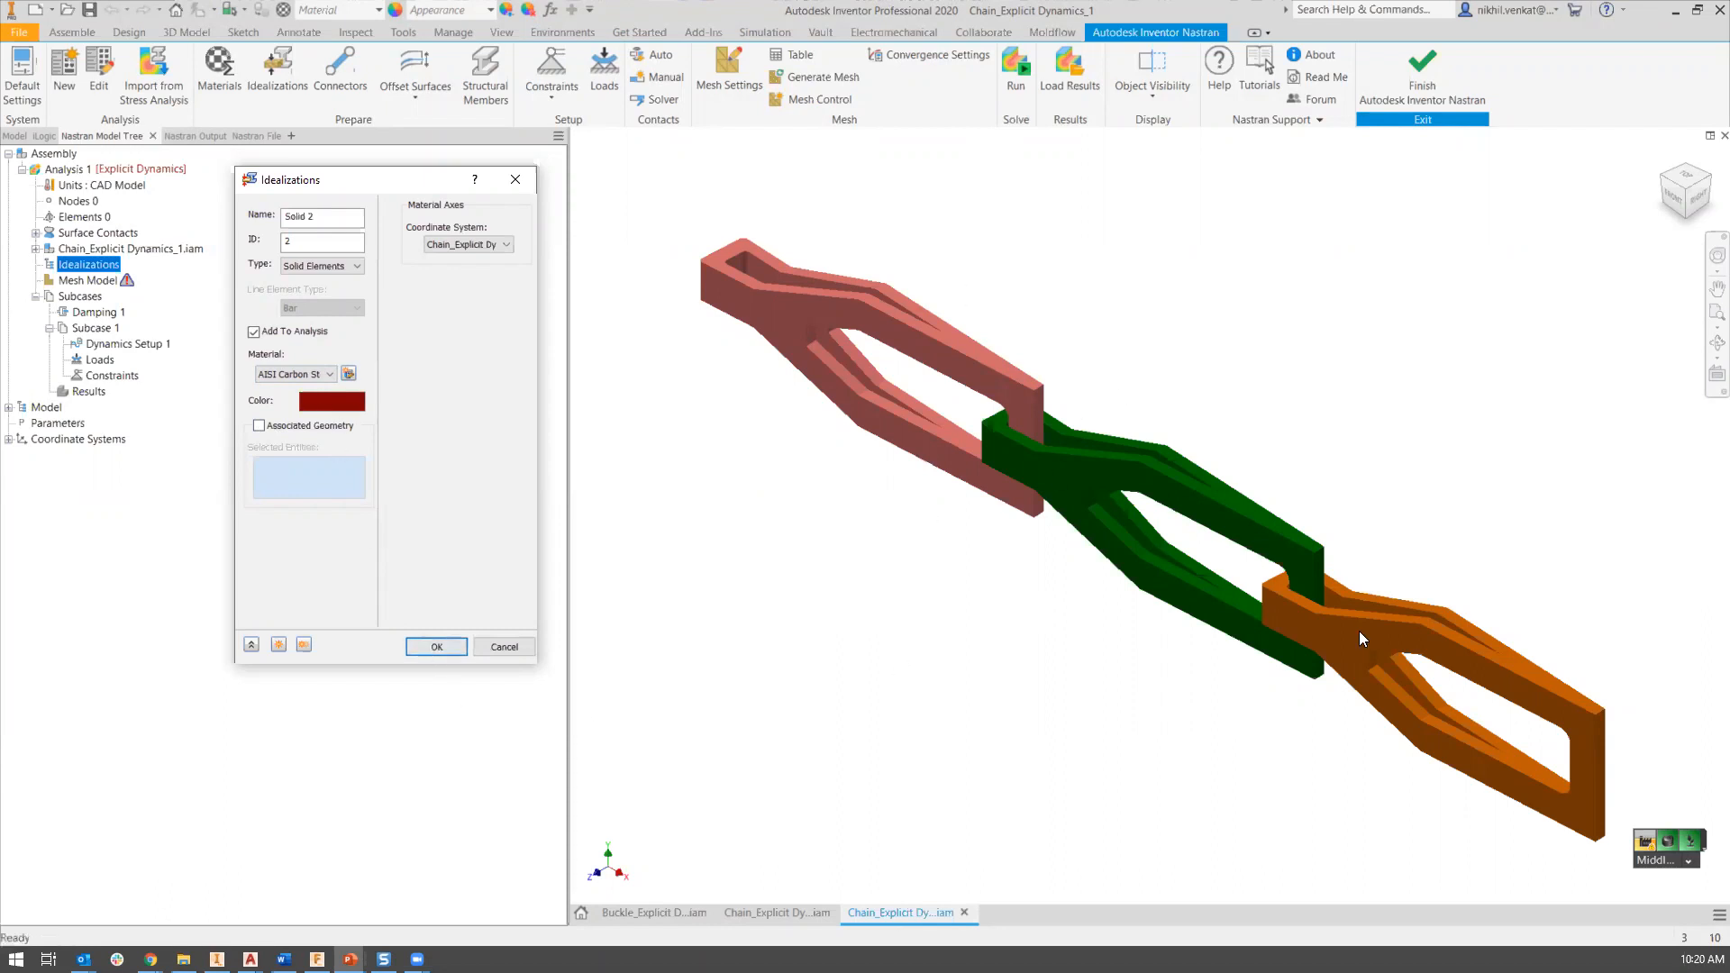
left_click(462, 647)
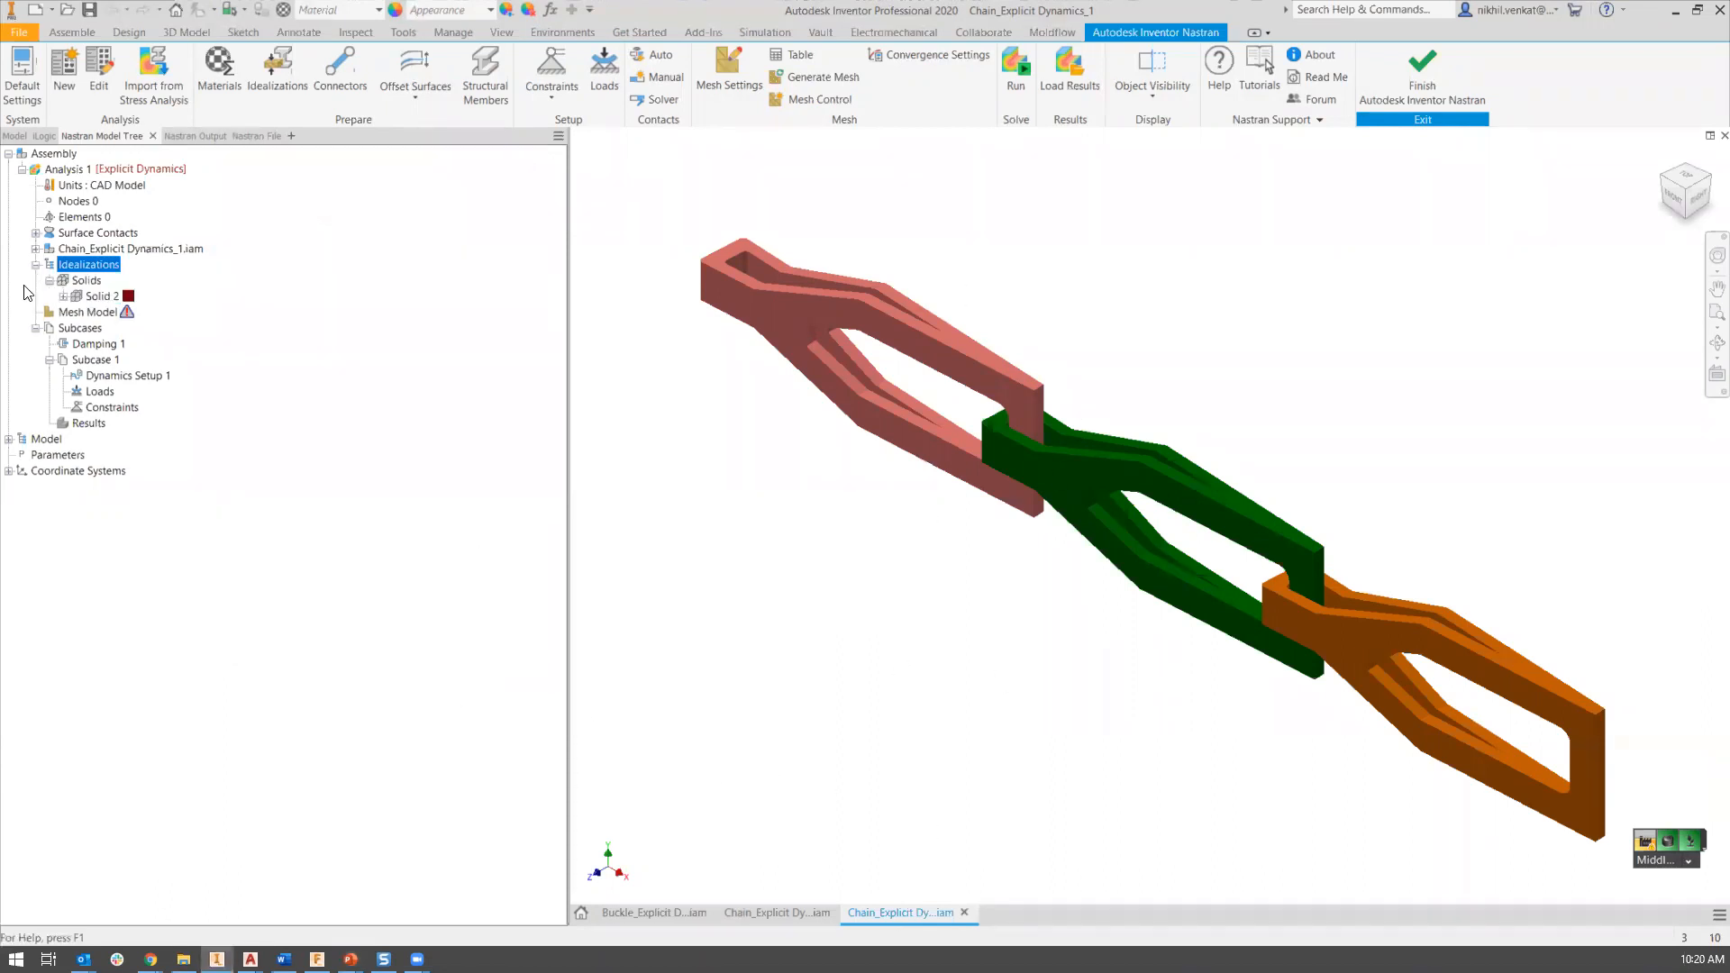
left_click(63, 296)
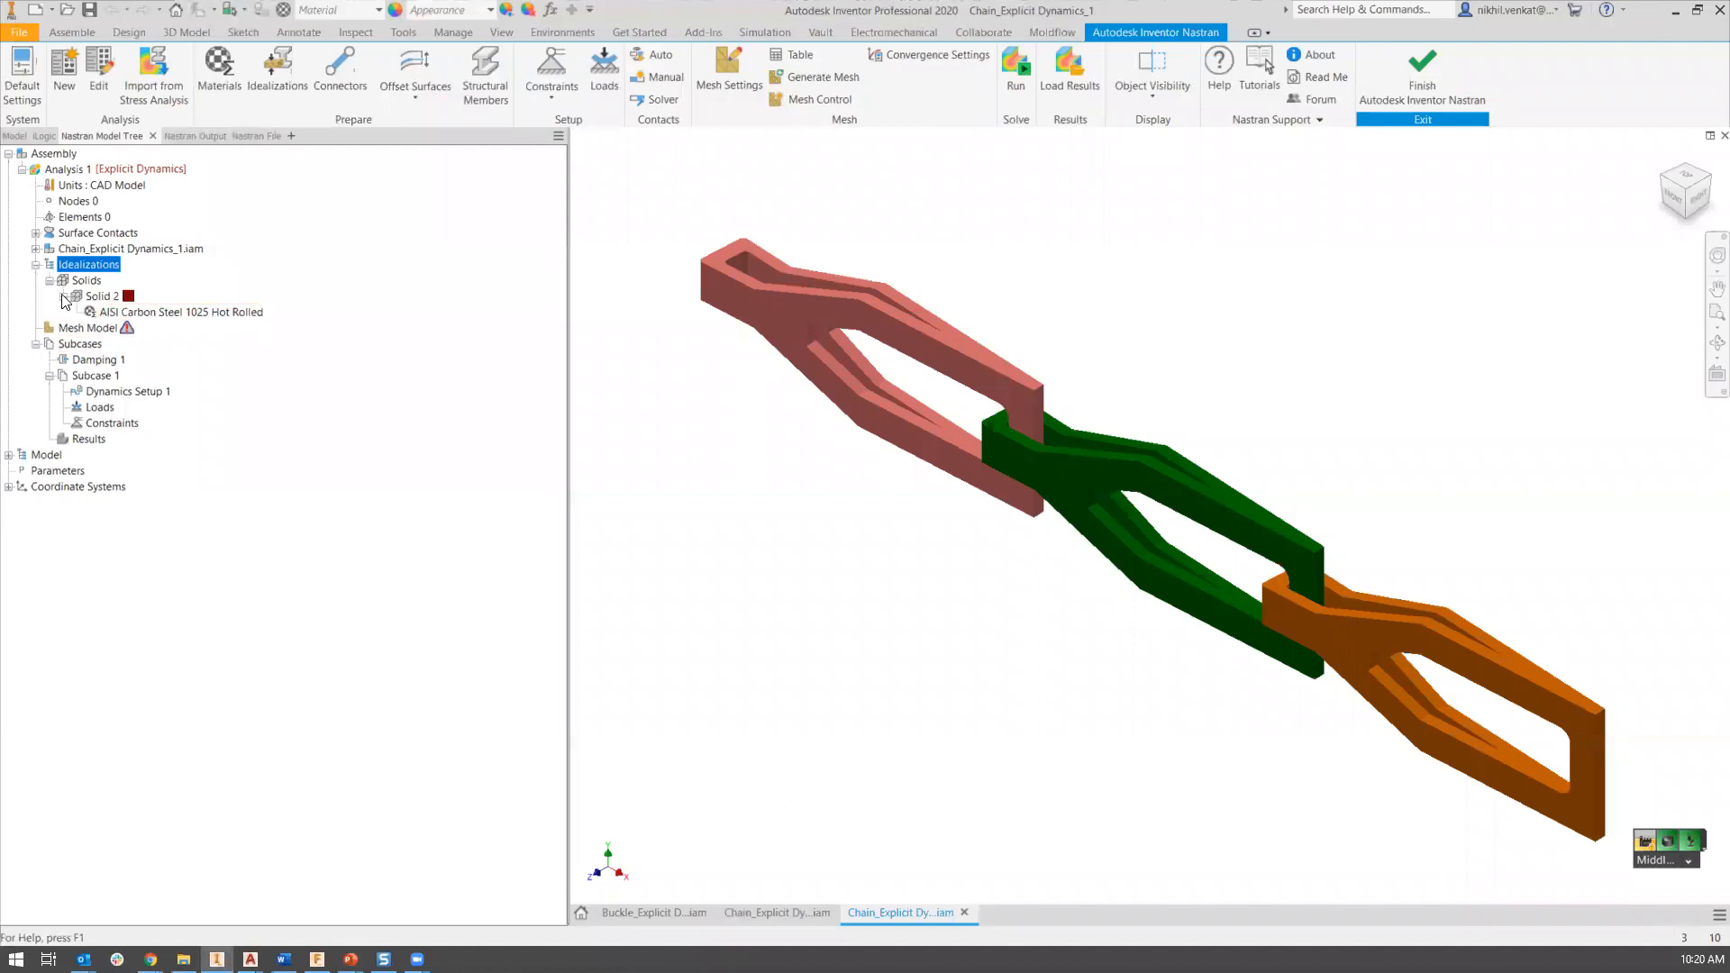
left_click(63, 296)
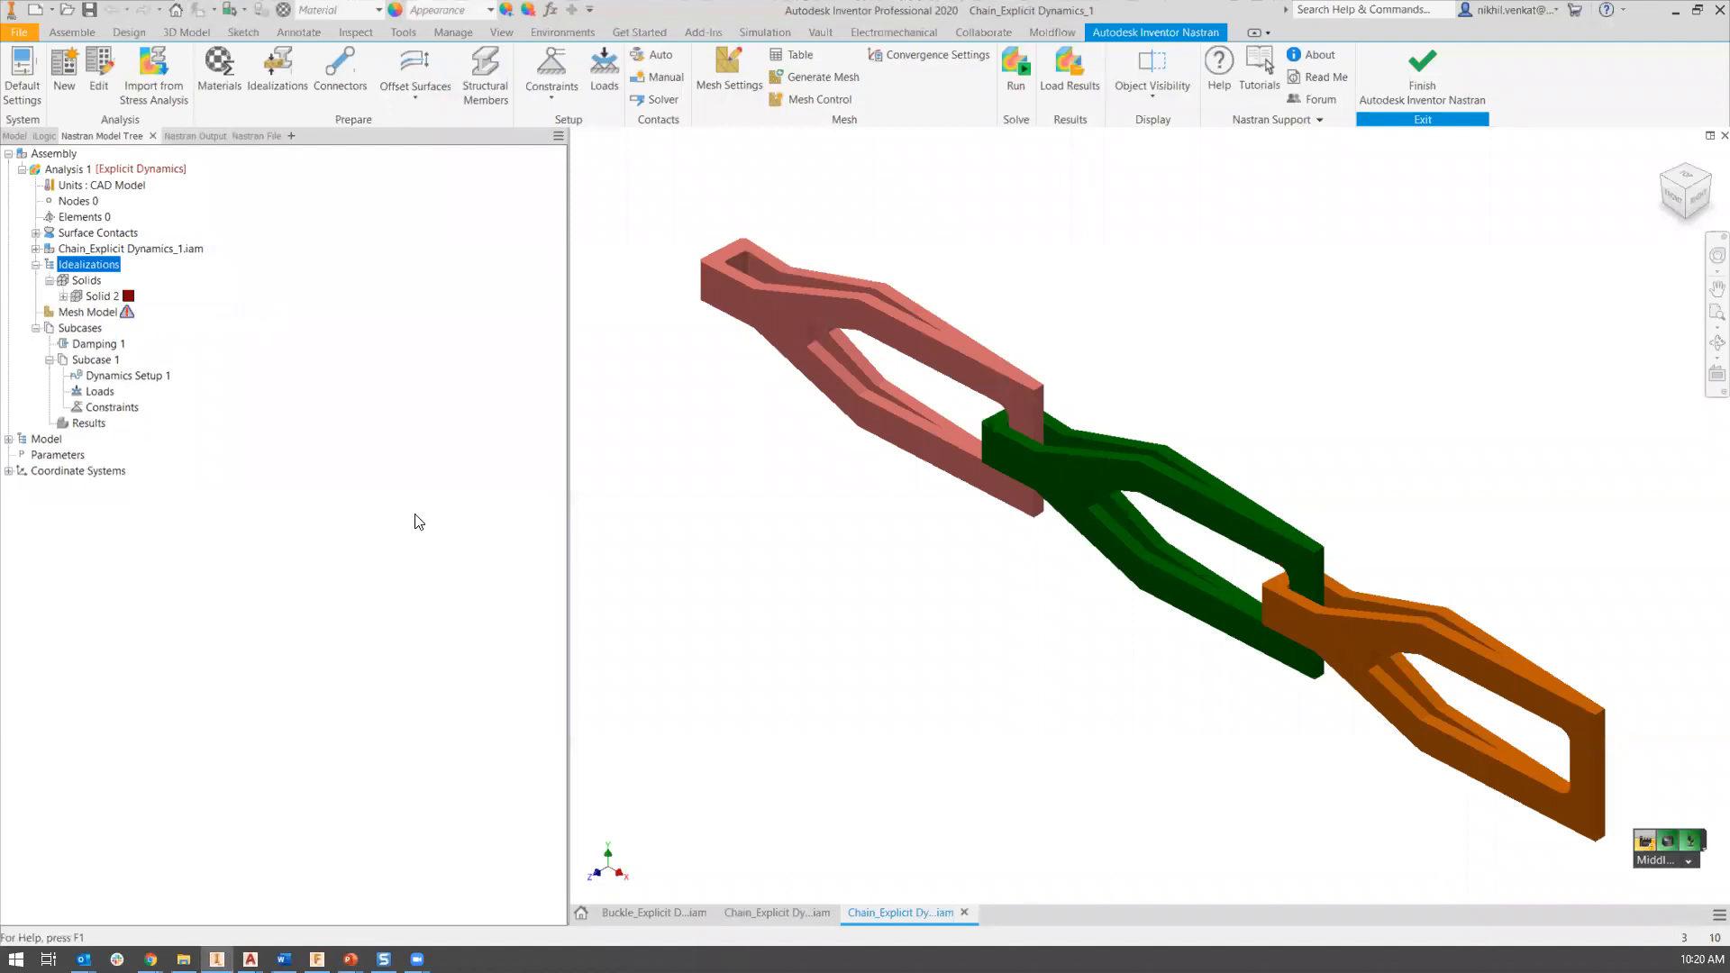
Set the mesh element size to 0.03 in with linear element order and accept the advanced mesh settings.
left_click(722, 86)
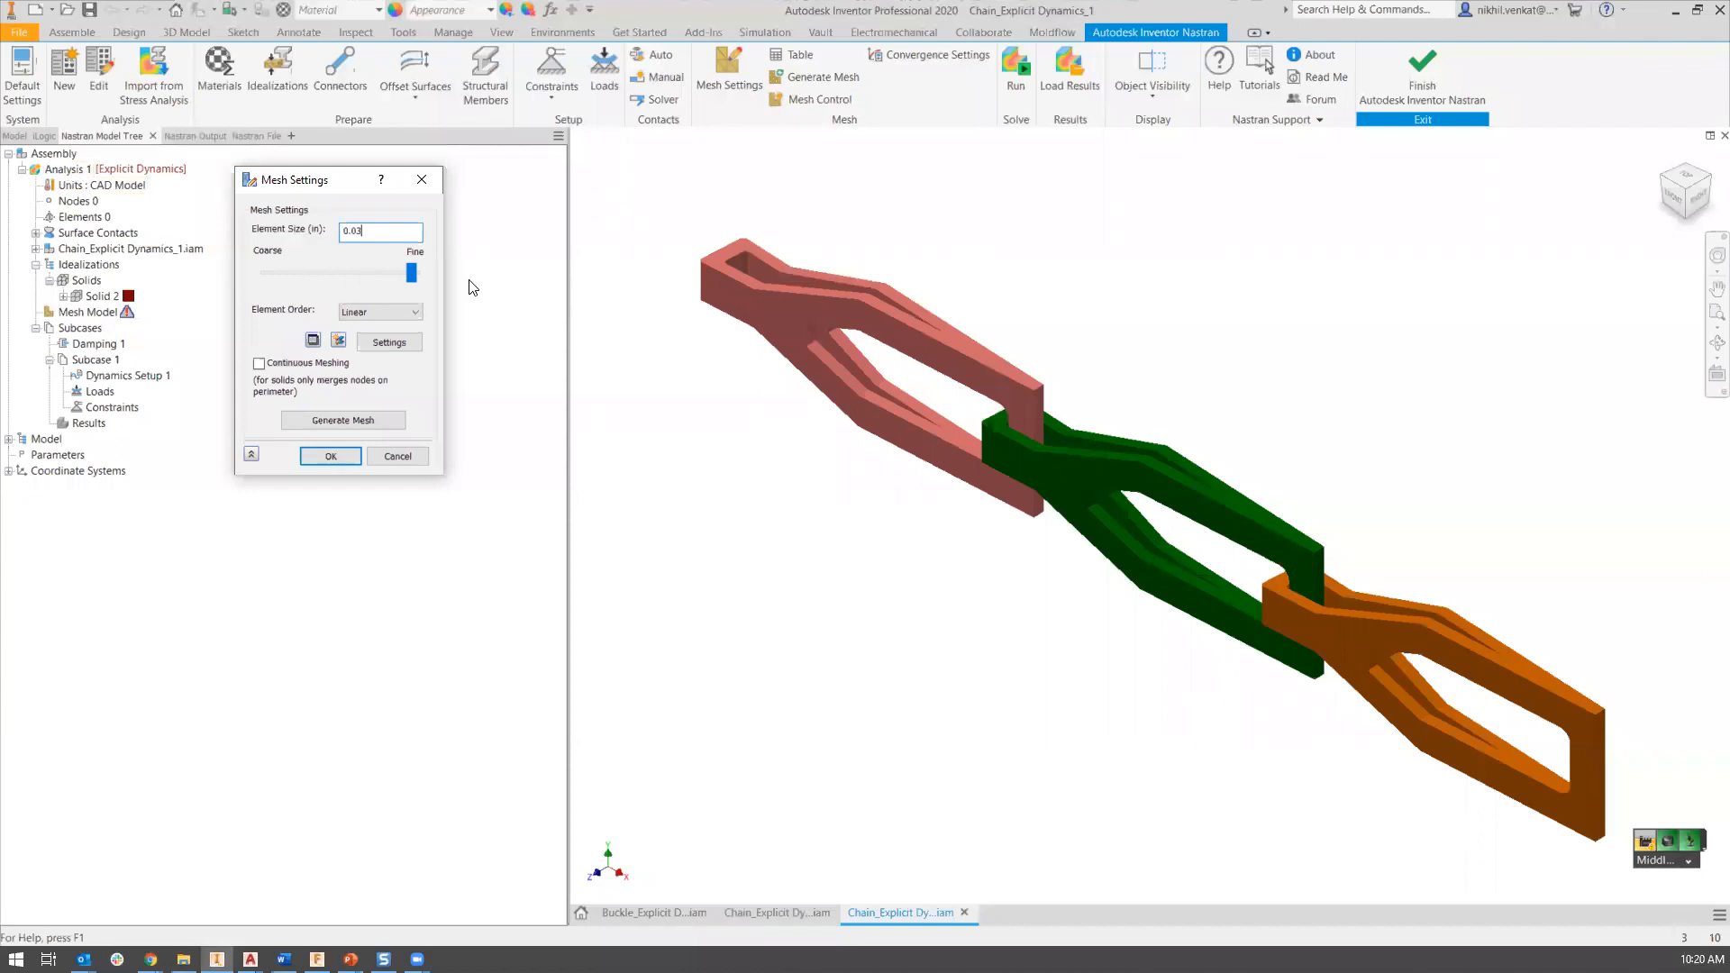
left_click(411, 312)
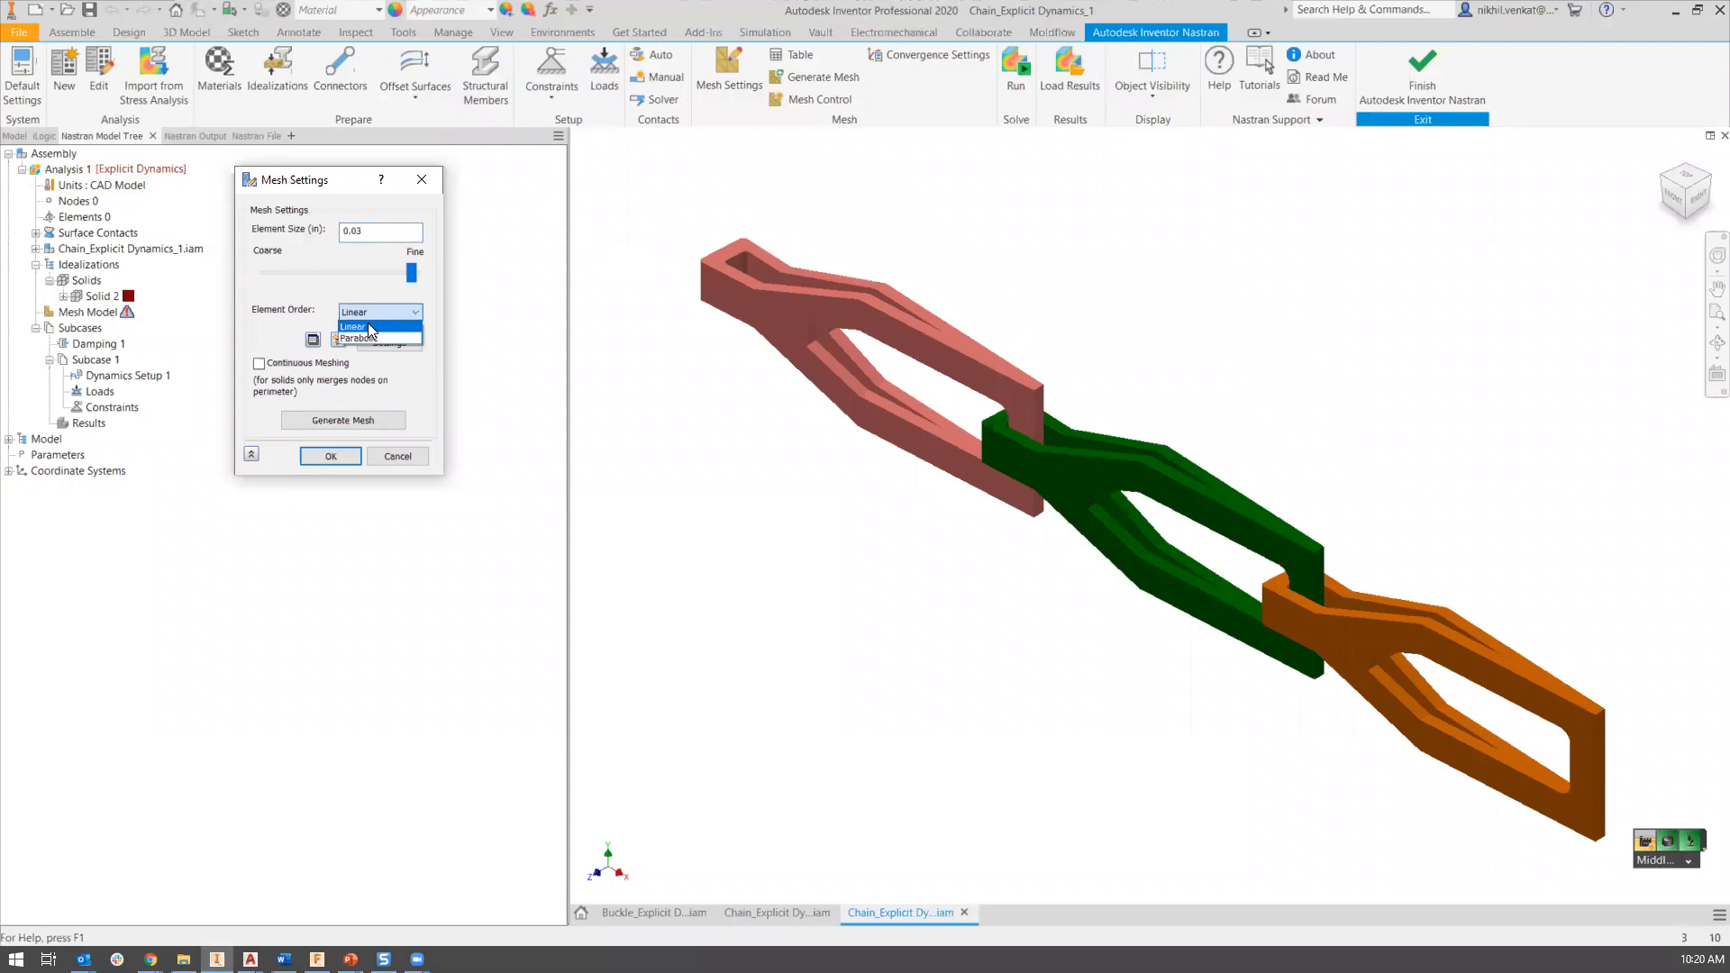
left_click(369, 328)
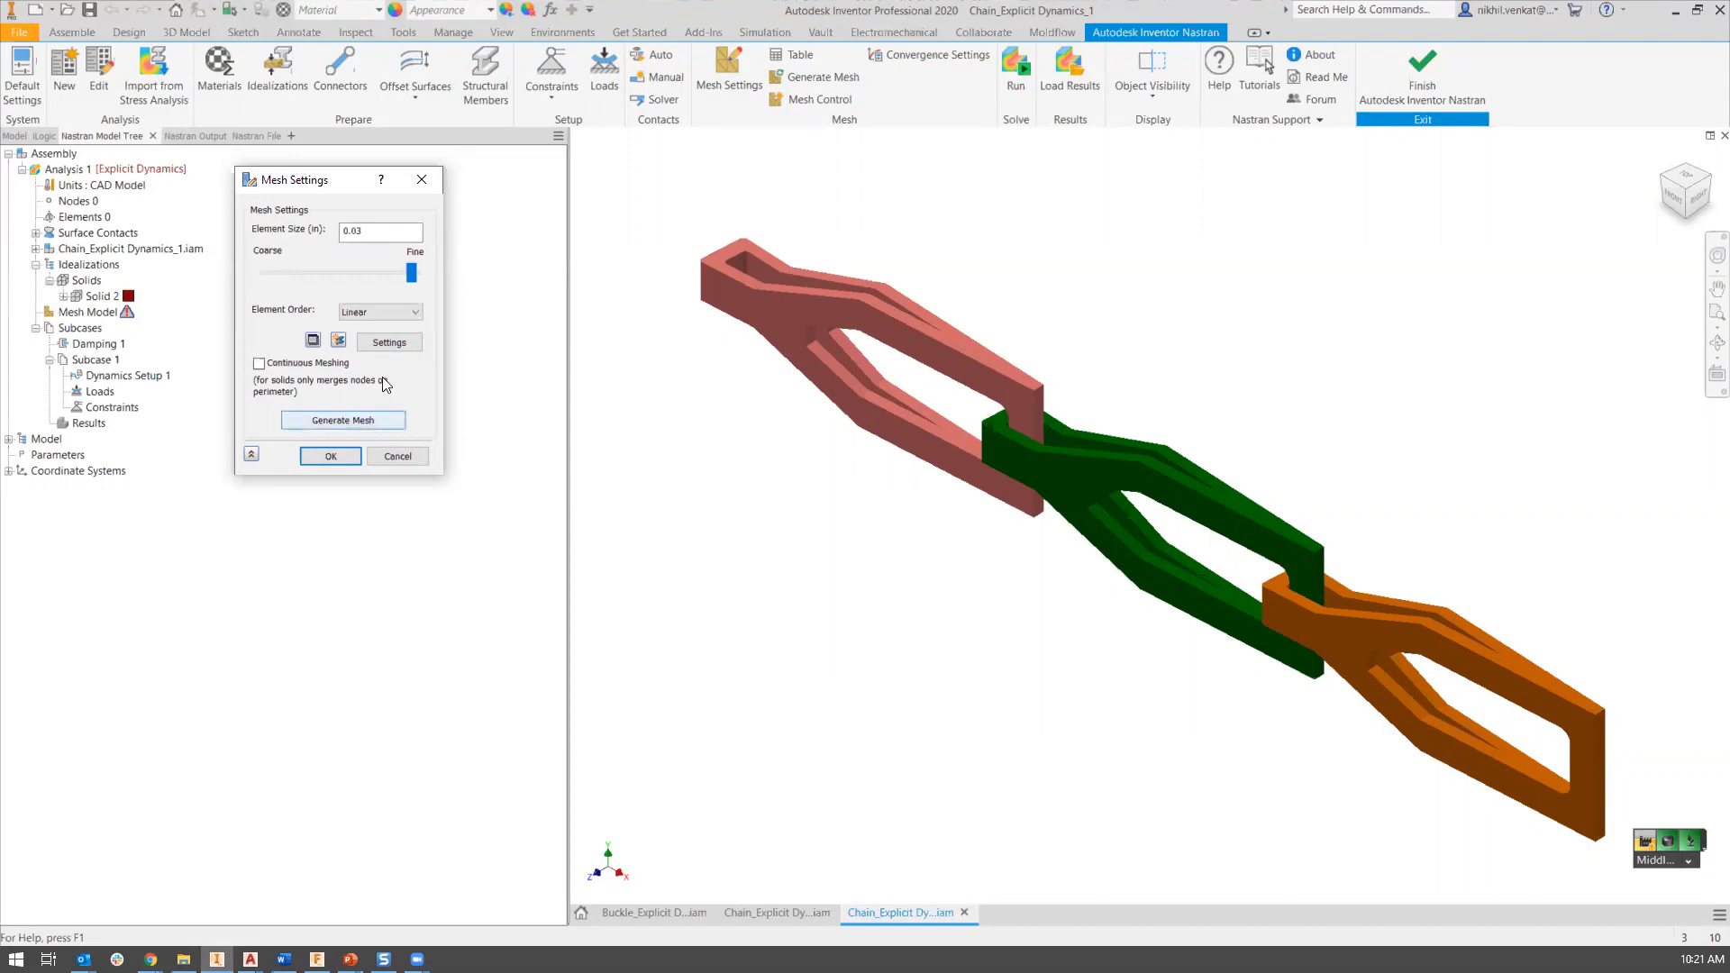
left_click(390, 343)
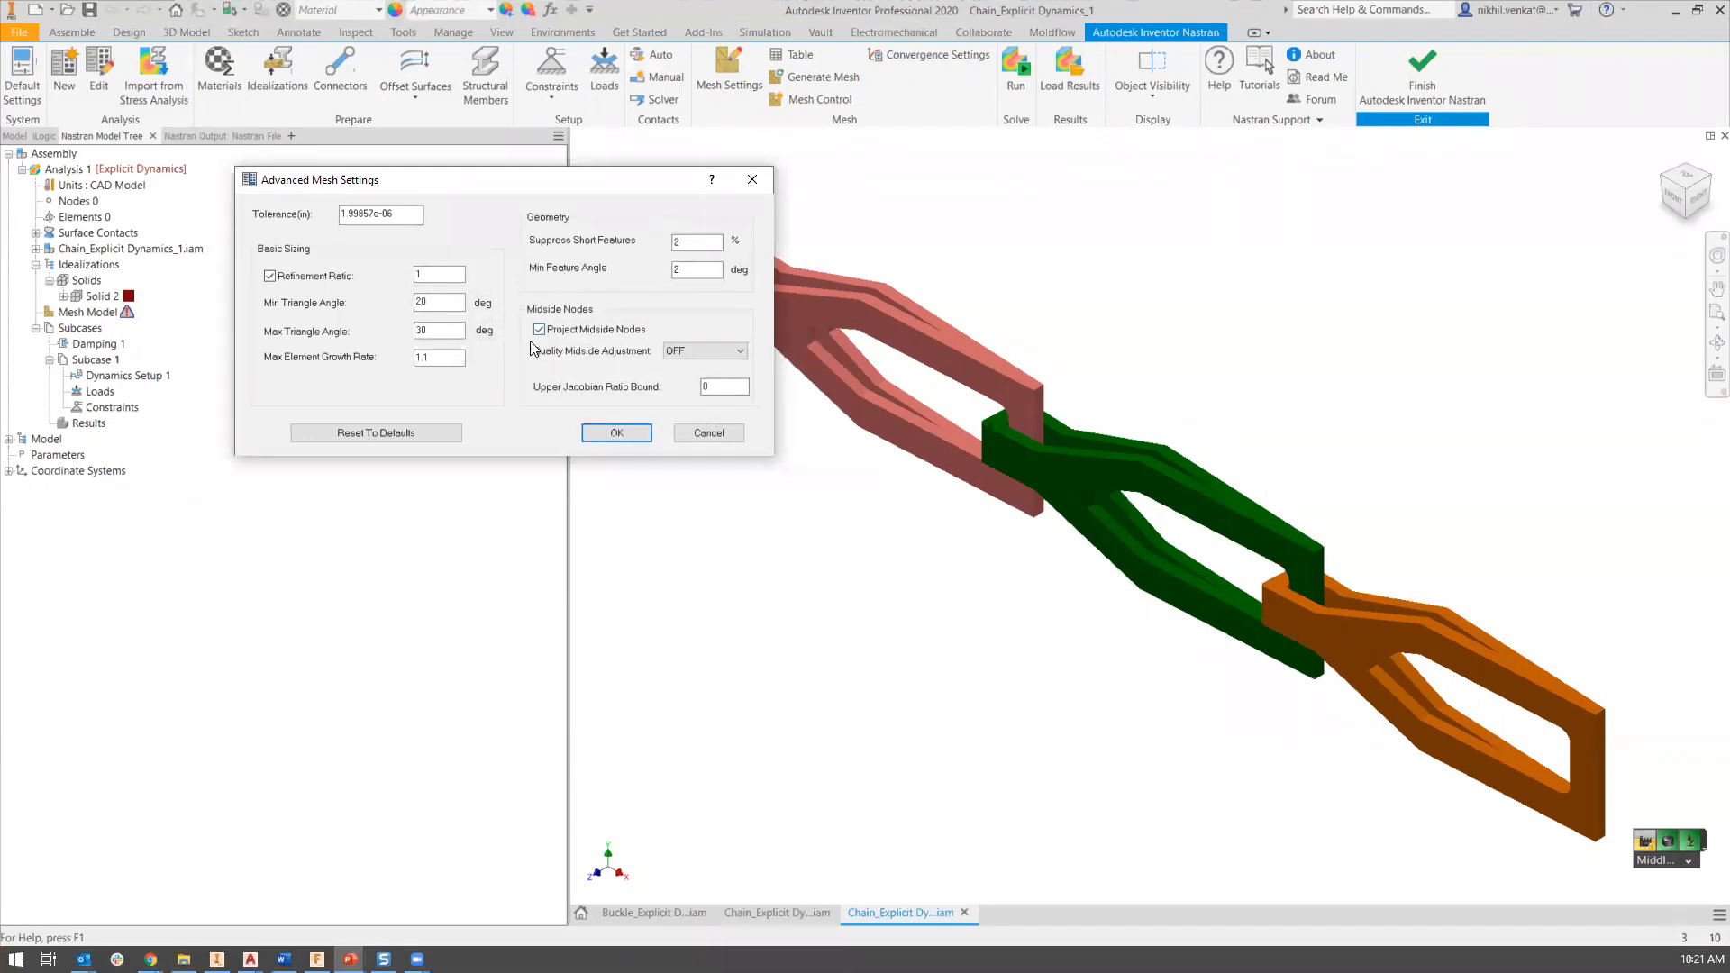
left_click(616, 433)
Generate the mesh for the chain assembly, accept the mesh settings and inspect the joint between the first two links.
left_click(343, 420)
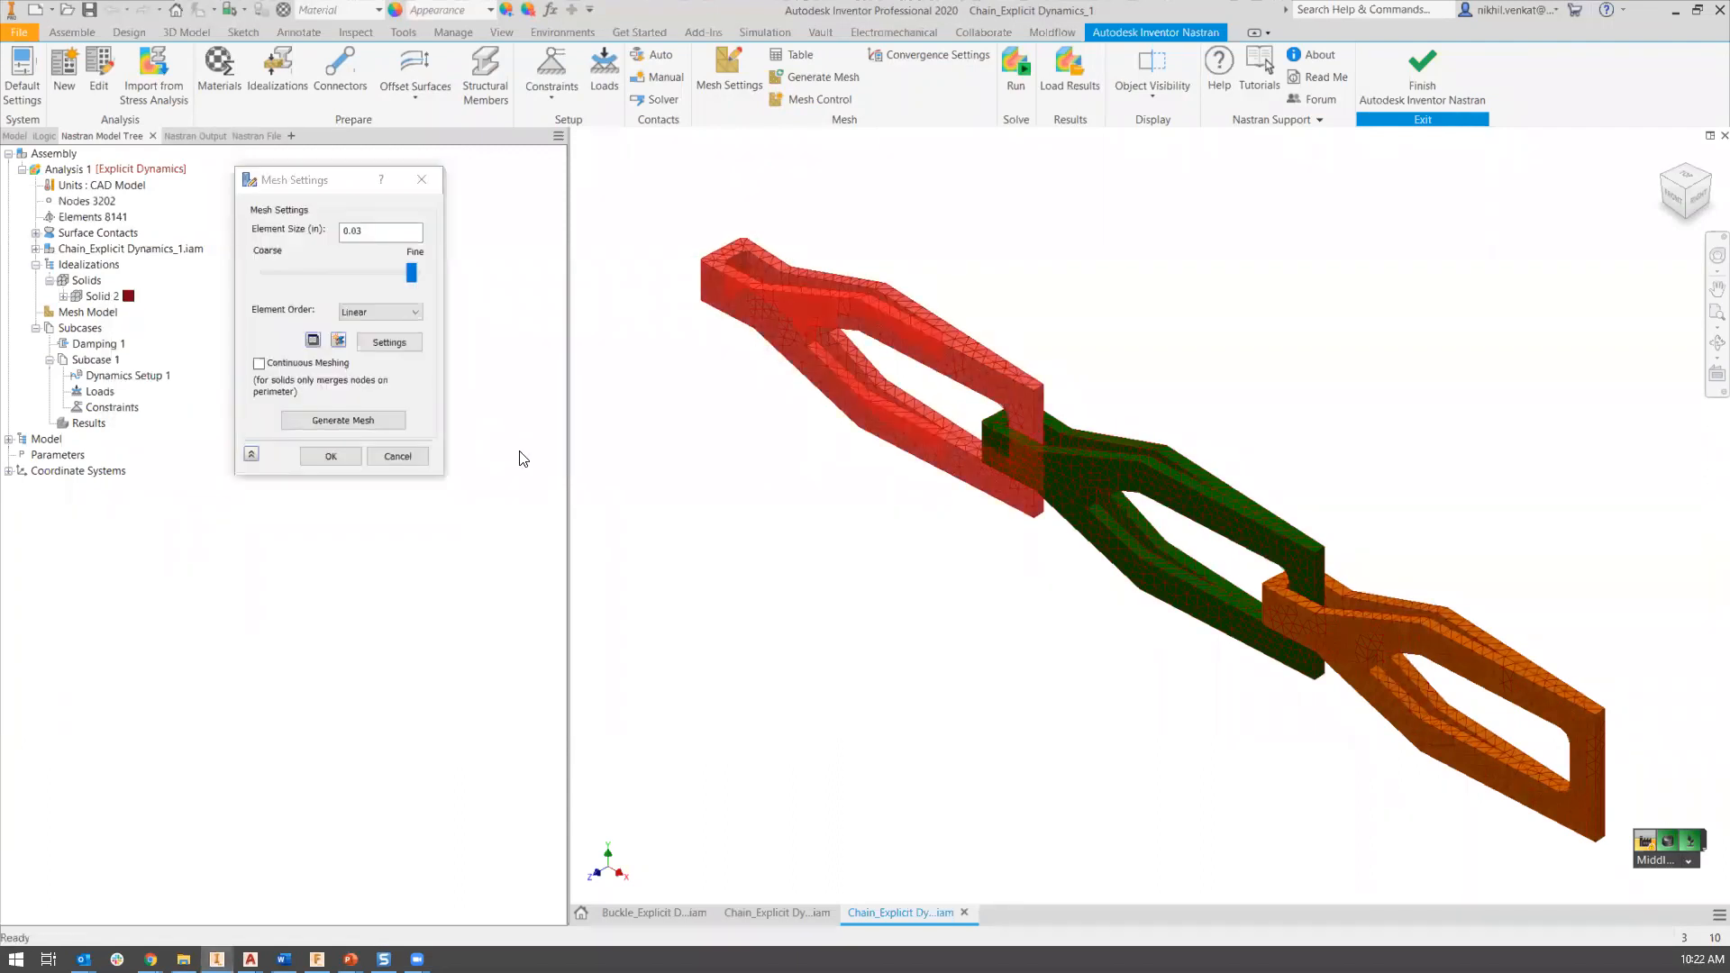
left_click(330, 455)
scroll(1009, 442, "up", 5)
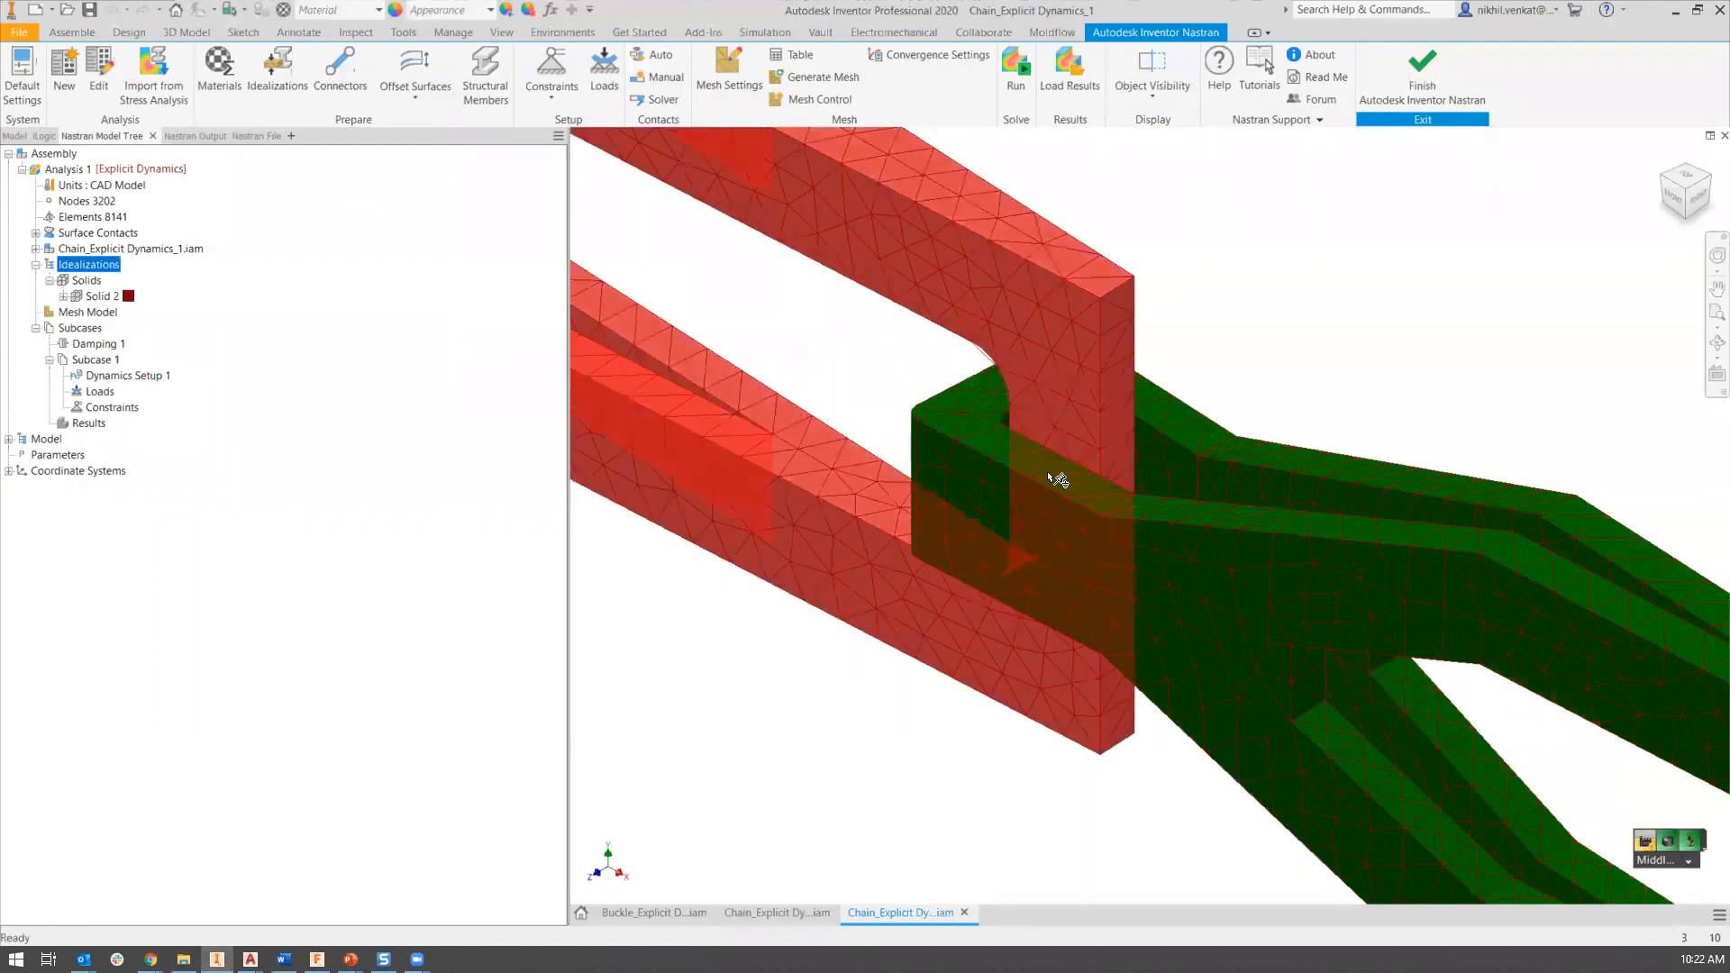
Start a structural constraint and select the inner end face of the orange link's opening at the chain's far end.
scroll(1051, 479, "down", 5)
middle_click_drag(1113, 504, 1027, 498)
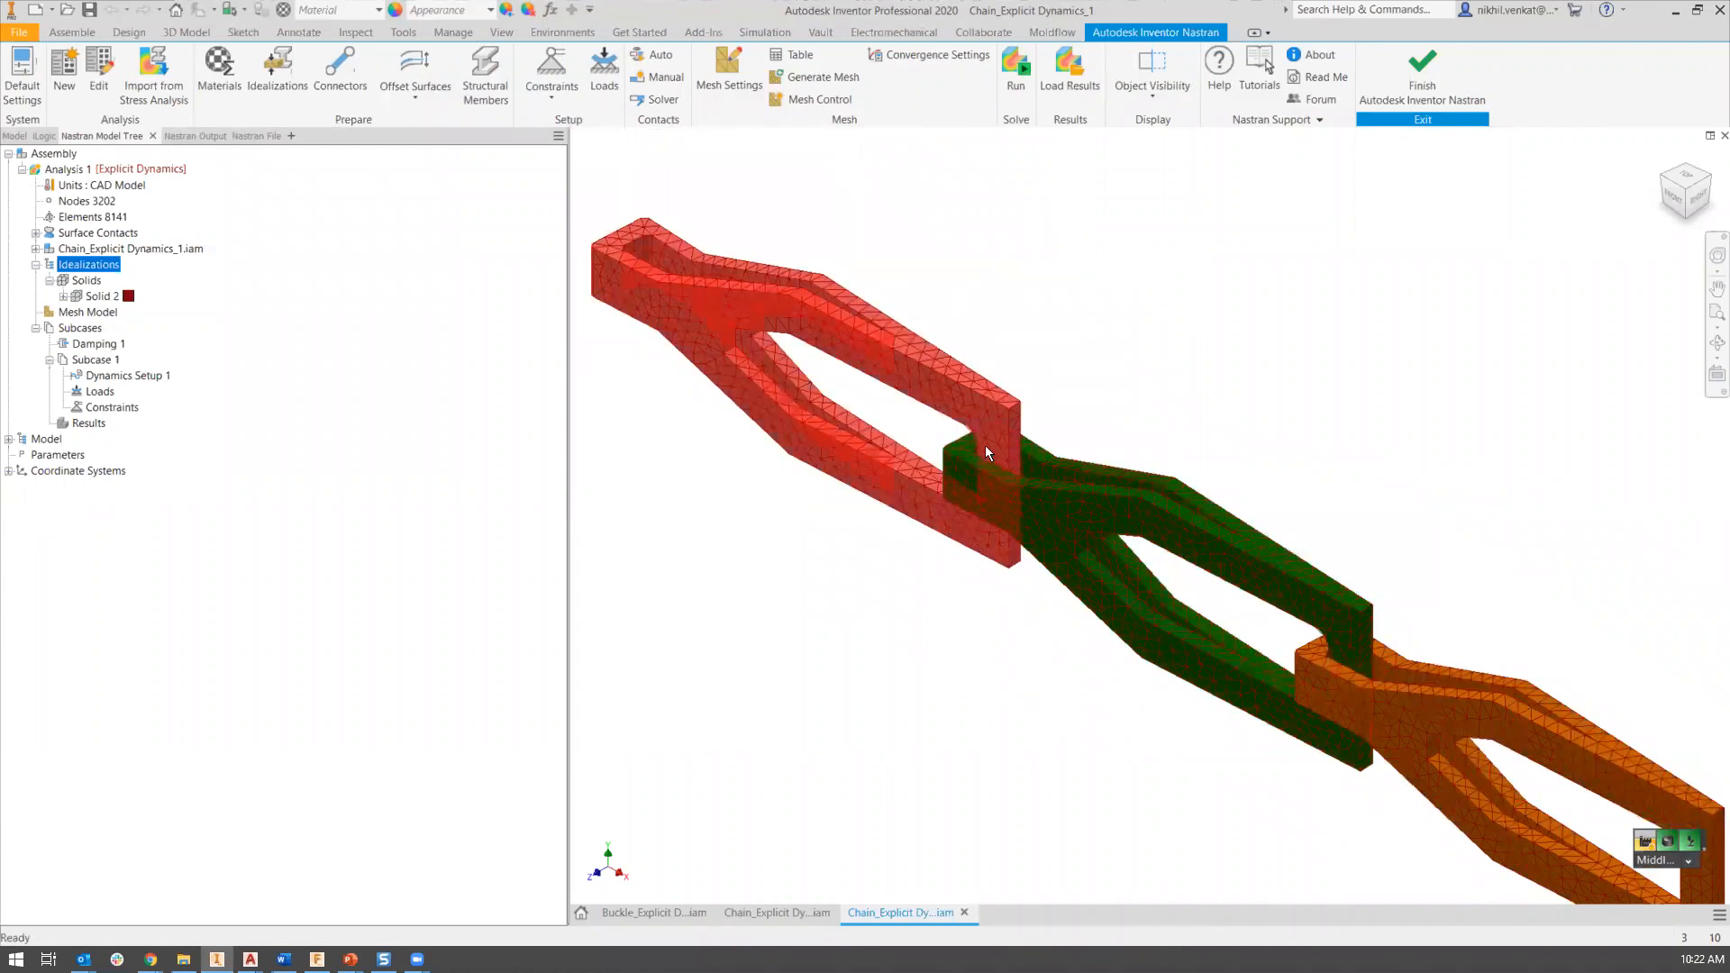
scroll(986, 445, "up", 4)
scroll(892, 451, "down", 5)
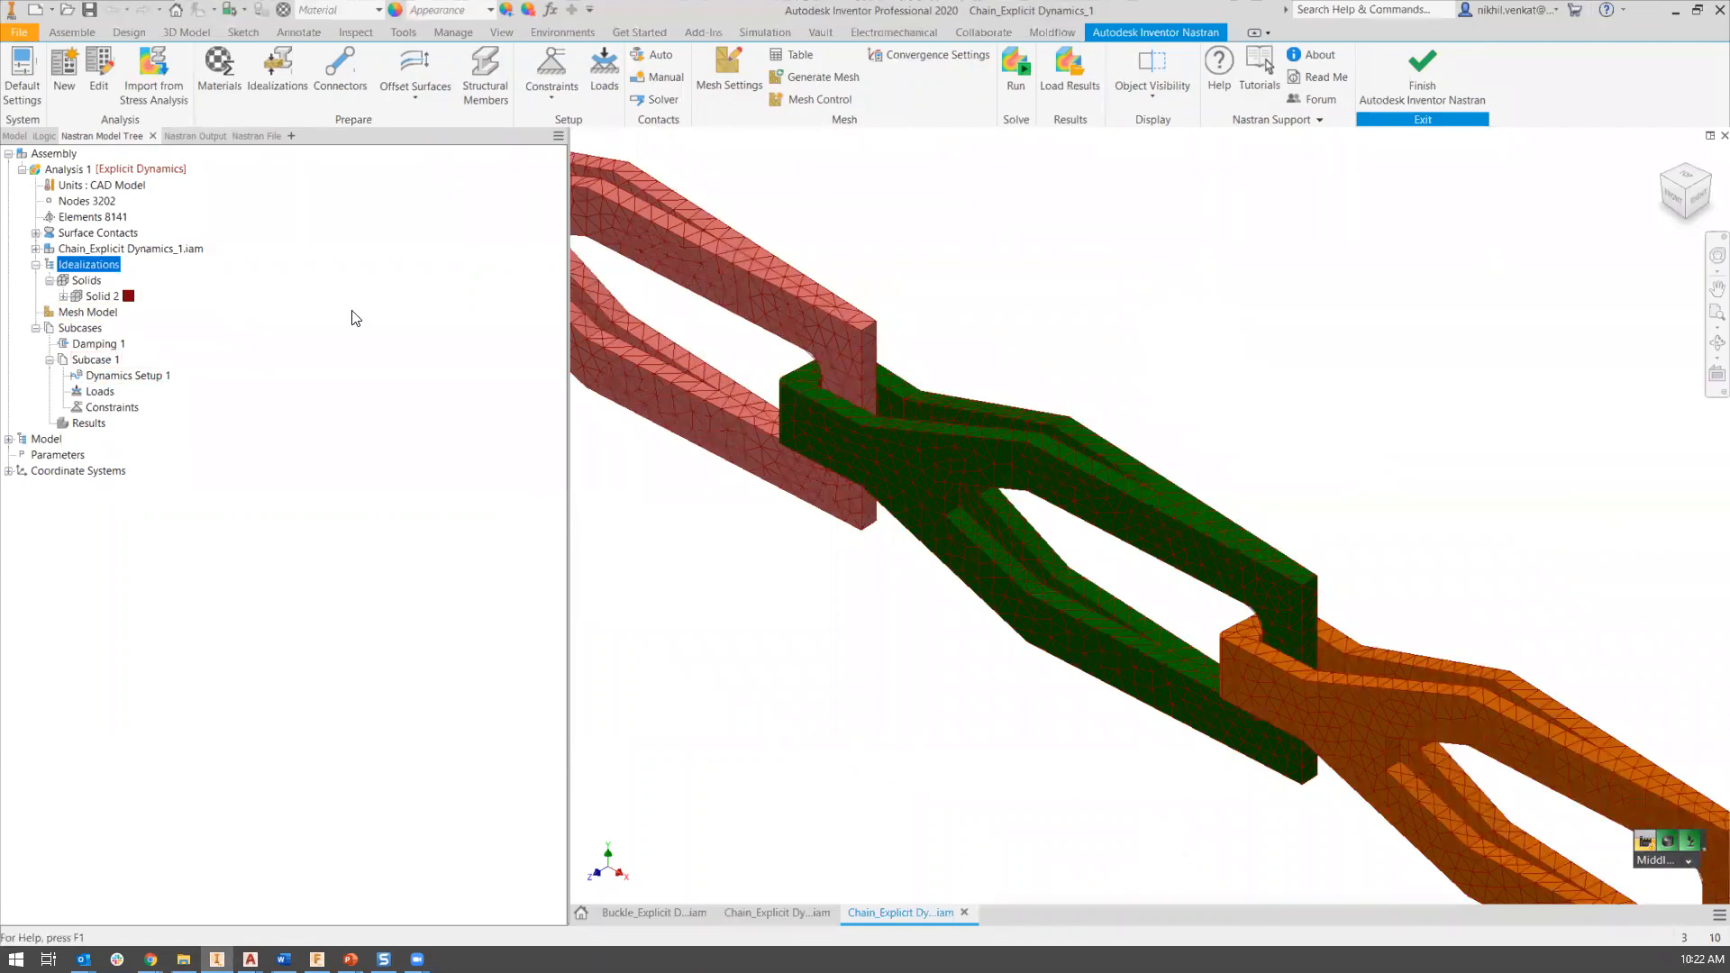
scroll(815, 200, "down", 3)
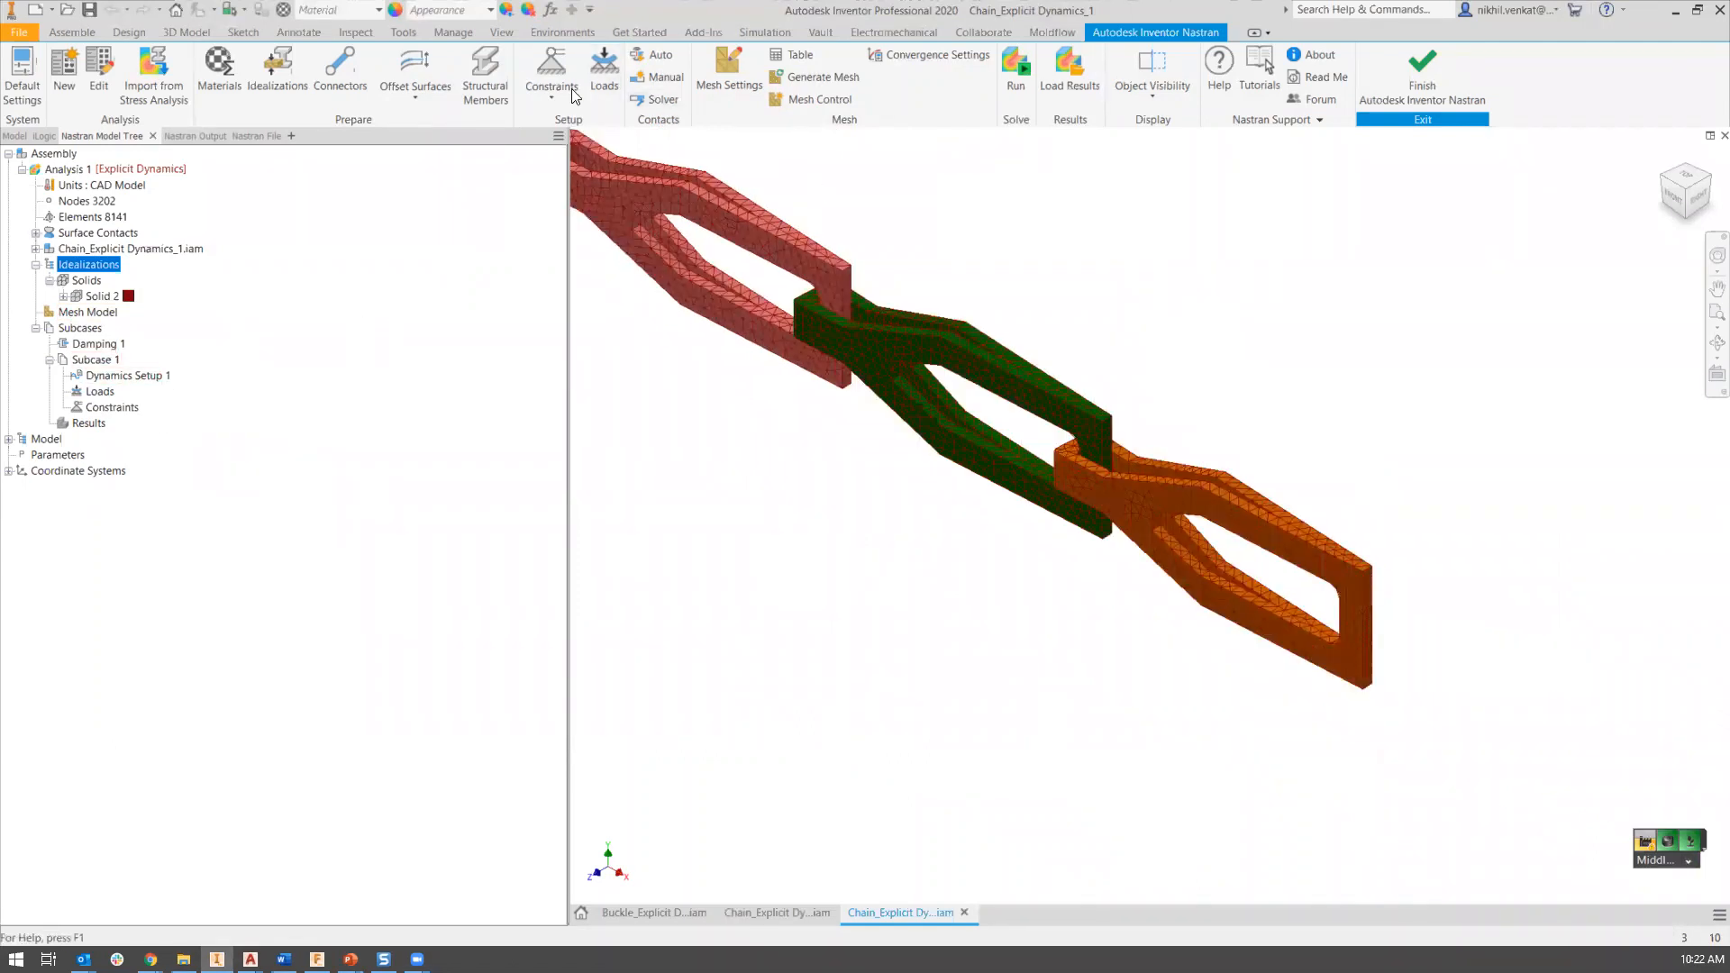
left_click(551, 72)
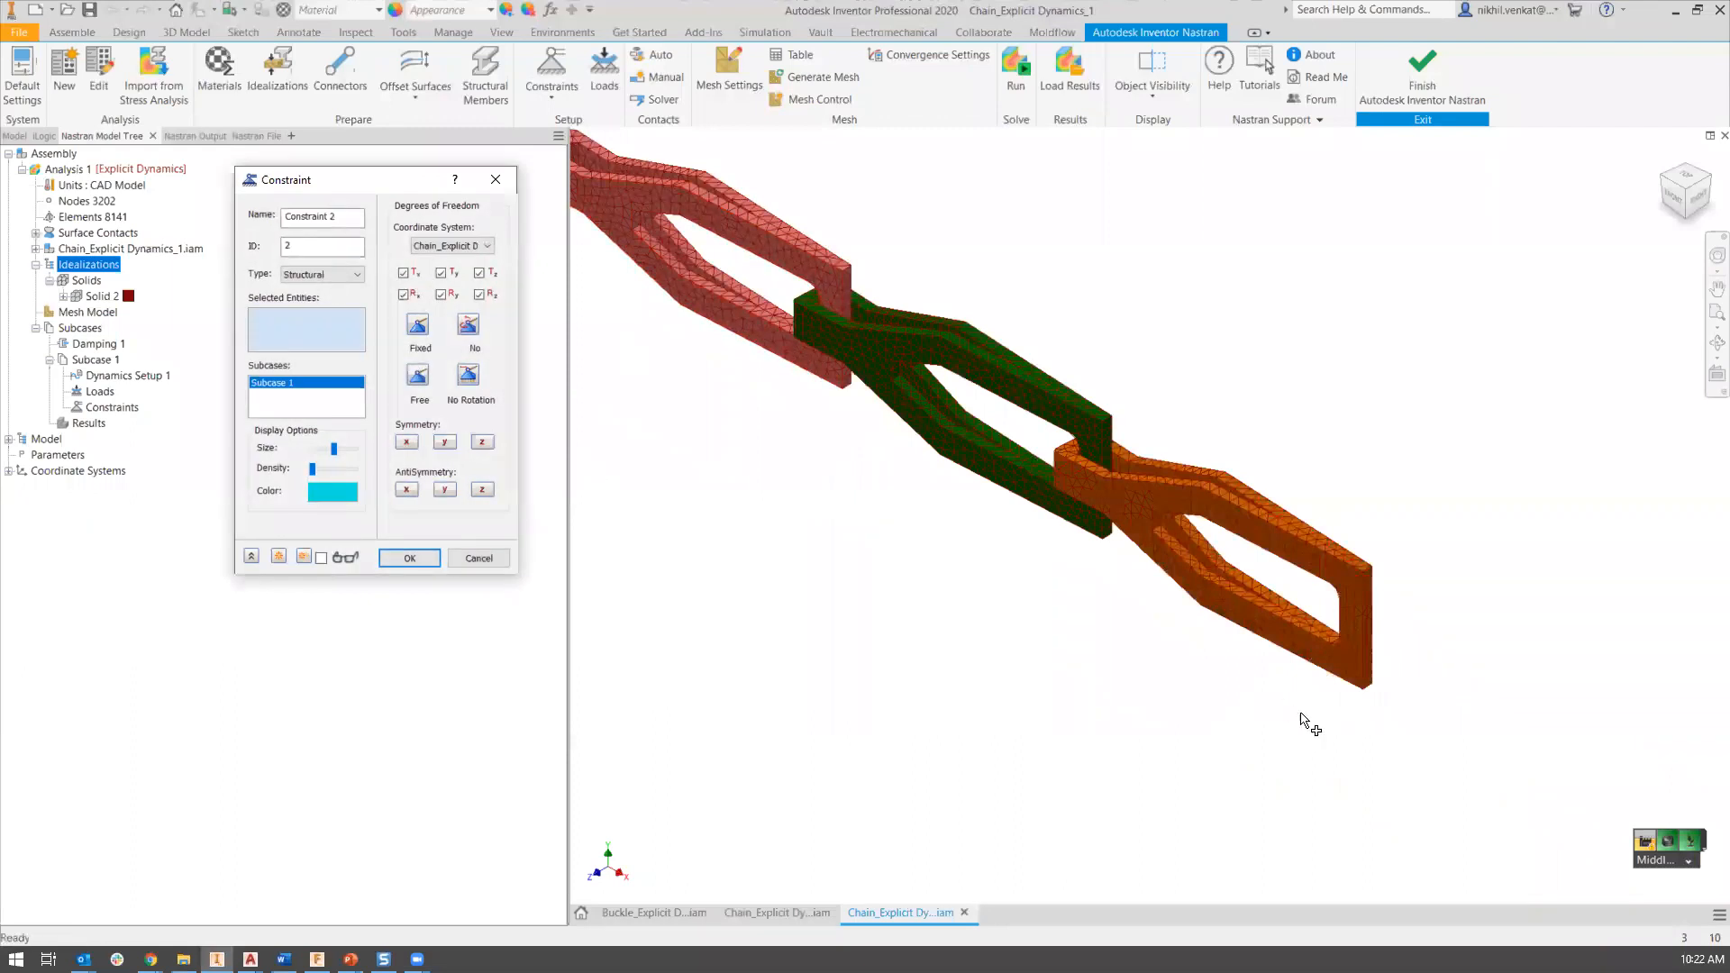
middle_click_drag(1522, 698, 1440, 414, "shift")
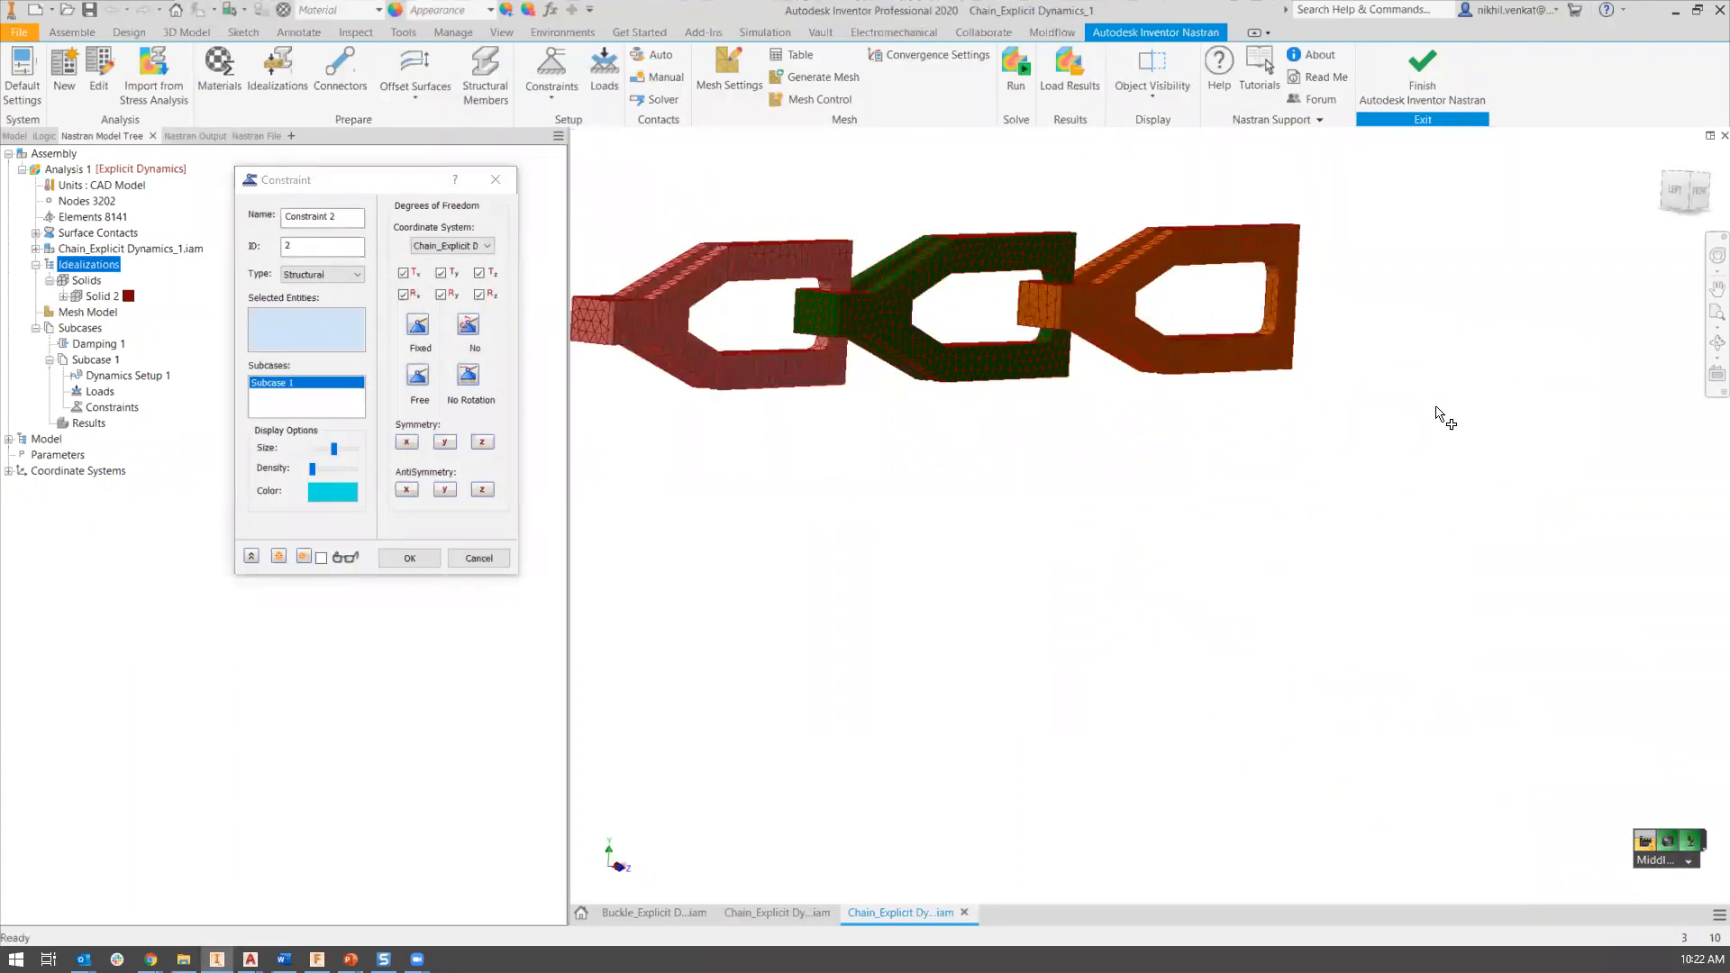
scroll(1271, 286, "up", 3)
scroll(1273, 290, "up", 3)
left_click(1277, 311)
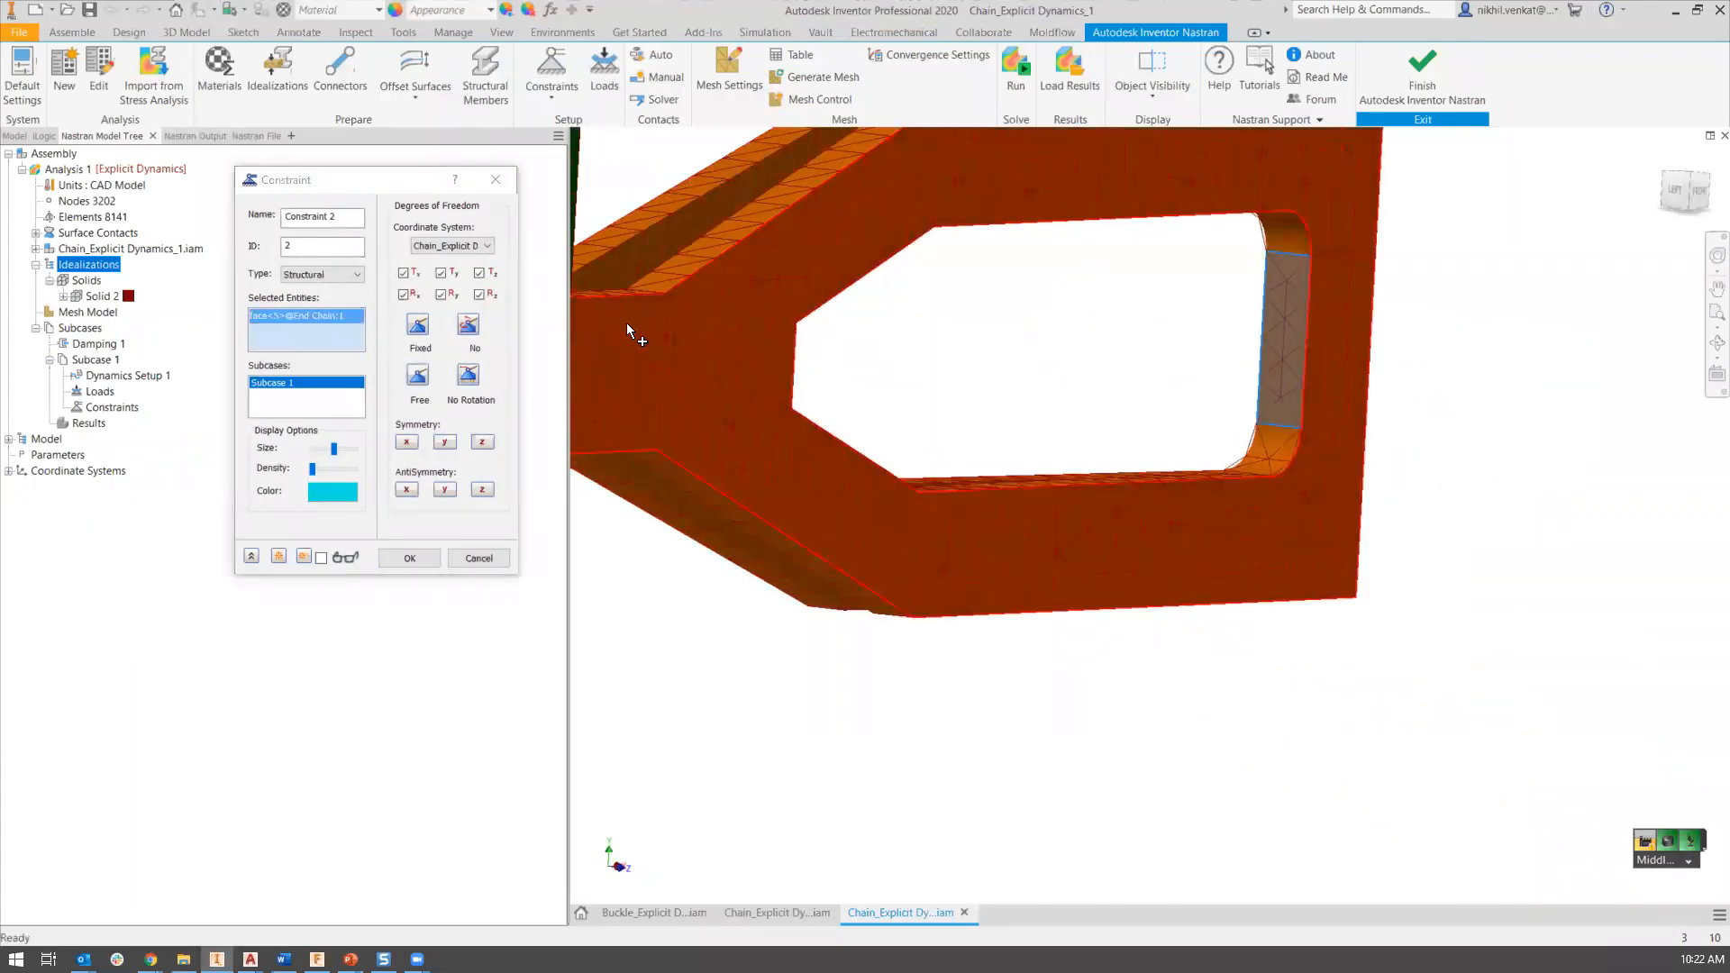
Name the constraint Fixed and create it with all degrees of freedom constrained in Subcase 1.
key("BackSpace")
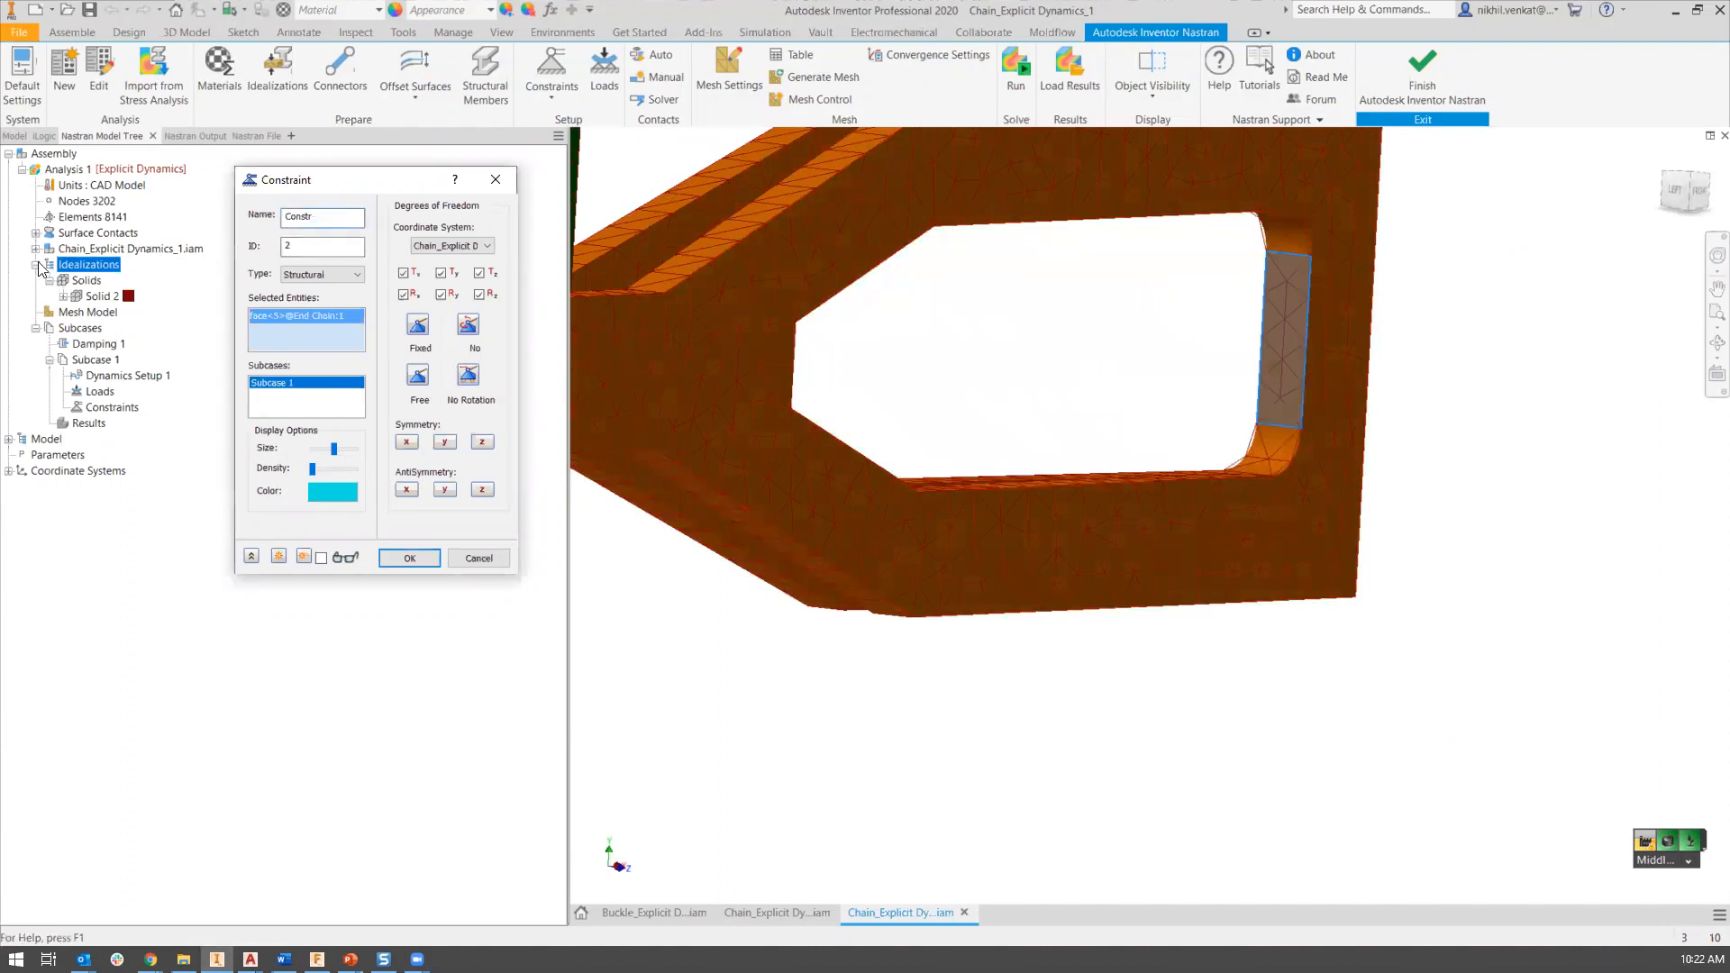
type("Fixed")
left_click(409, 558)
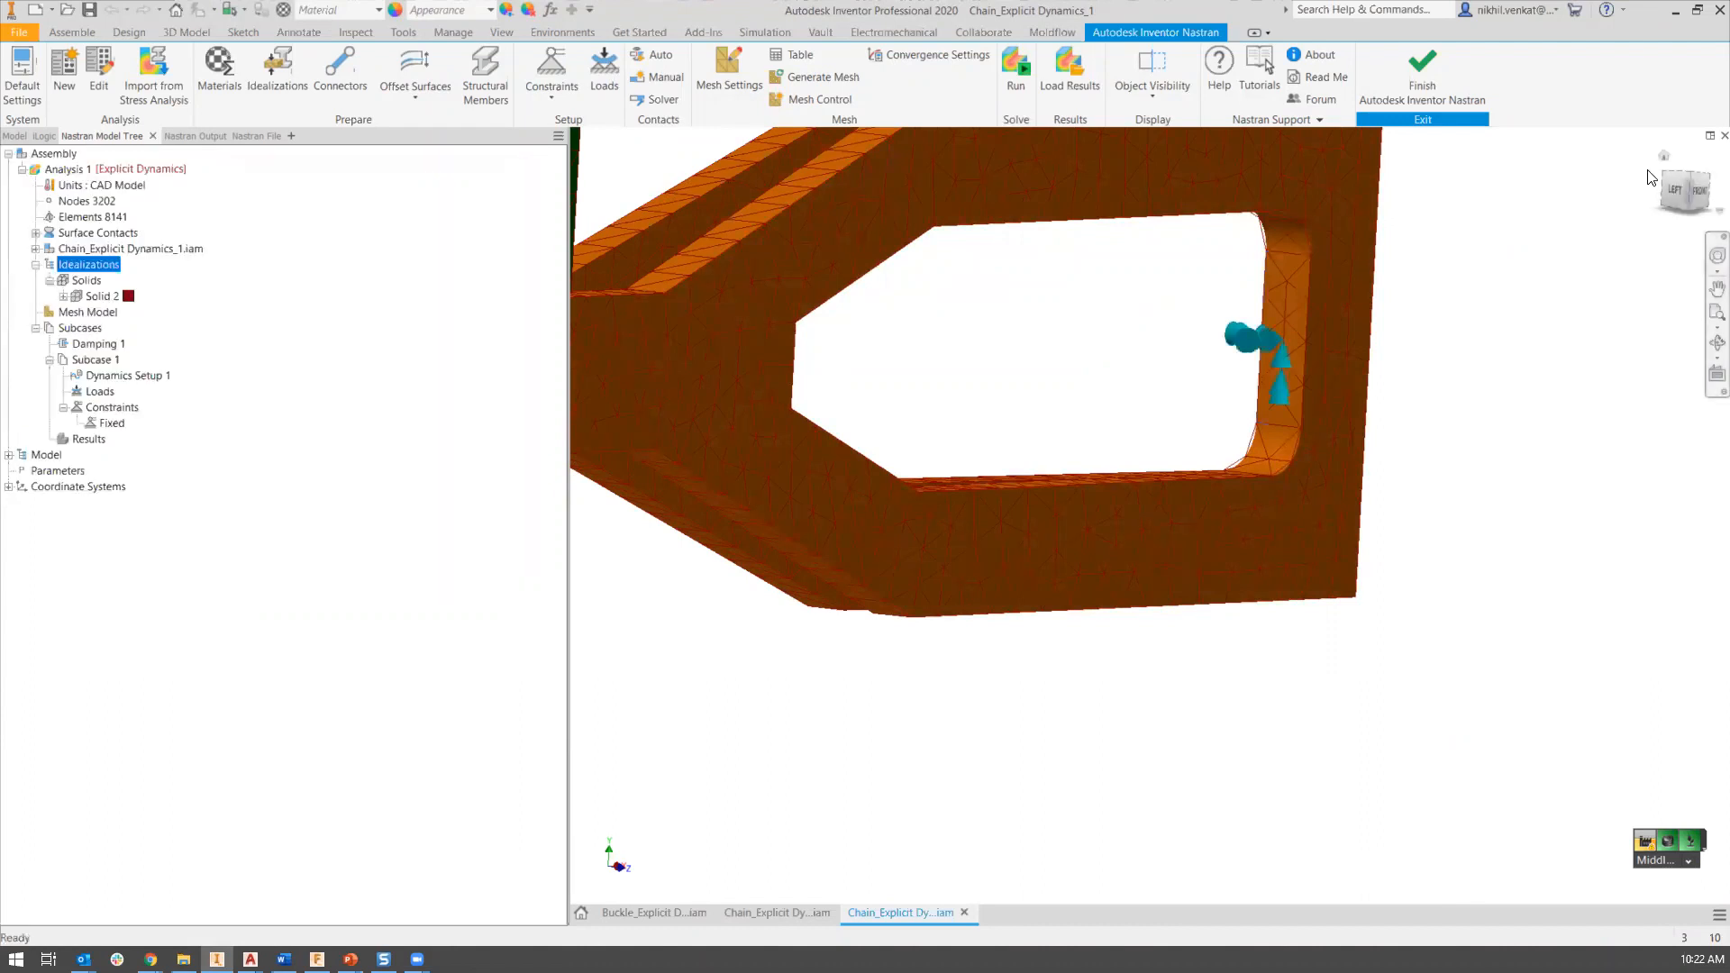
Start a force load on the inner face of the red link's free end, with an Fx component of -300 lbf.
left_click(1663, 155)
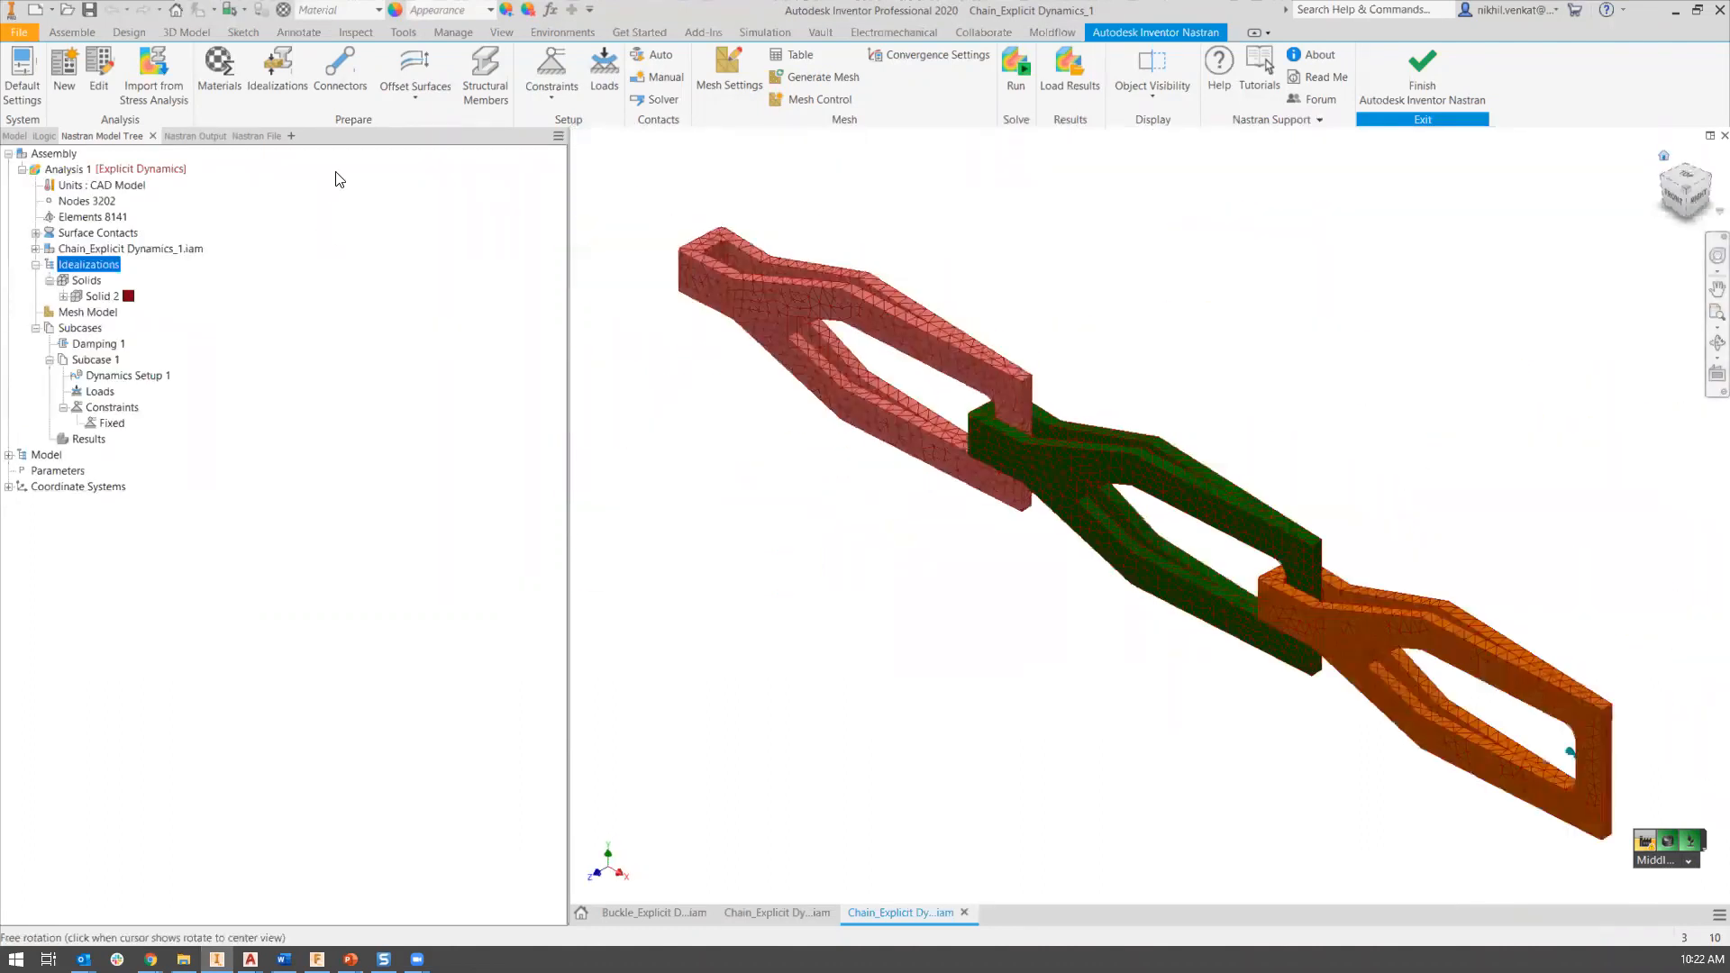
left_click(604, 72)
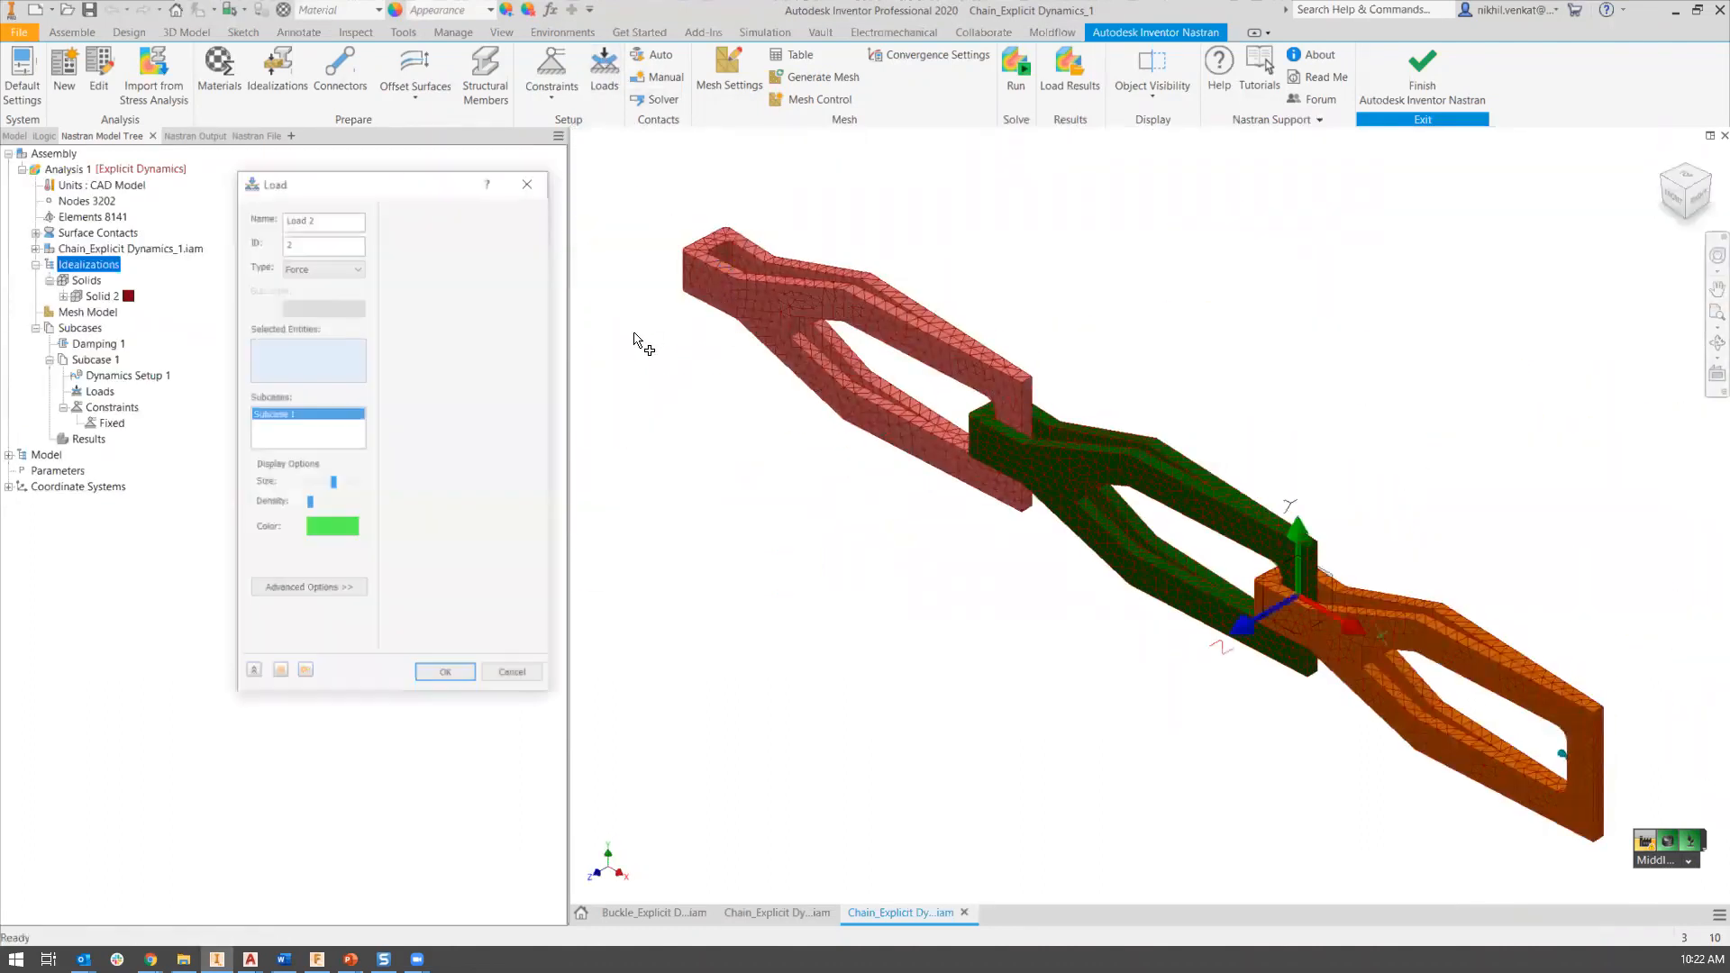
scroll(728, 267, "up", 3)
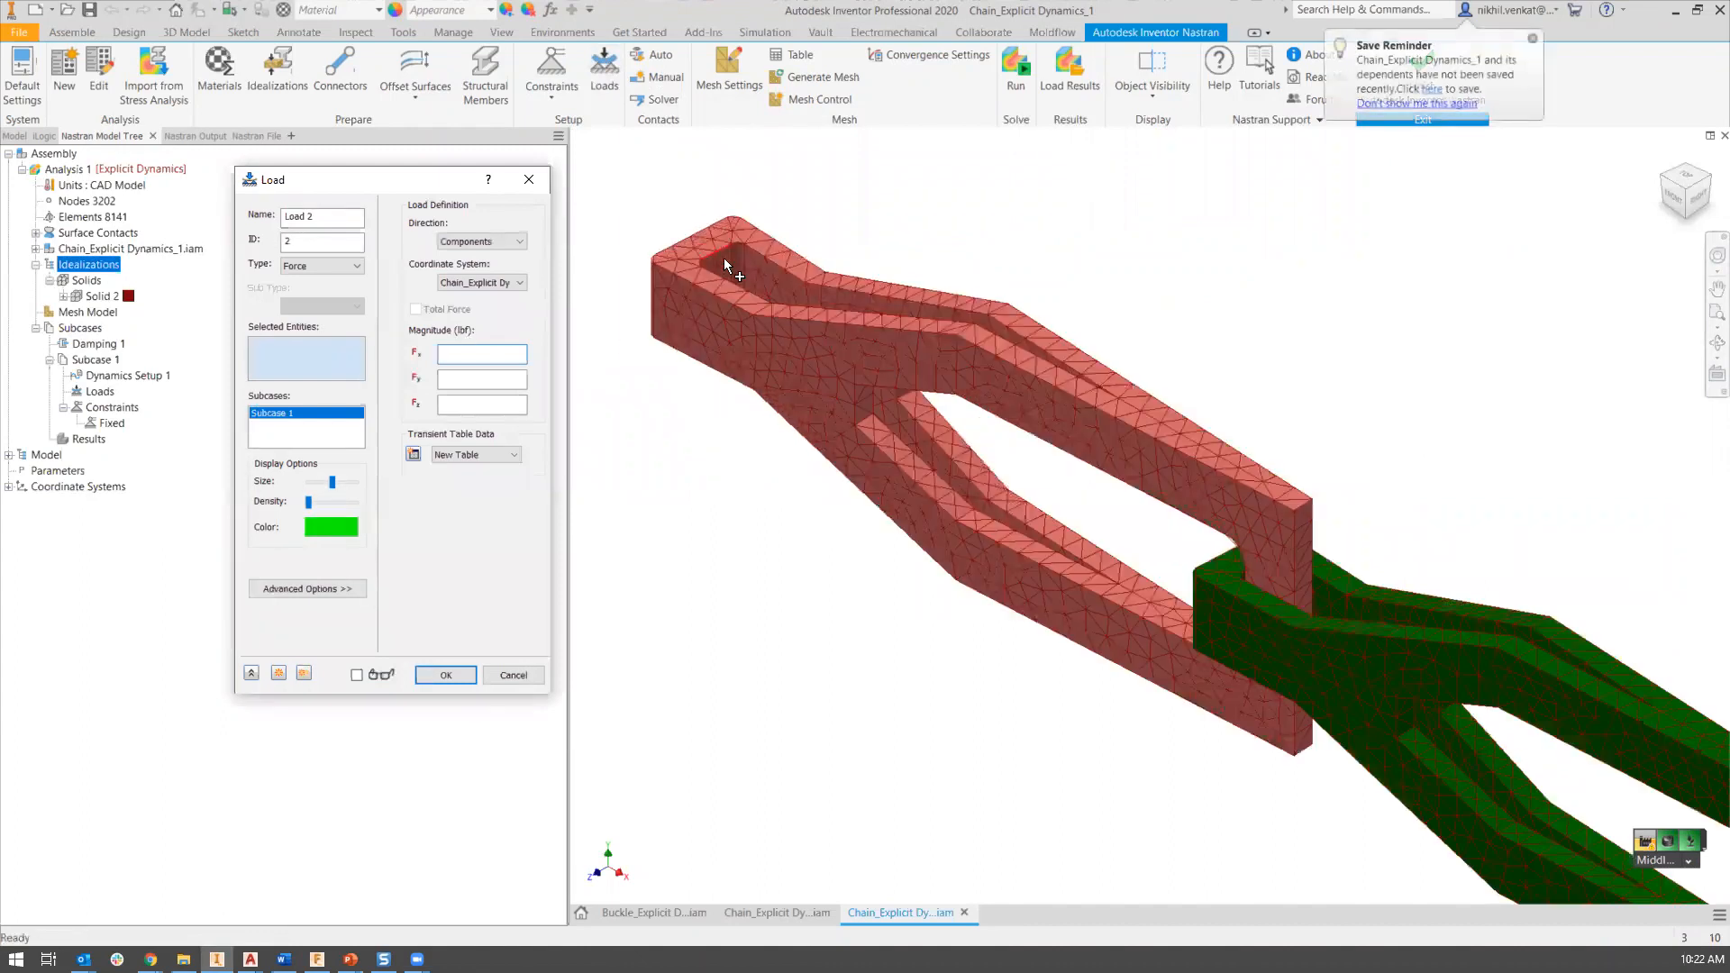
left_click(725, 267)
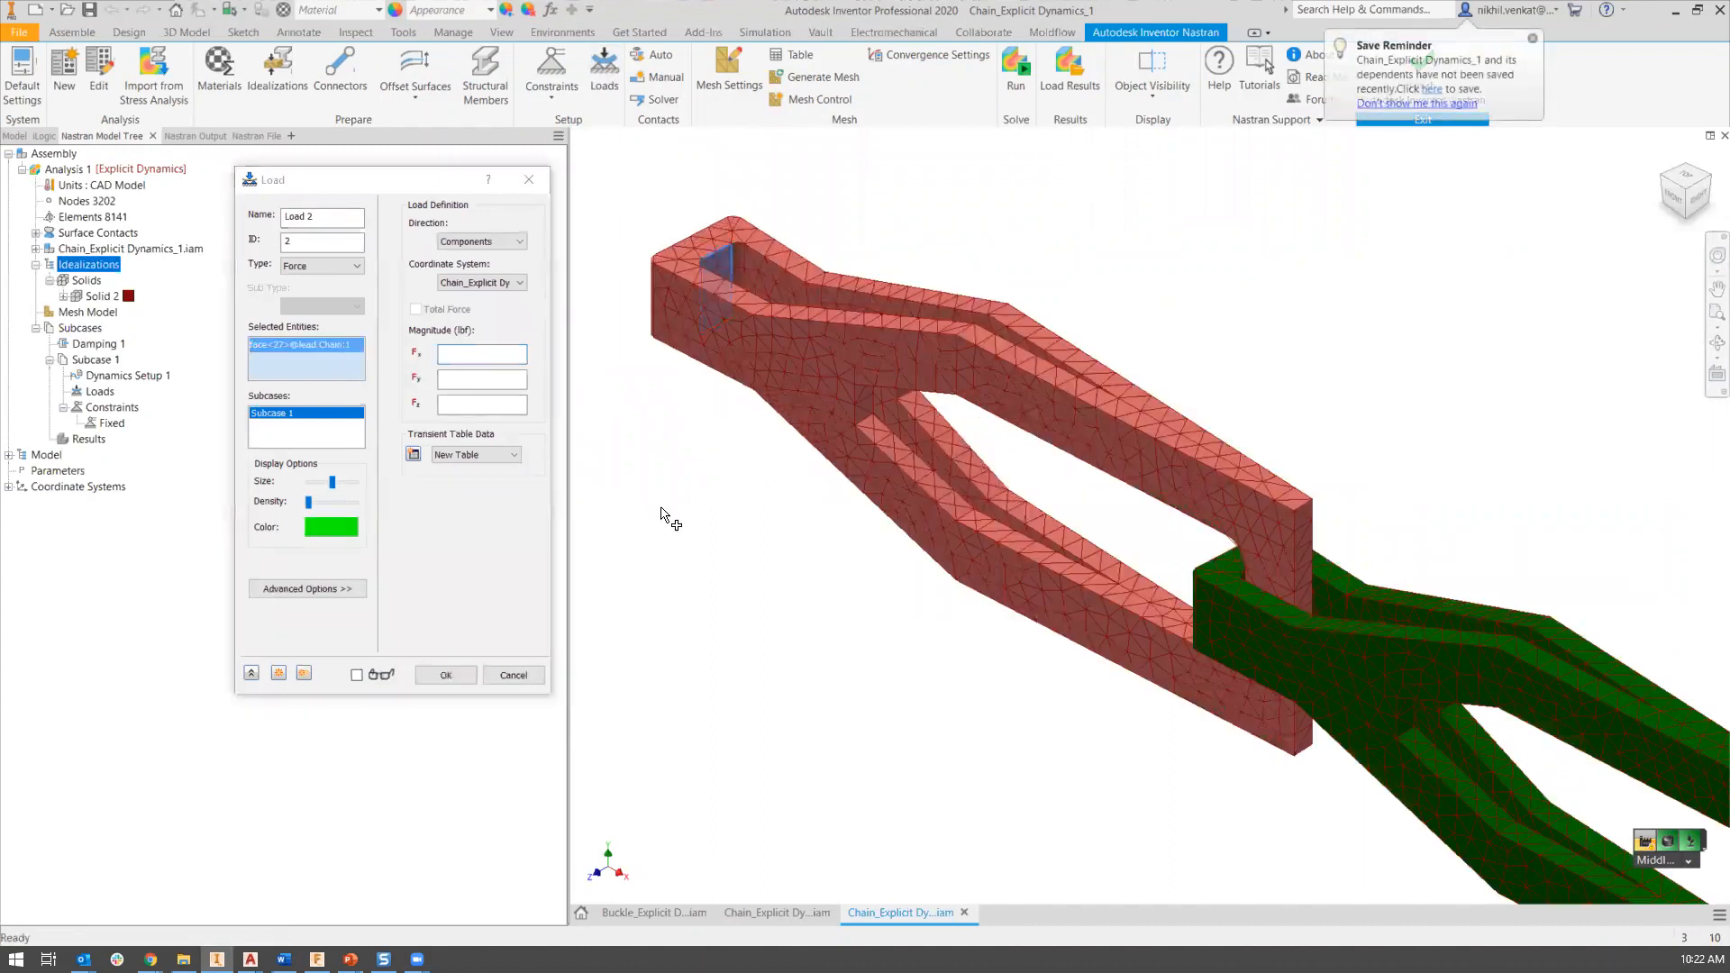
scroll(775, 549, "down", 2)
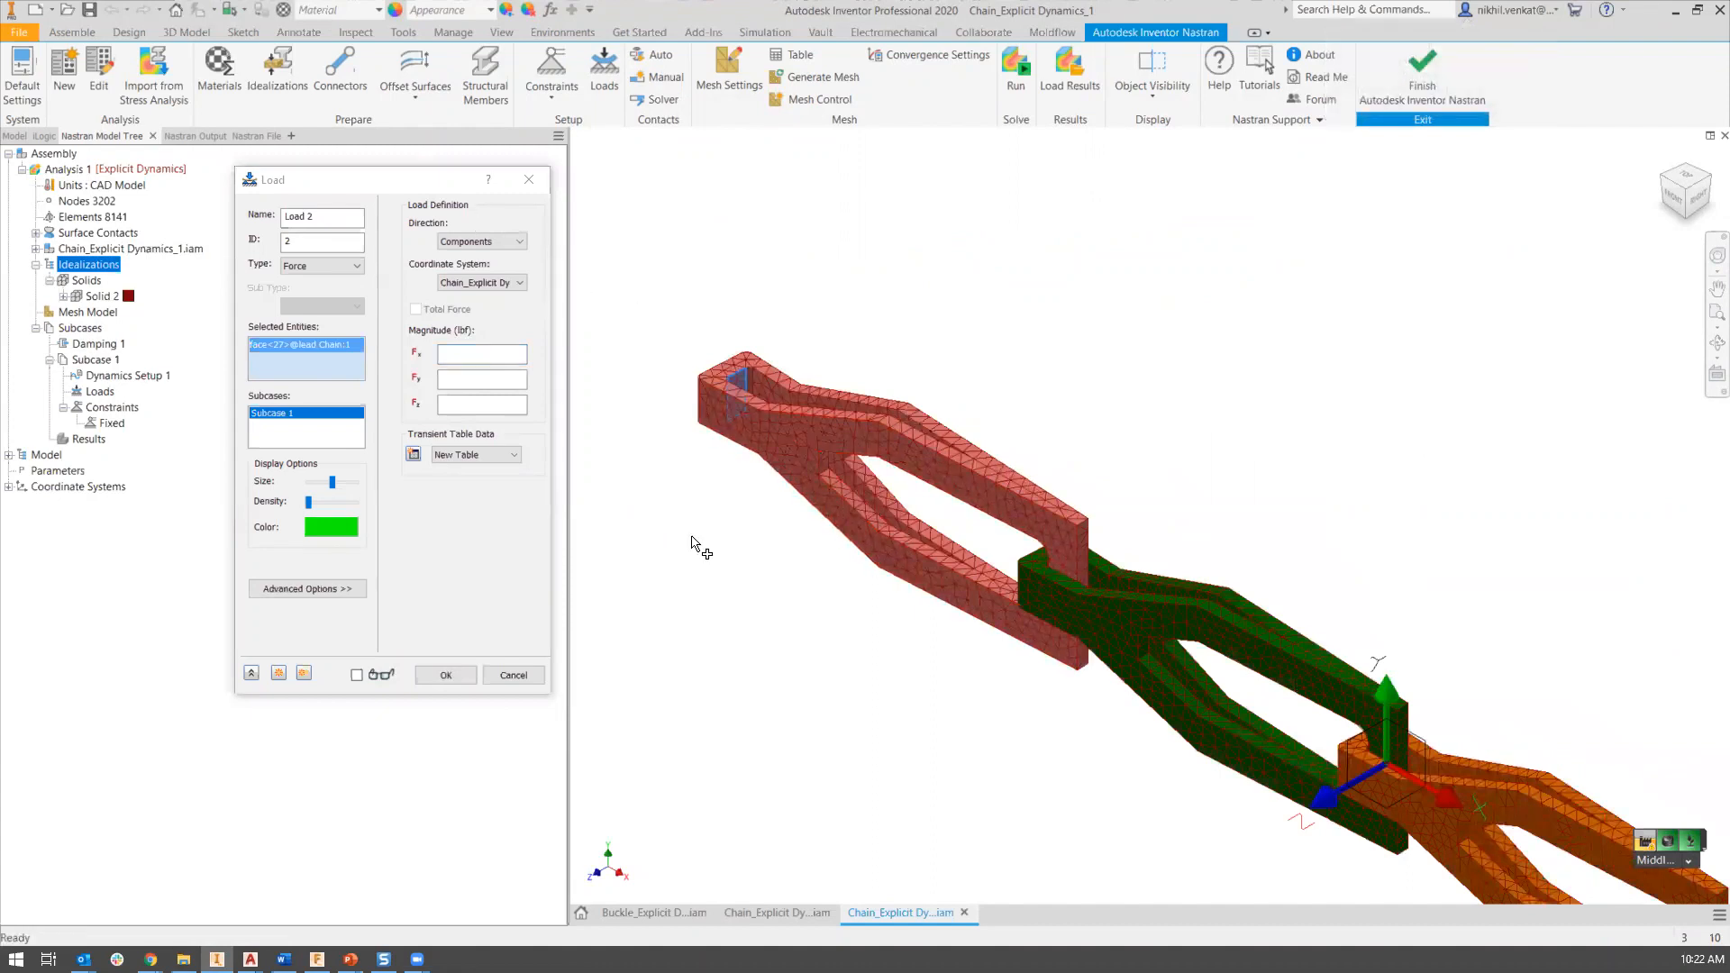
left_click(482, 353)
type("-")
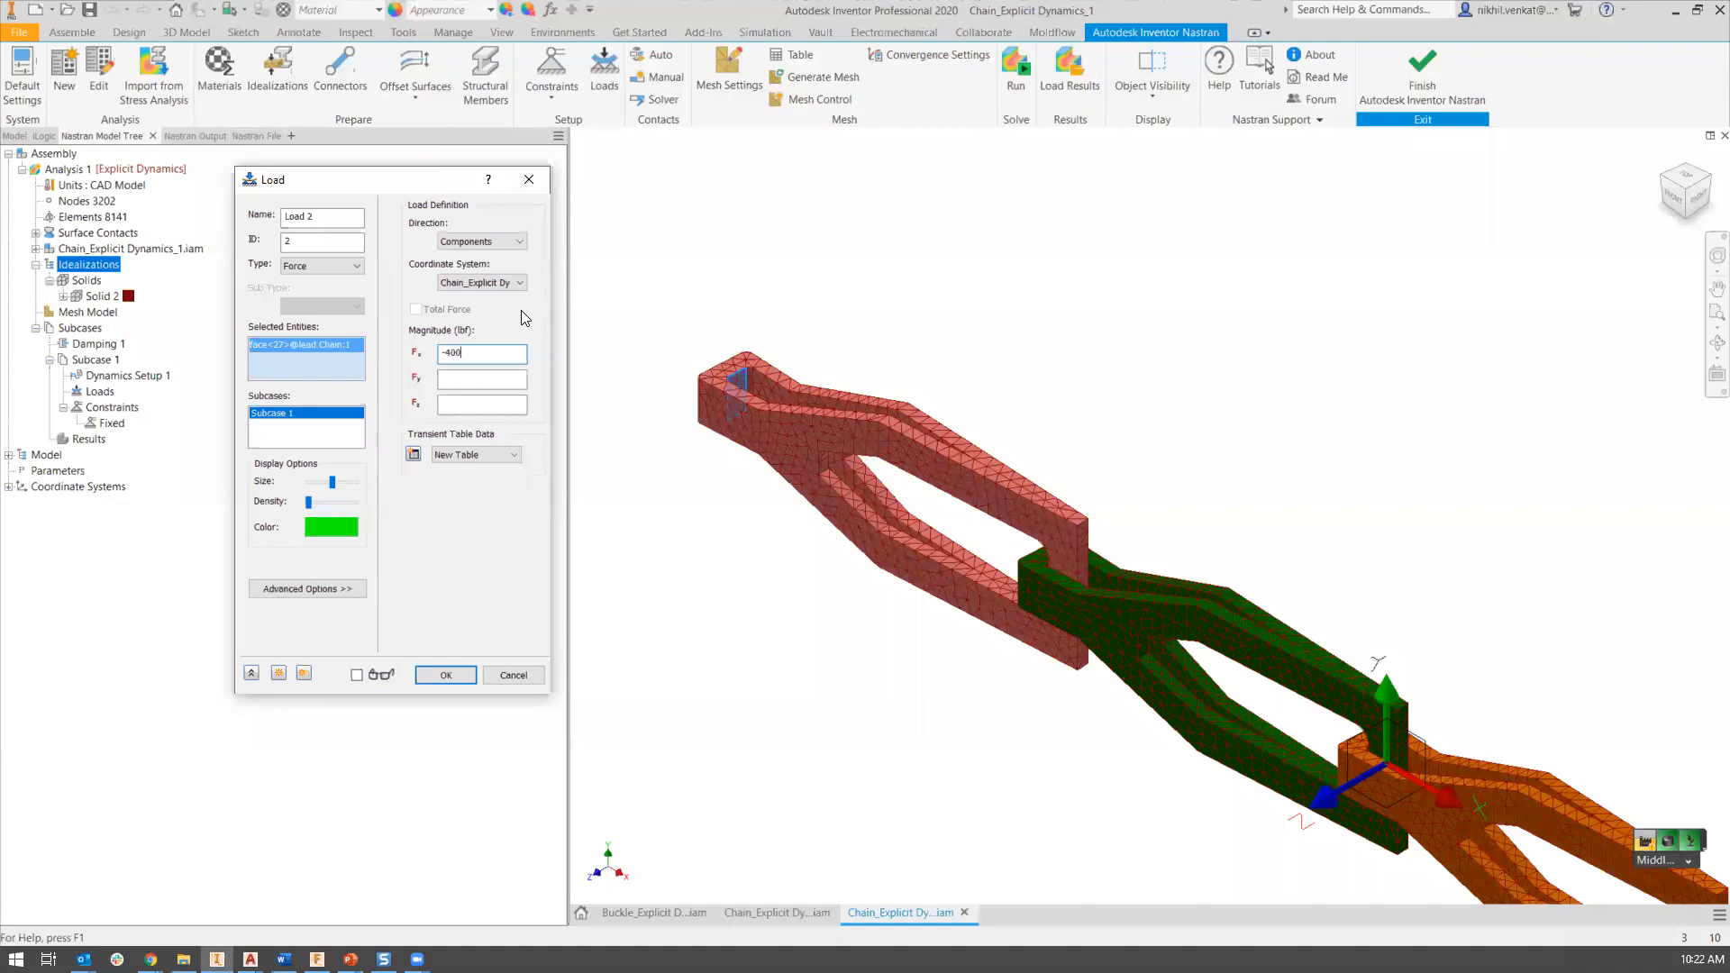
type("30")
Start a transient data table for the load, of type Load Scale Factor vs. Time, and name it Load ramp up.
left_click(414, 455)
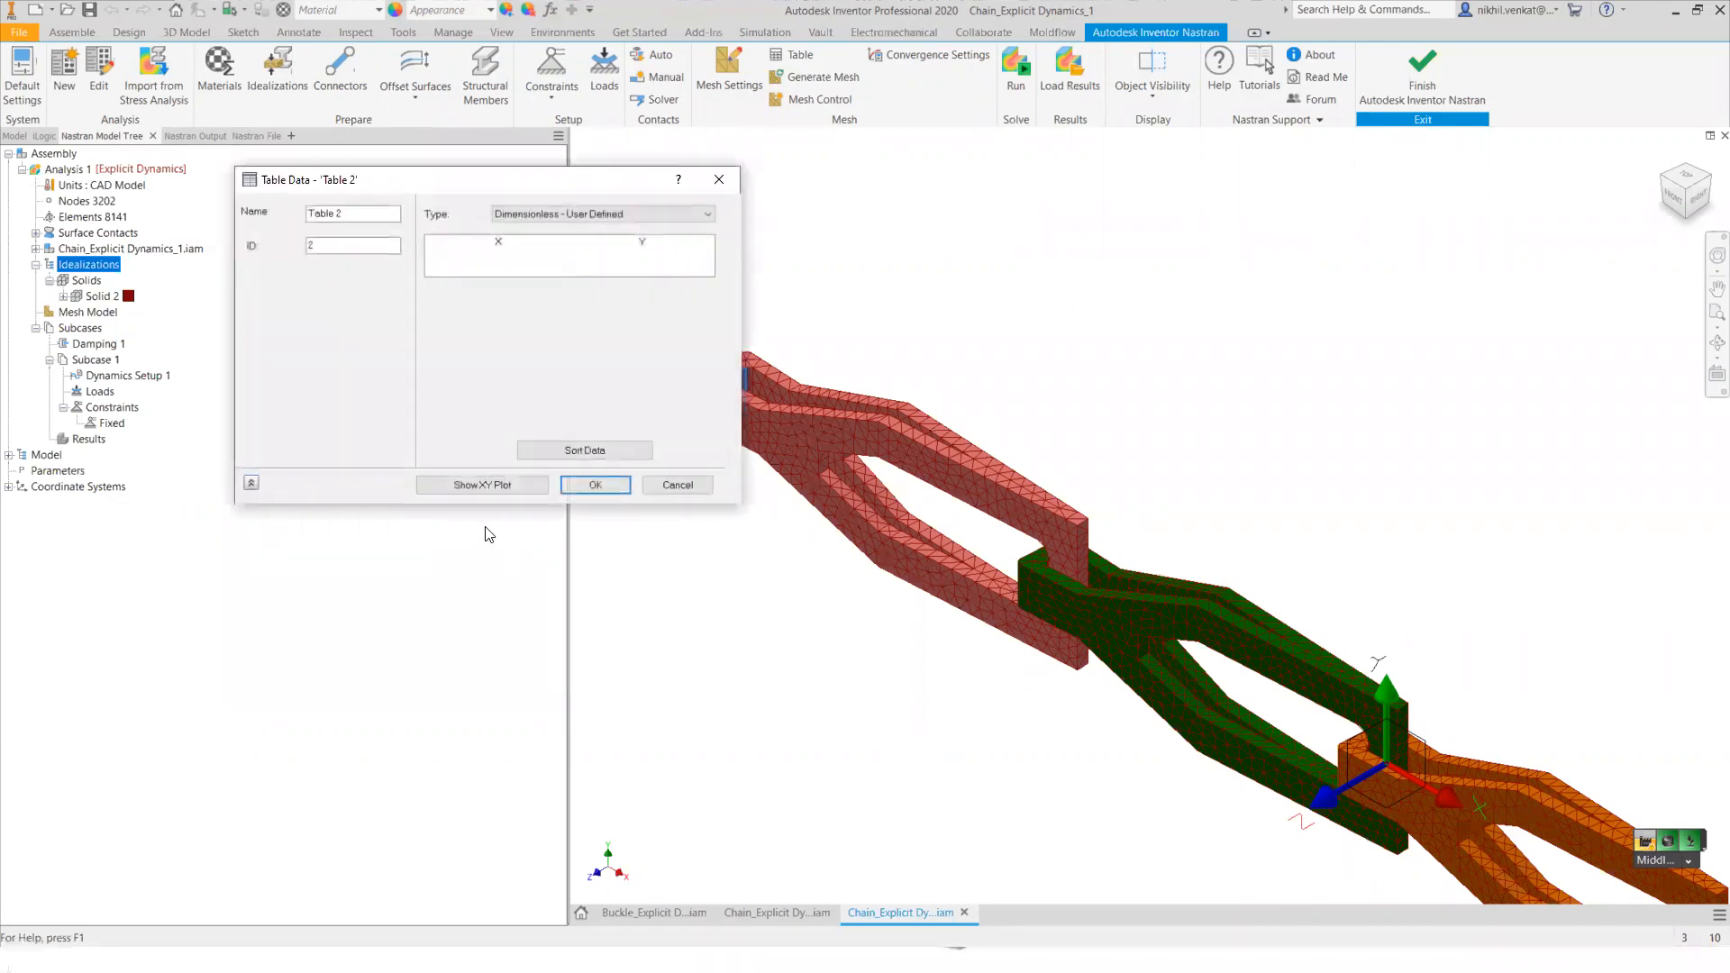
left_click(511, 217)
left_click(519, 240)
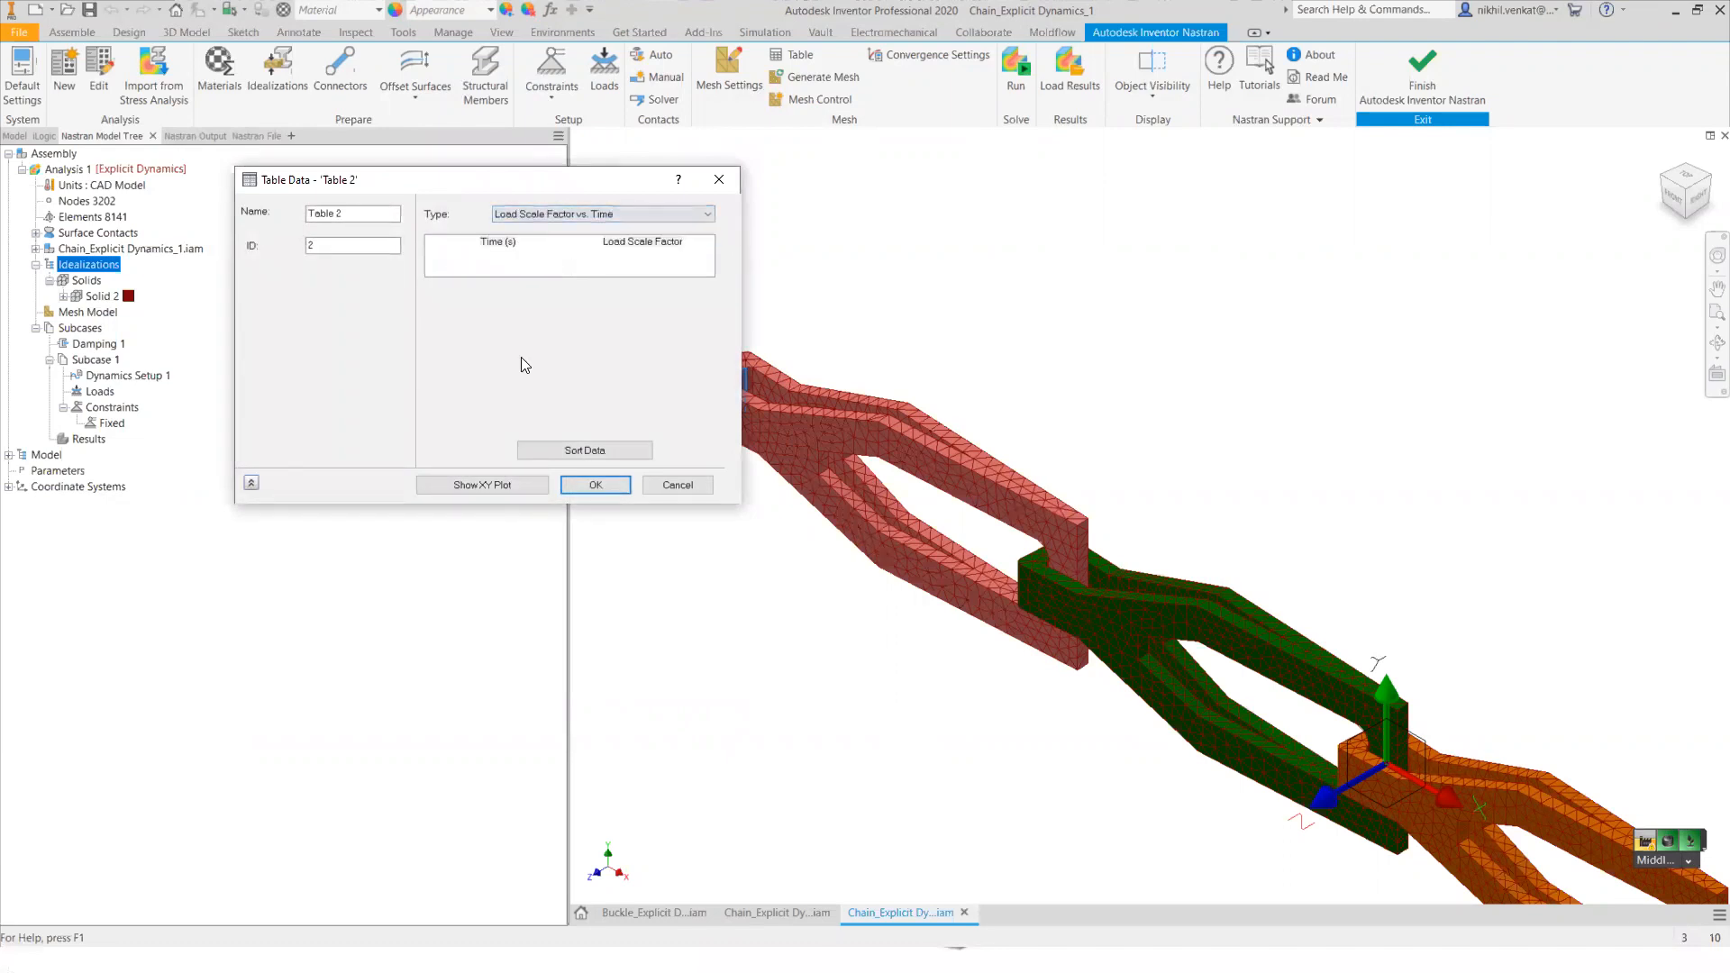
left_click_drag(382, 215, 154, 222)
type("Load ramp up")
Fill the table with load scale factor 0 at 0 s, 1 at 0.0001 s and 1 at 0.0002 s.
left_click(491, 258)
left_click(628, 260)
left_click(492, 268)
type("0.0001")
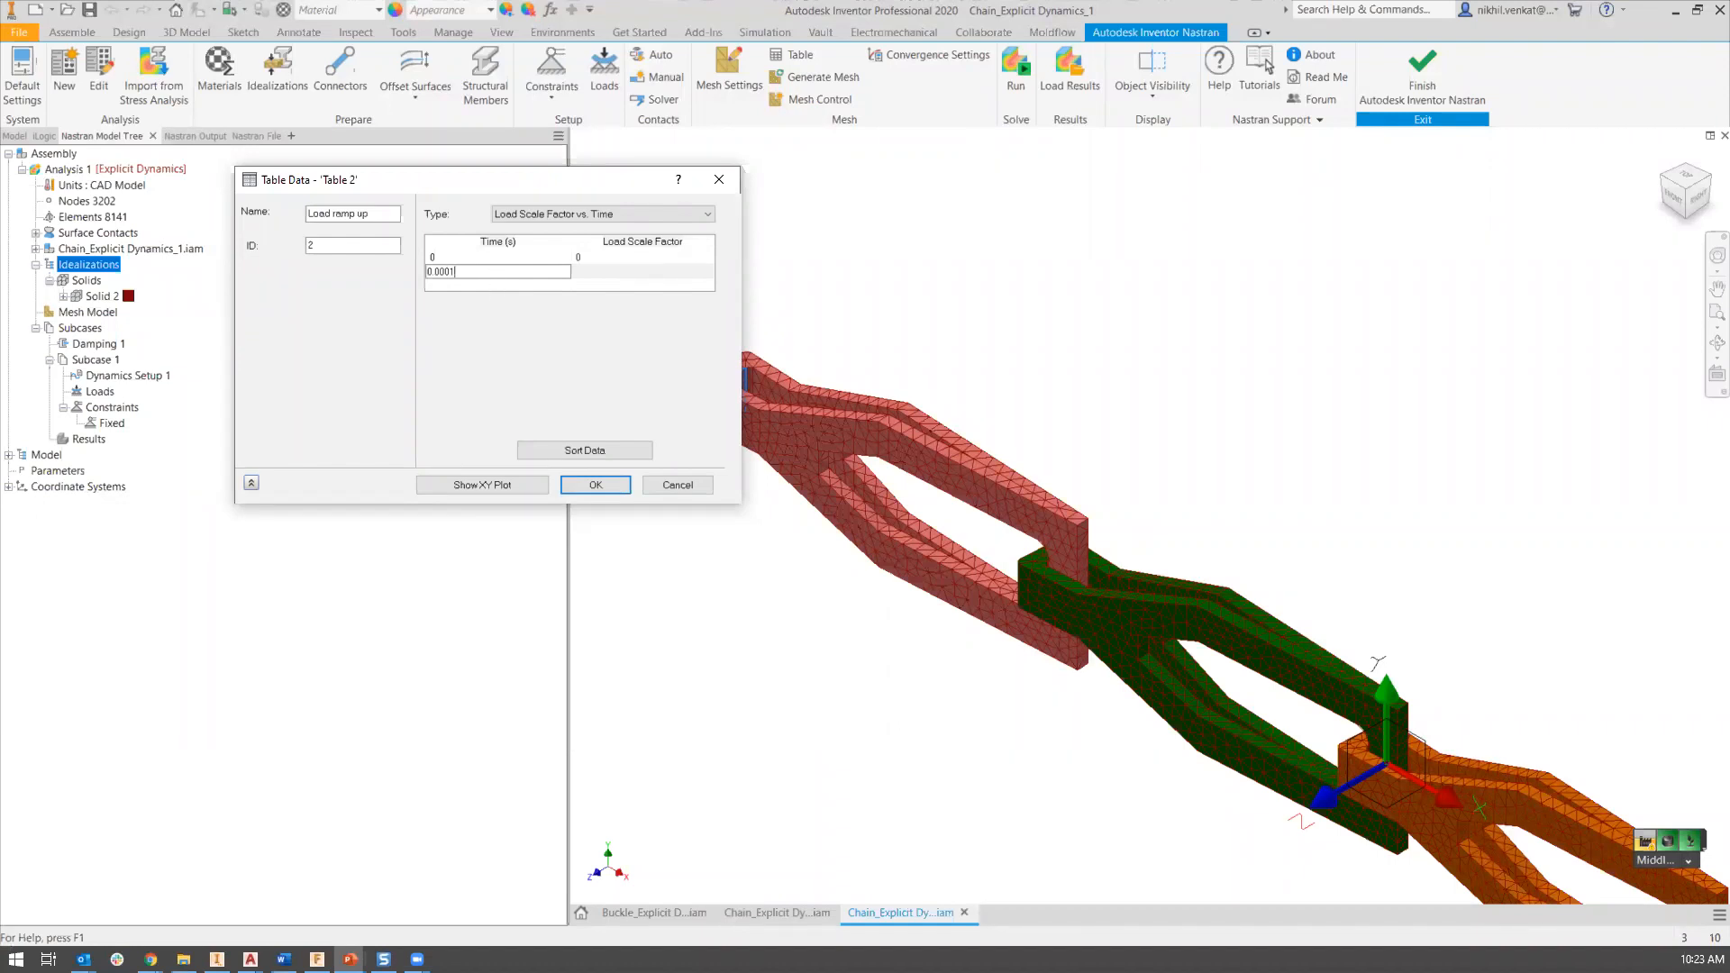
left_click(591, 269)
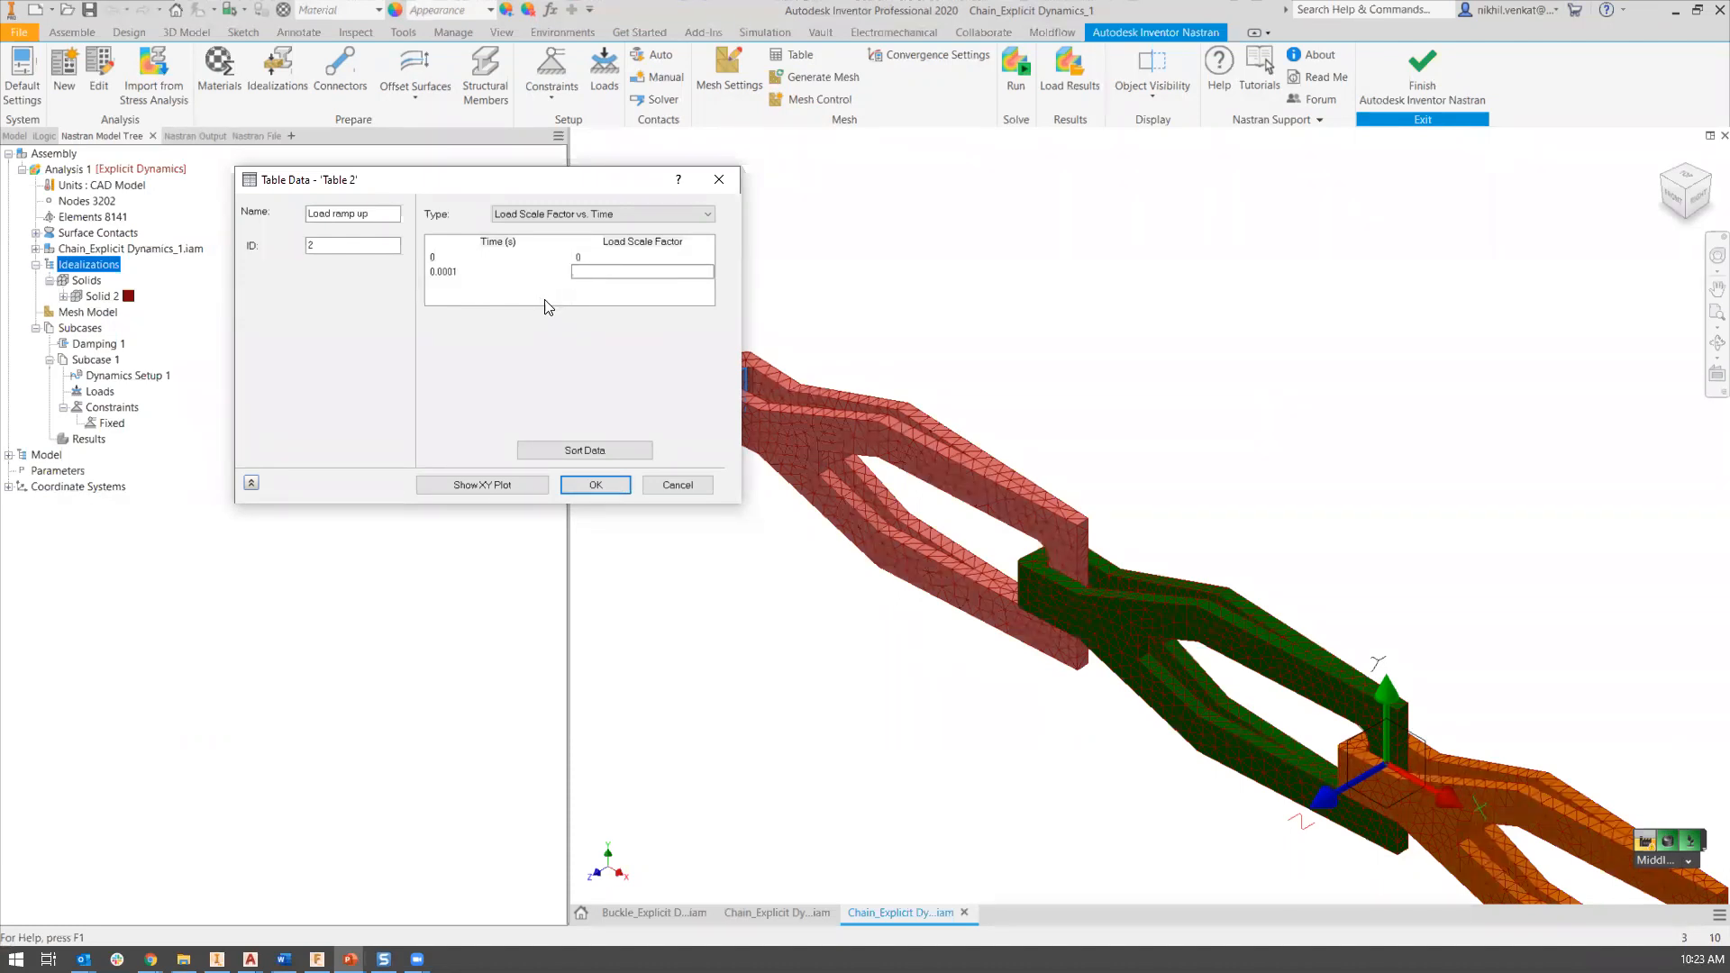
type("1")
left_click(451, 284)
type("0.0002")
left_click(618, 285)
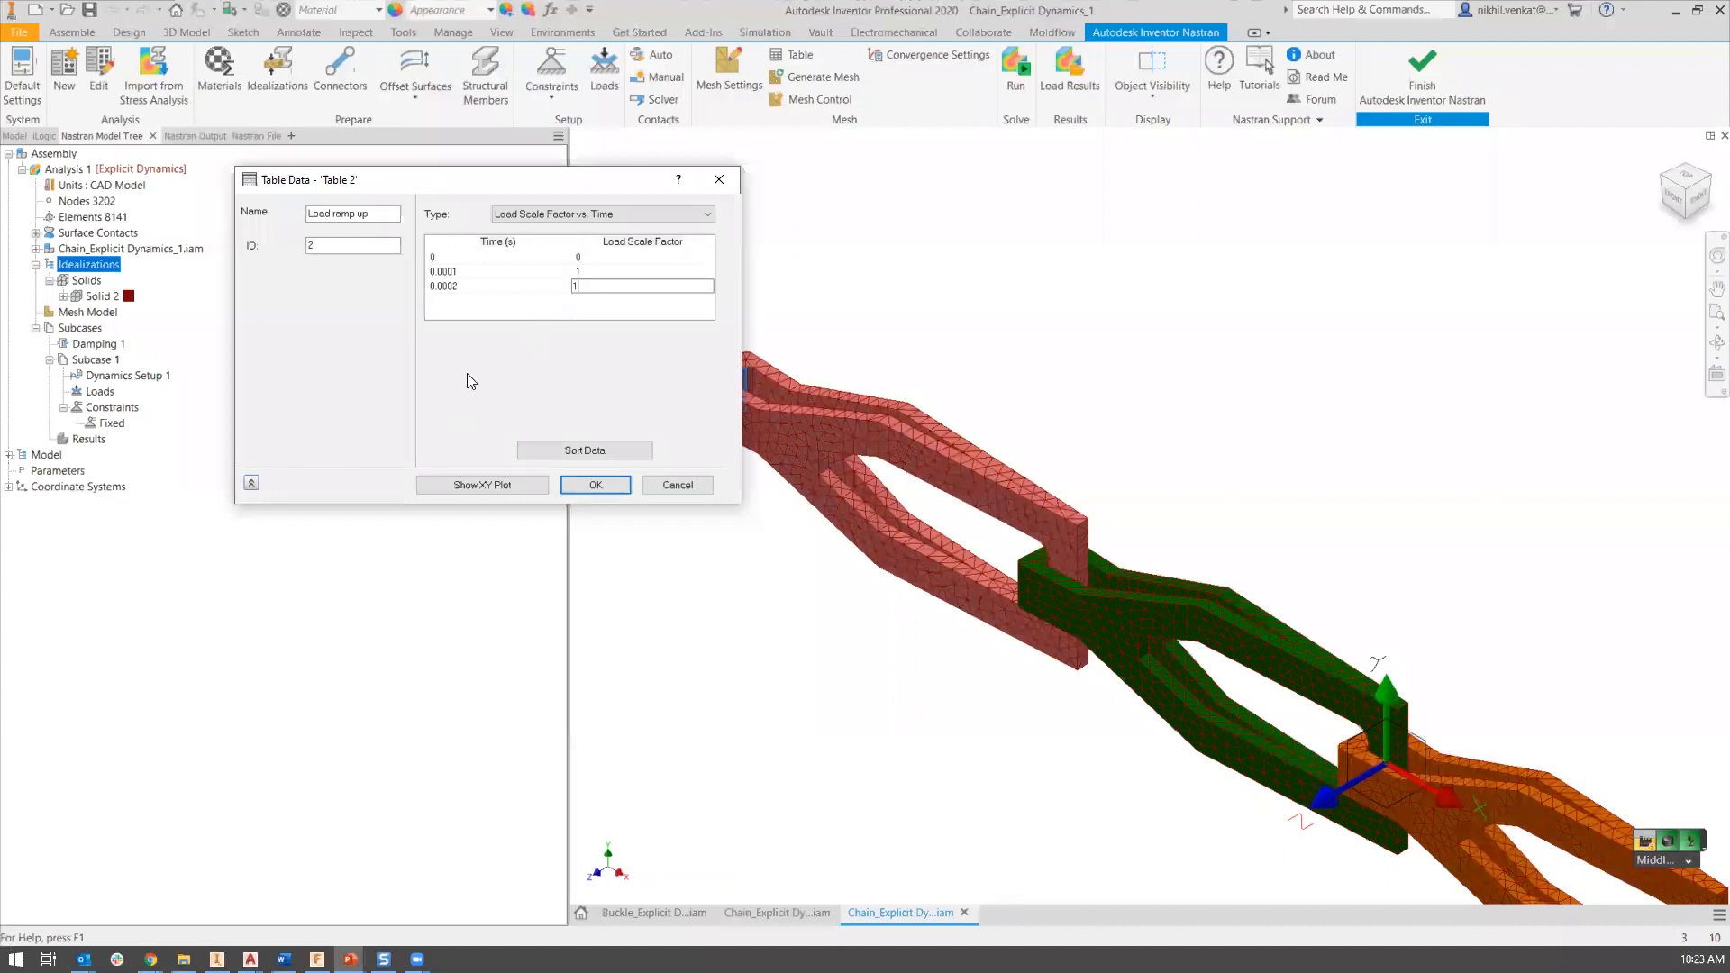
Check the ramp curve in the XY plot and accept the Load ramp up table.
left_click(492, 485)
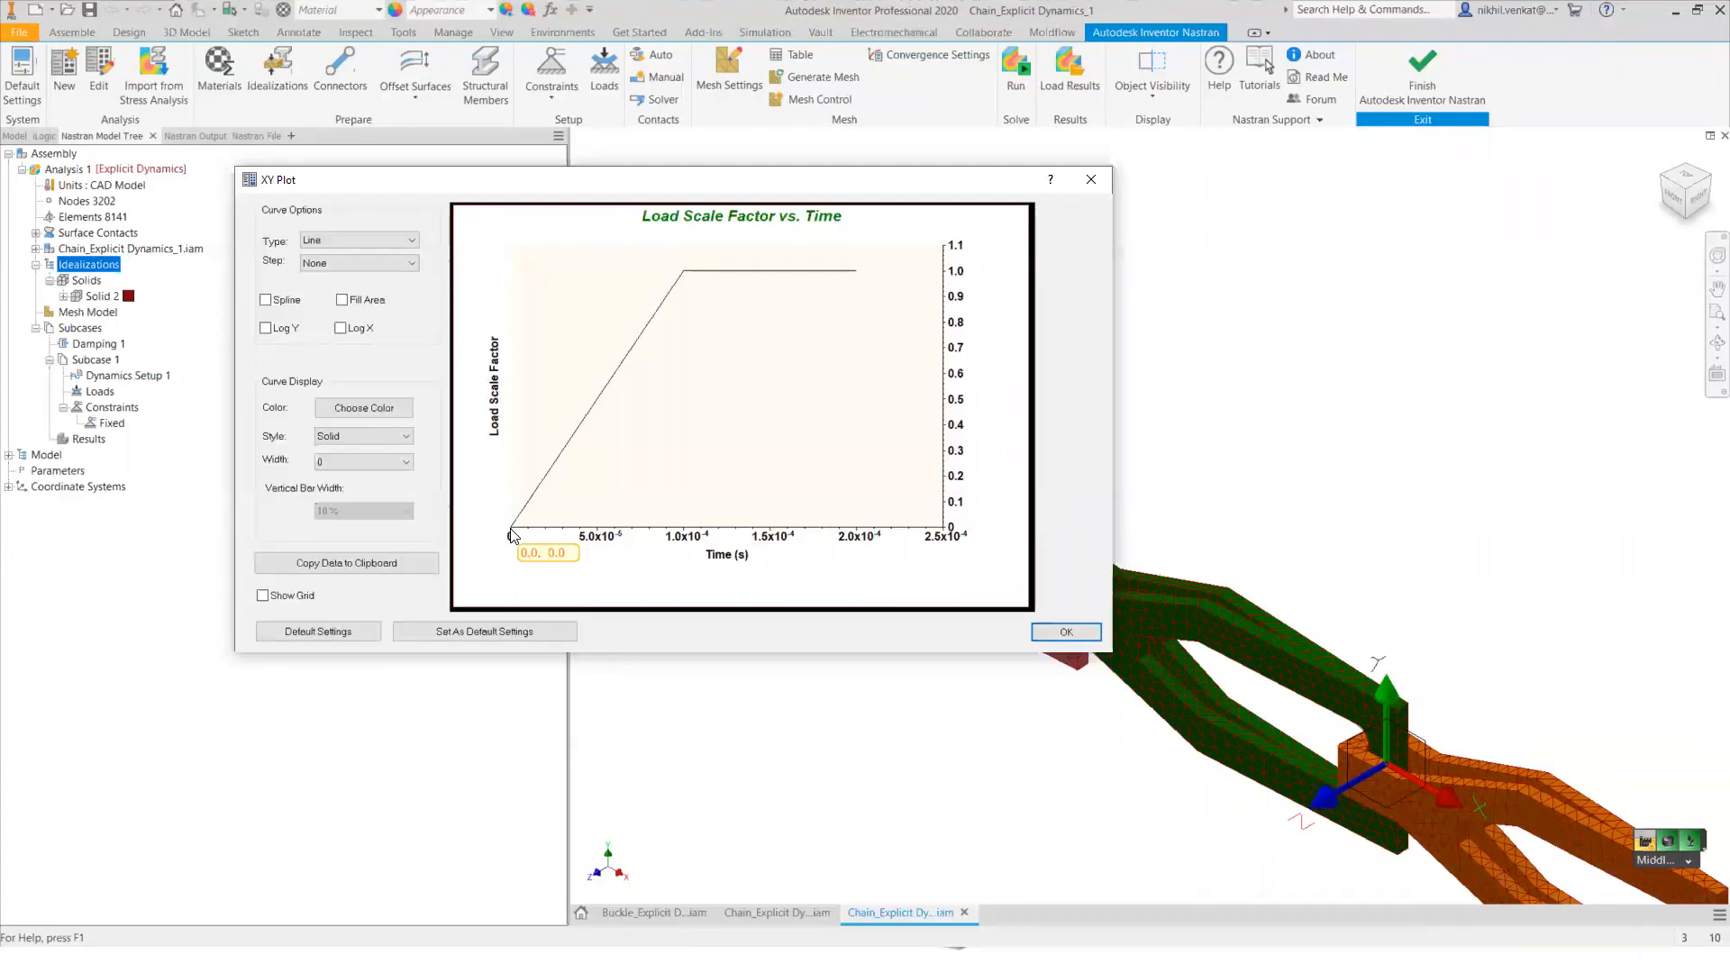
mouse_move(685, 270)
left_click(1066, 633)
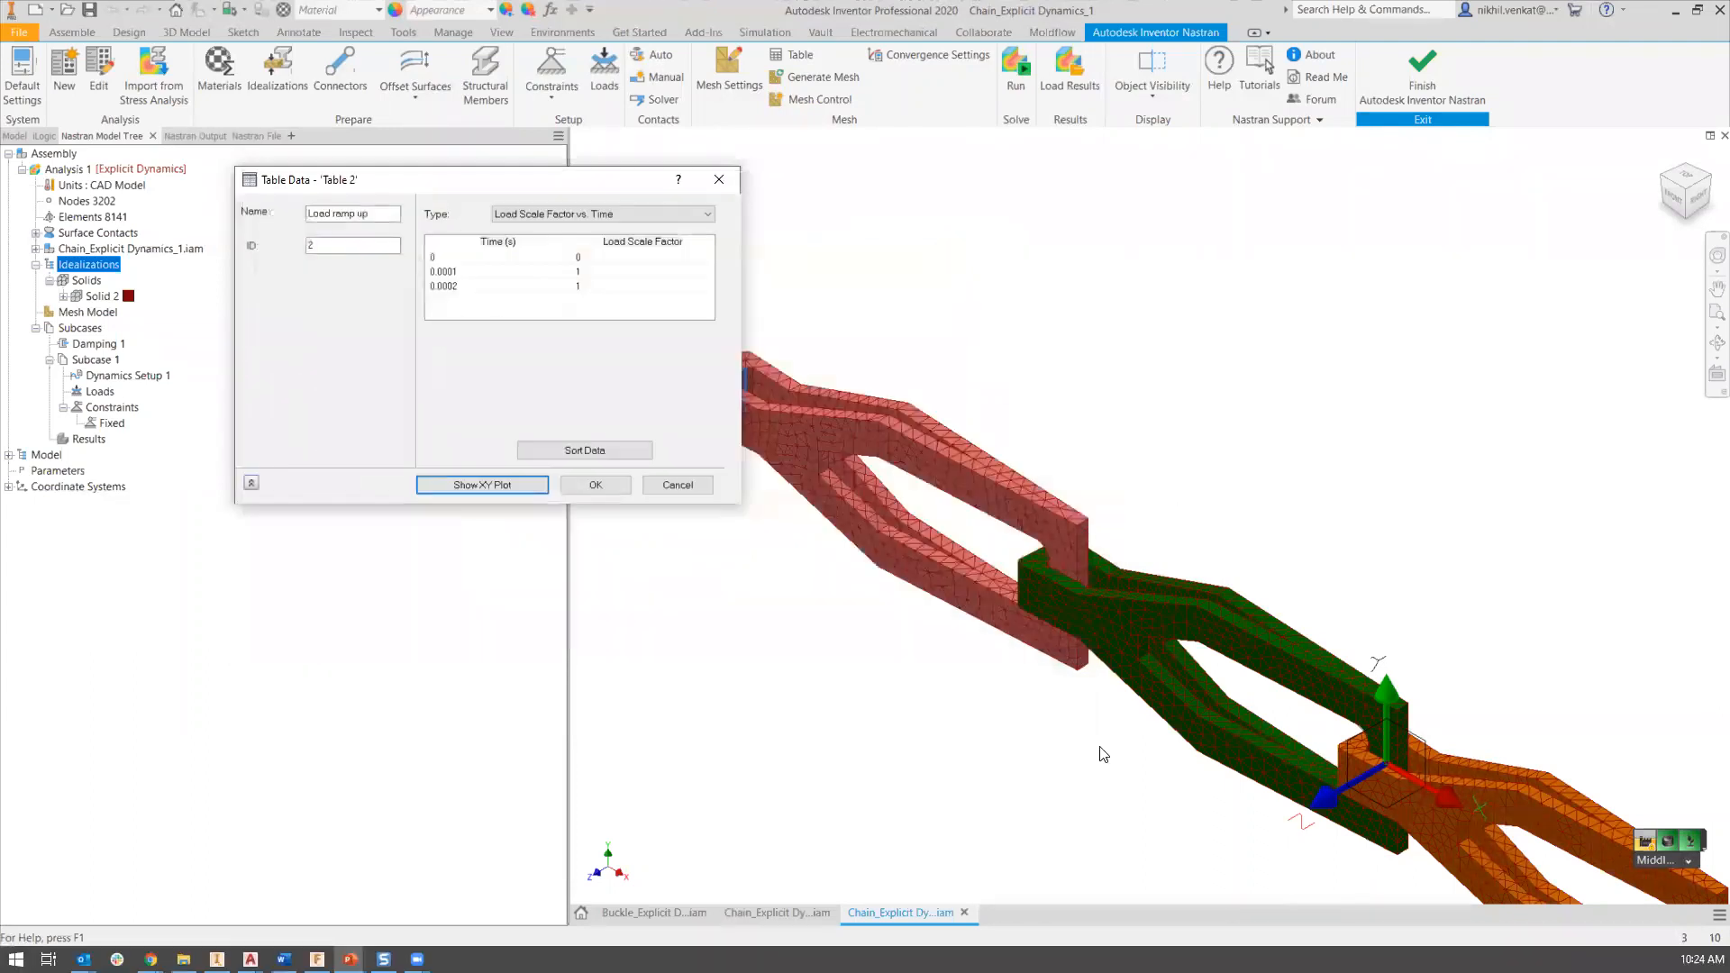
left_click(596, 485)
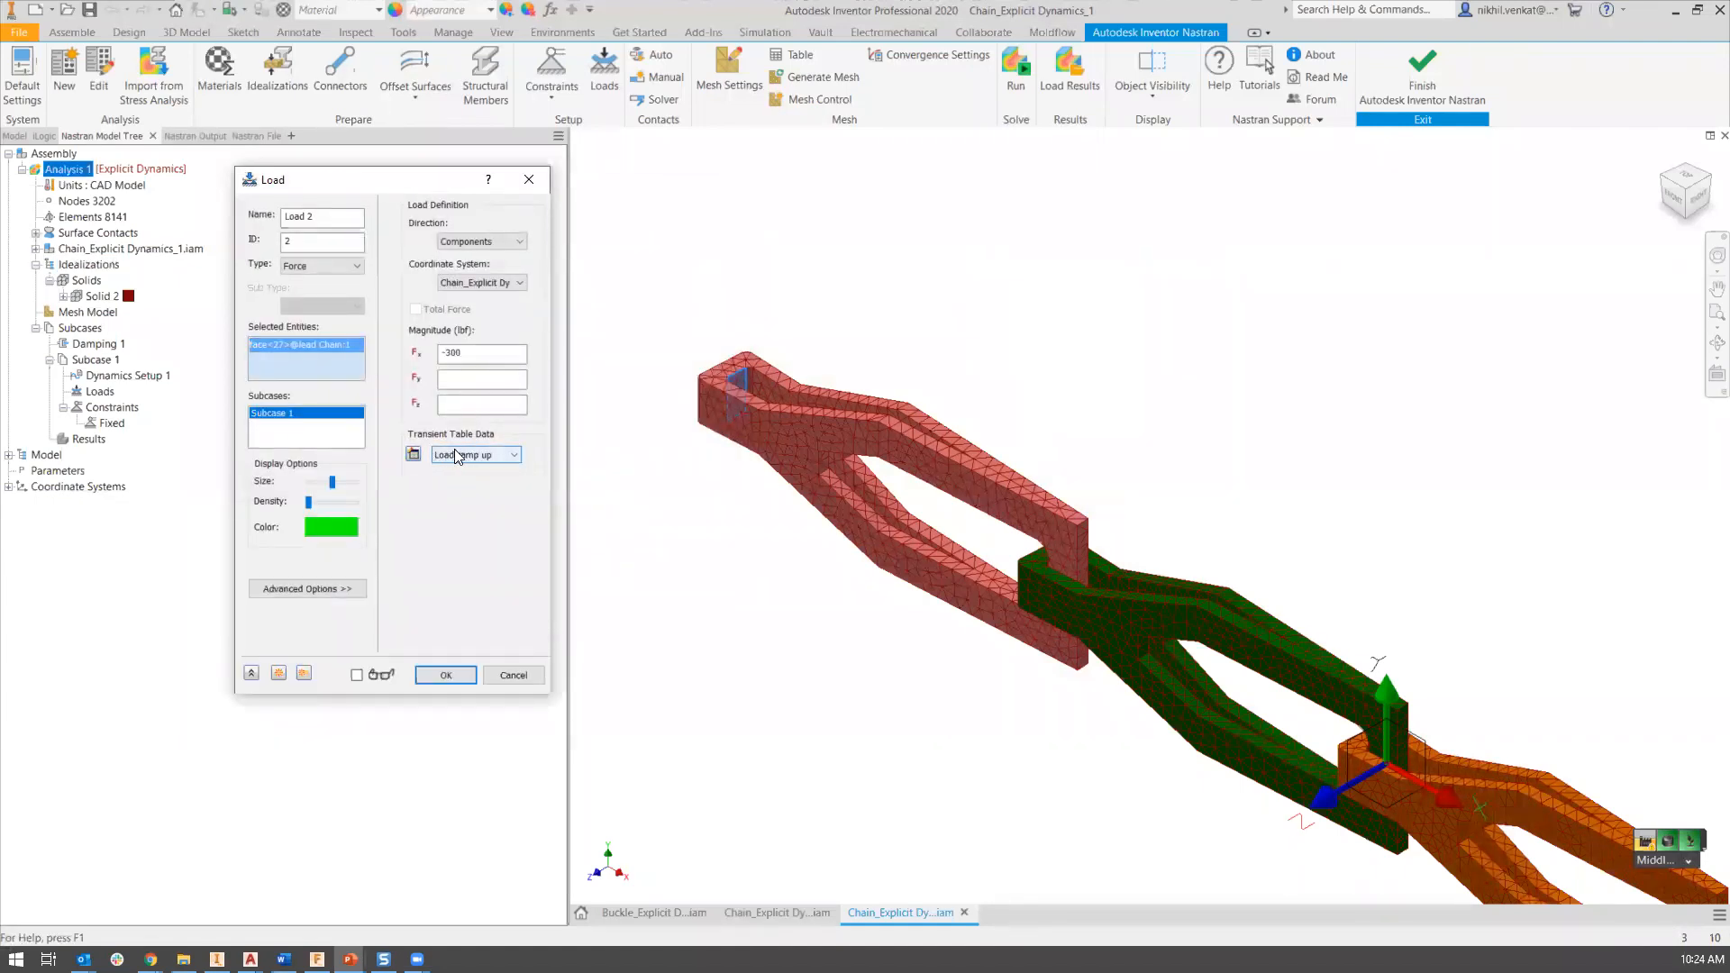
Set the force's Fx component to -100 lbf and create the load.
left_click(449, 353)
scroll(1117, 689, "down", 2)
middle_click_drag(1110, 678, 996, 550)
scroll(842, 512, "up", 2)
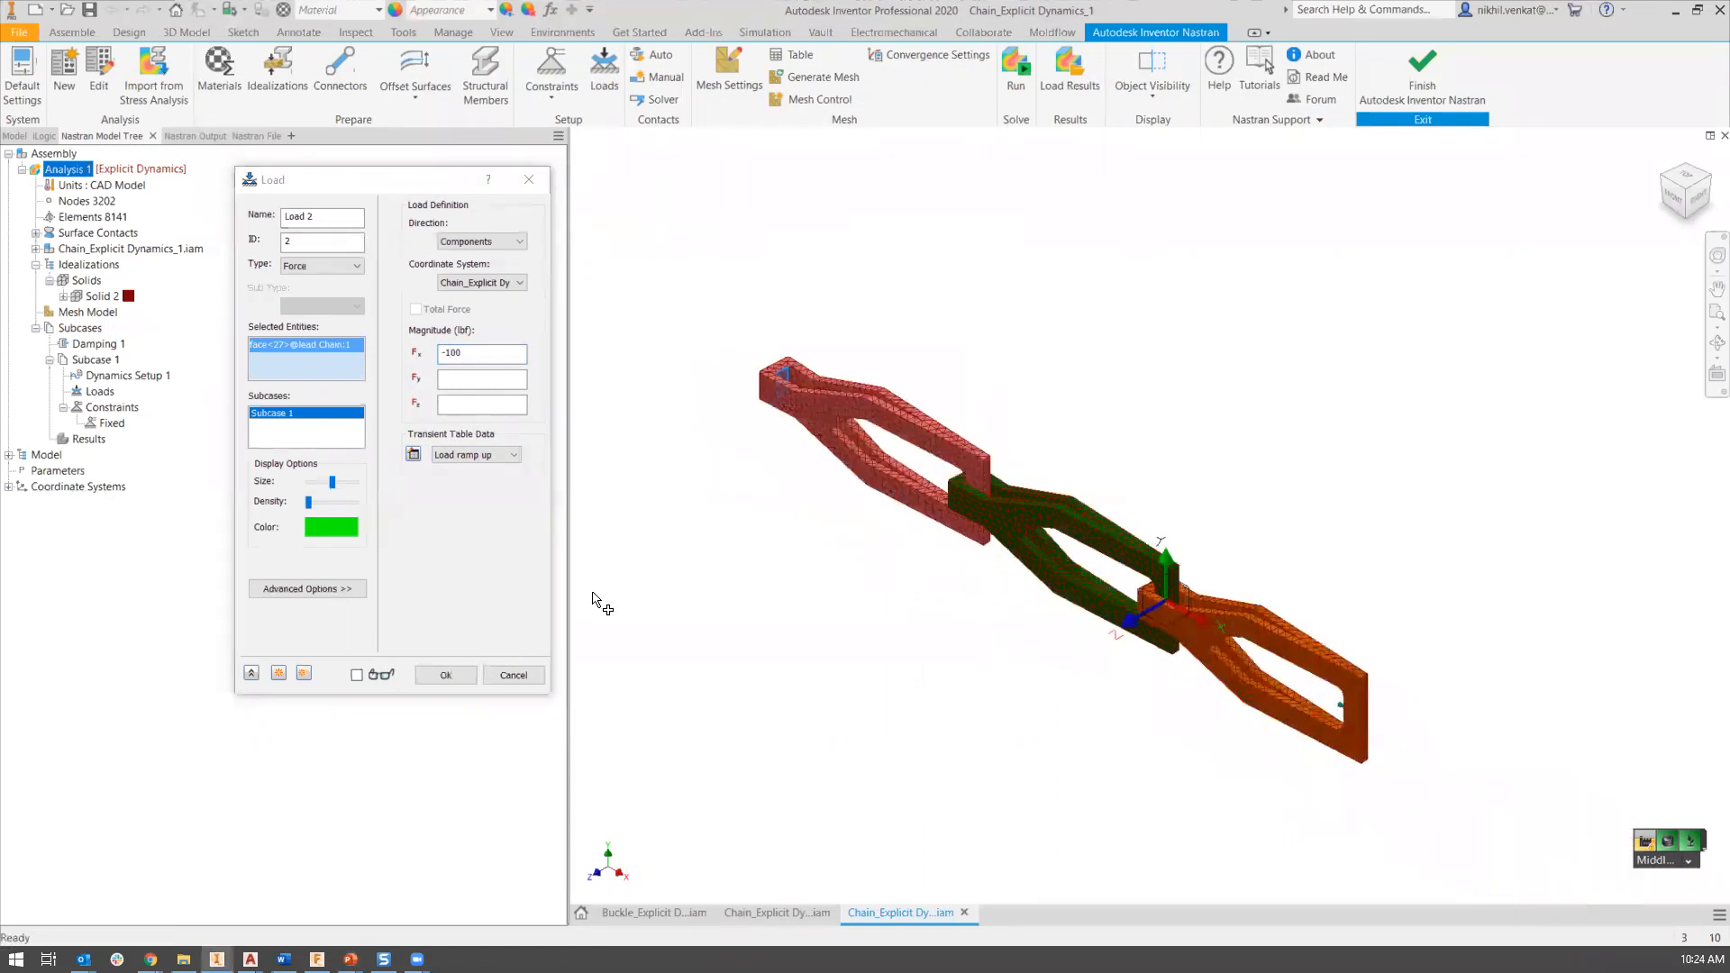
left_click(446, 676)
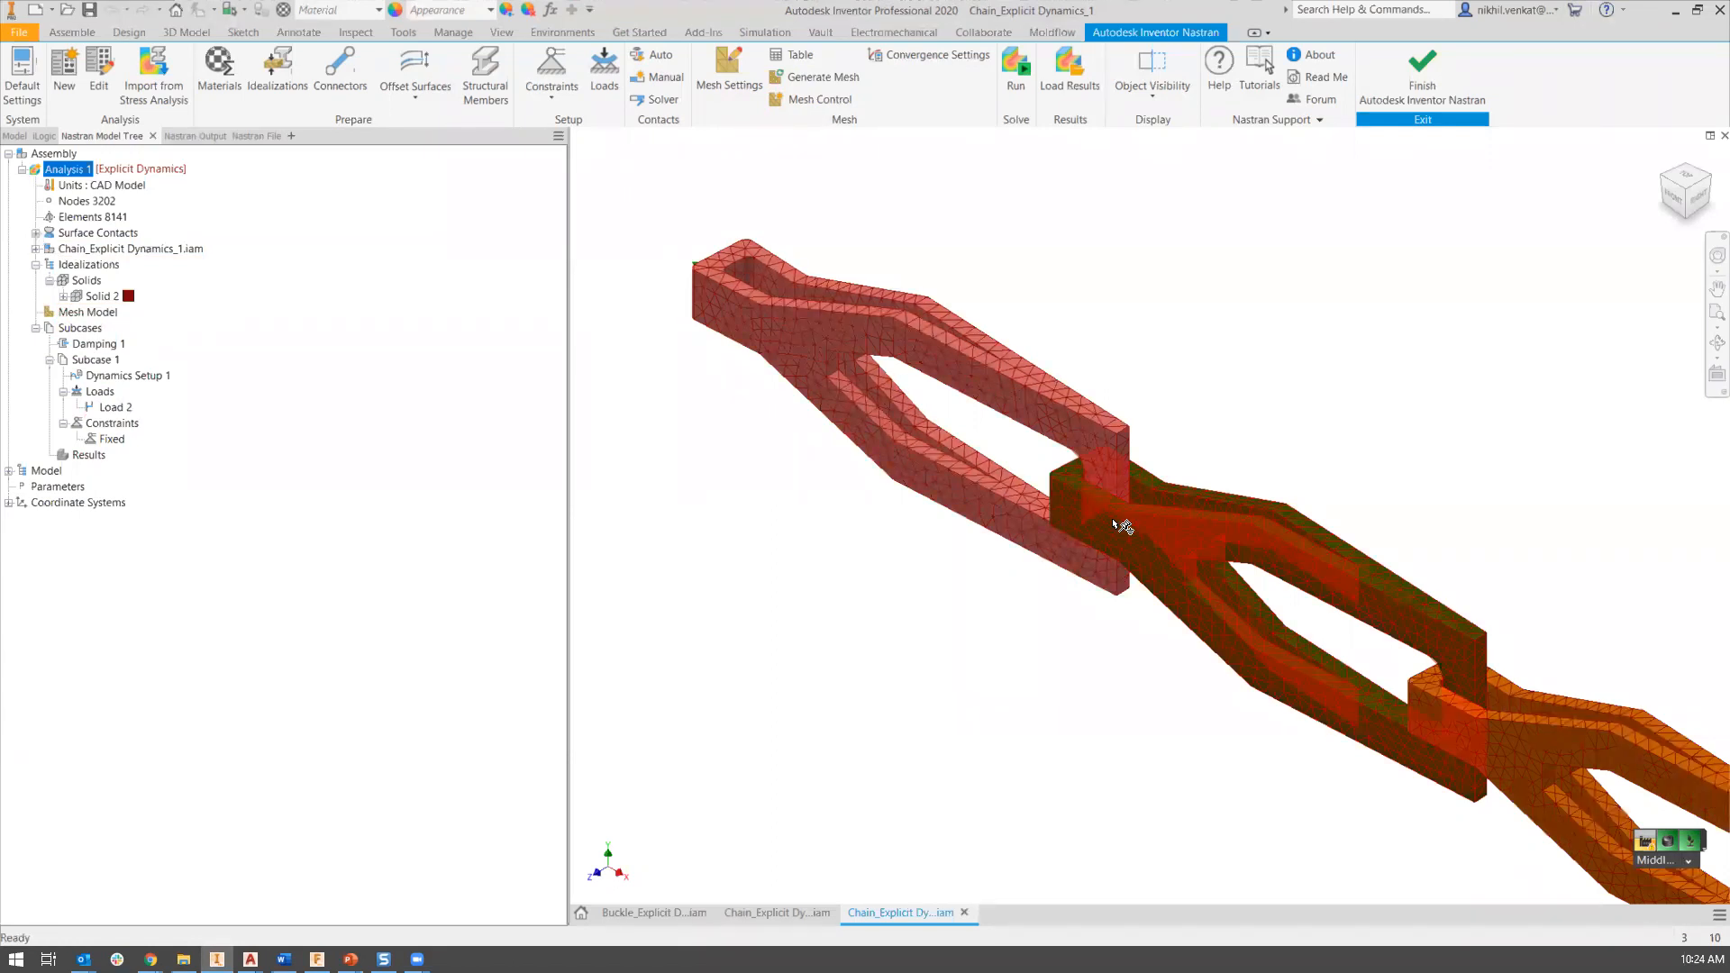
Turn off structural damping in Damping 1 and accept the change.
middle_click_drag(1120, 521, 1170, 502, "shift")
left_click(1637, 150)
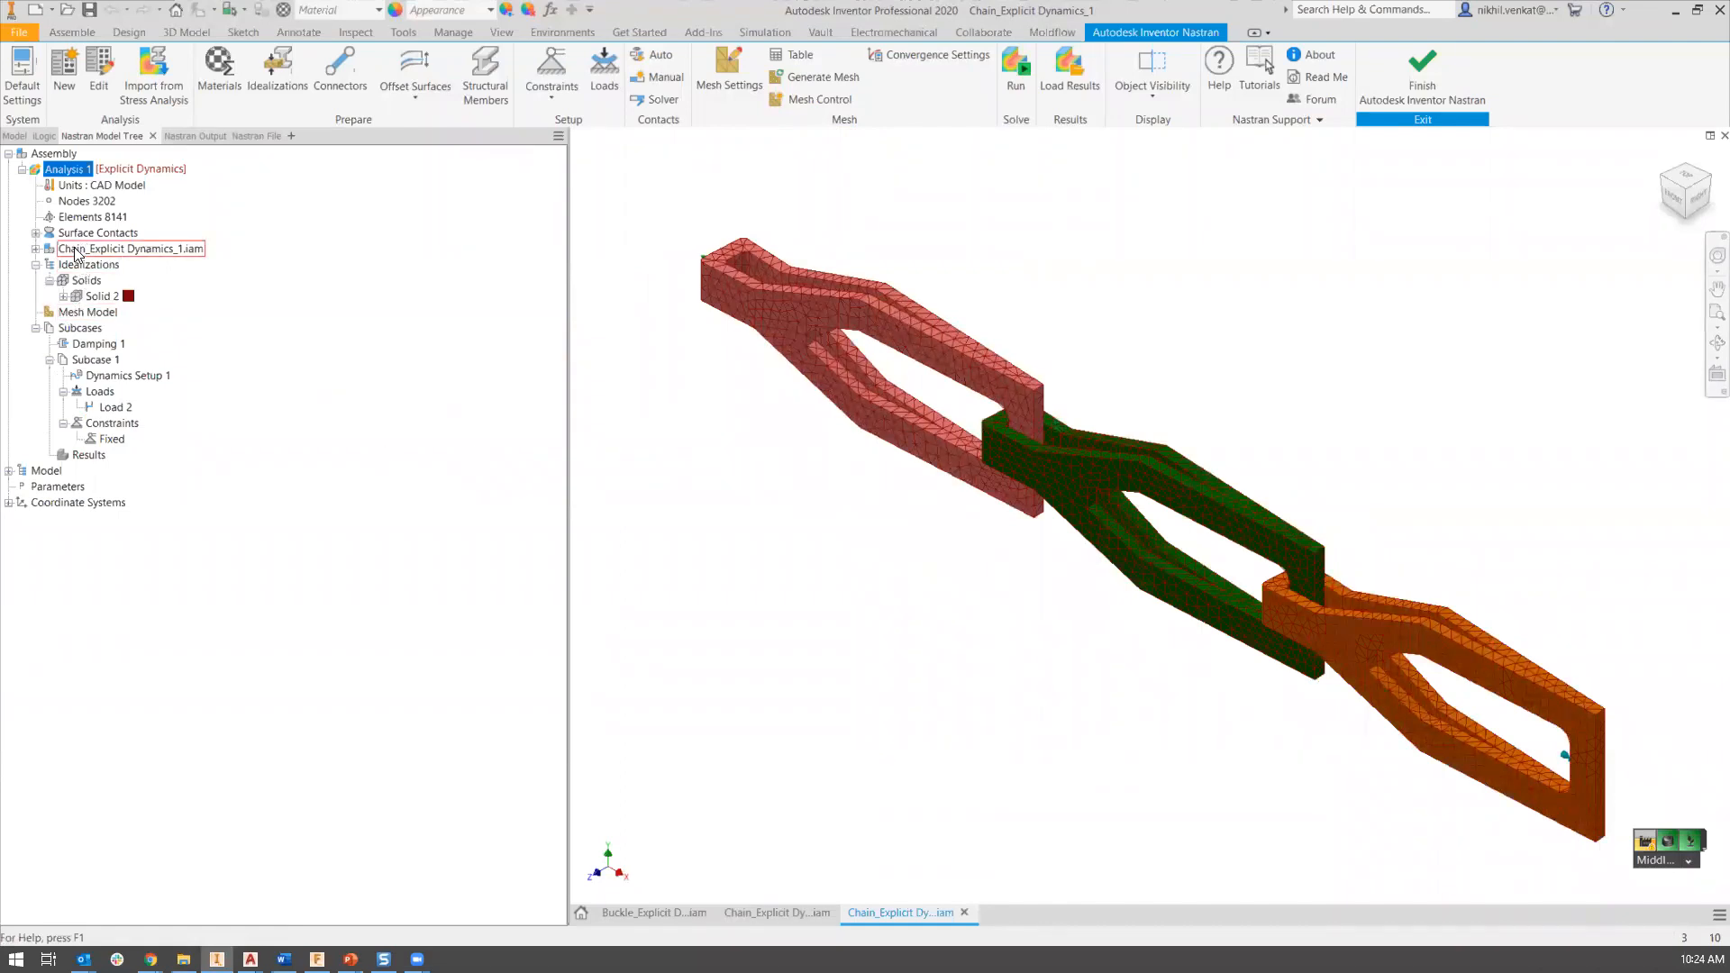
left_click(101, 344)
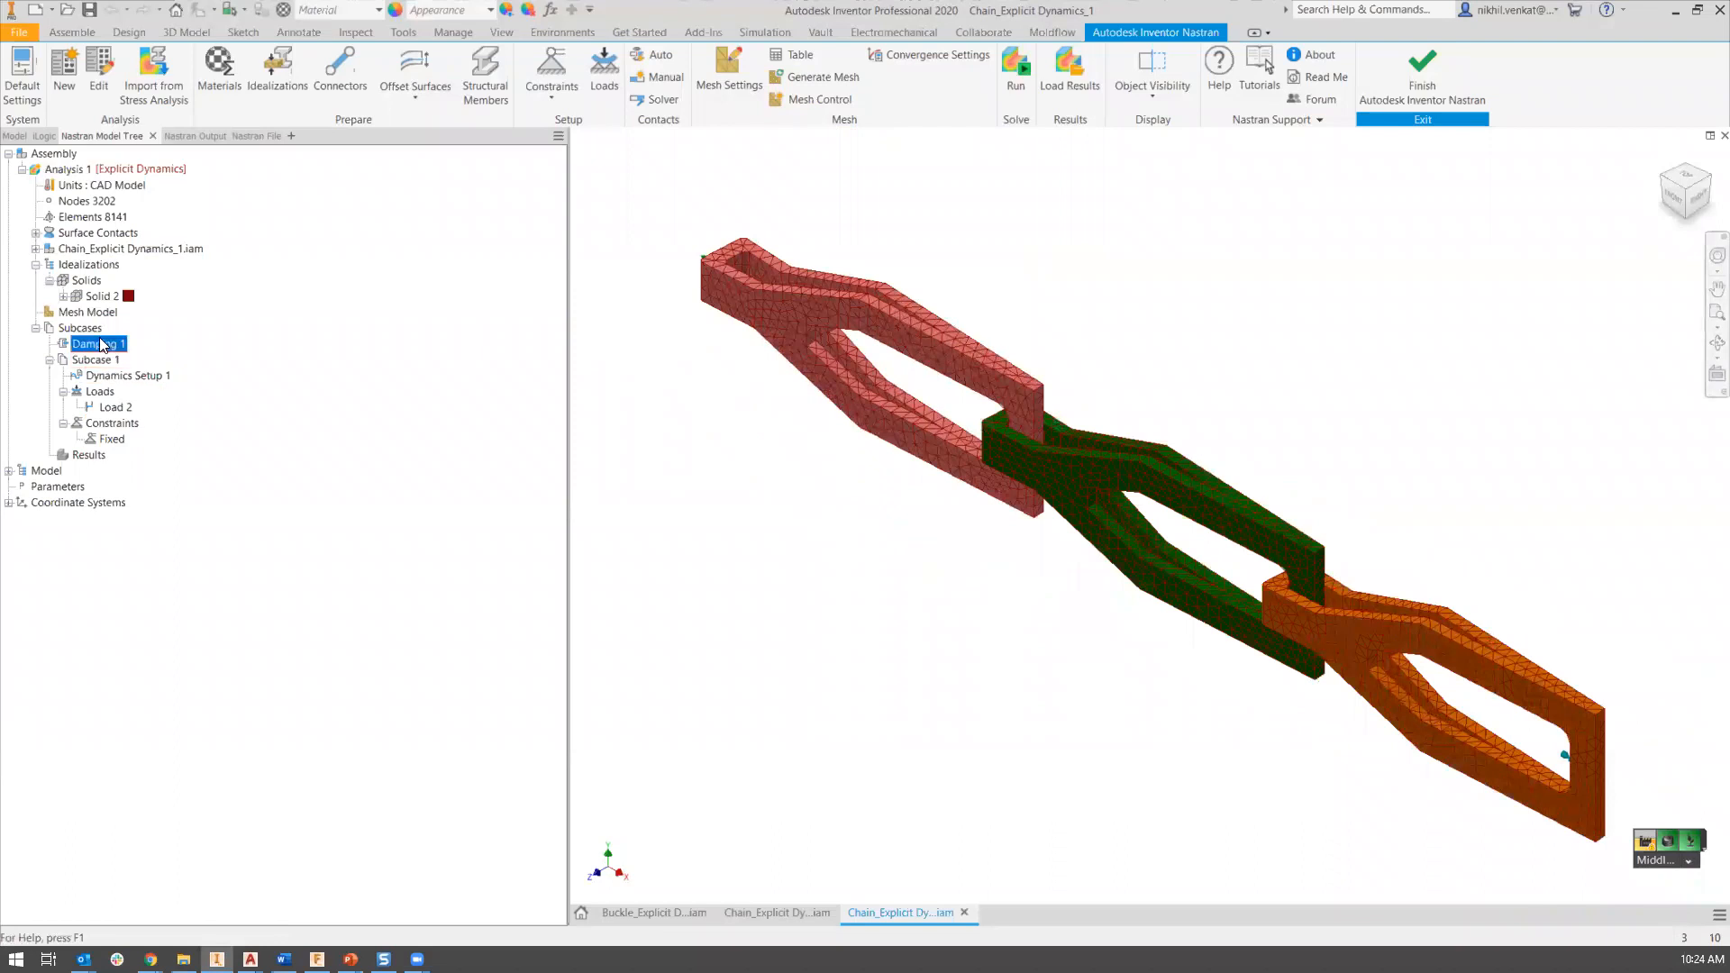
double_click(101, 345)
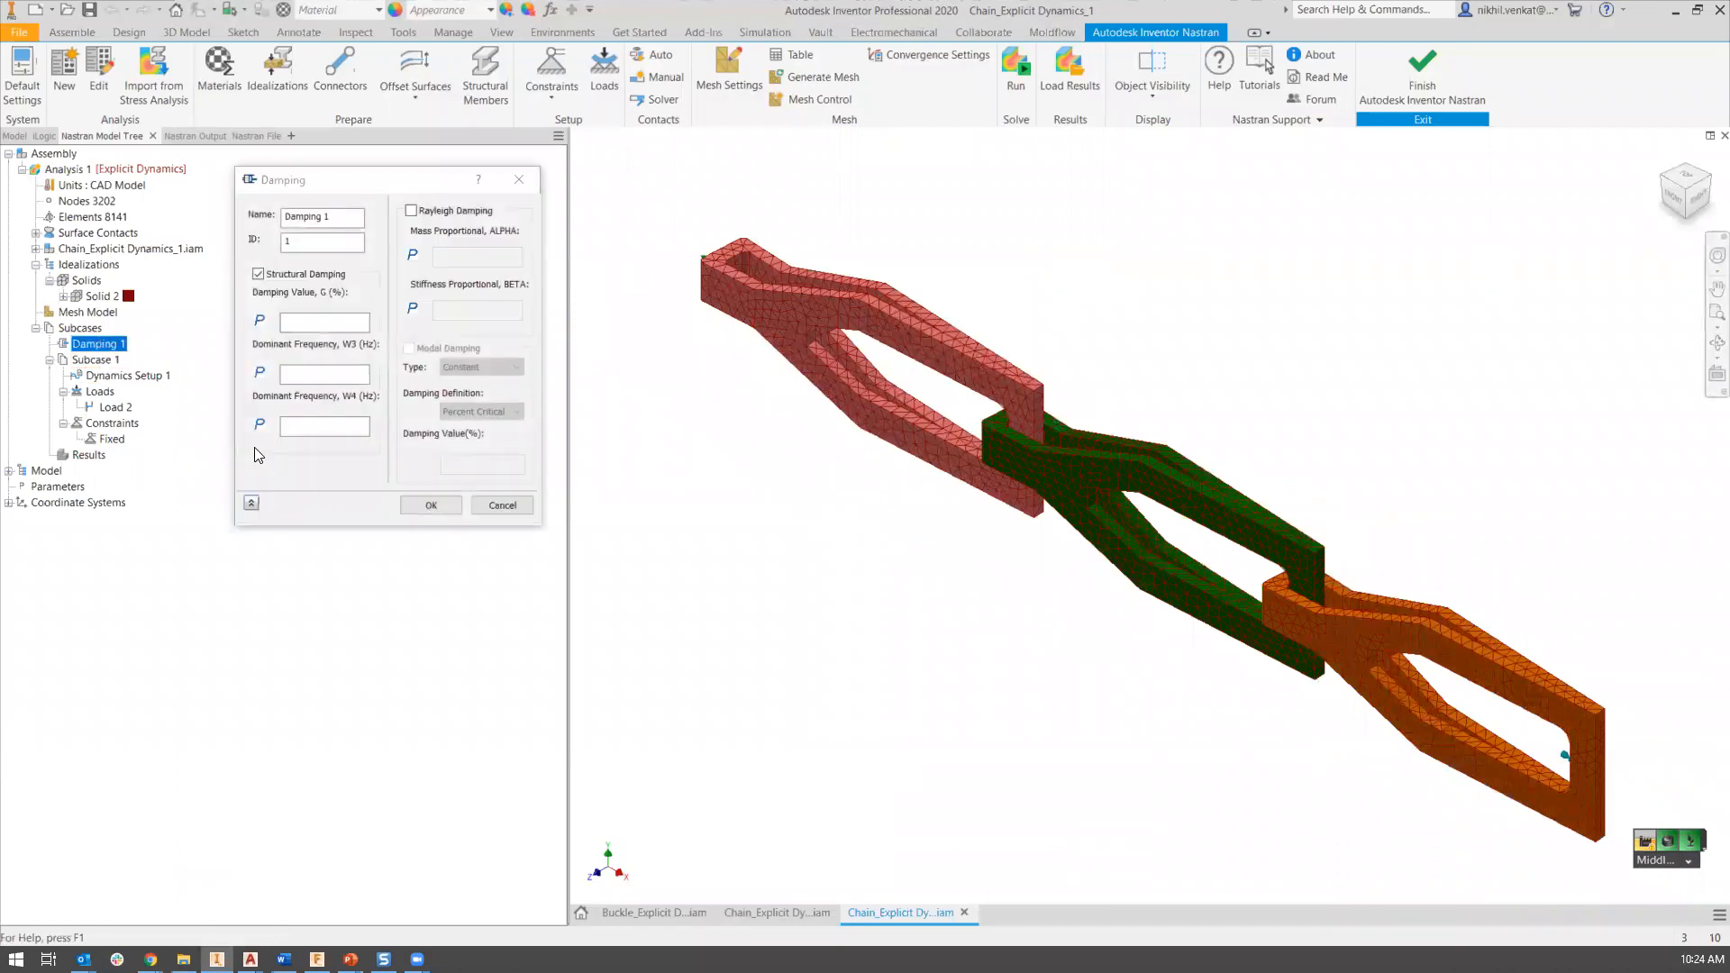
left_click(259, 275)
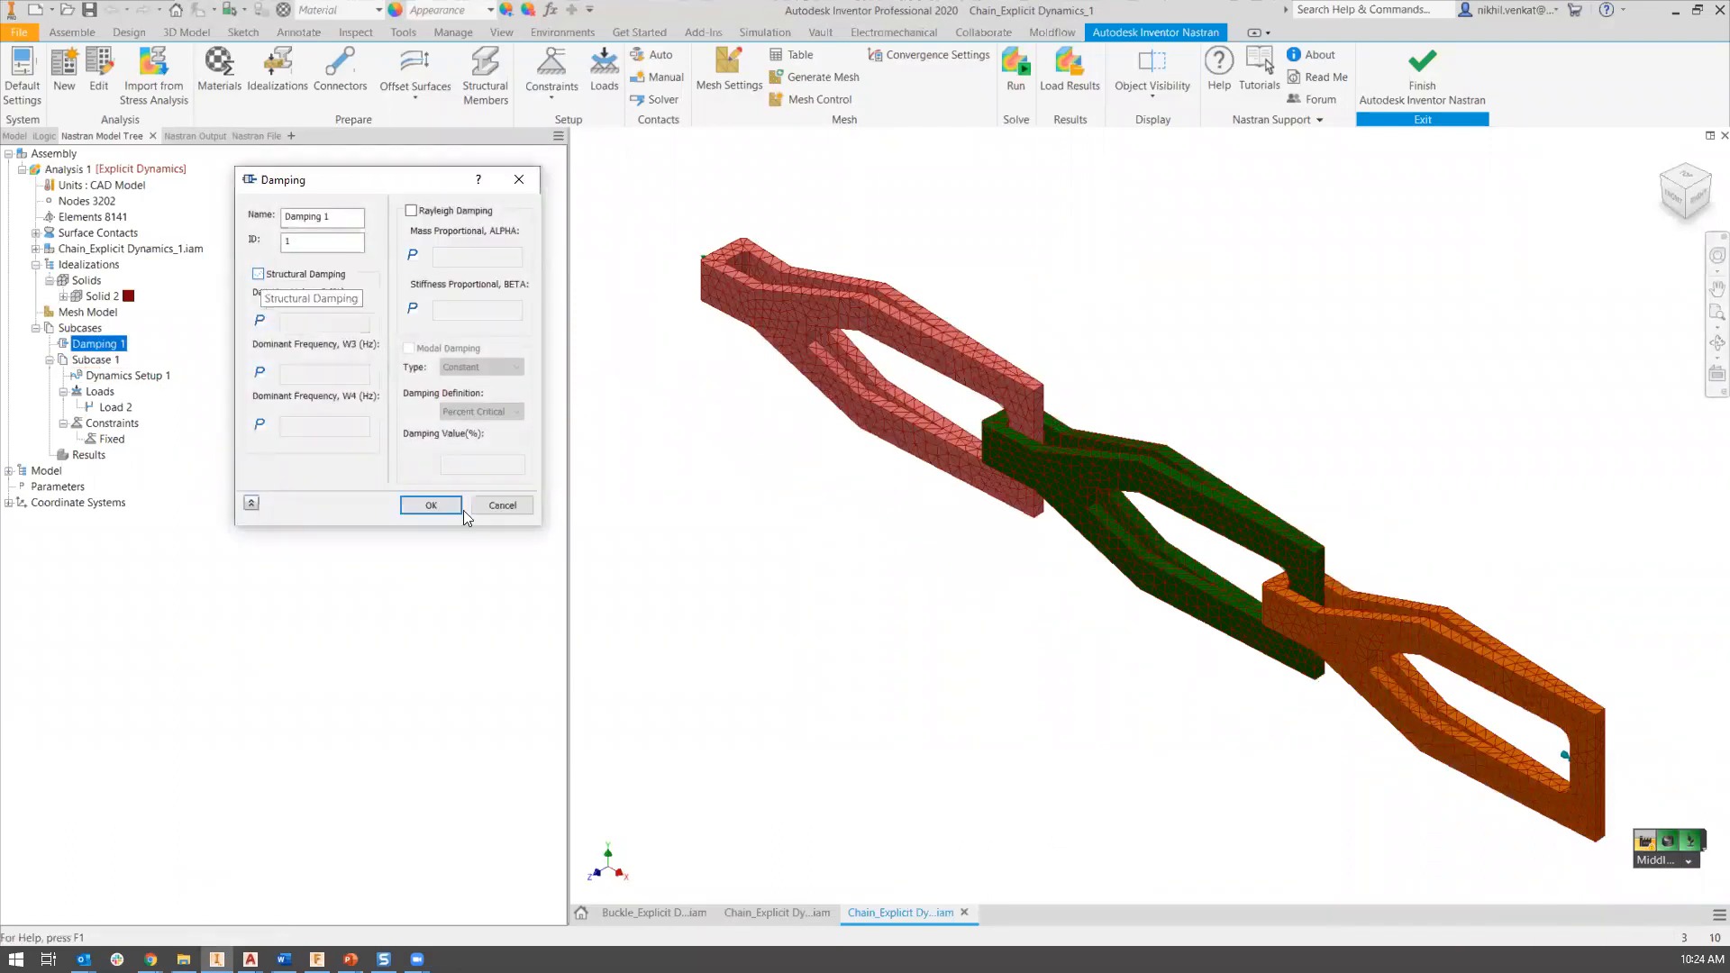
left_click(431, 505)
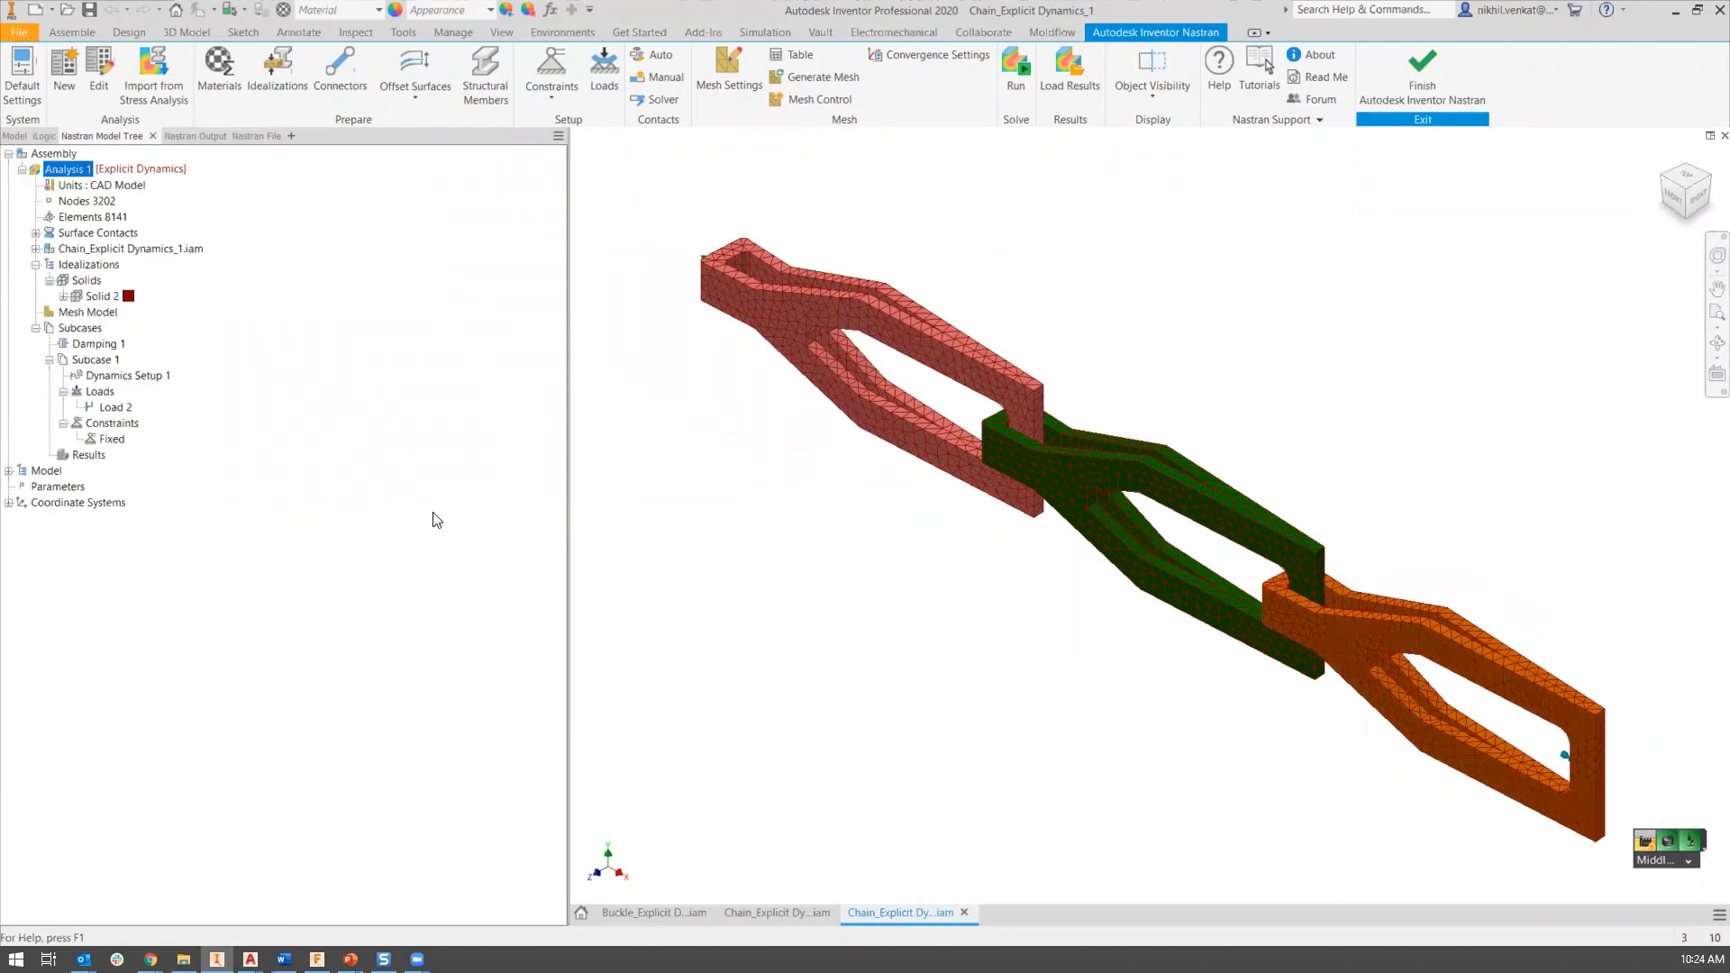
In Dynamics Setup 1, make Duration the dependent quantity and set a 0.0001 s time step with 25 output steps.
double_click(97, 380)
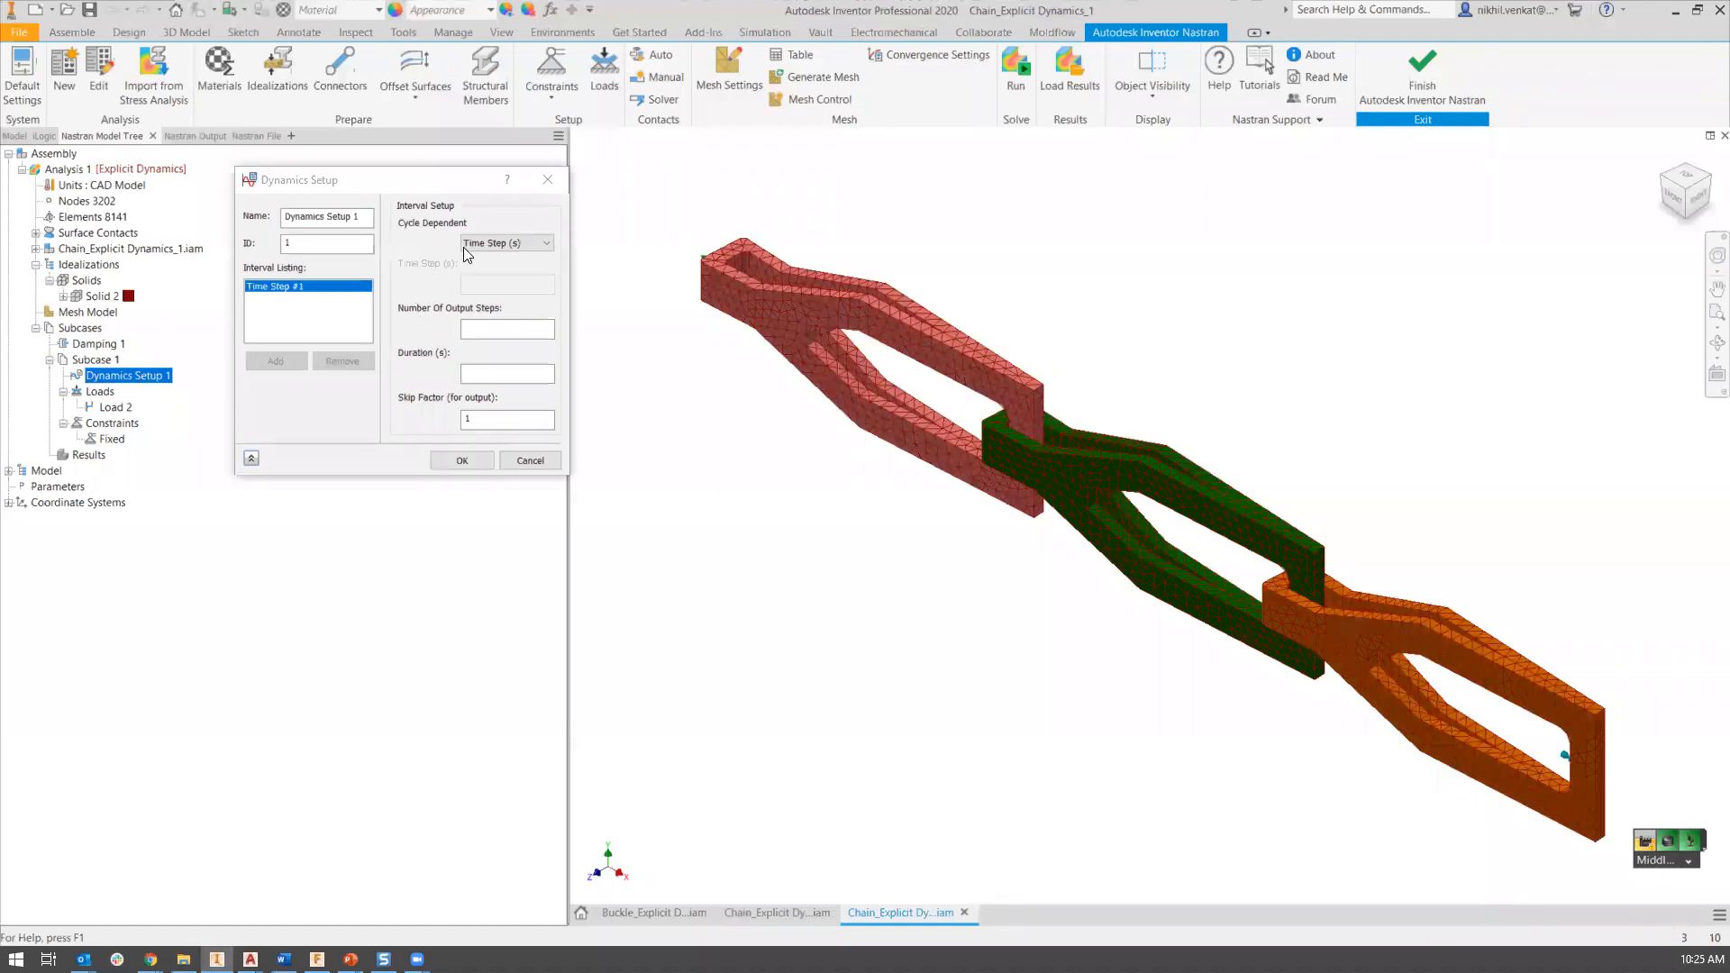
left_click(511, 243)
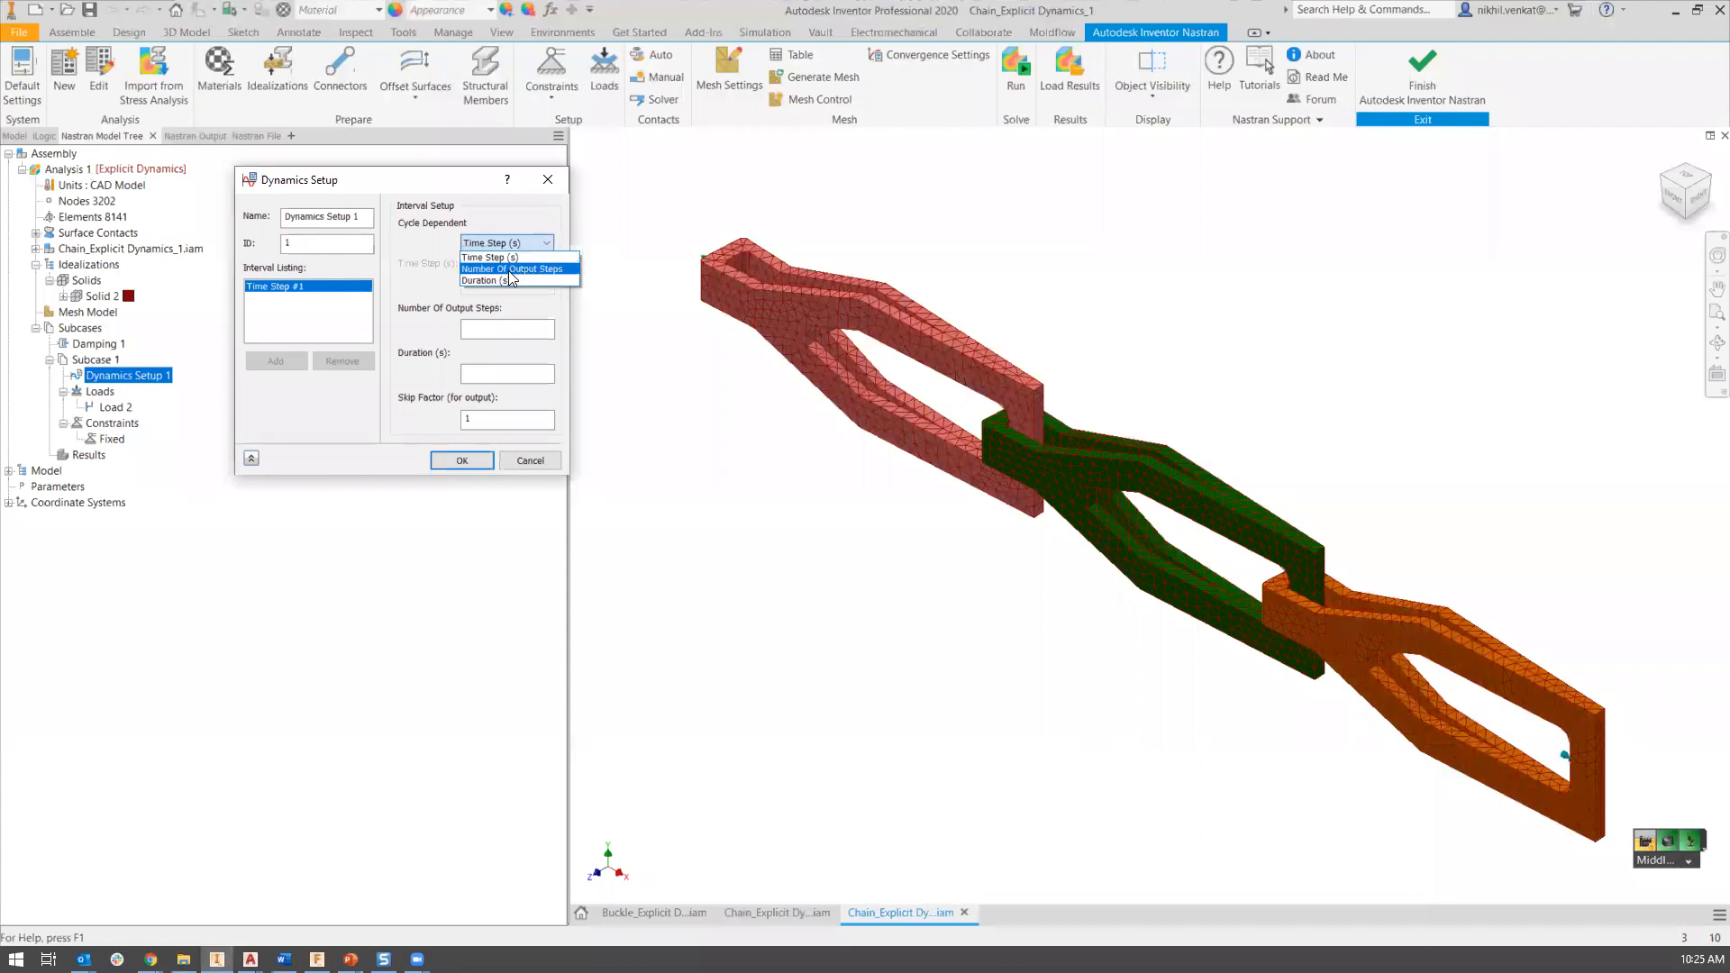
left_click(508, 270)
left_click(515, 244)
left_click(517, 278)
left_click(488, 286)
type("0.0001")
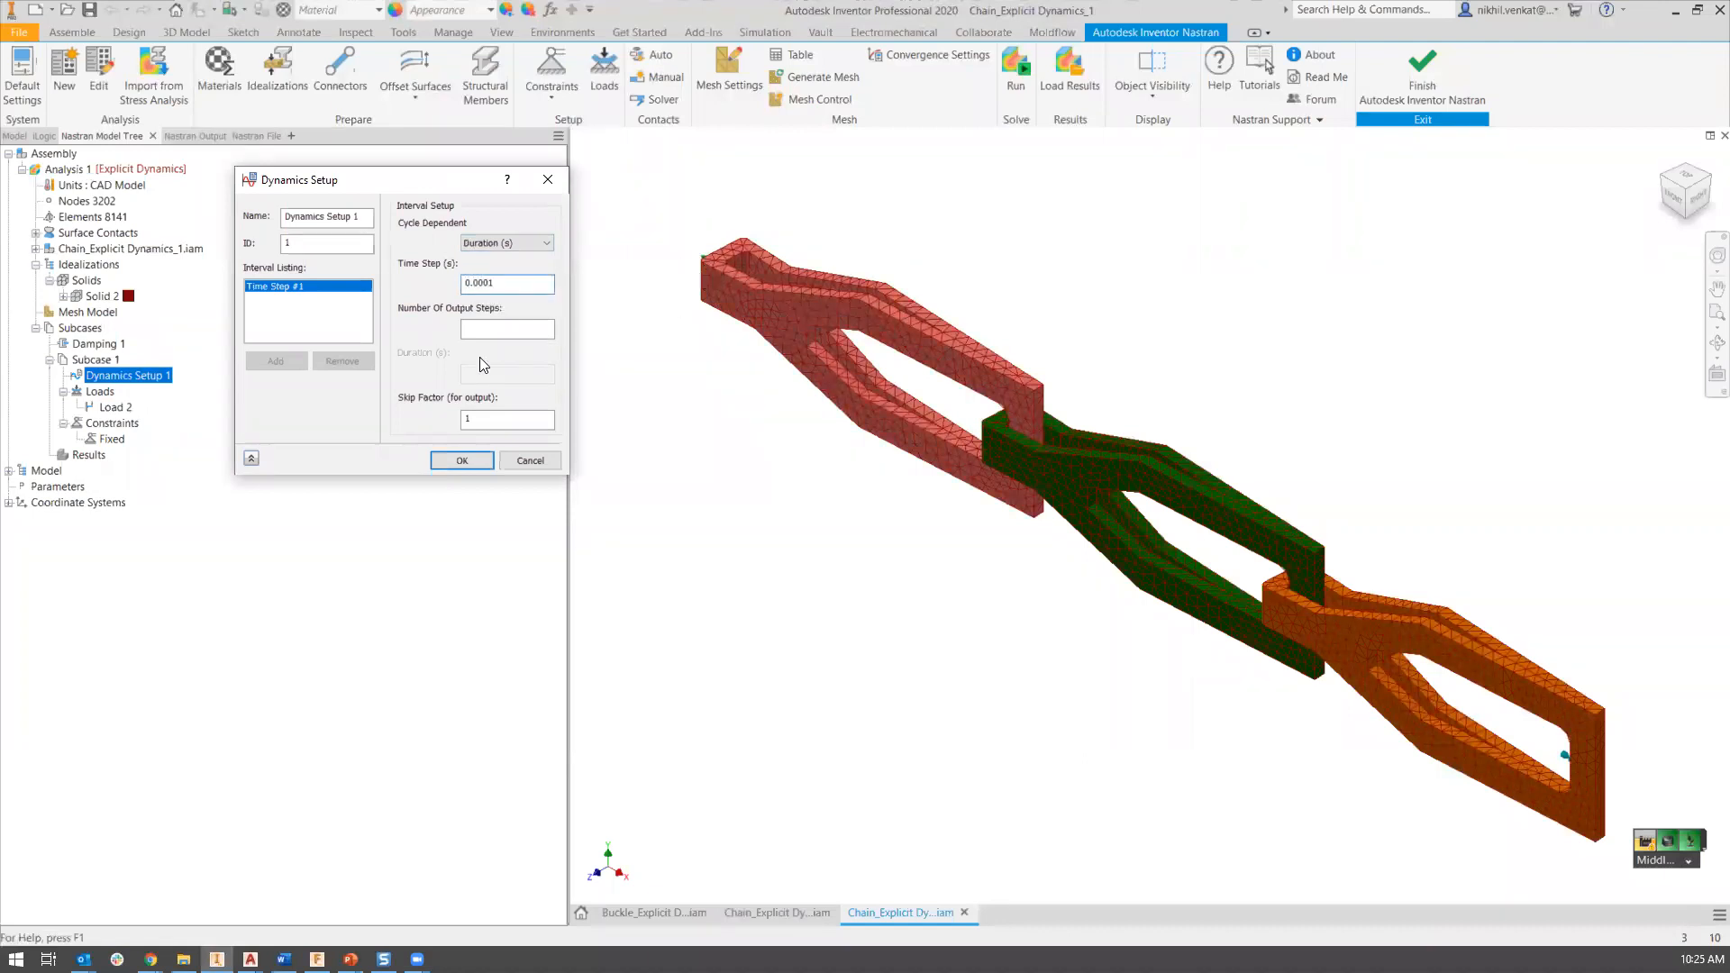
key("Tab")
type("25")
left_click(532, 287)
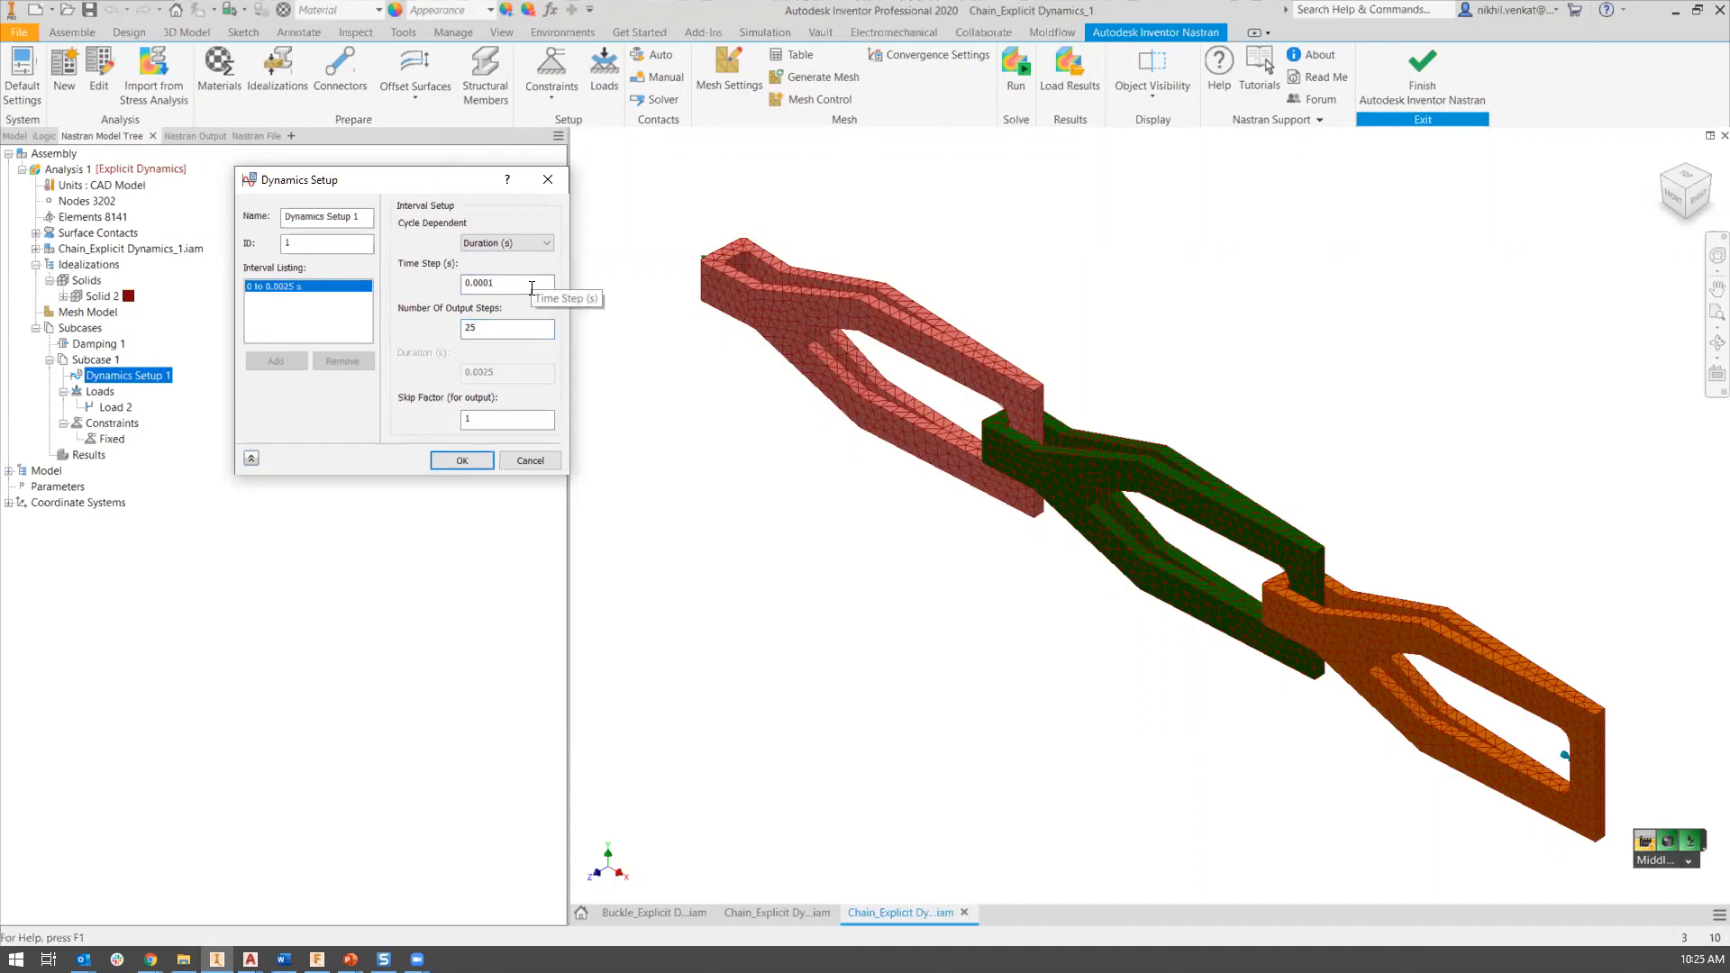
Switch the cycle-dependent quantity to Time Step, followed by Number Of Output Steps.
left_click(546, 245)
left_click(518, 272)
left_click(534, 247)
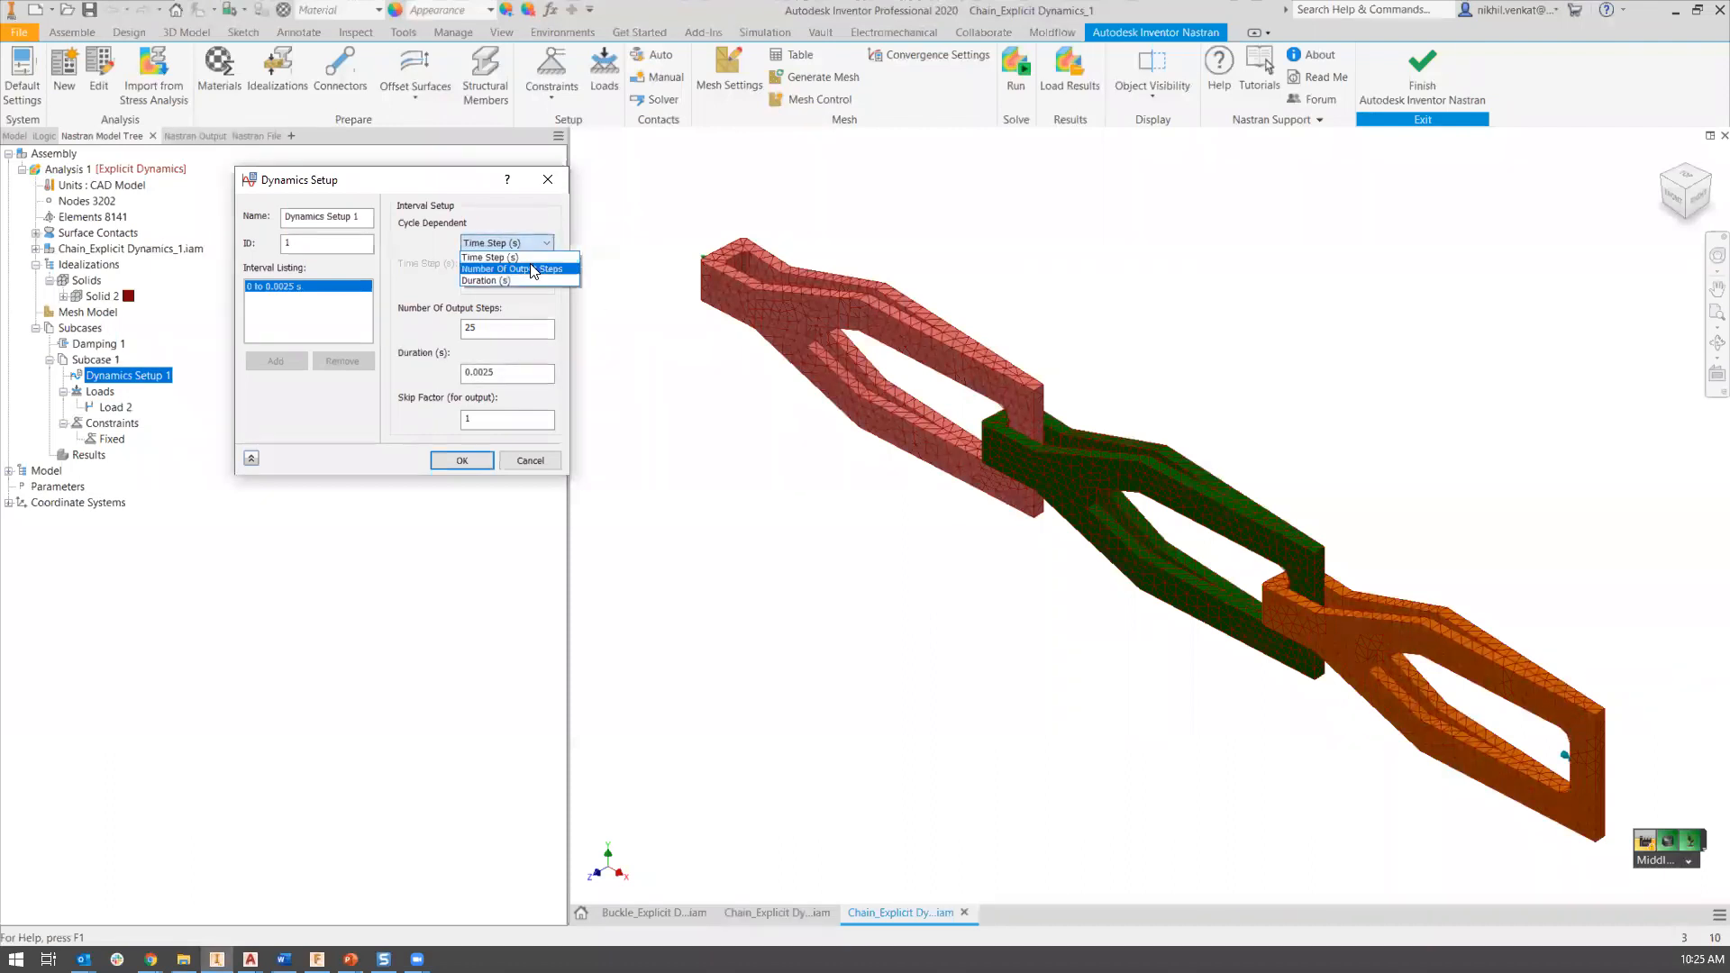
left_click(531, 269)
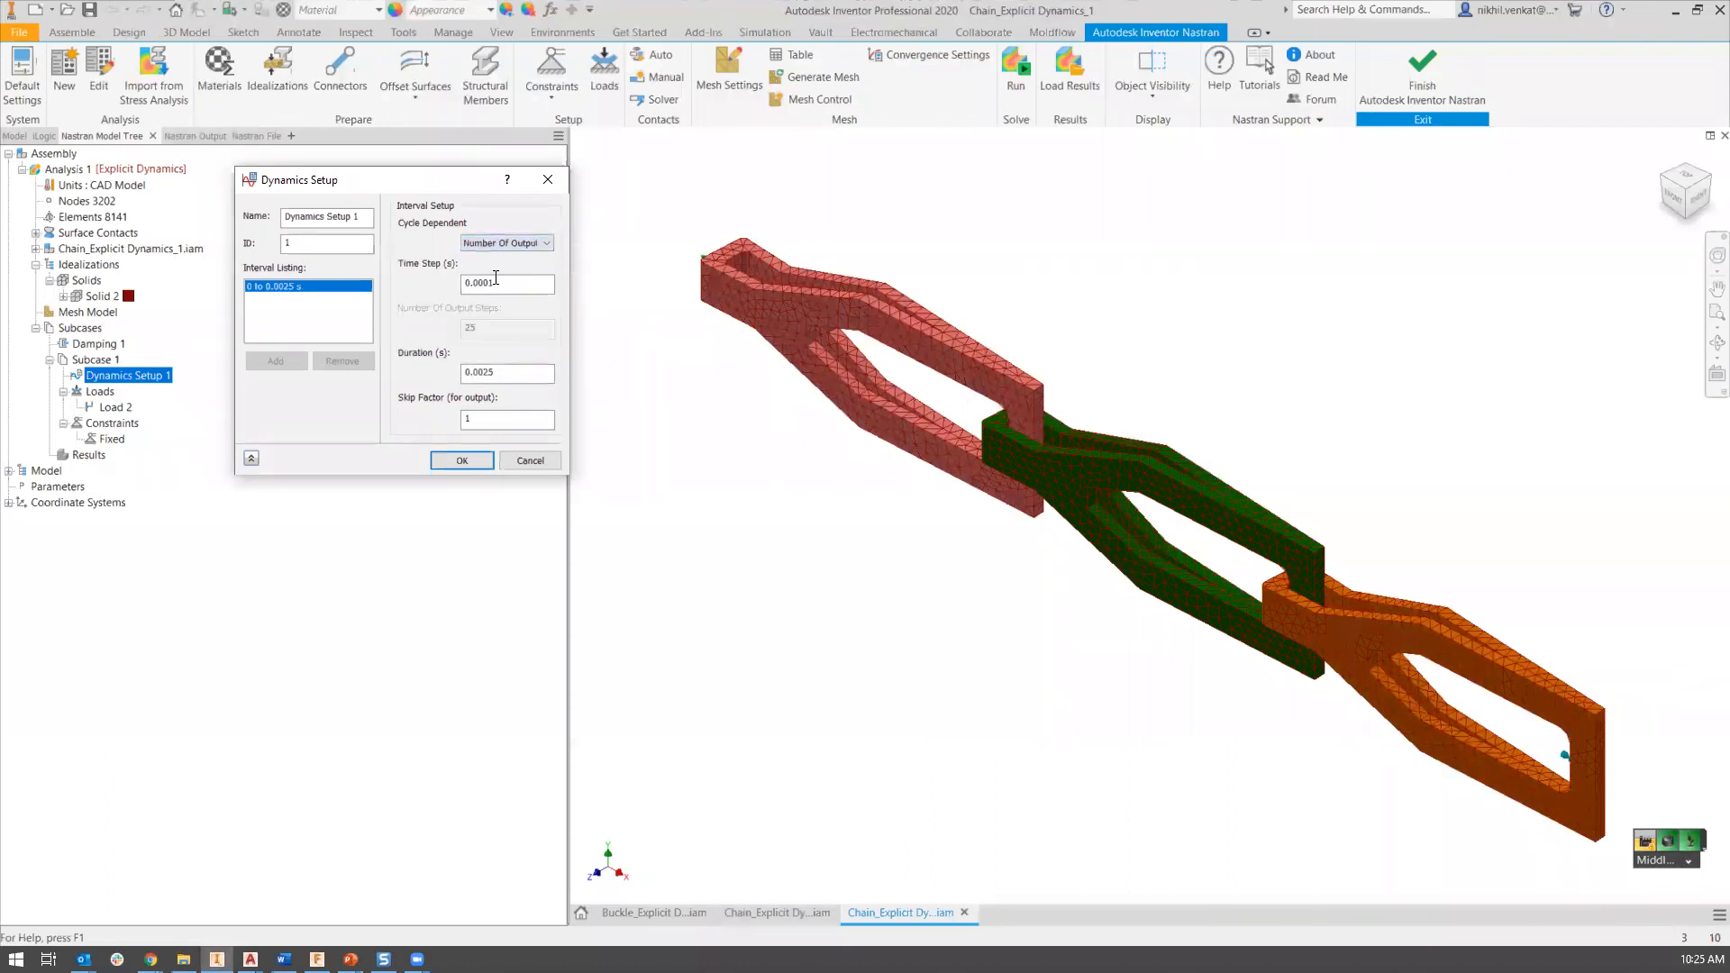
double_click(504, 282)
type("0.00025")
key("Tab")
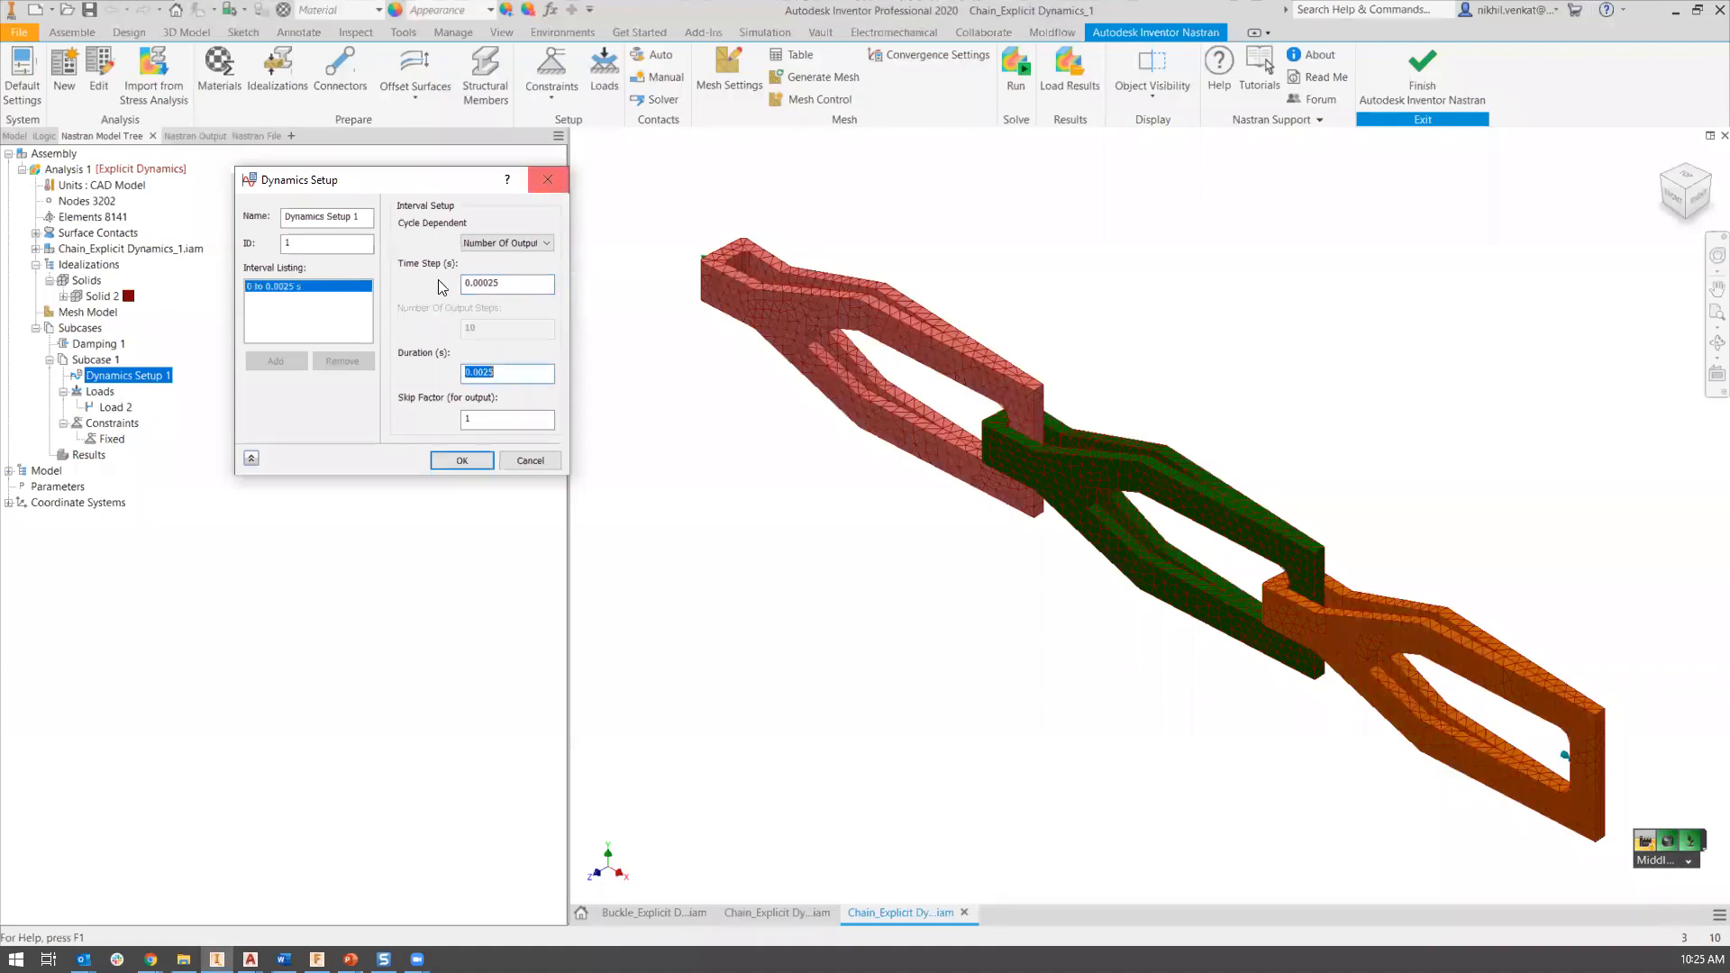
left_click(532, 461)
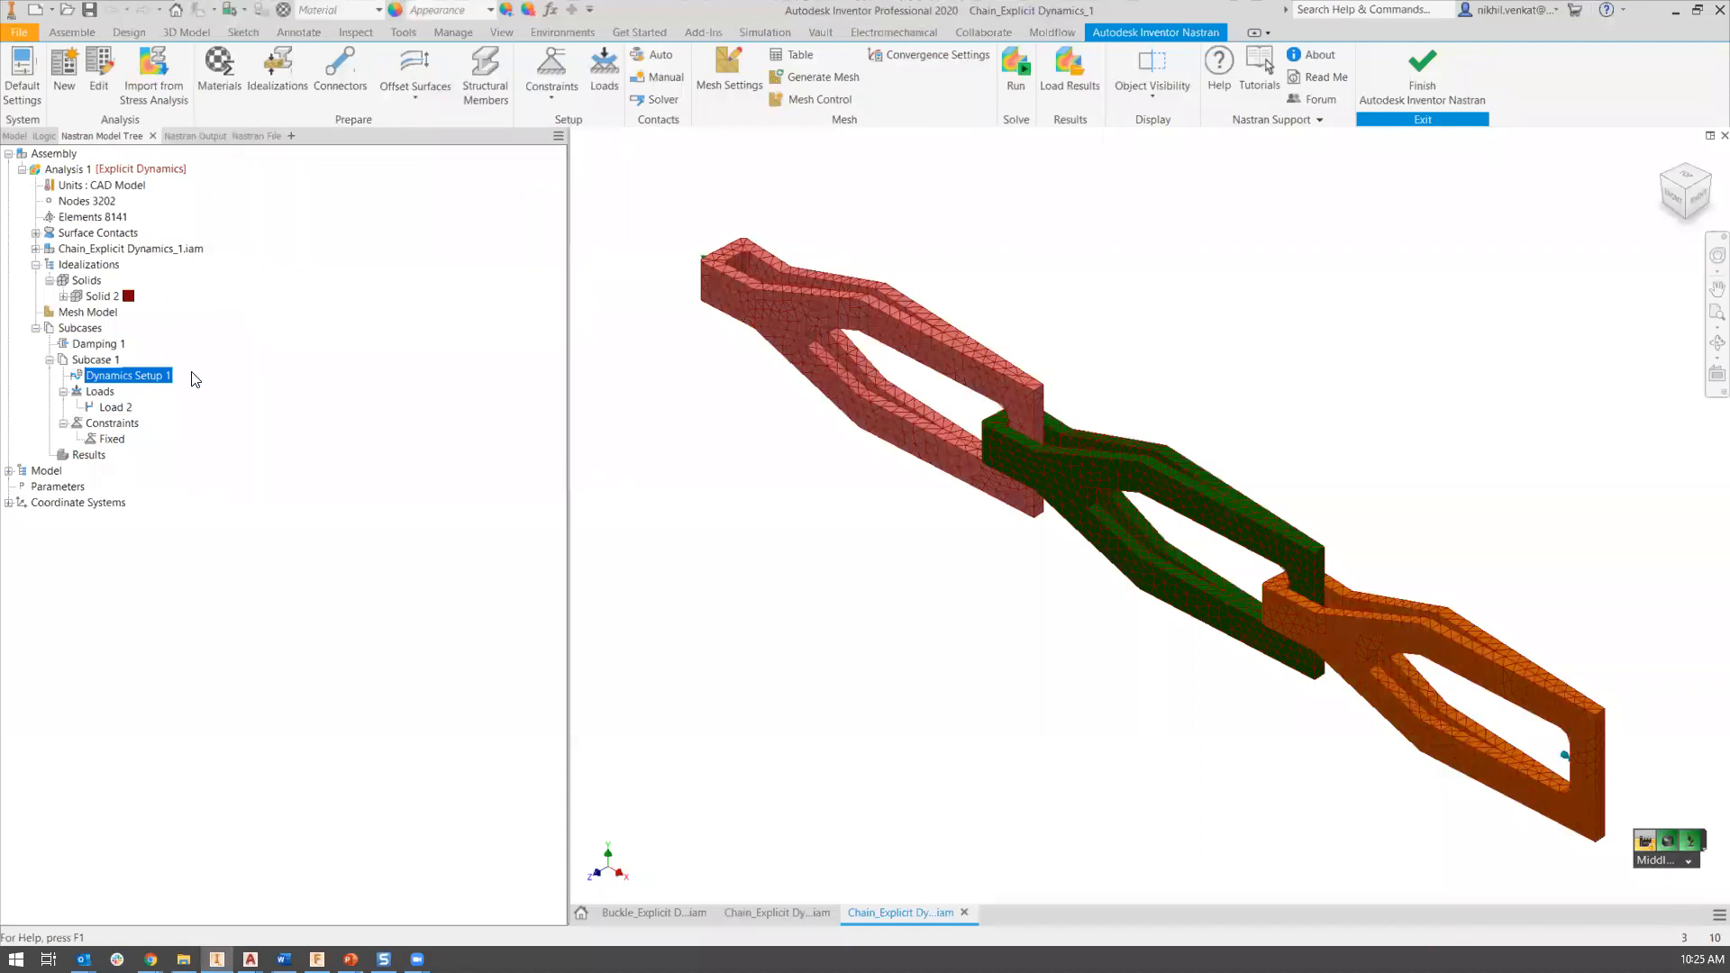
In Dynamics Setup 1, make Duration (s) the dependent quantity, with a time step of 1e-4 s and 25 output steps.
double_click(126, 374)
left_click(505, 243)
left_click(506, 279)
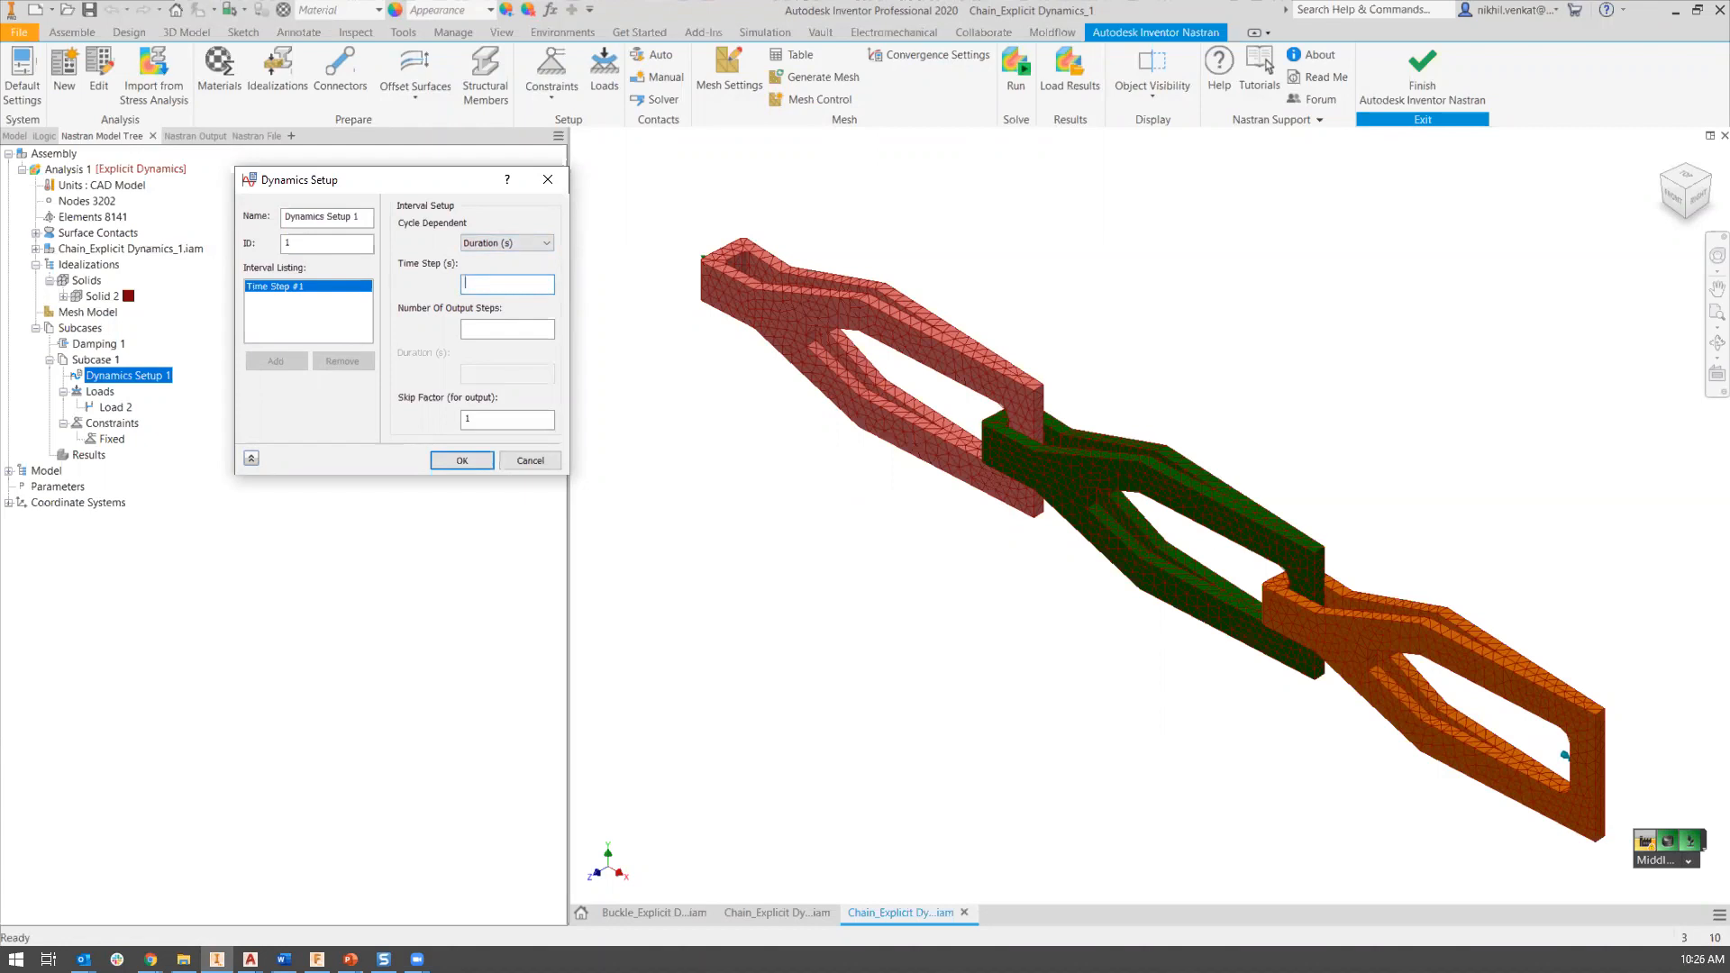
left_click(482, 329)
type("25")
key("Tab")
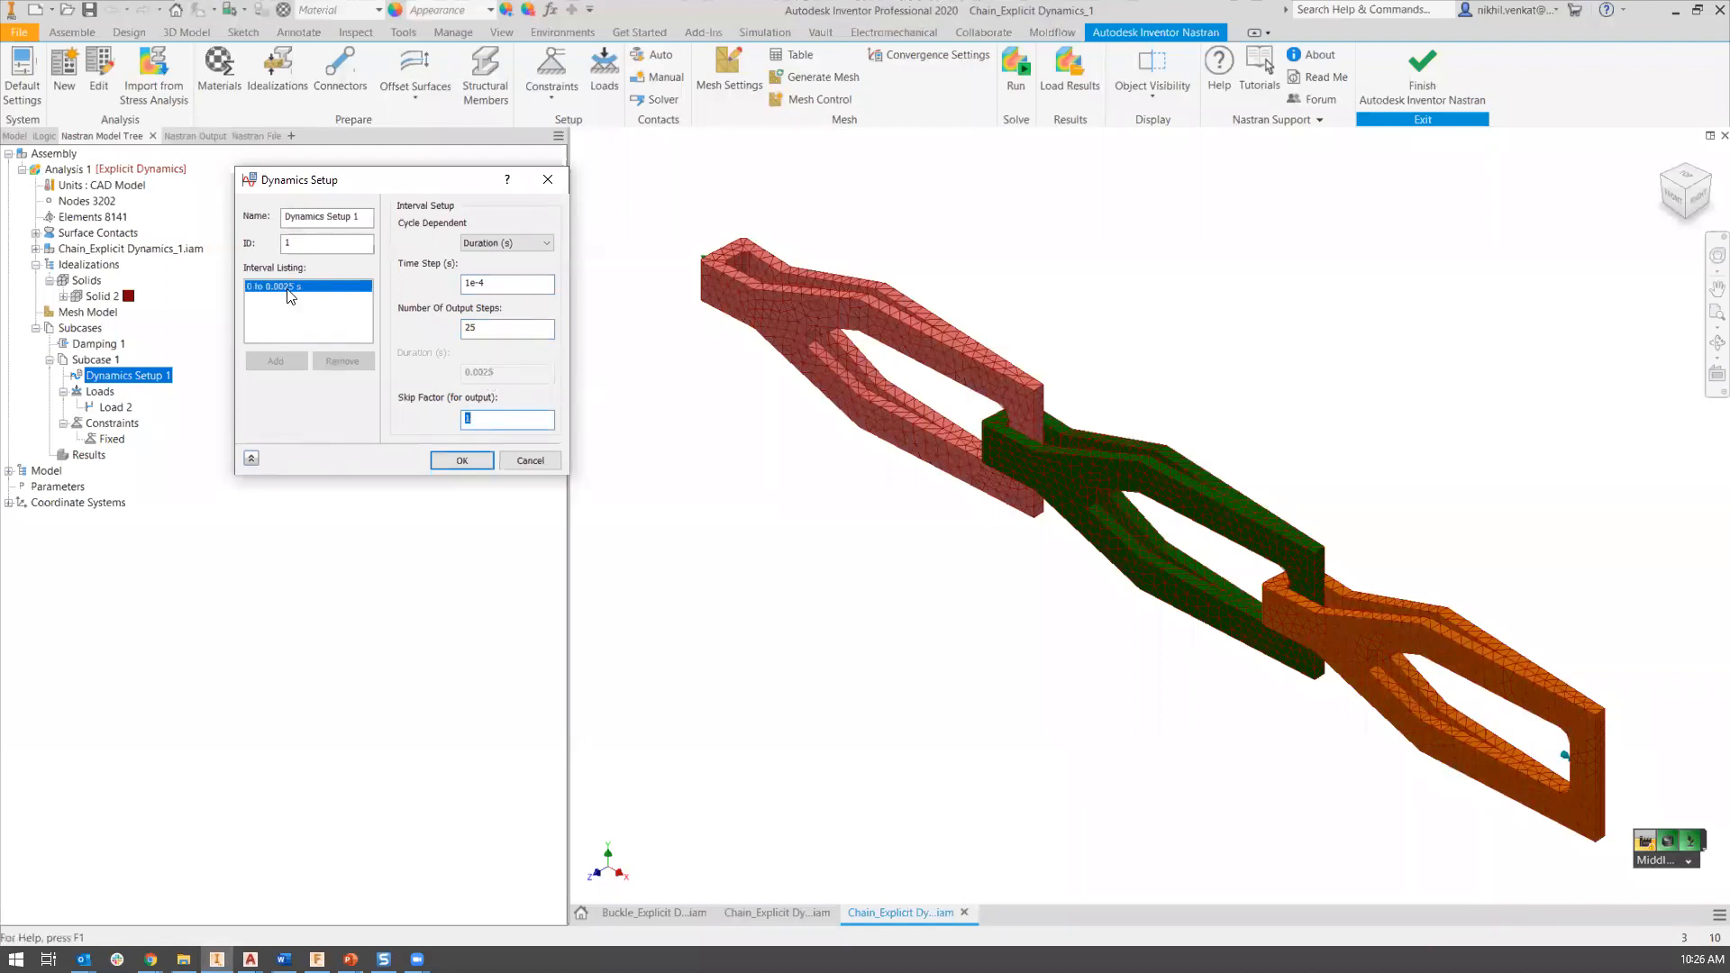
left_click(467, 460)
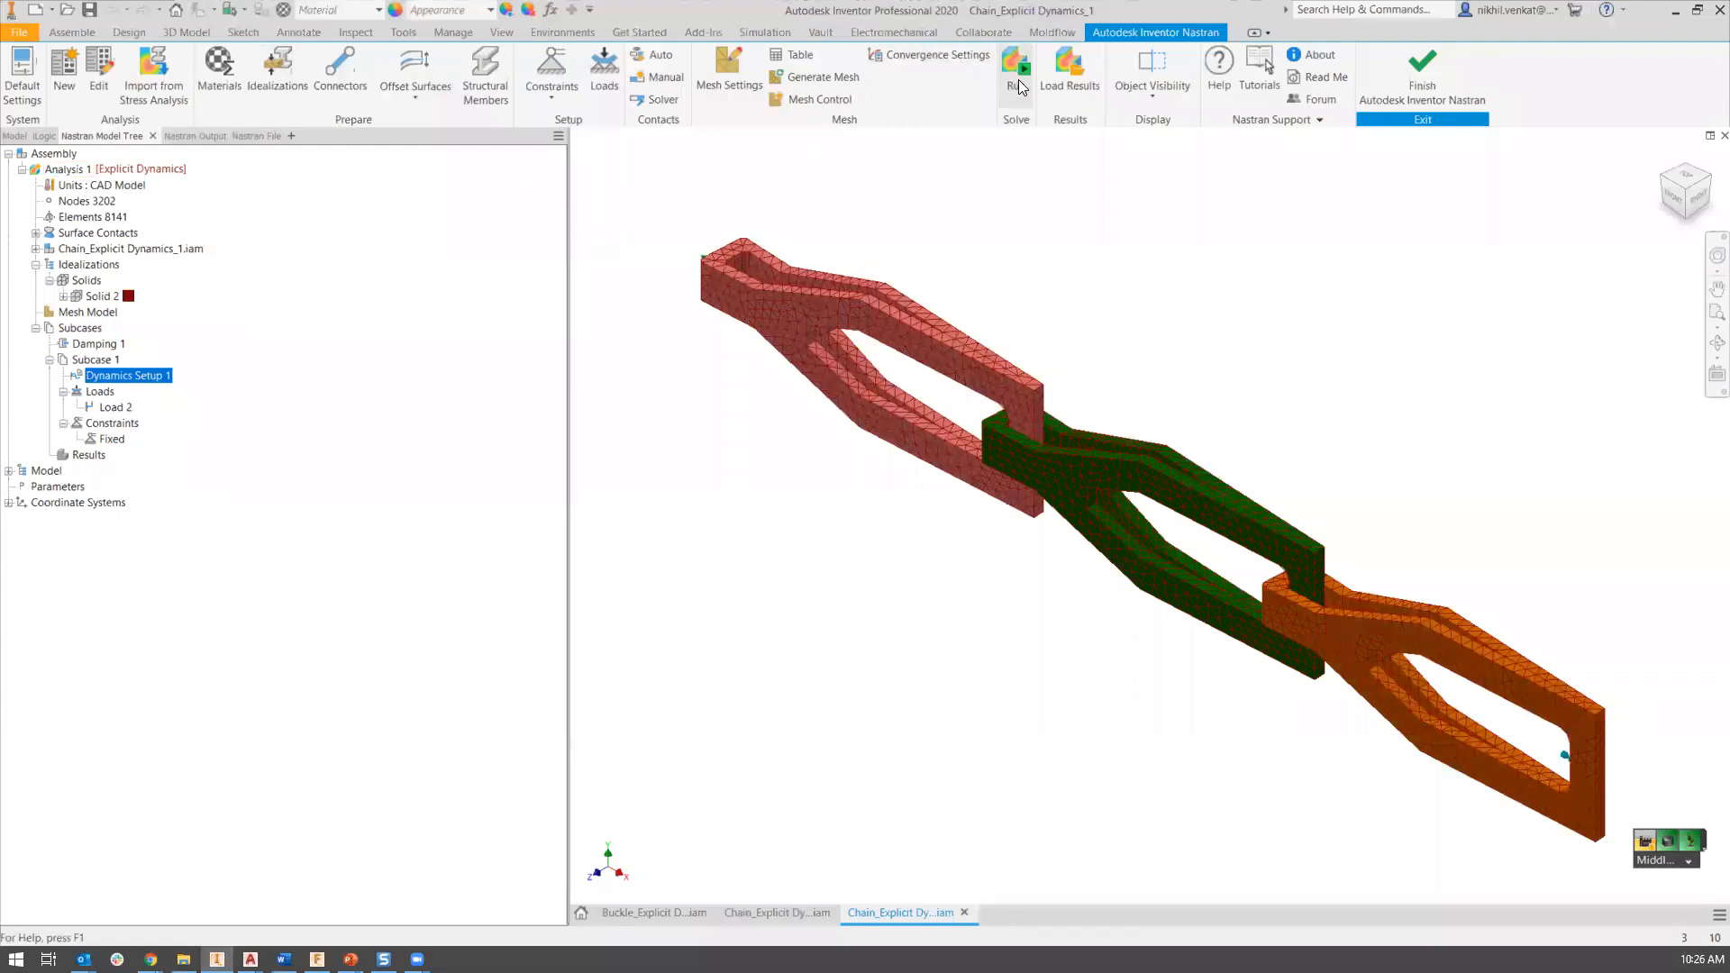
Run the explicit solve for Analysis 1 of the chain assembly.
right_click(63, 171)
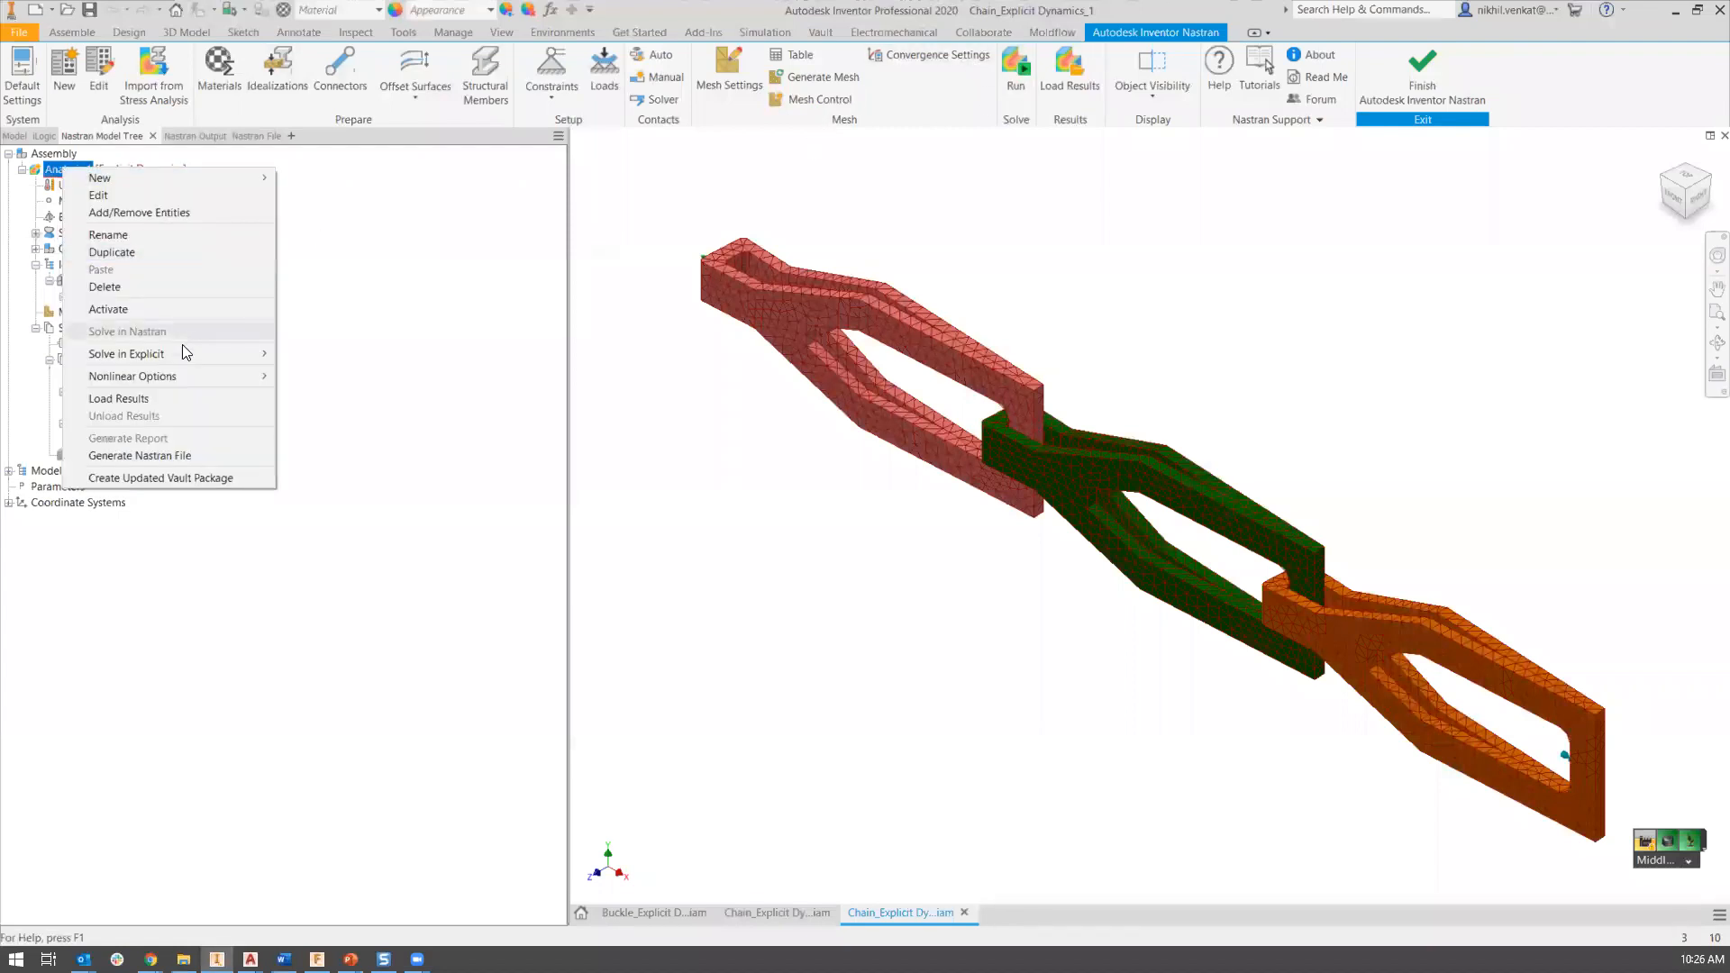
mouse_move(182, 348)
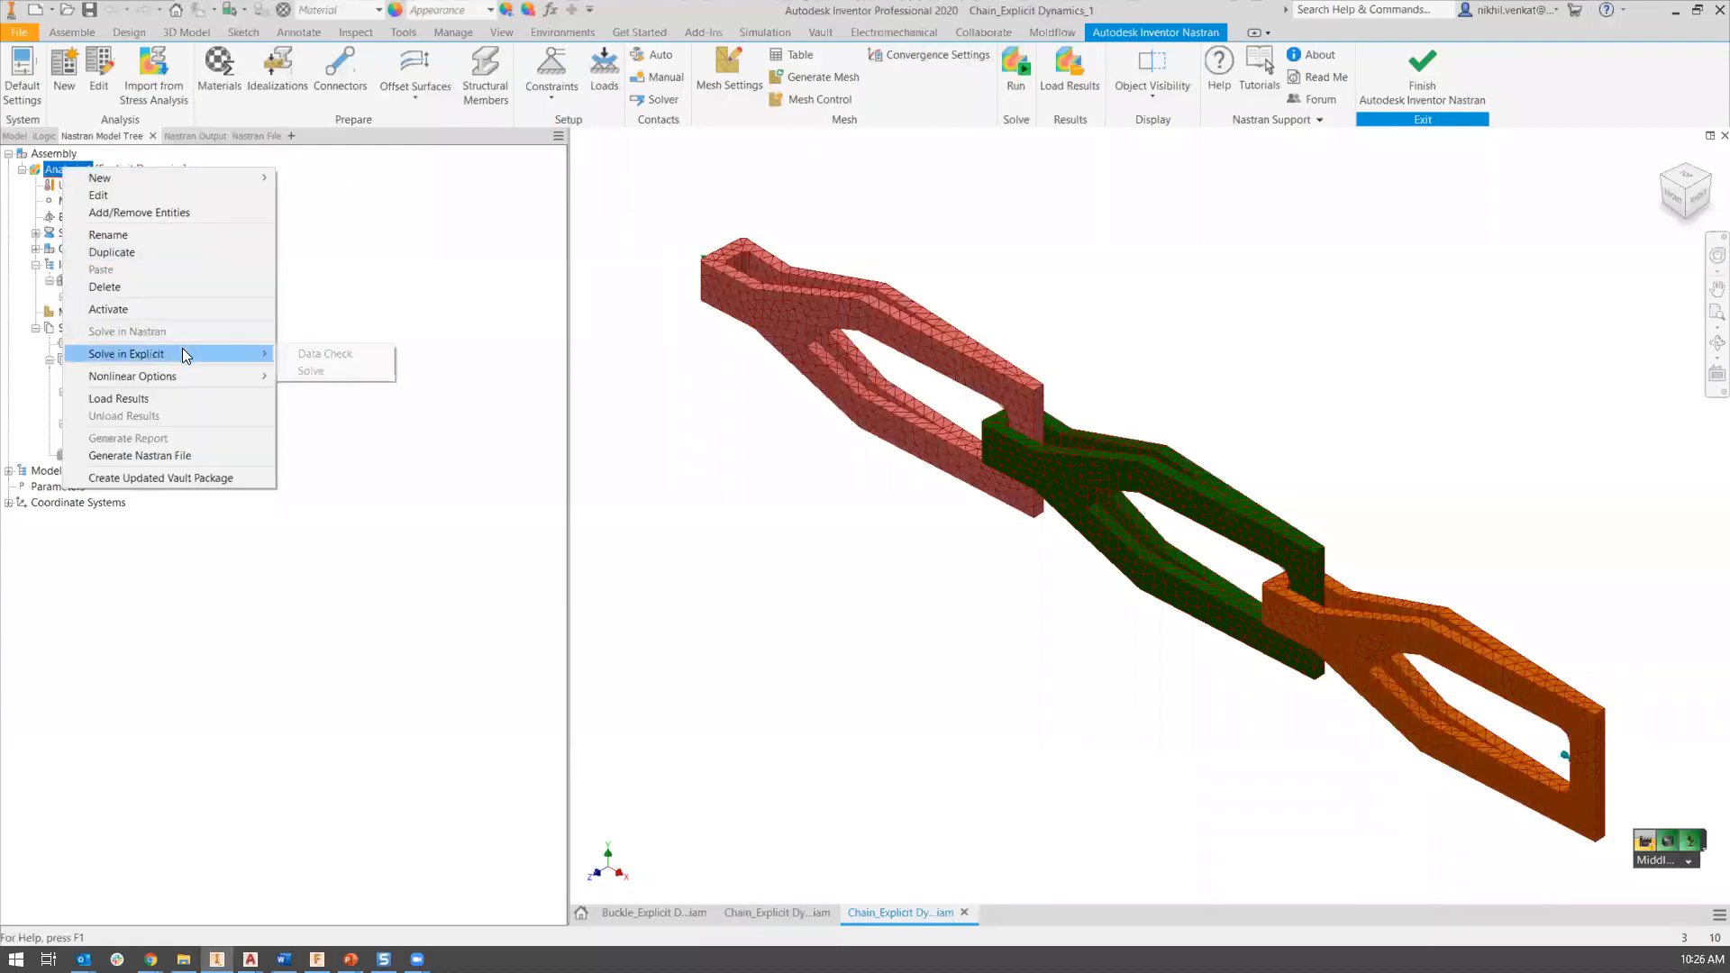
left_click(306, 371)
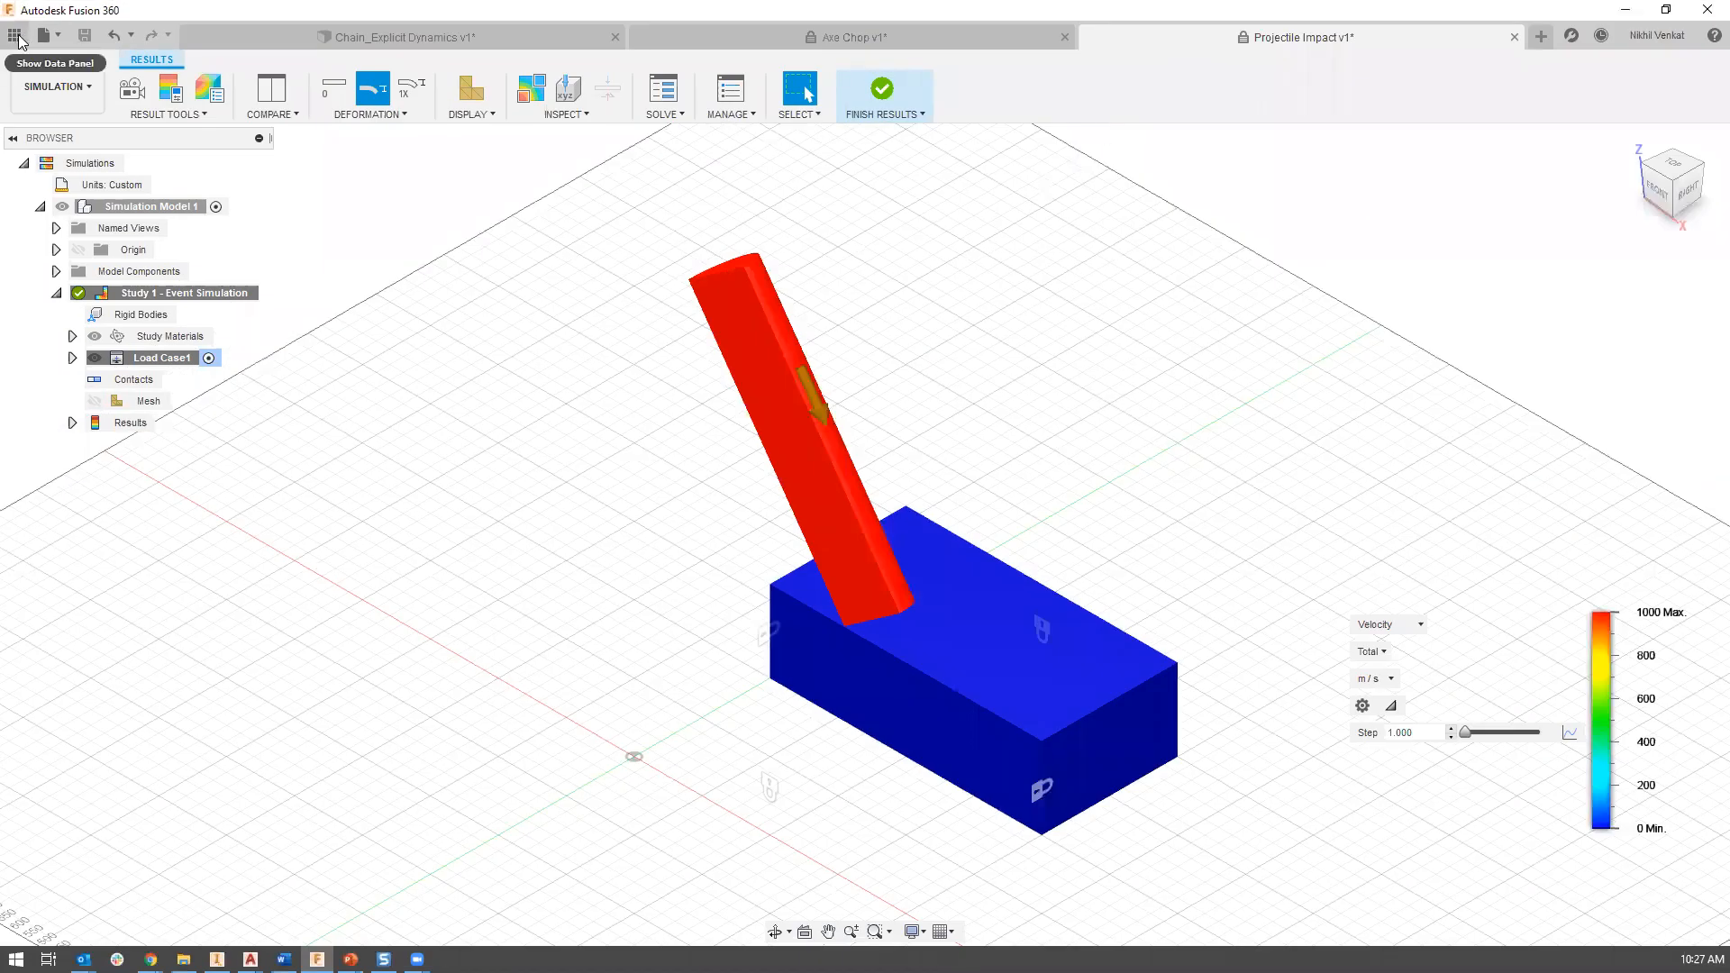
In Fusion 360, browse the Simulation Samples project to the 3- Event Simulation Samples folder, and close the data listing.
left_click(14, 37)
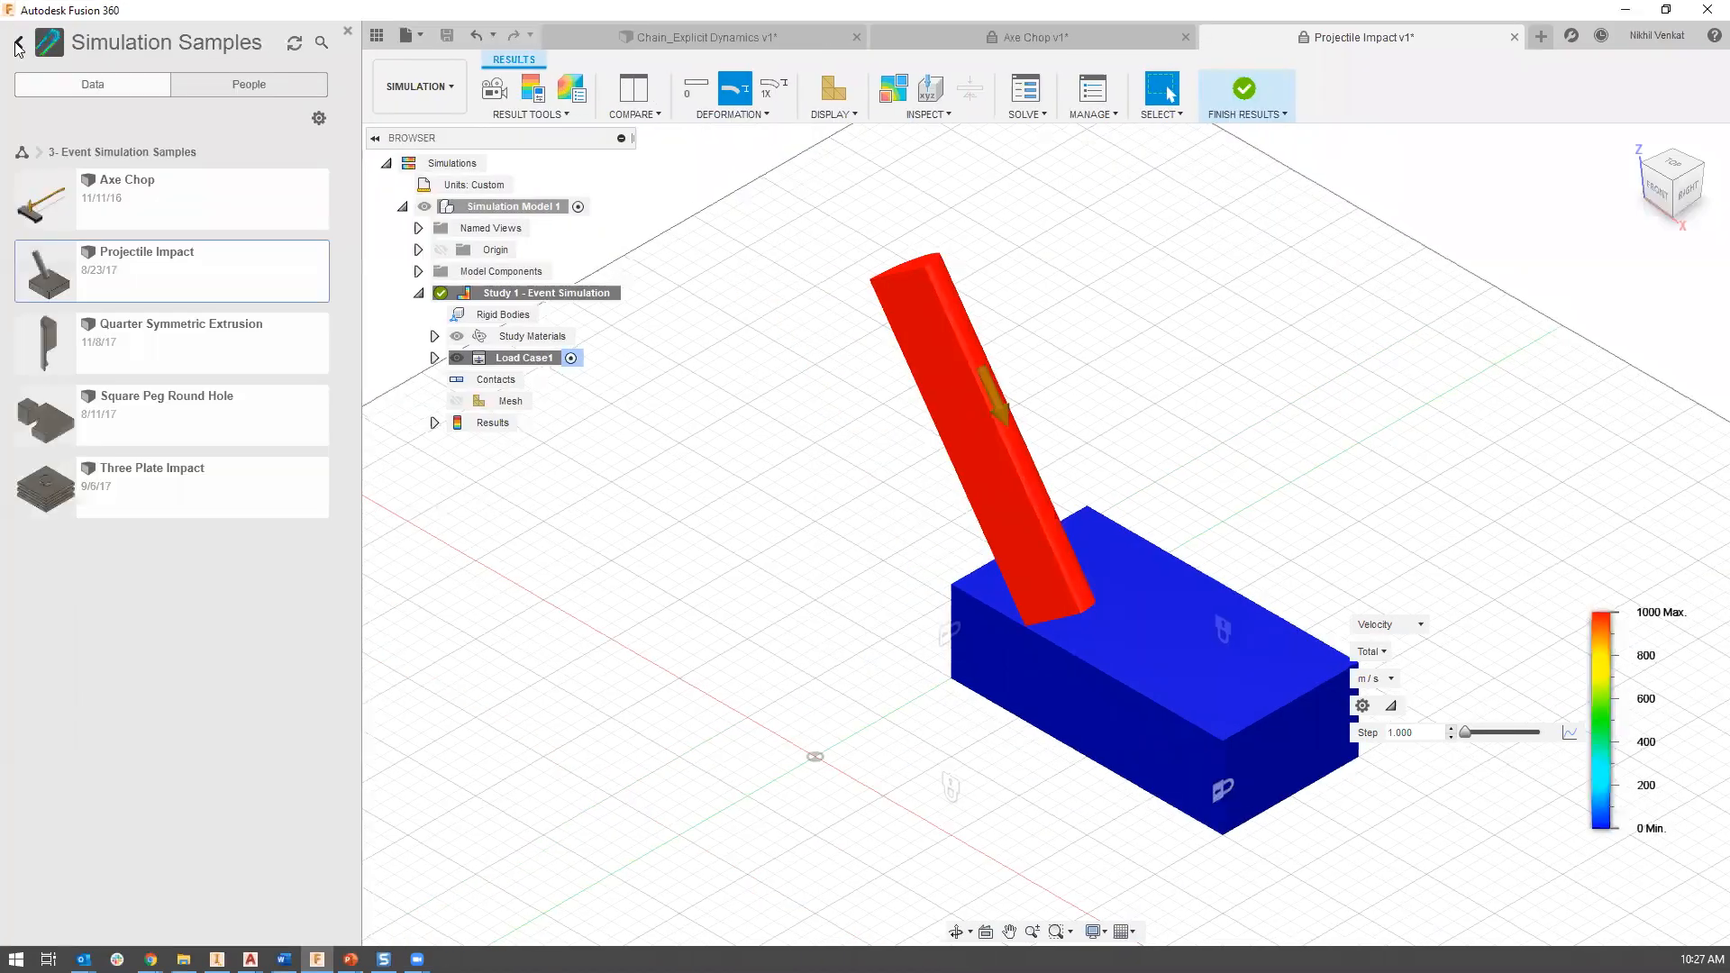
left_click(20, 43)
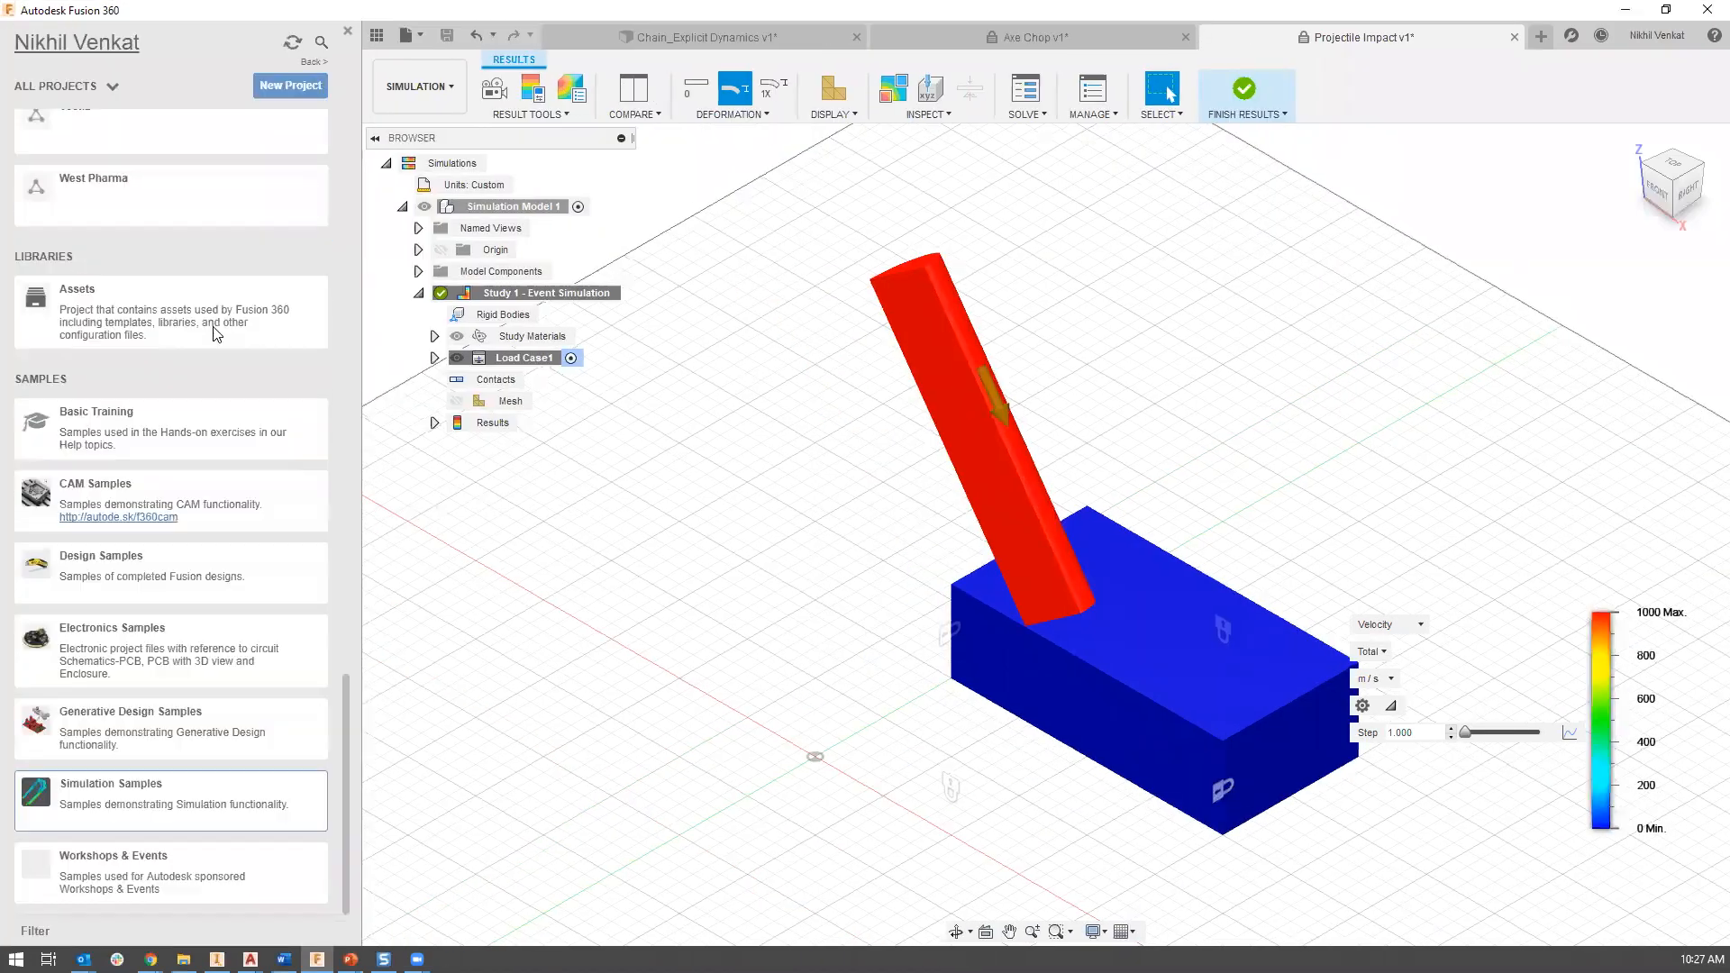
left_click(179, 807)
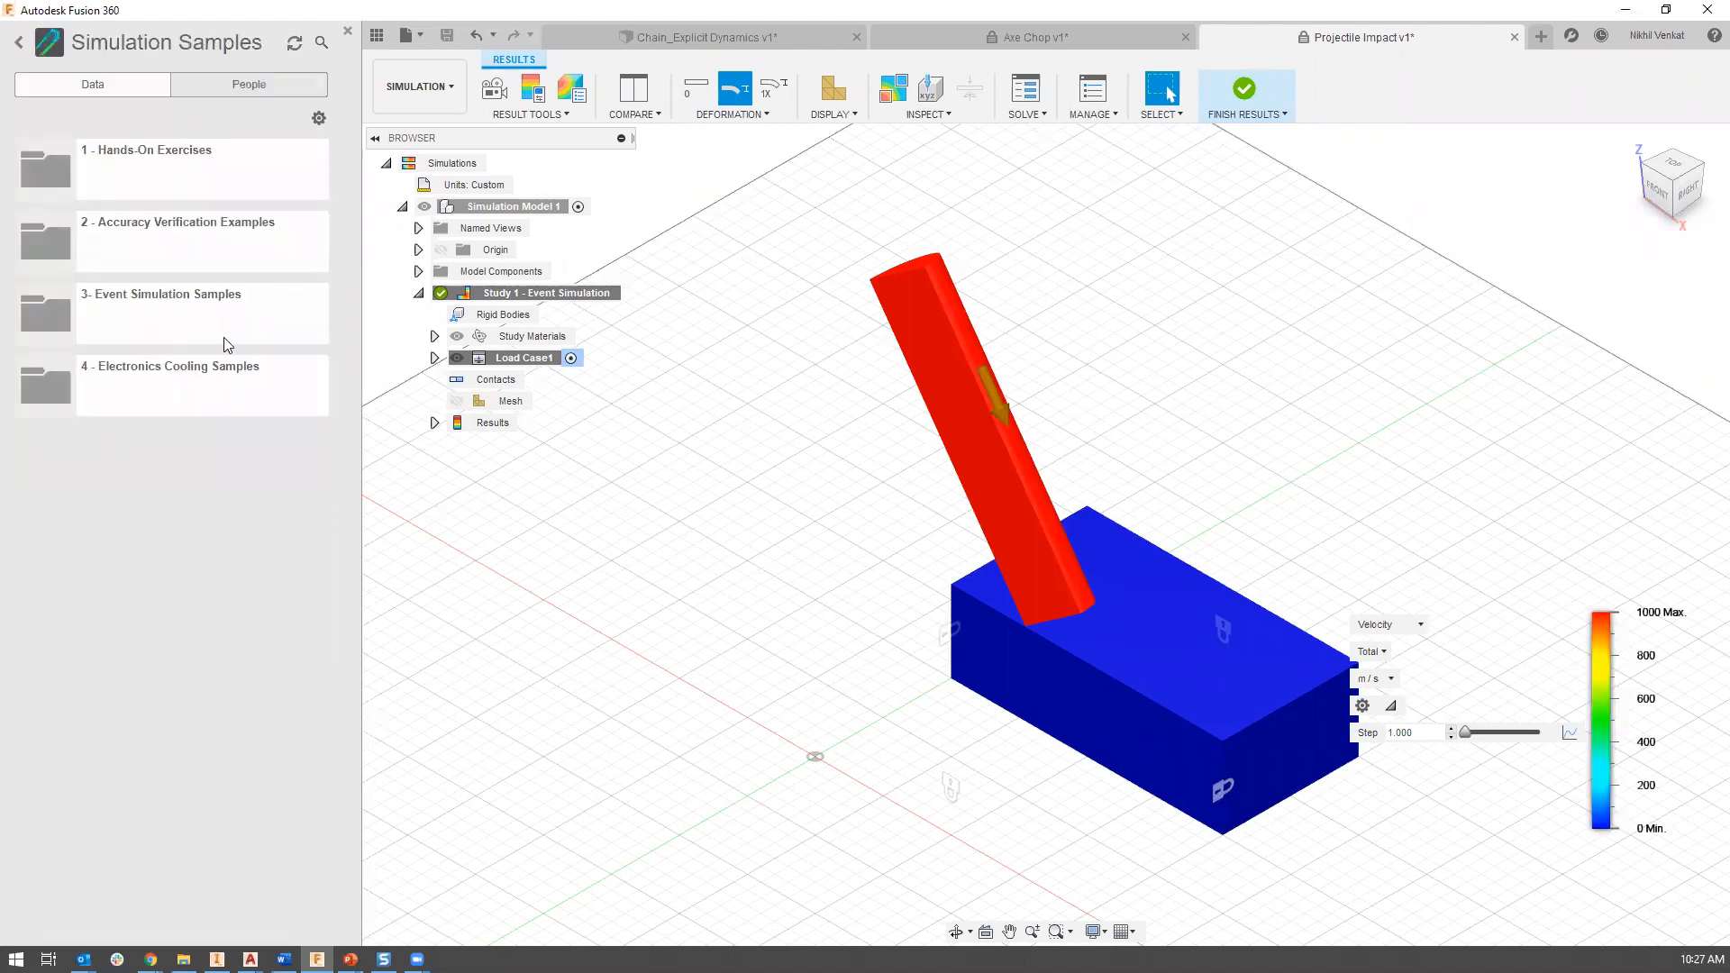
left_click(135, 290)
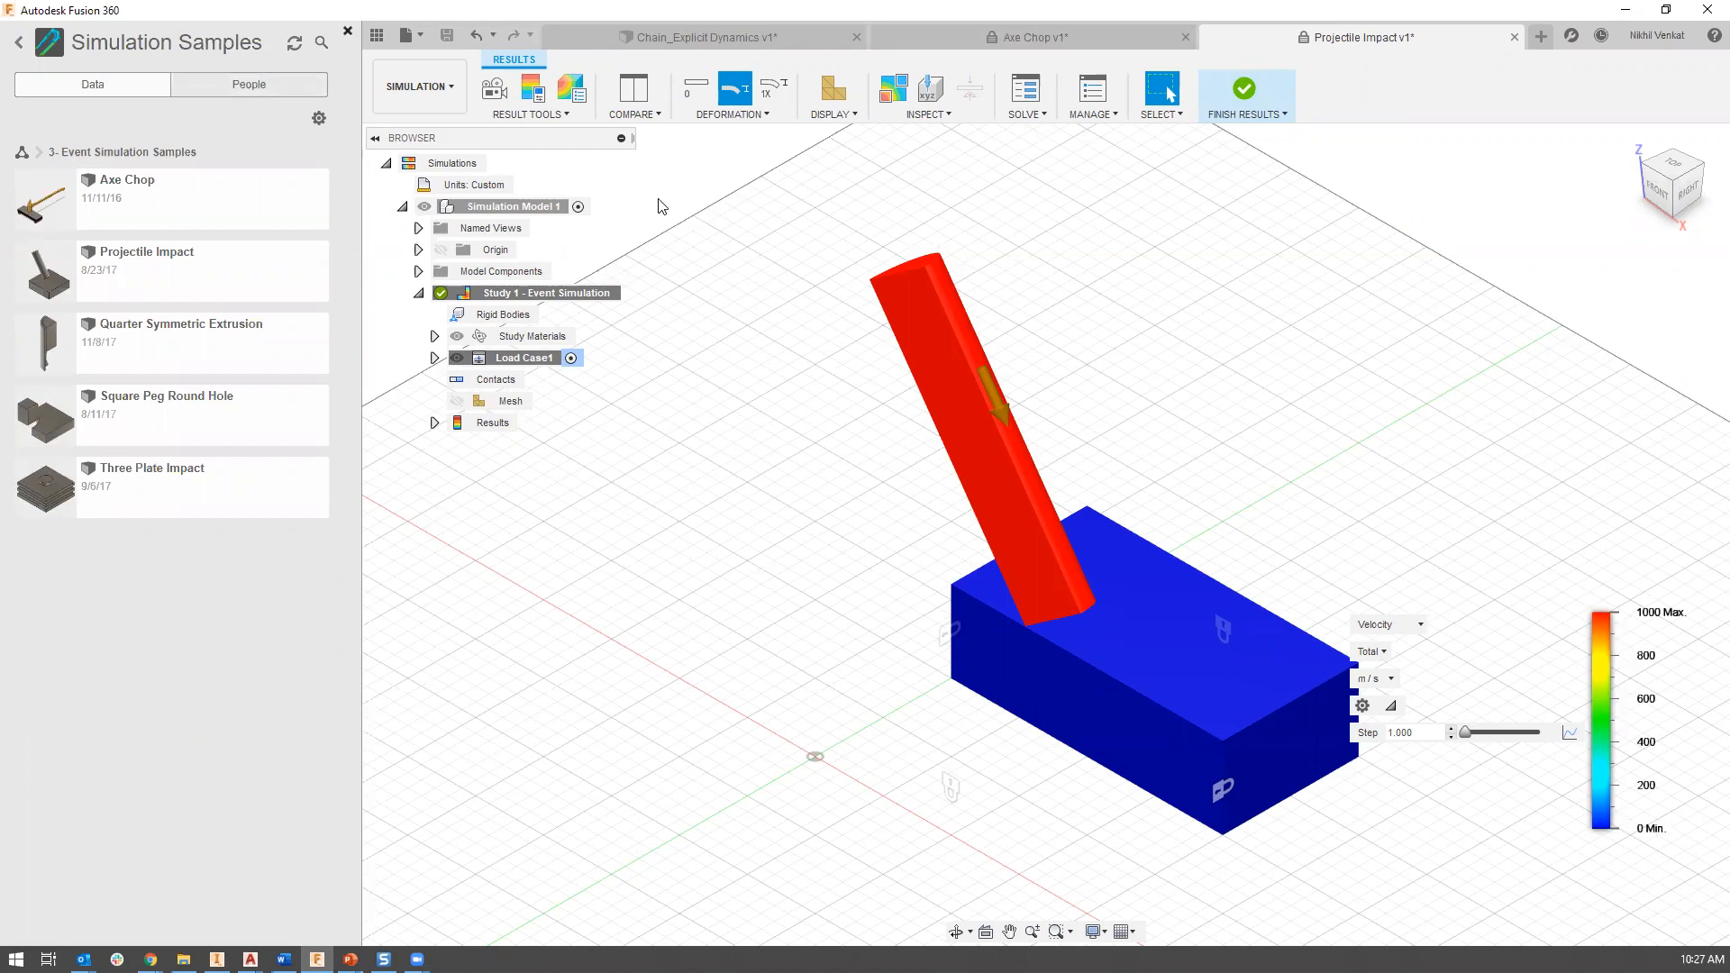
left_click(347, 30)
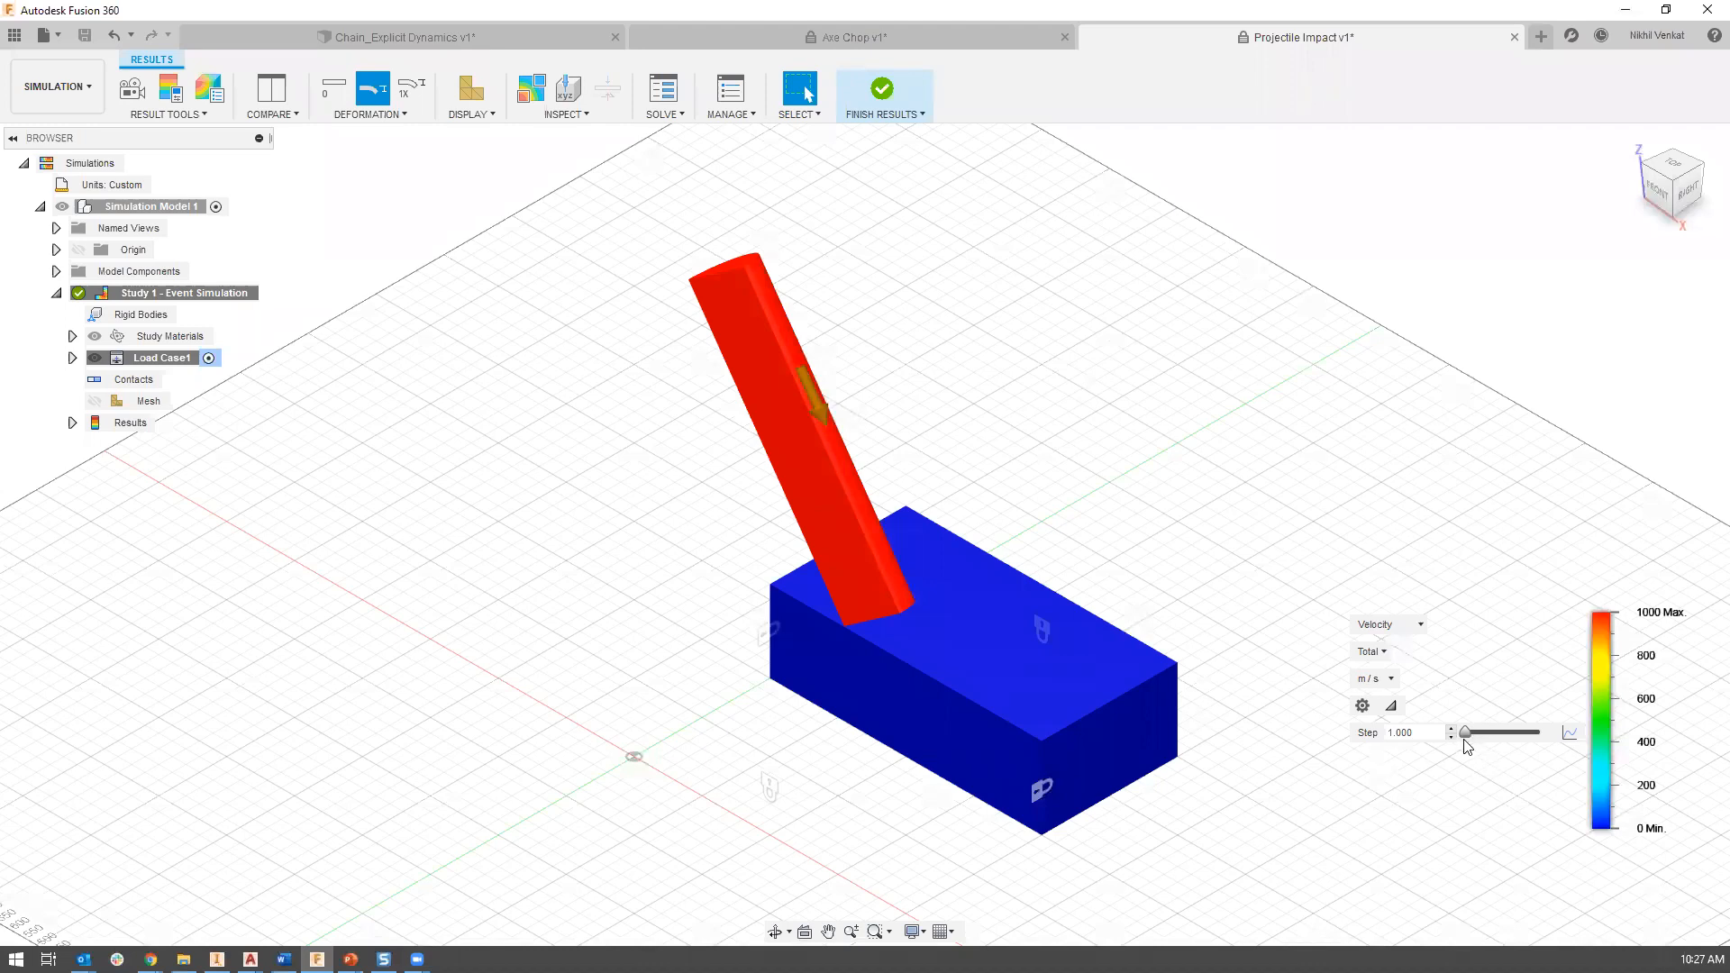
Step through the Projectile Impact velocity results, and through the Axe Chop von Mises stress results up to step 21.
left_click_drag(1465, 735, 1543, 728)
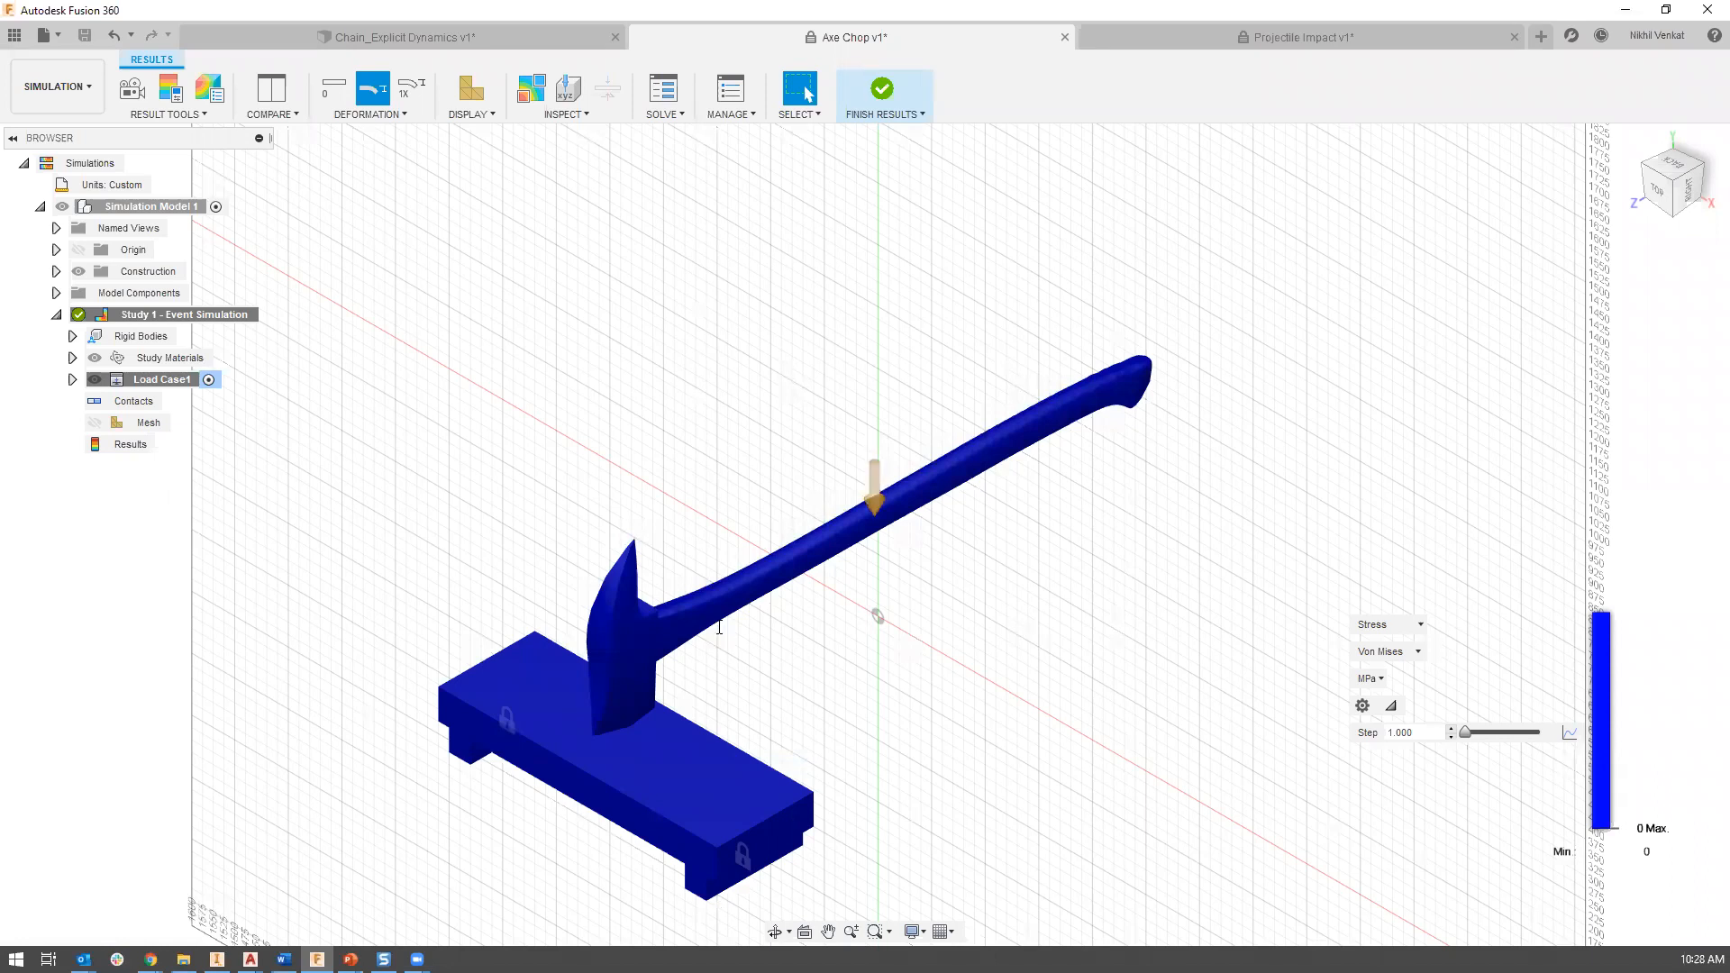
left_click_drag(1479, 734, 1518, 741)
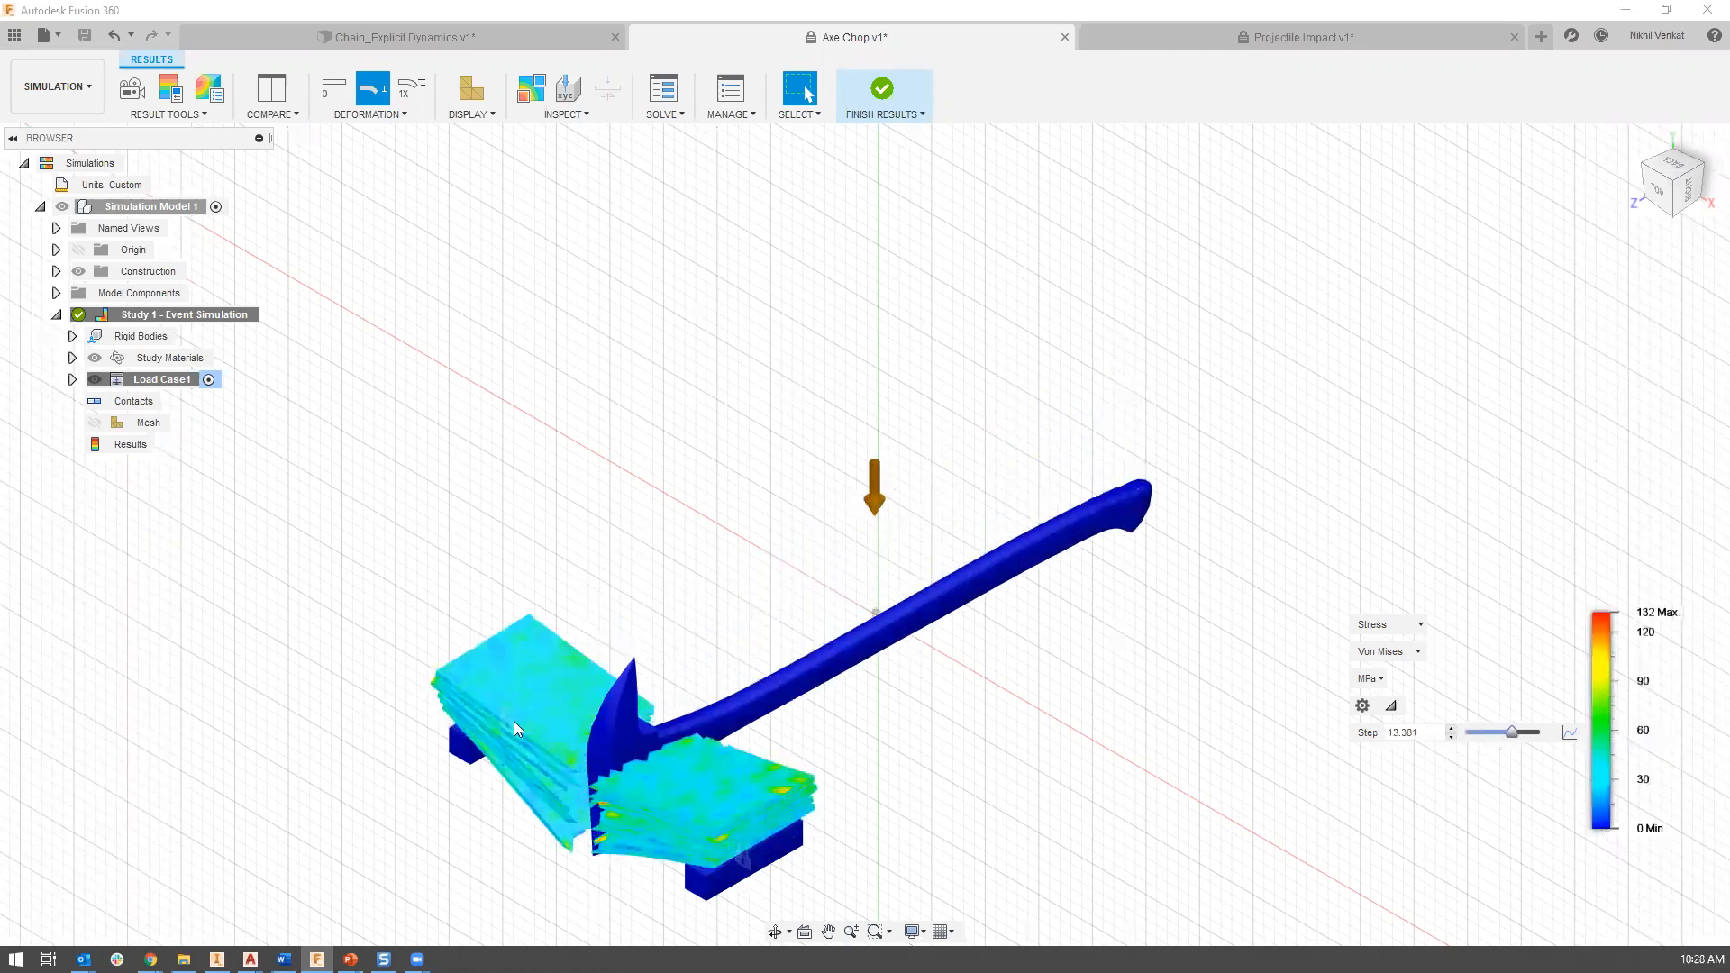
scroll(595, 846, "up", 6)
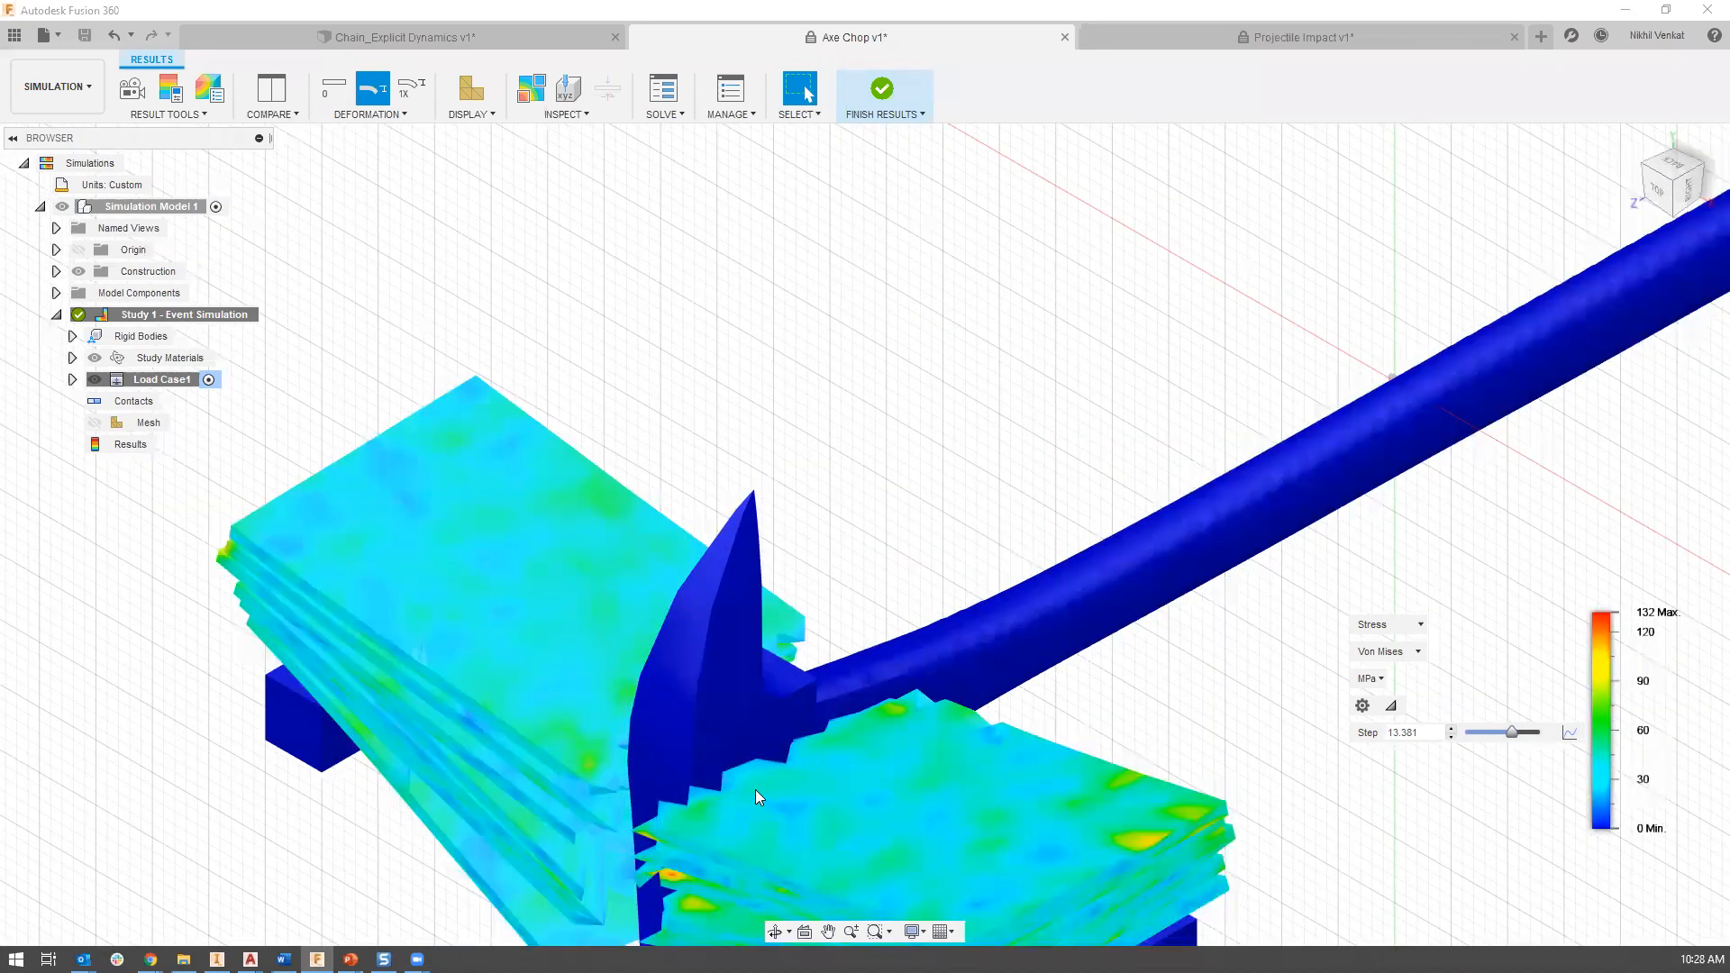
scroll(1521, 733, "down", 5)
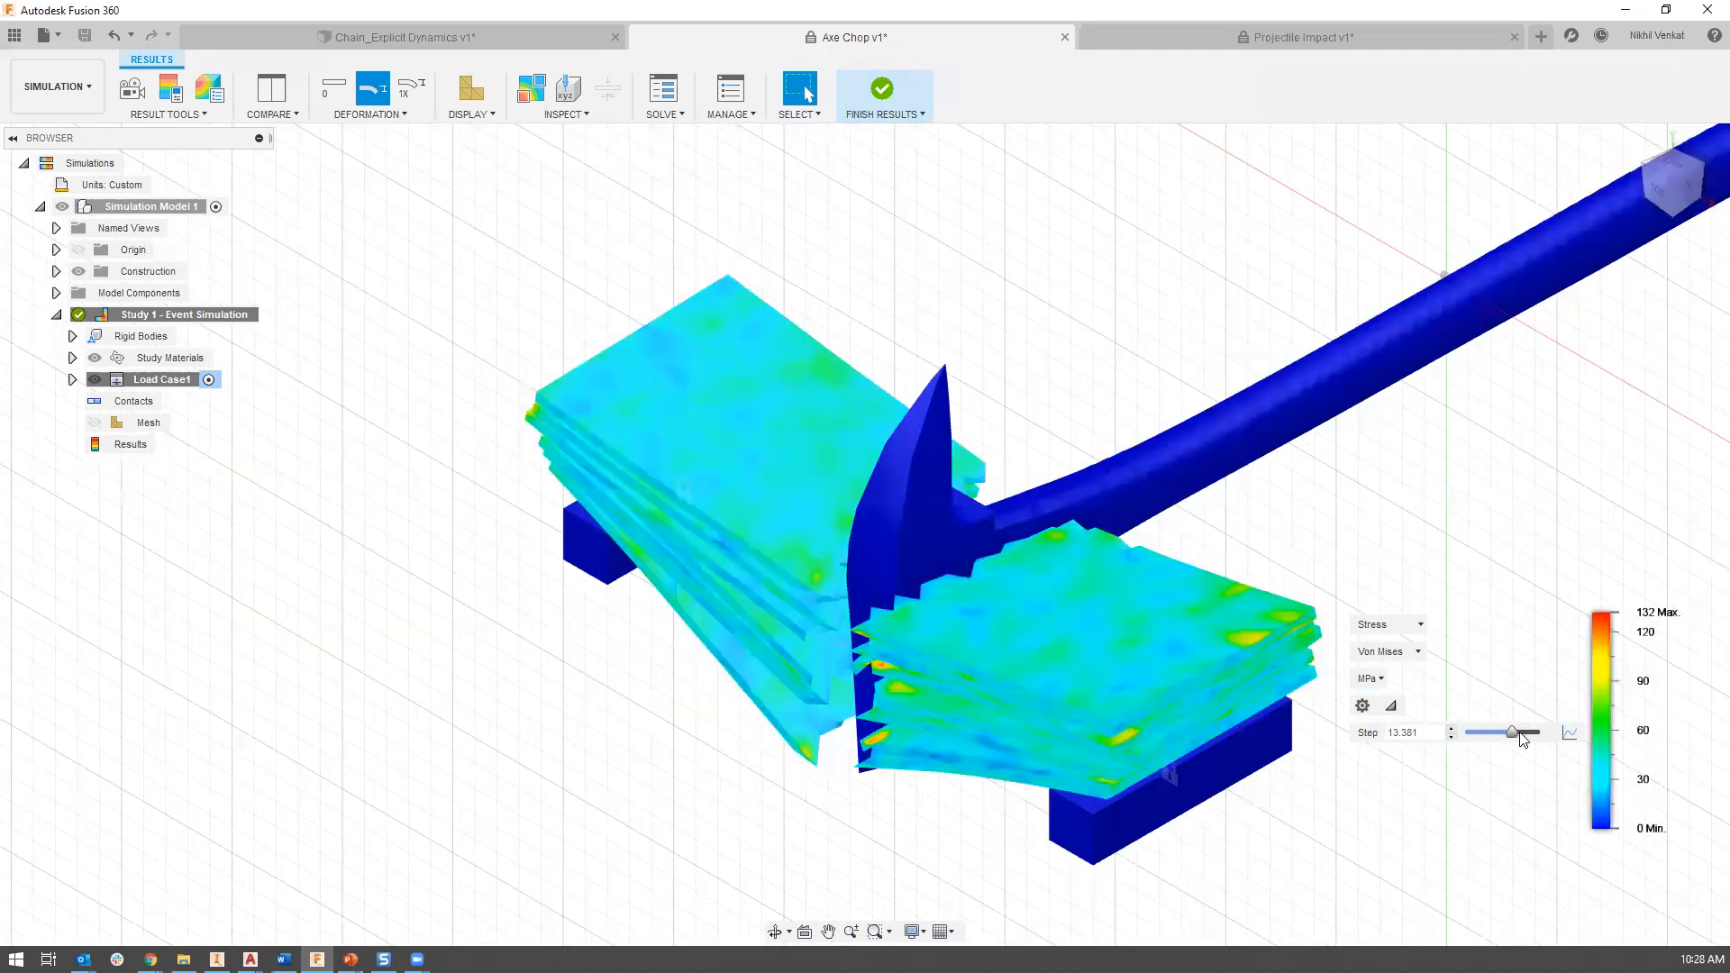
left_click(1531, 739)
left_click(1543, 735)
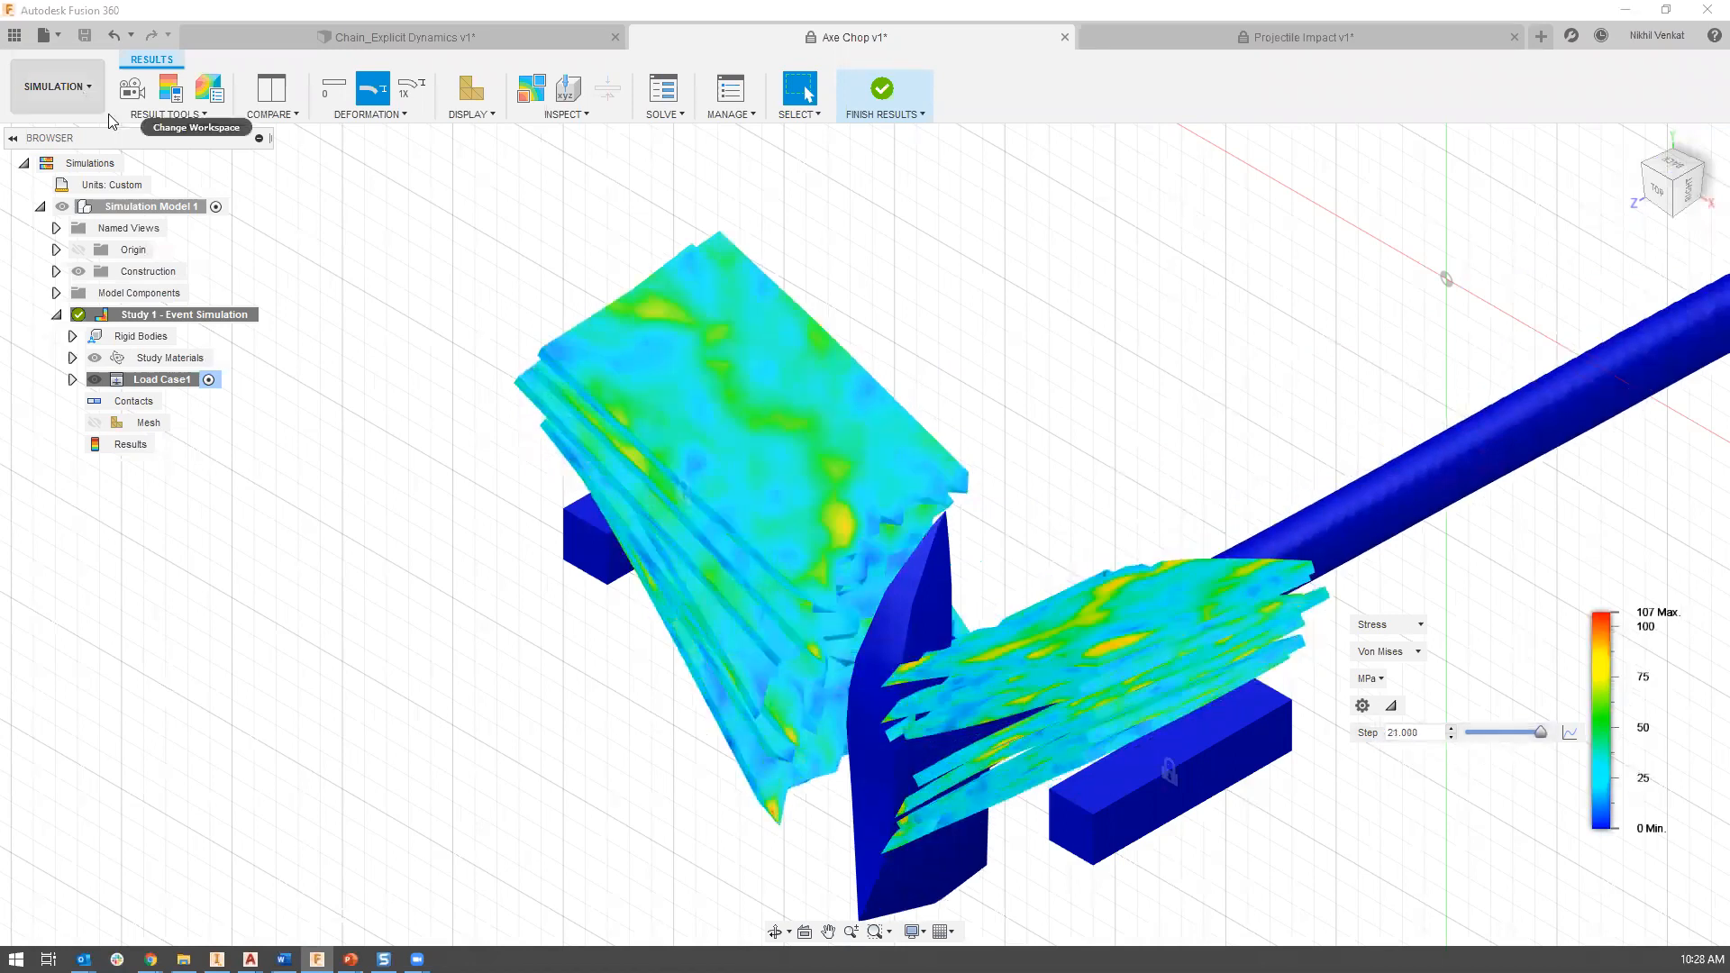
Switch Axe Chop to the Design workspace and back to Simulation, examine the Event Simulation (Preview) study type, and cancel the new study.
left_click(40, 71)
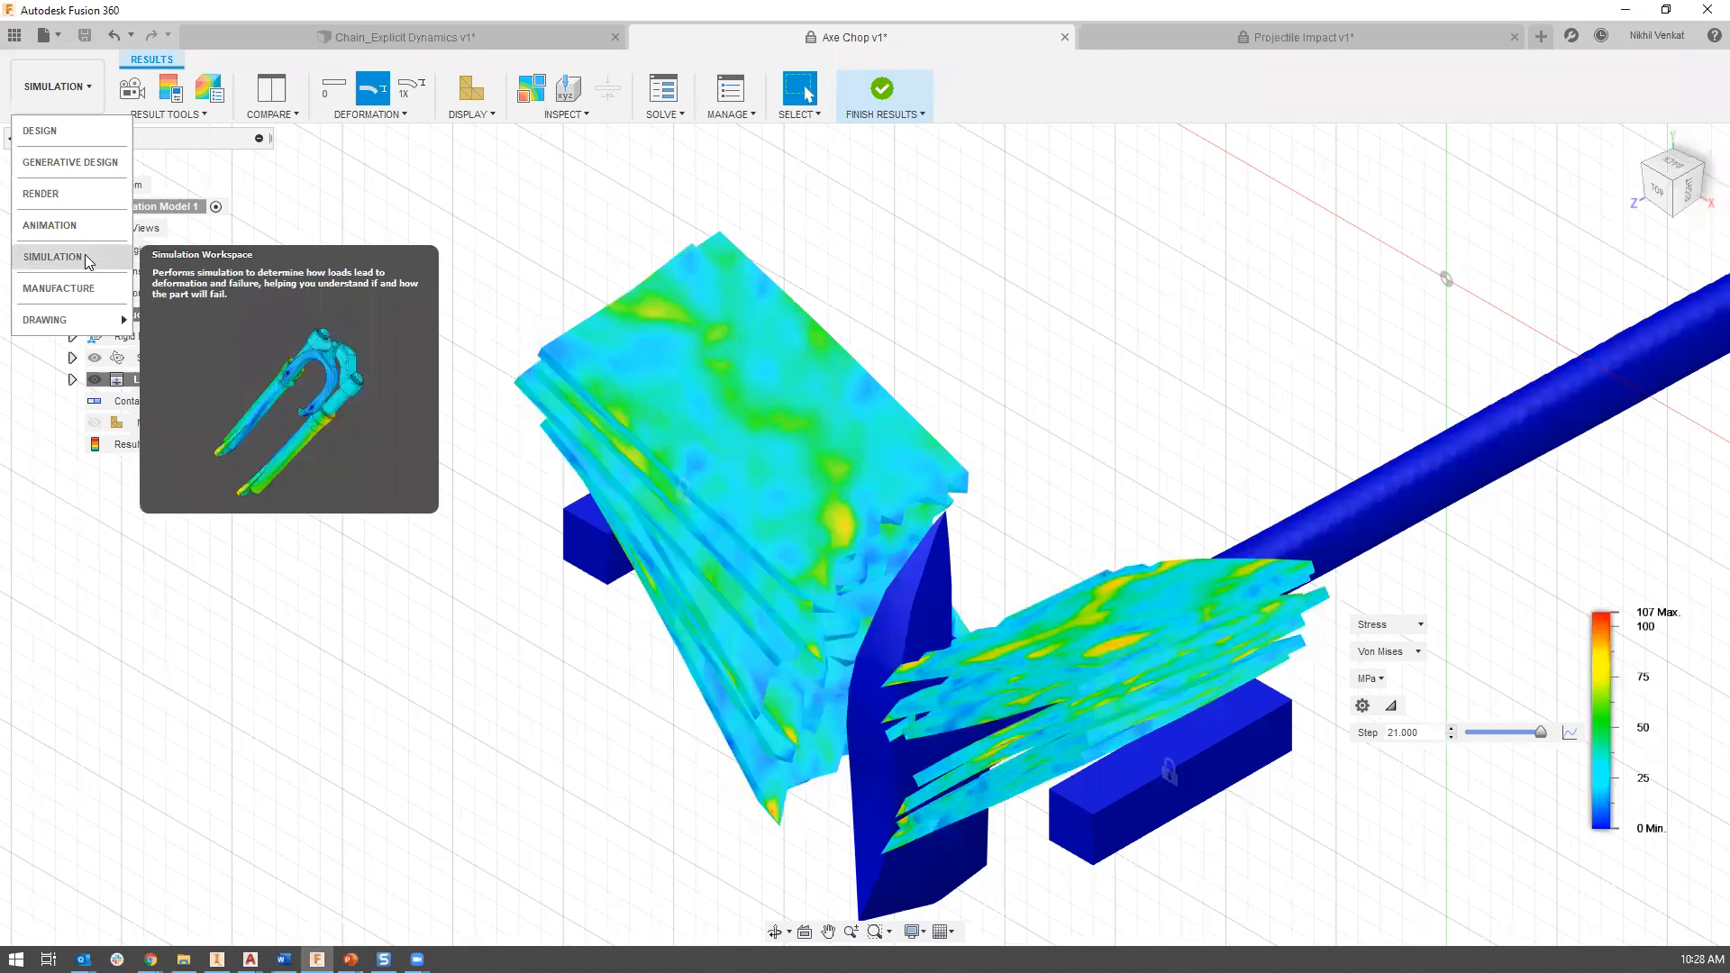
left_click(87, 260)
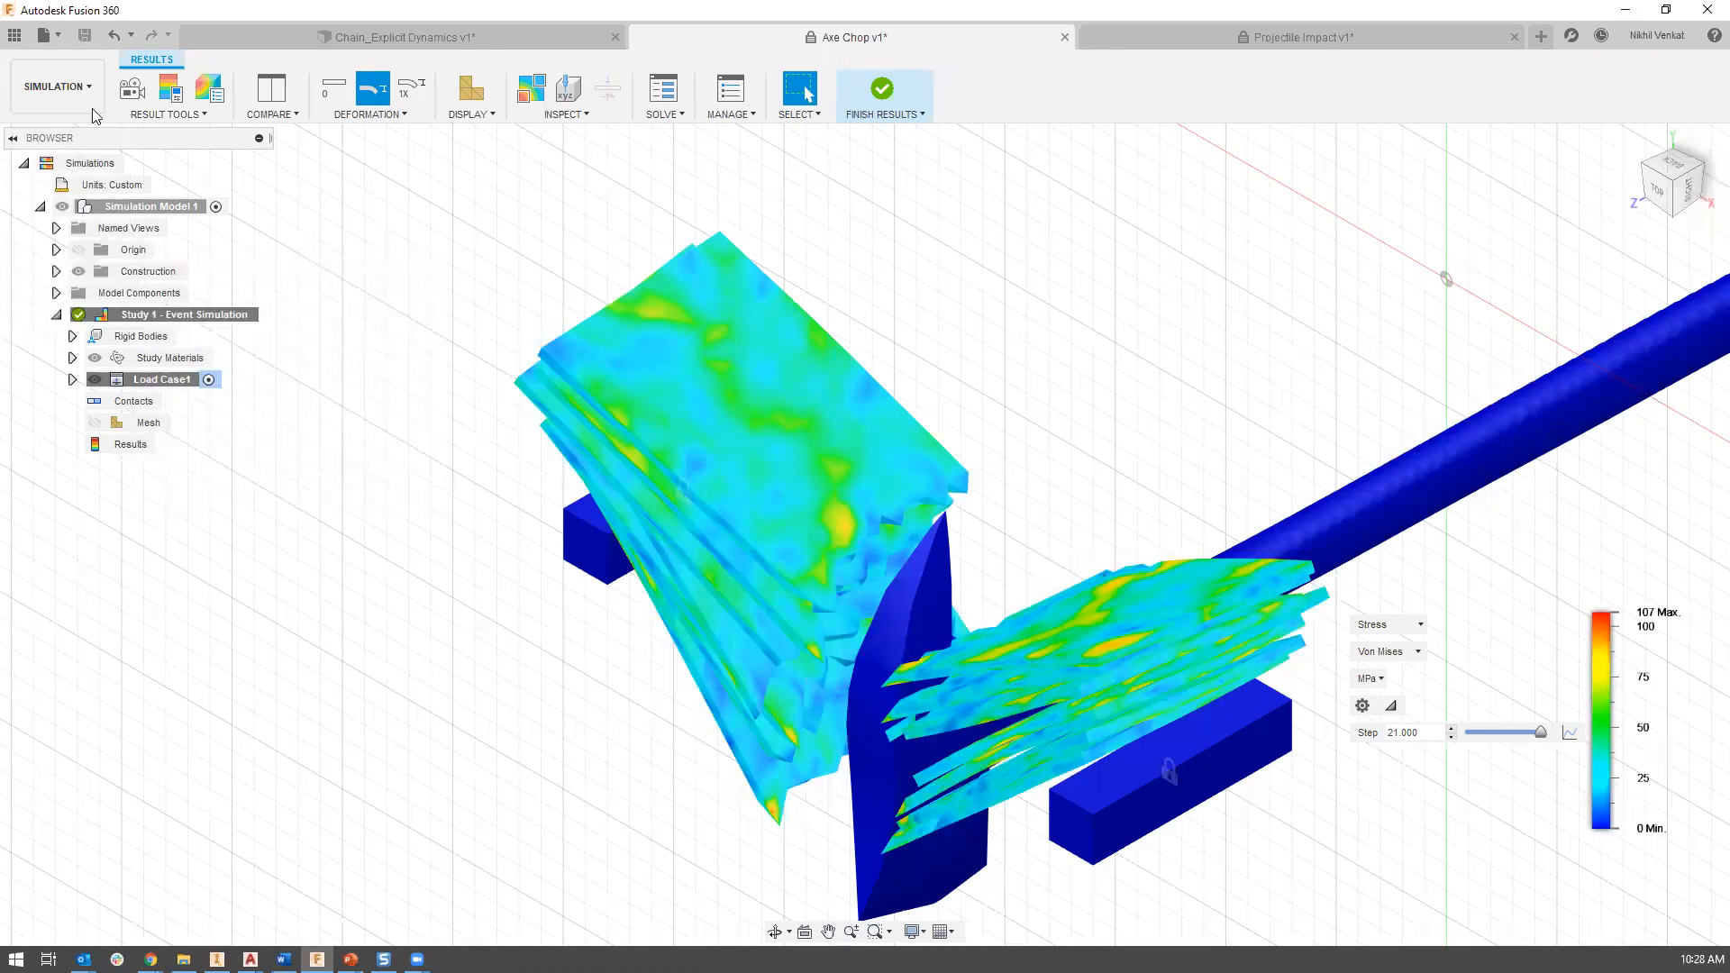
left_click(70, 94)
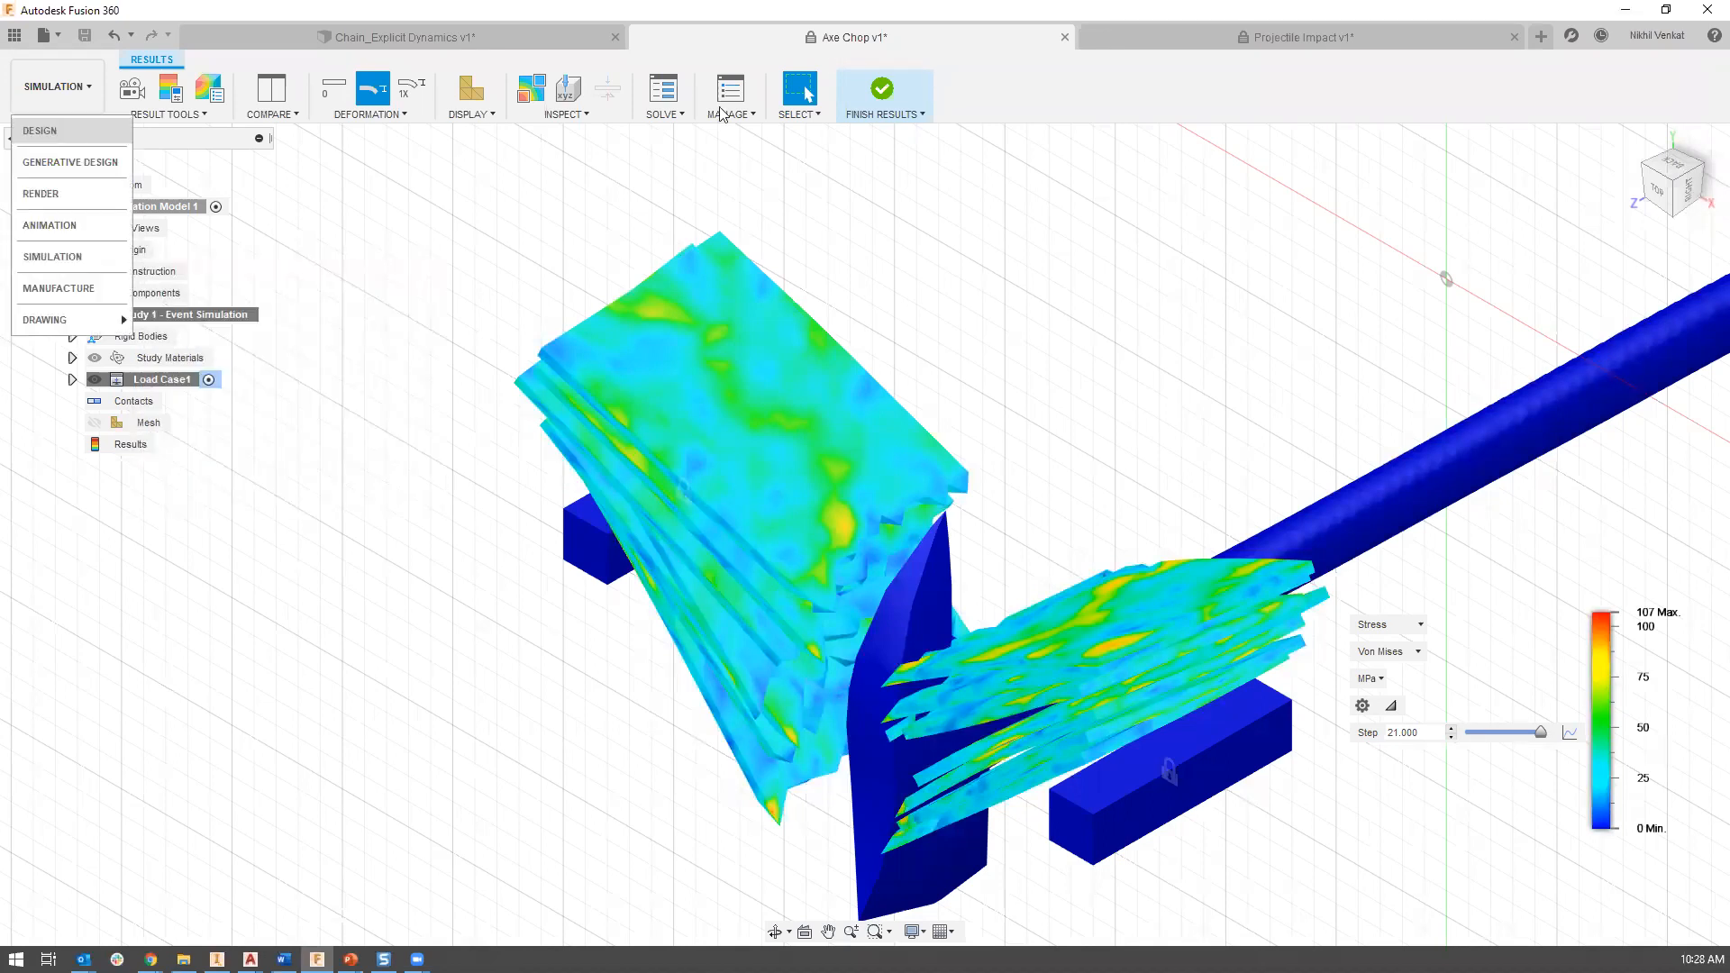
left_click(56, 128)
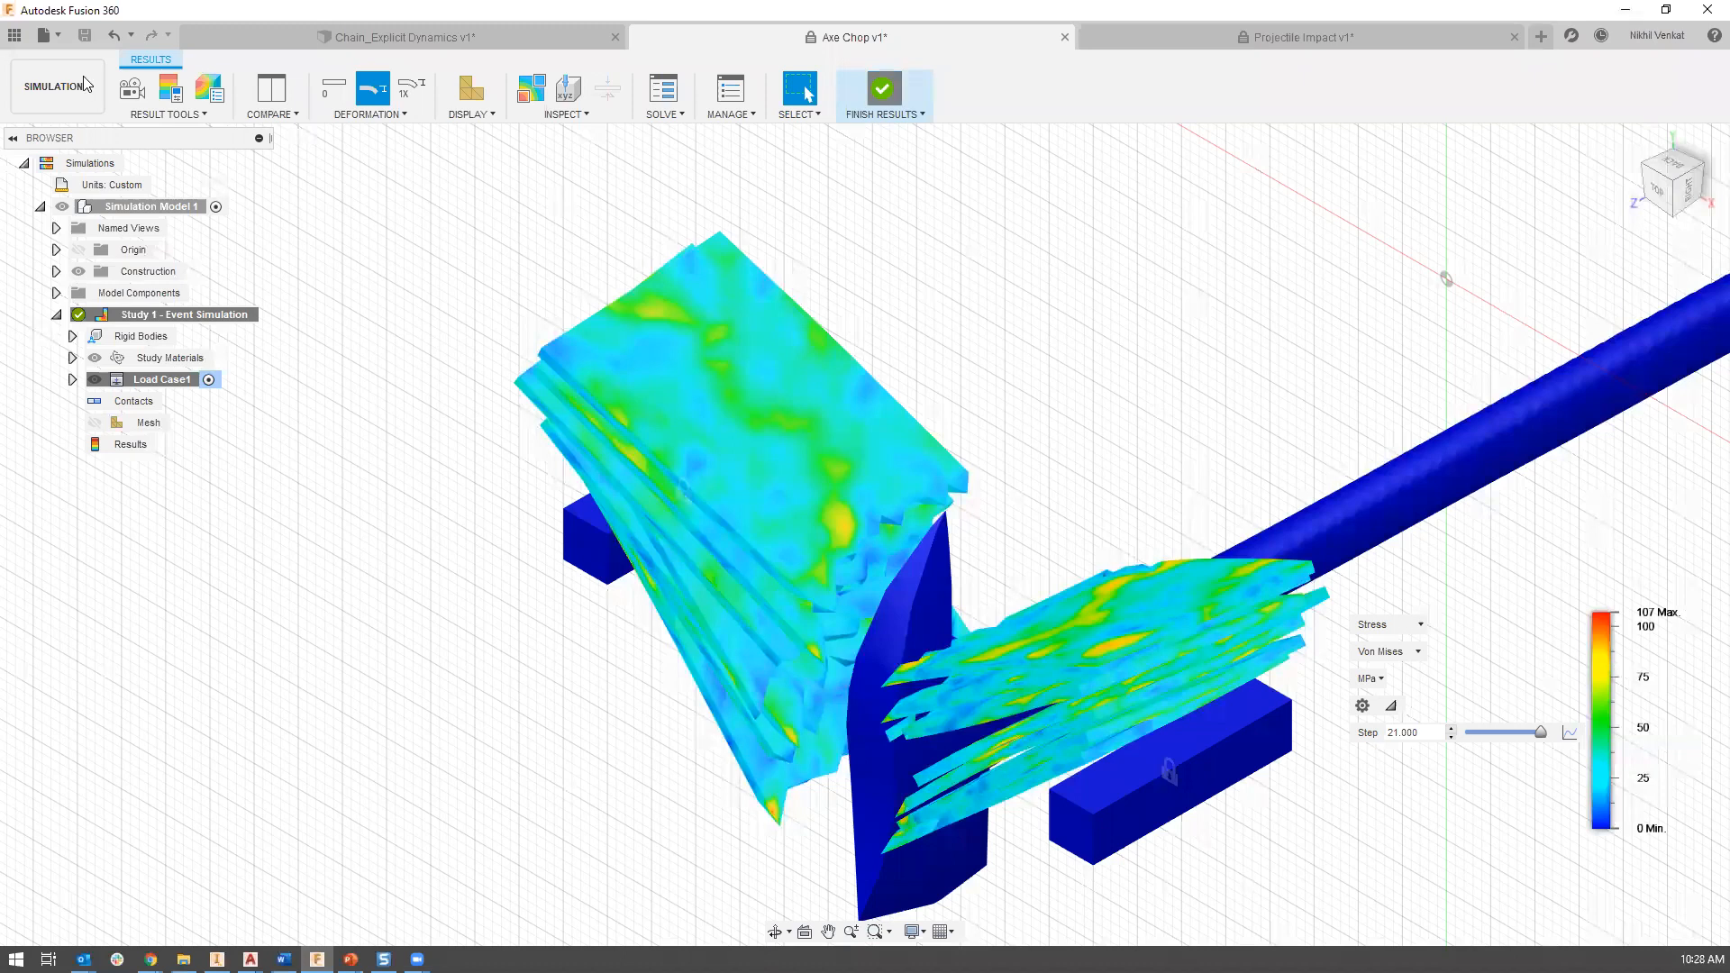
left_click(85, 84)
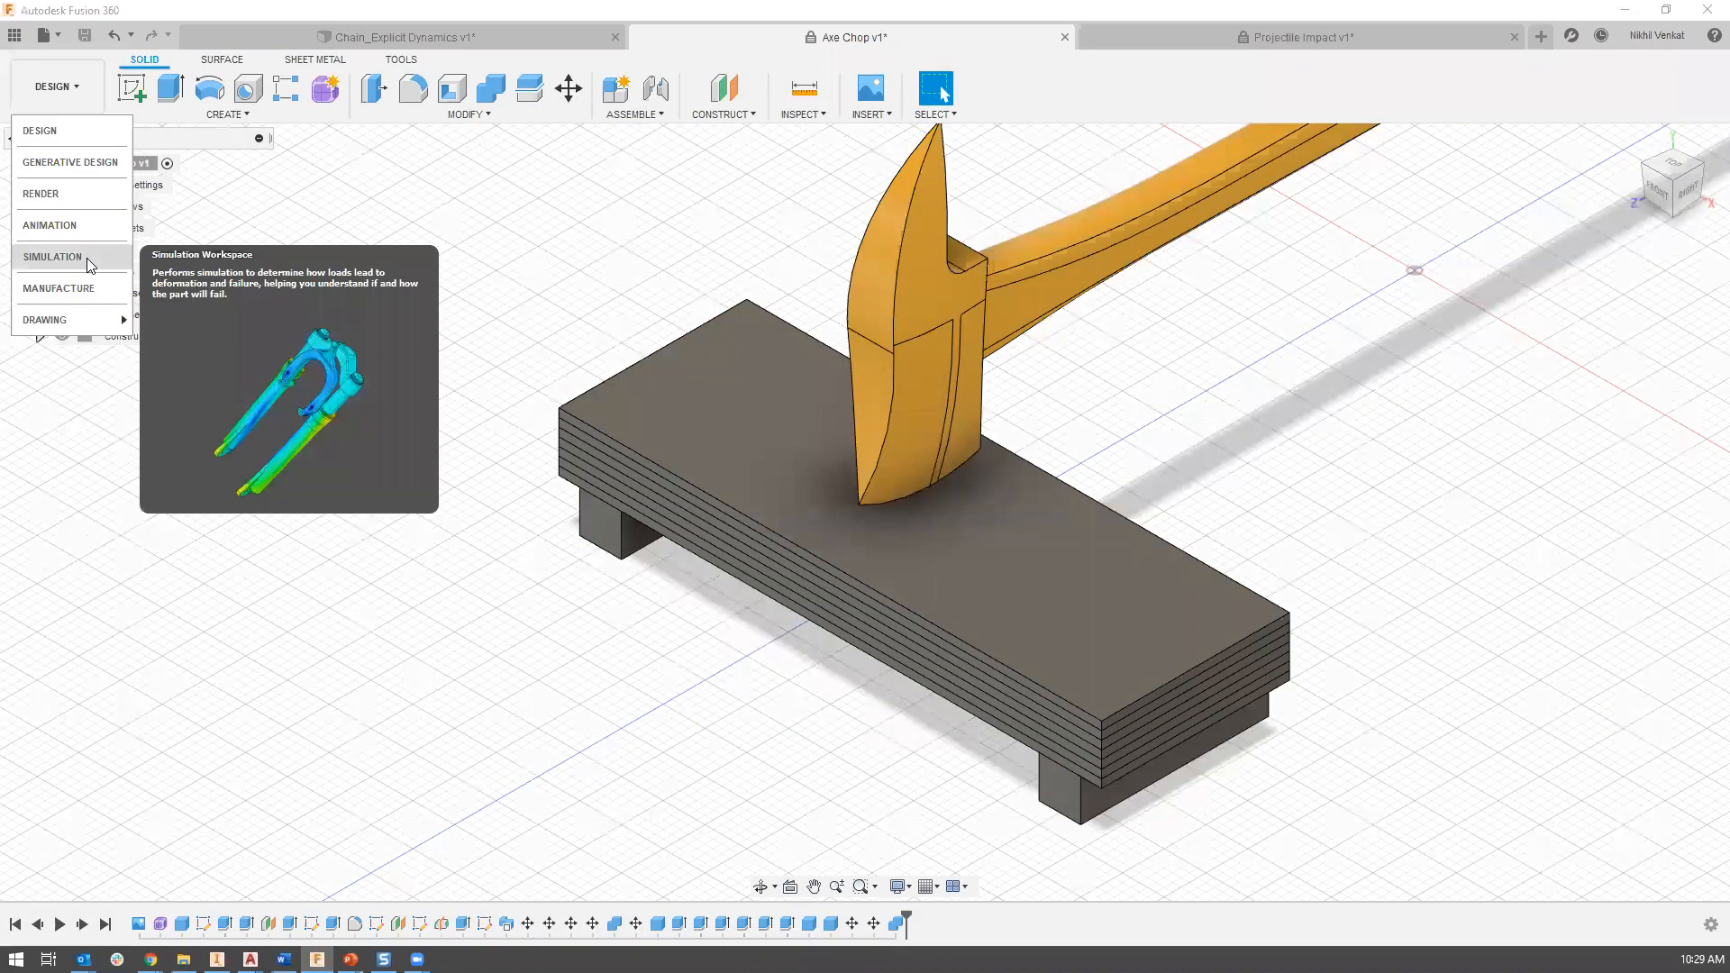
left_click(87, 258)
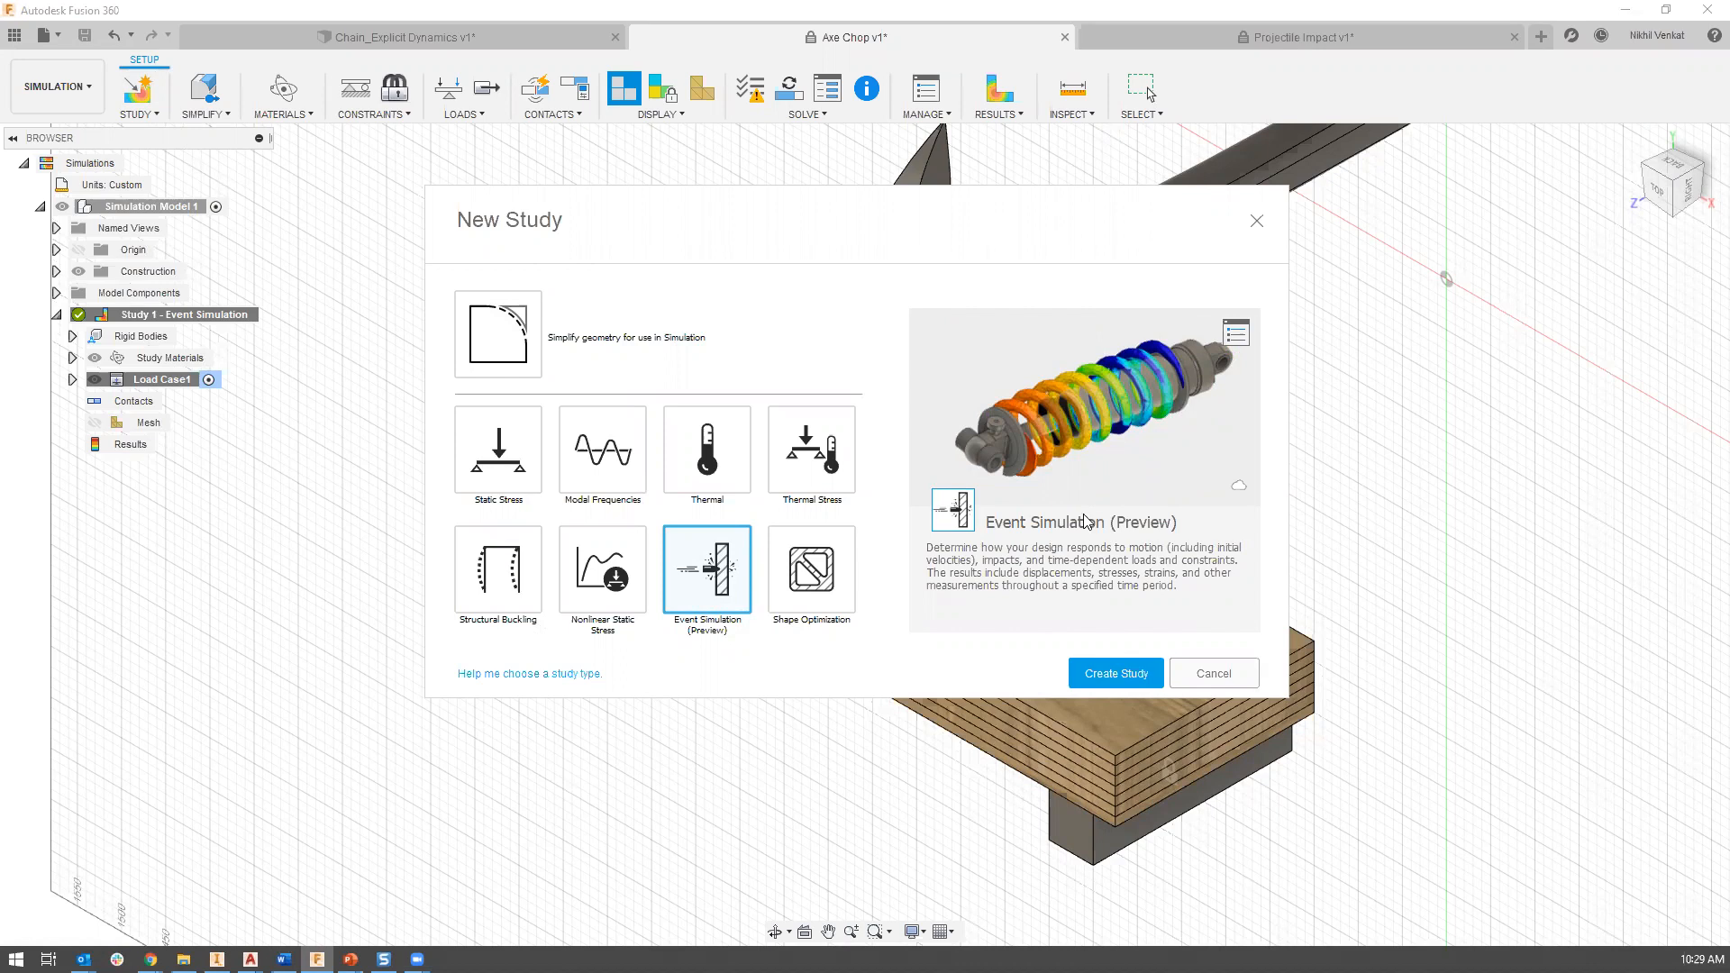
left_click(1215, 675)
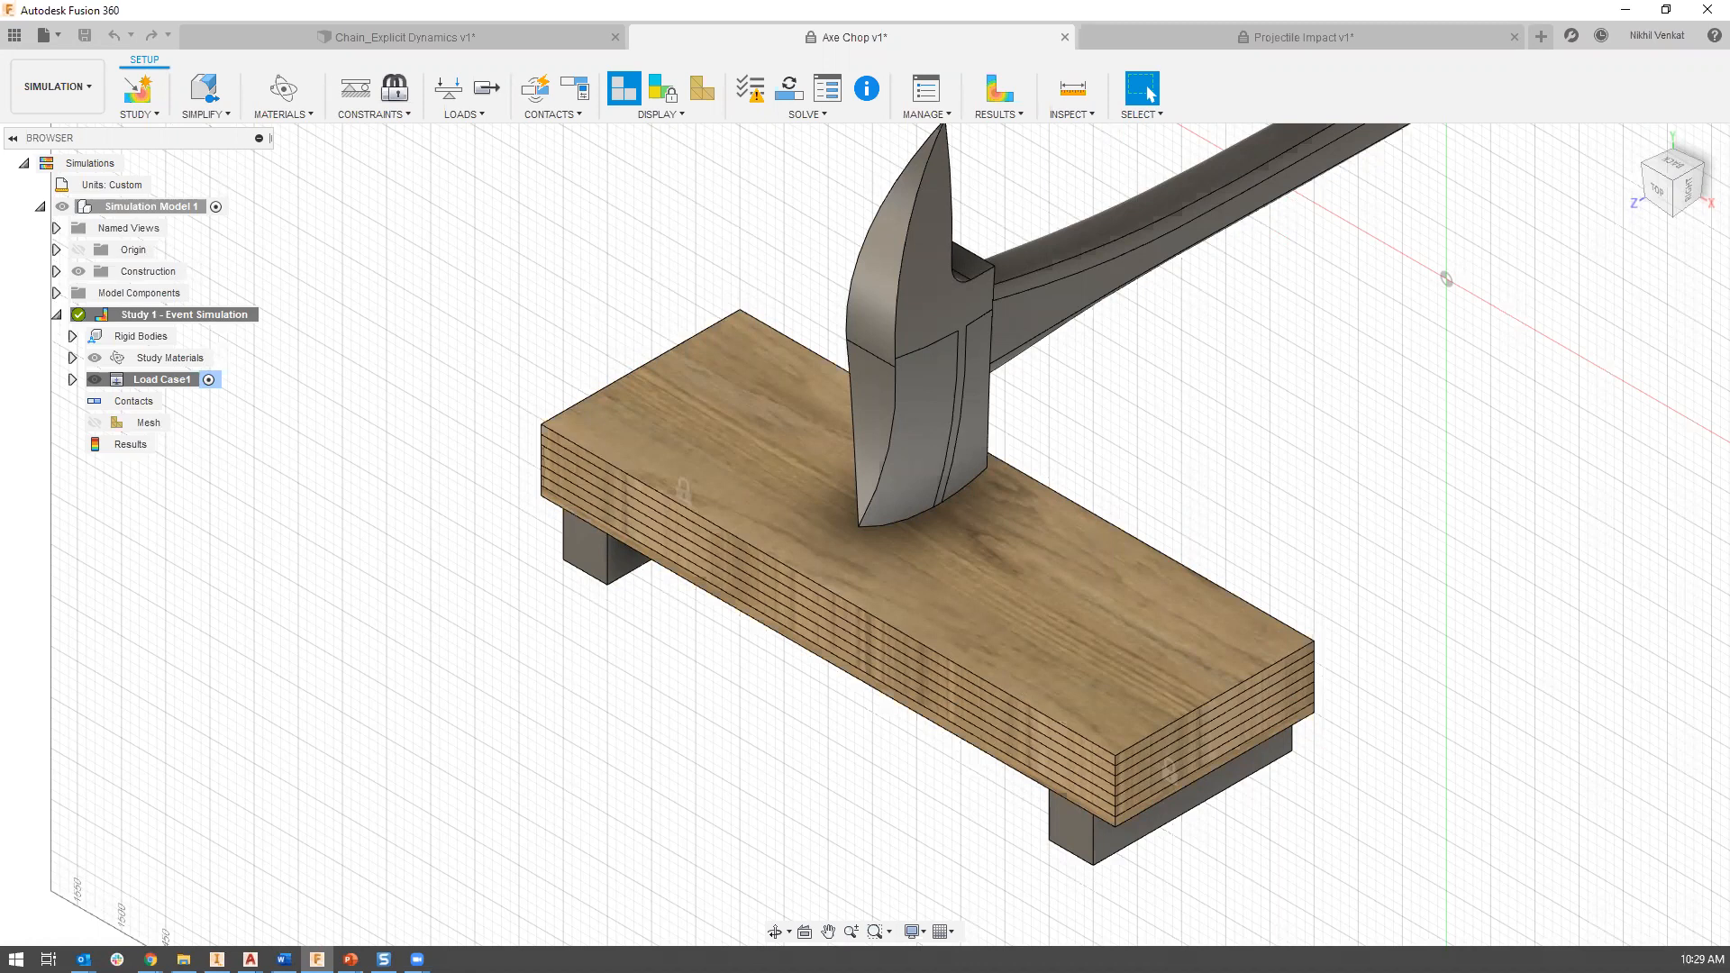
Back in Inventor Nastran, examine the faces and settings of surface contact 1-2 in Chain_Explicit Dynamics_2 and close it without changes.
key("alt+Tab")
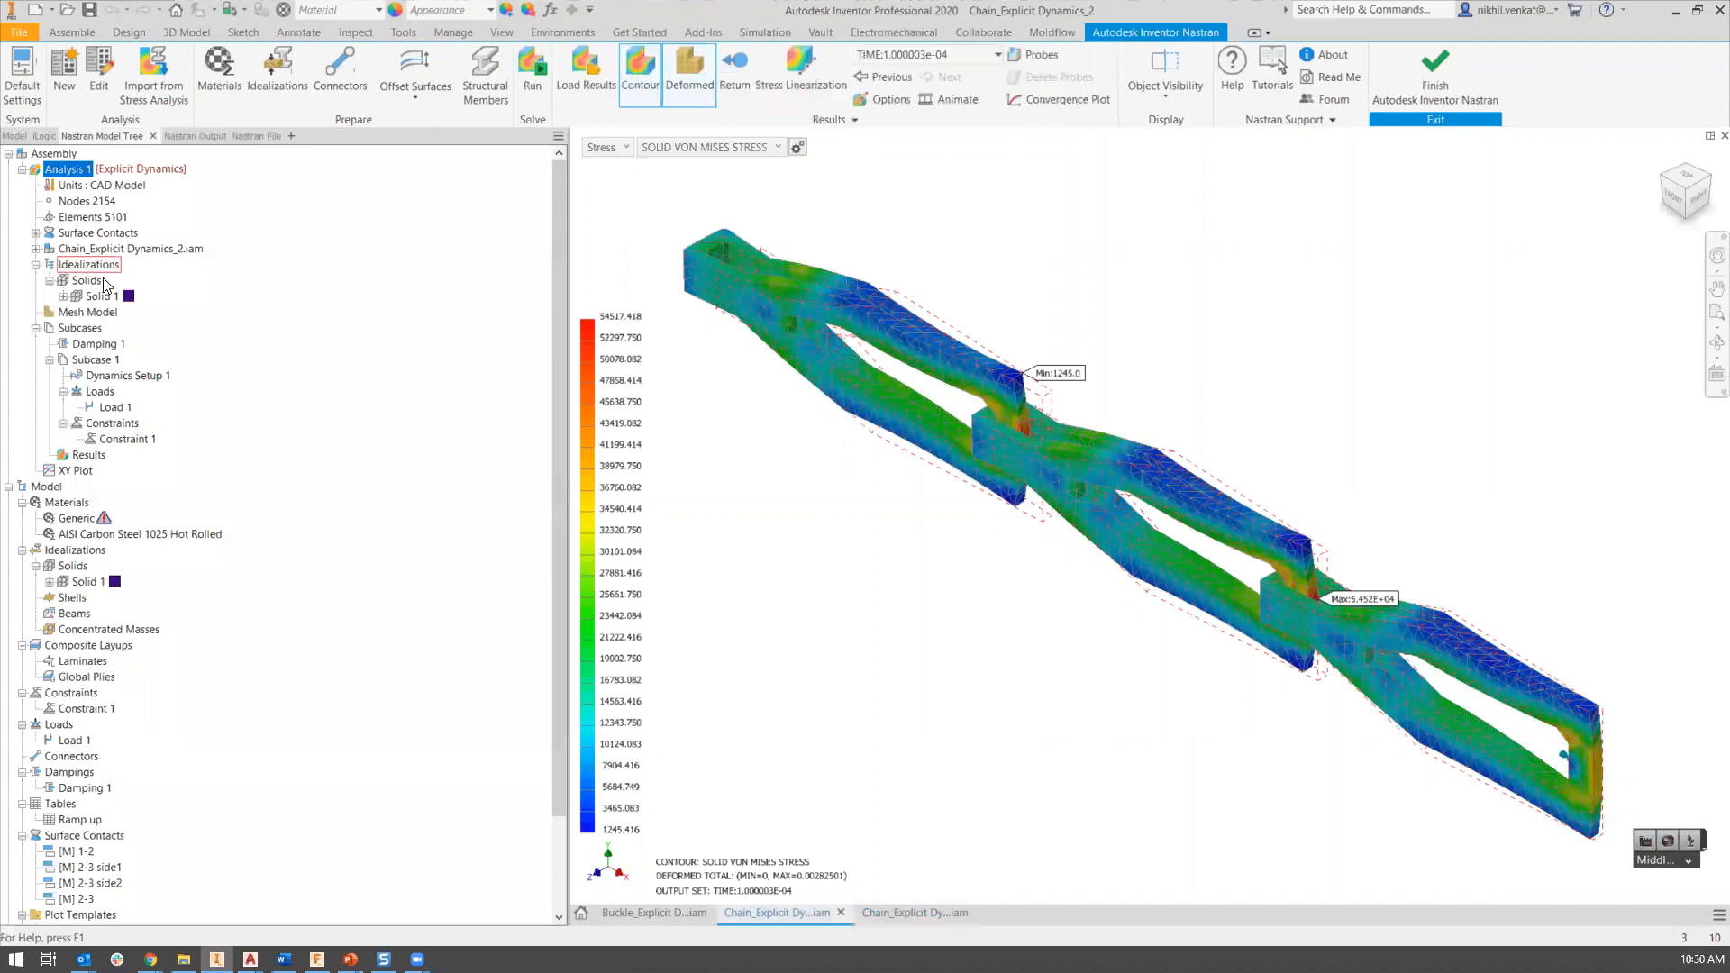
left_click(36, 233)
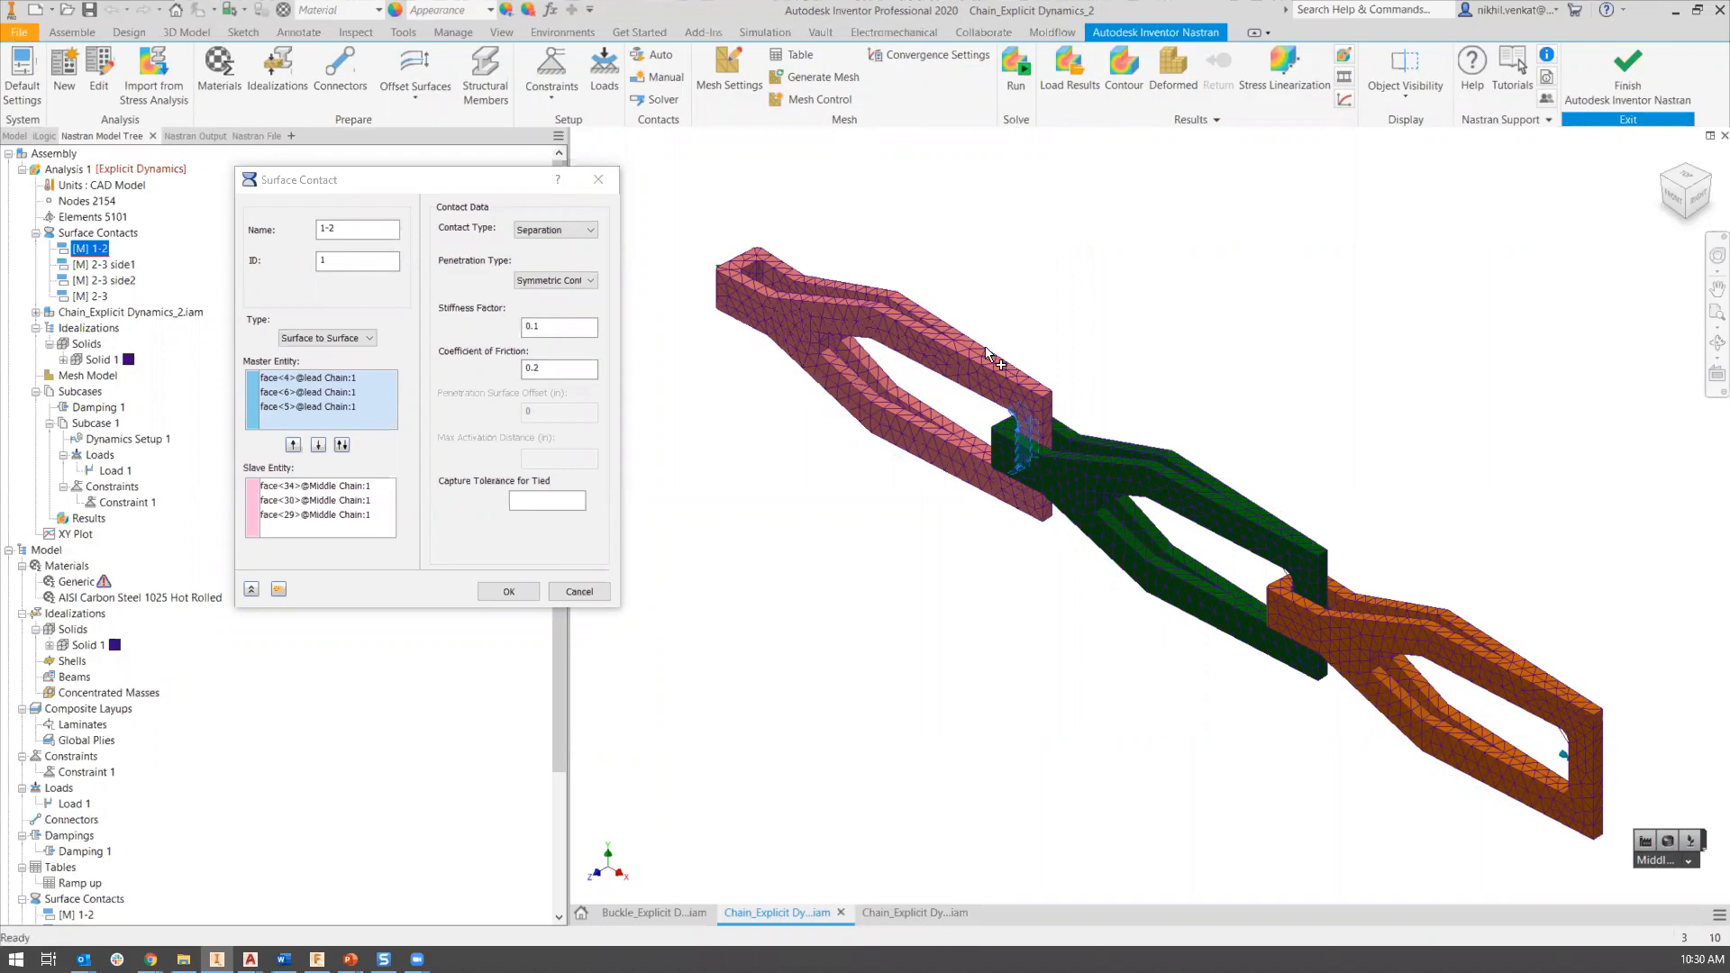
scroll(985, 320, "down", 5)
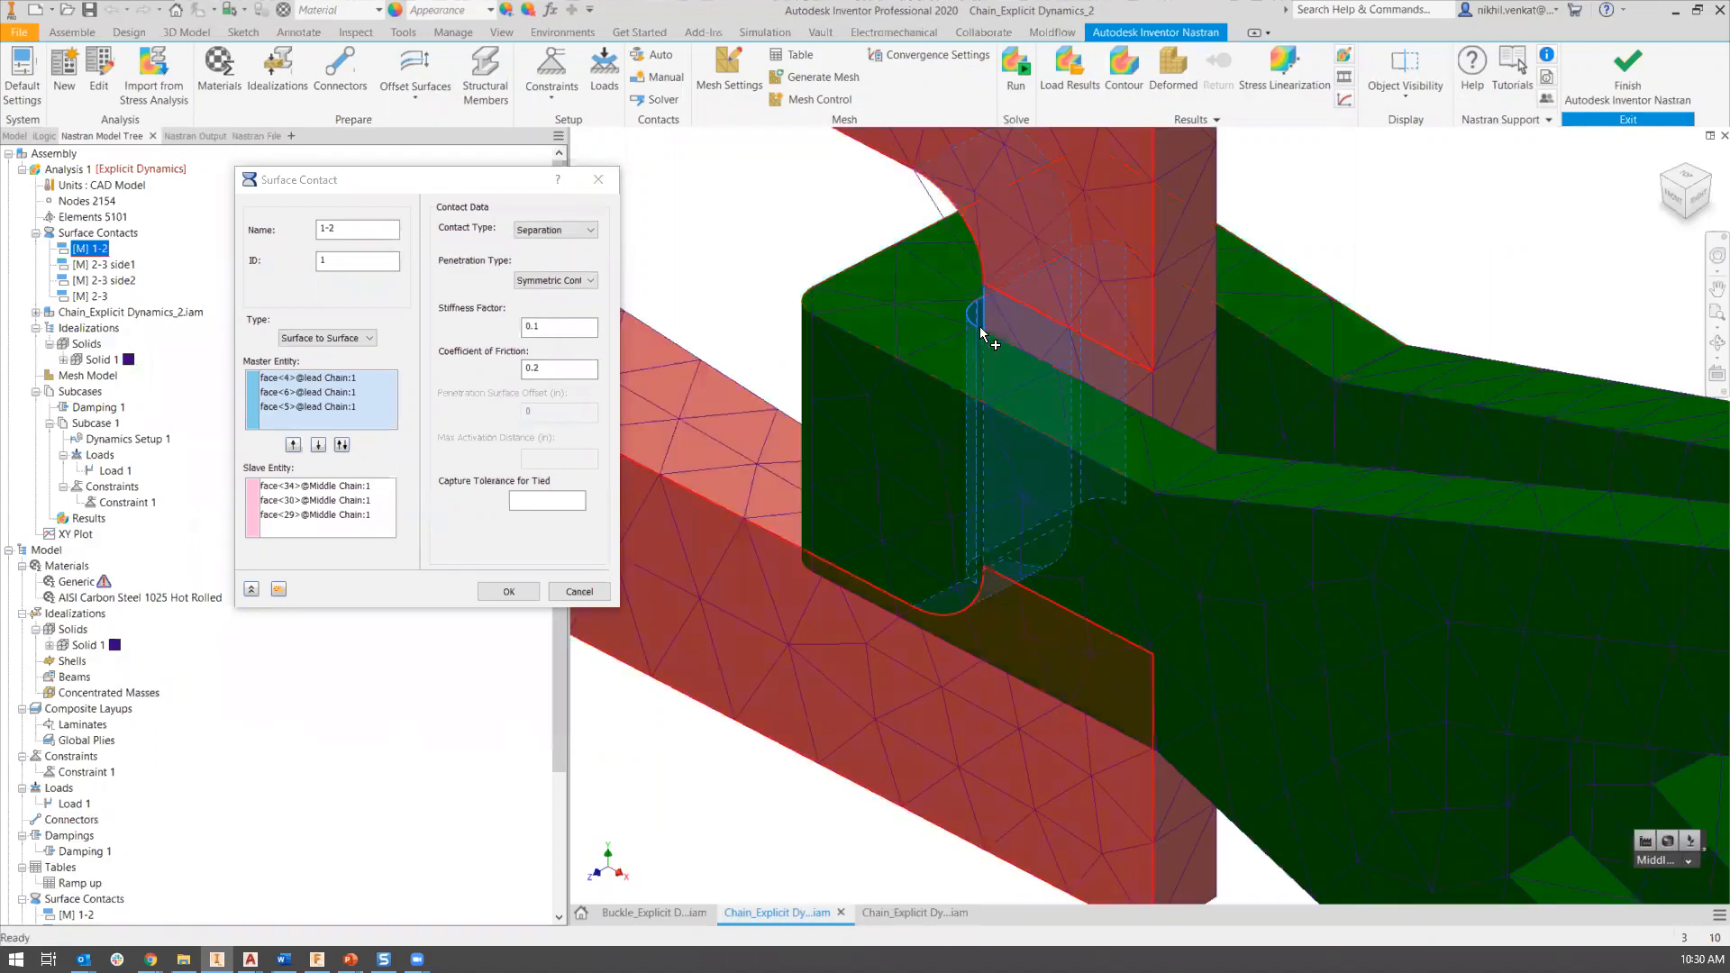
scroll(976, 337, "up", 3)
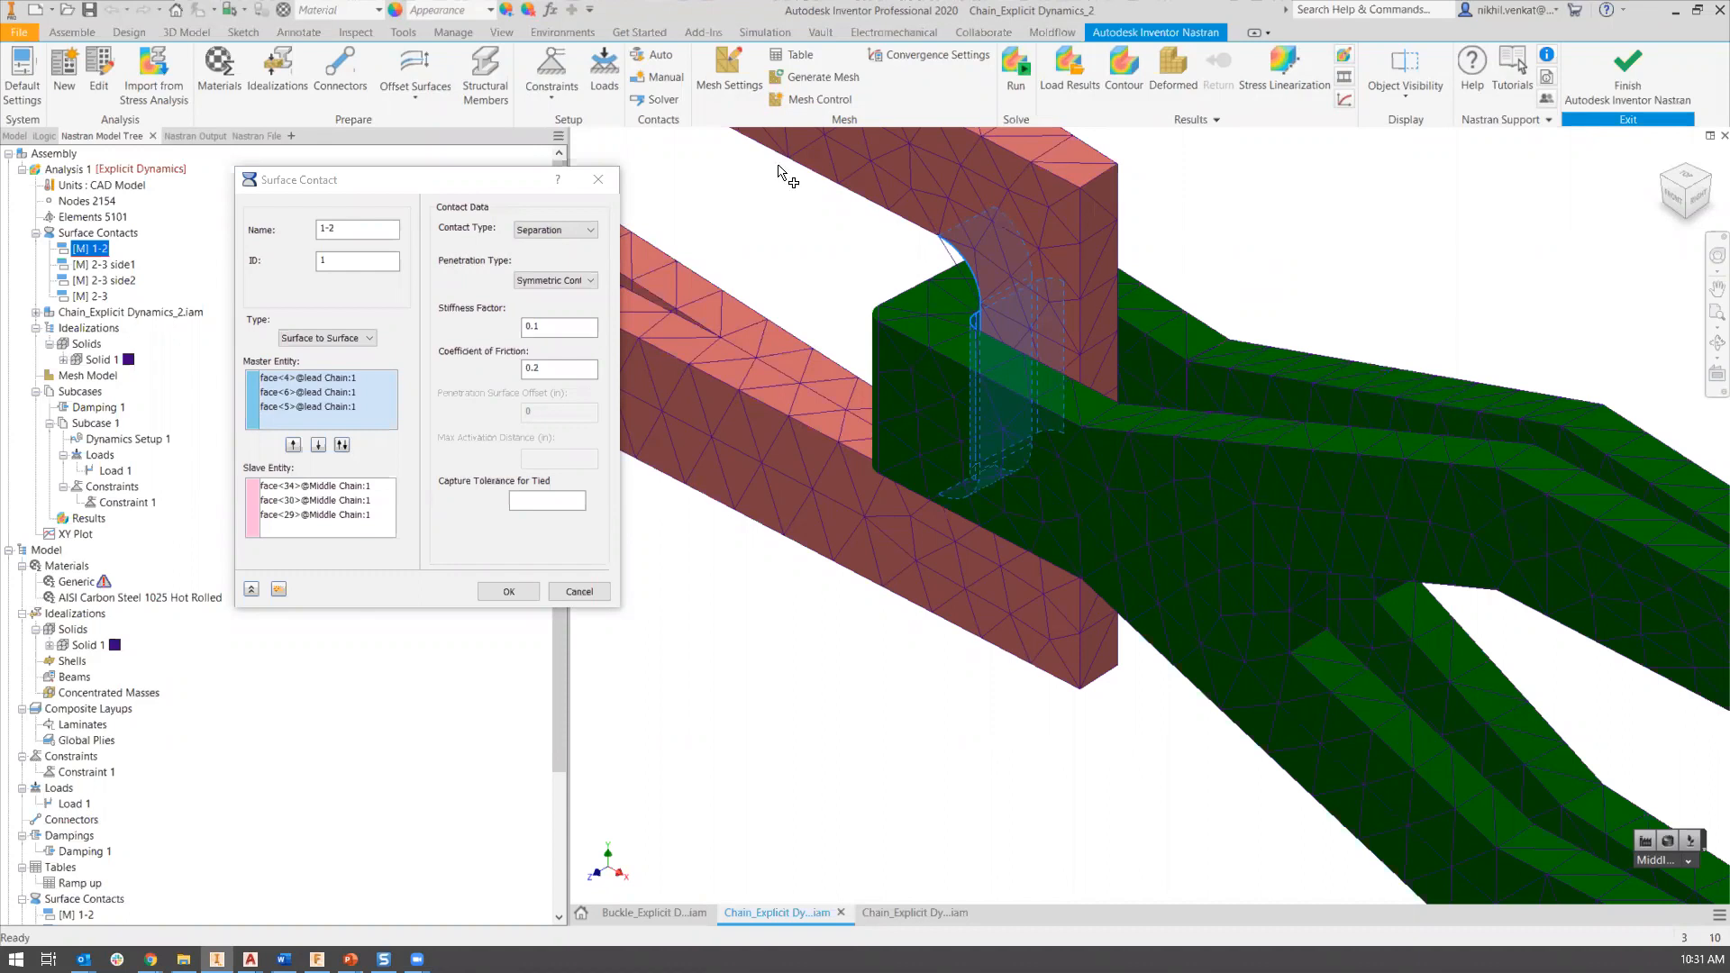
left_click(604, 181)
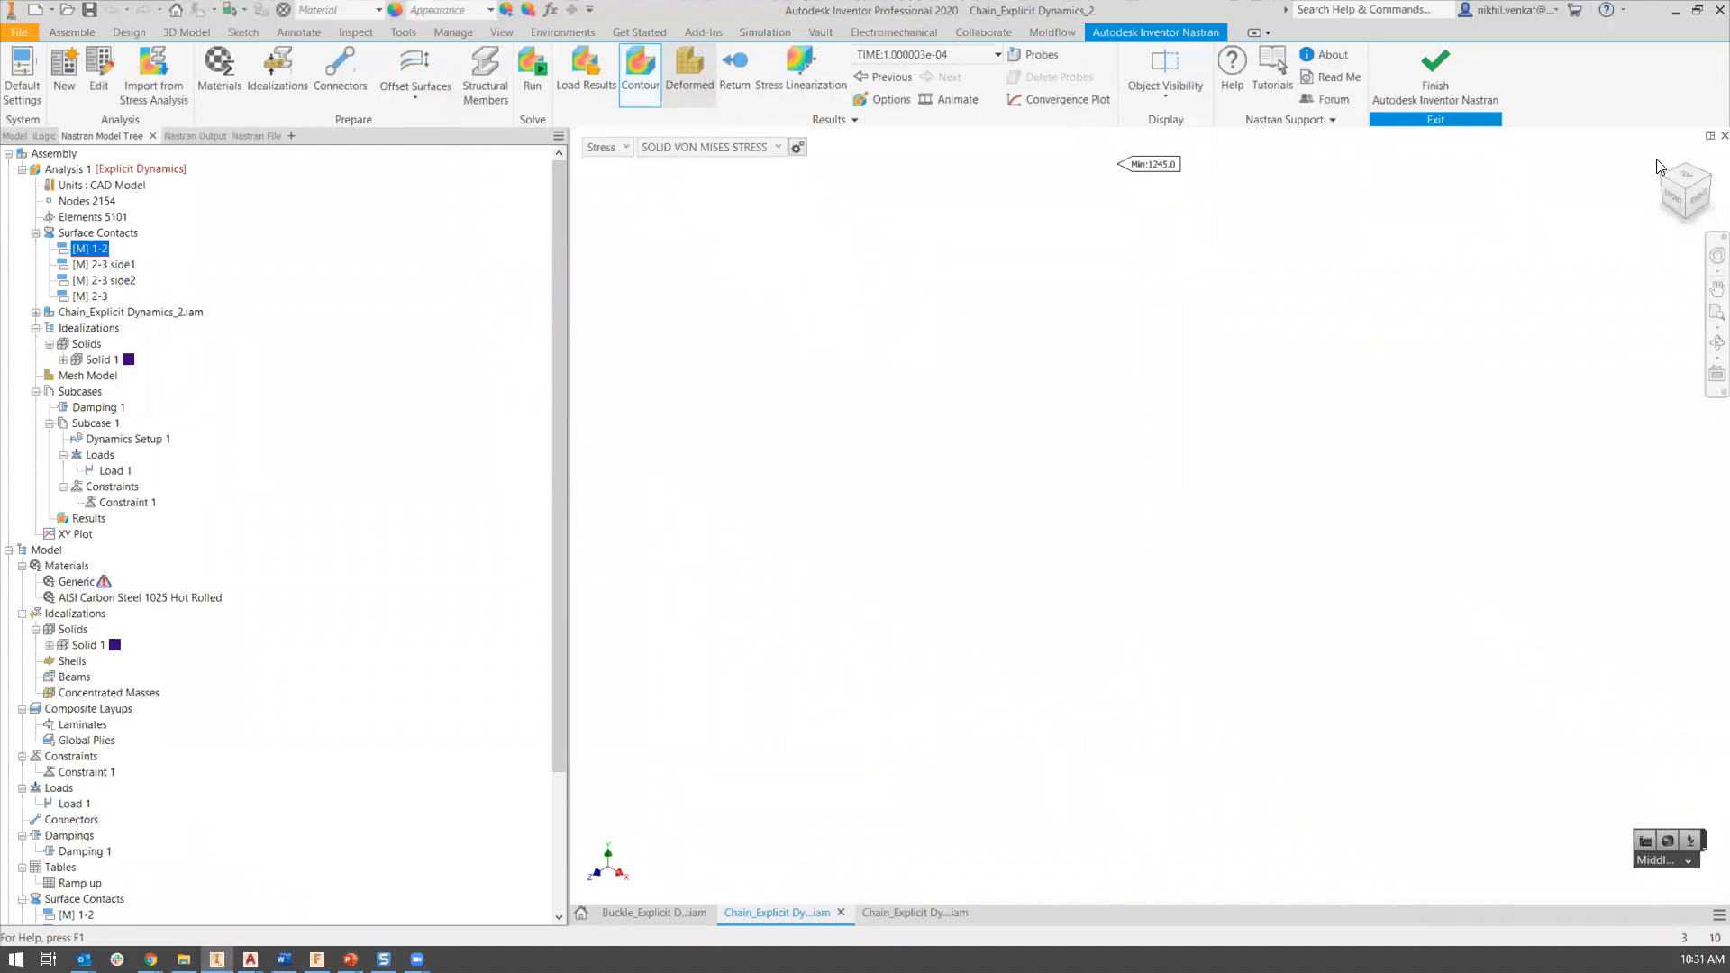
Plot the chain's solid von Mises stress for subcase TIME:0.000000e+00 and dismiss the solver message.
left_click(1662, 159)
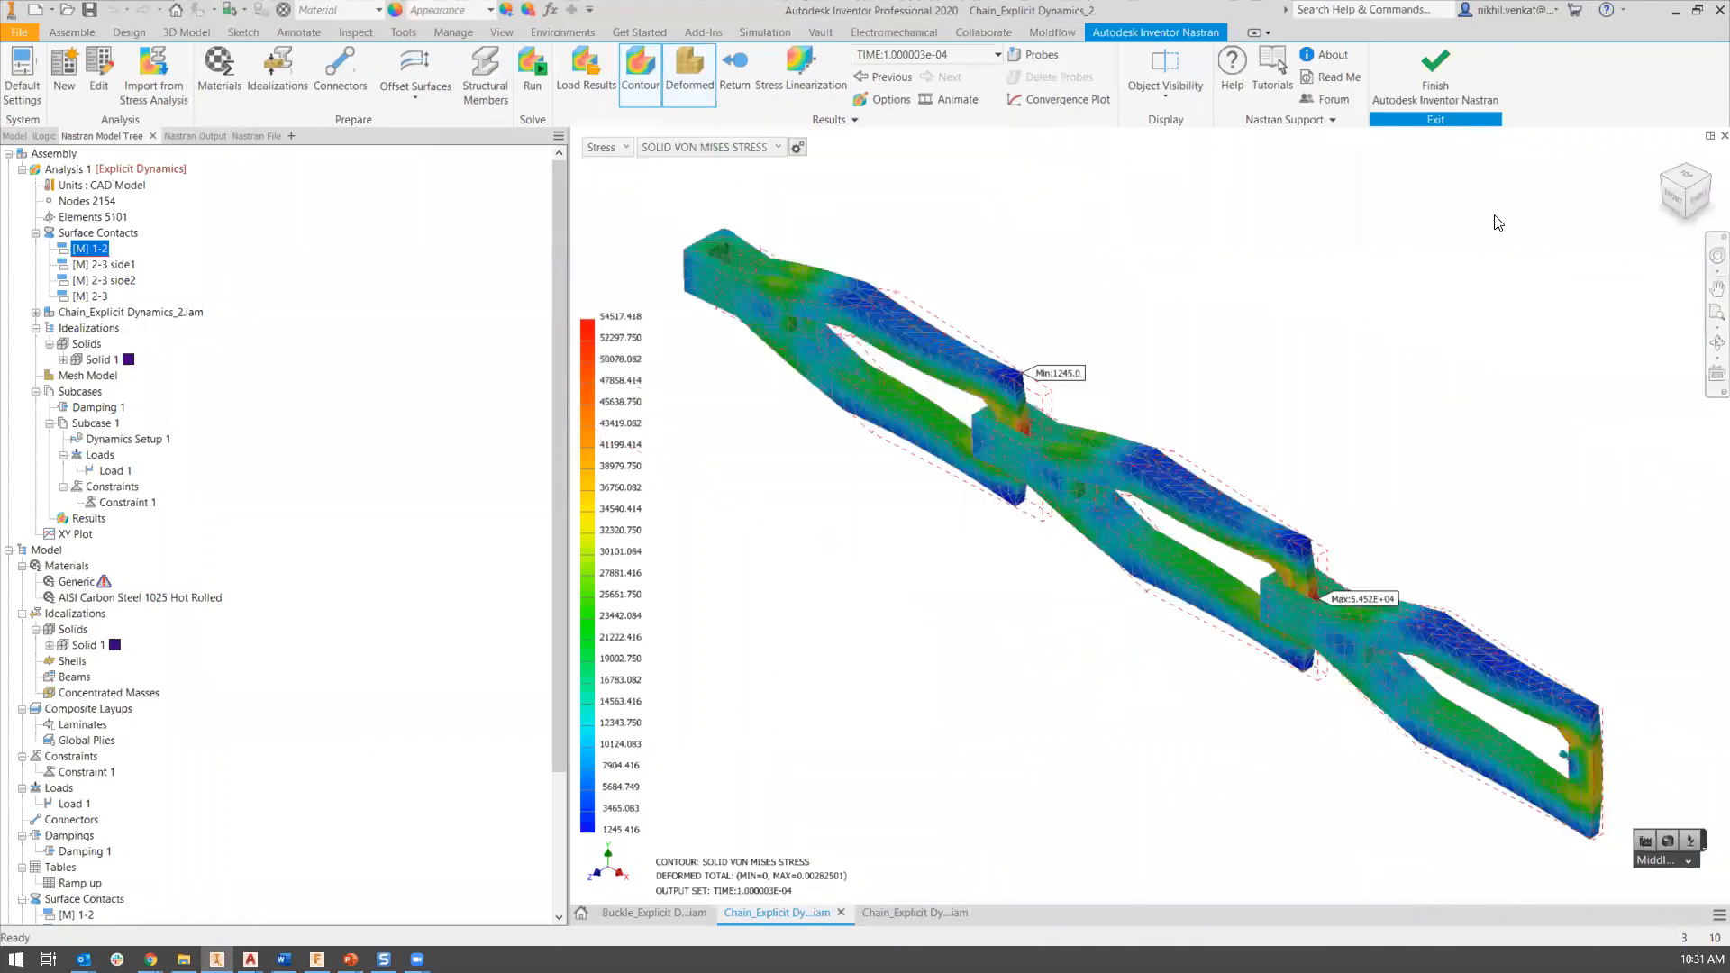
left_click(883, 97)
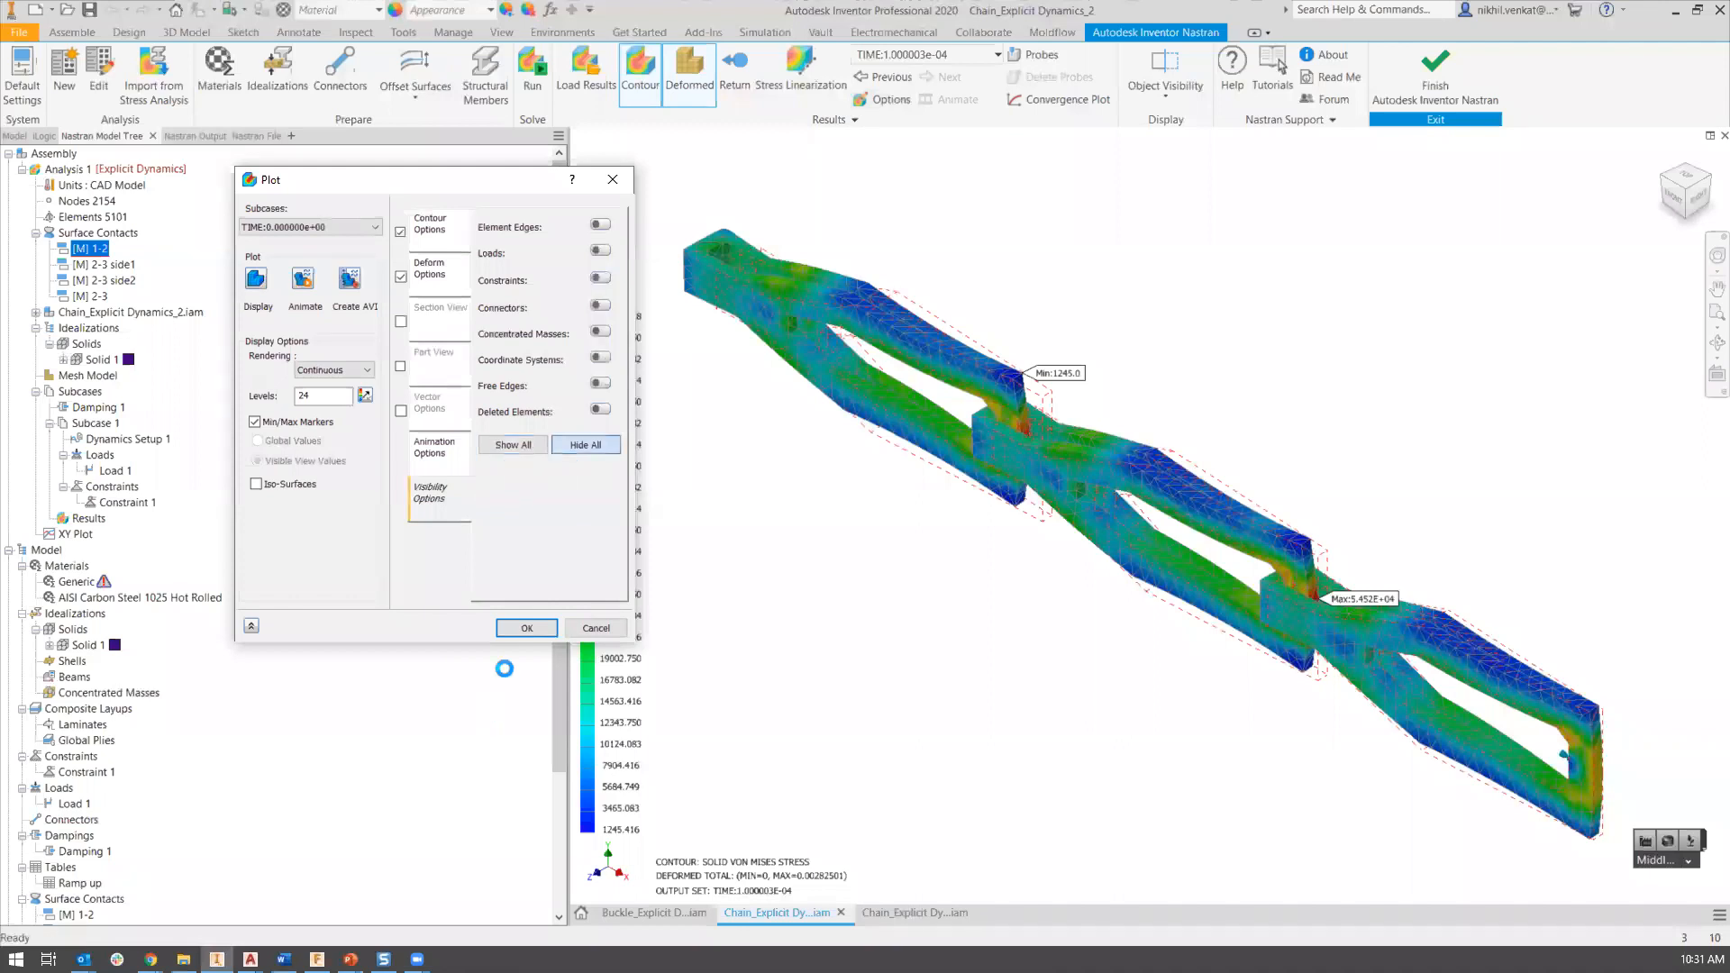
left_click(521, 633)
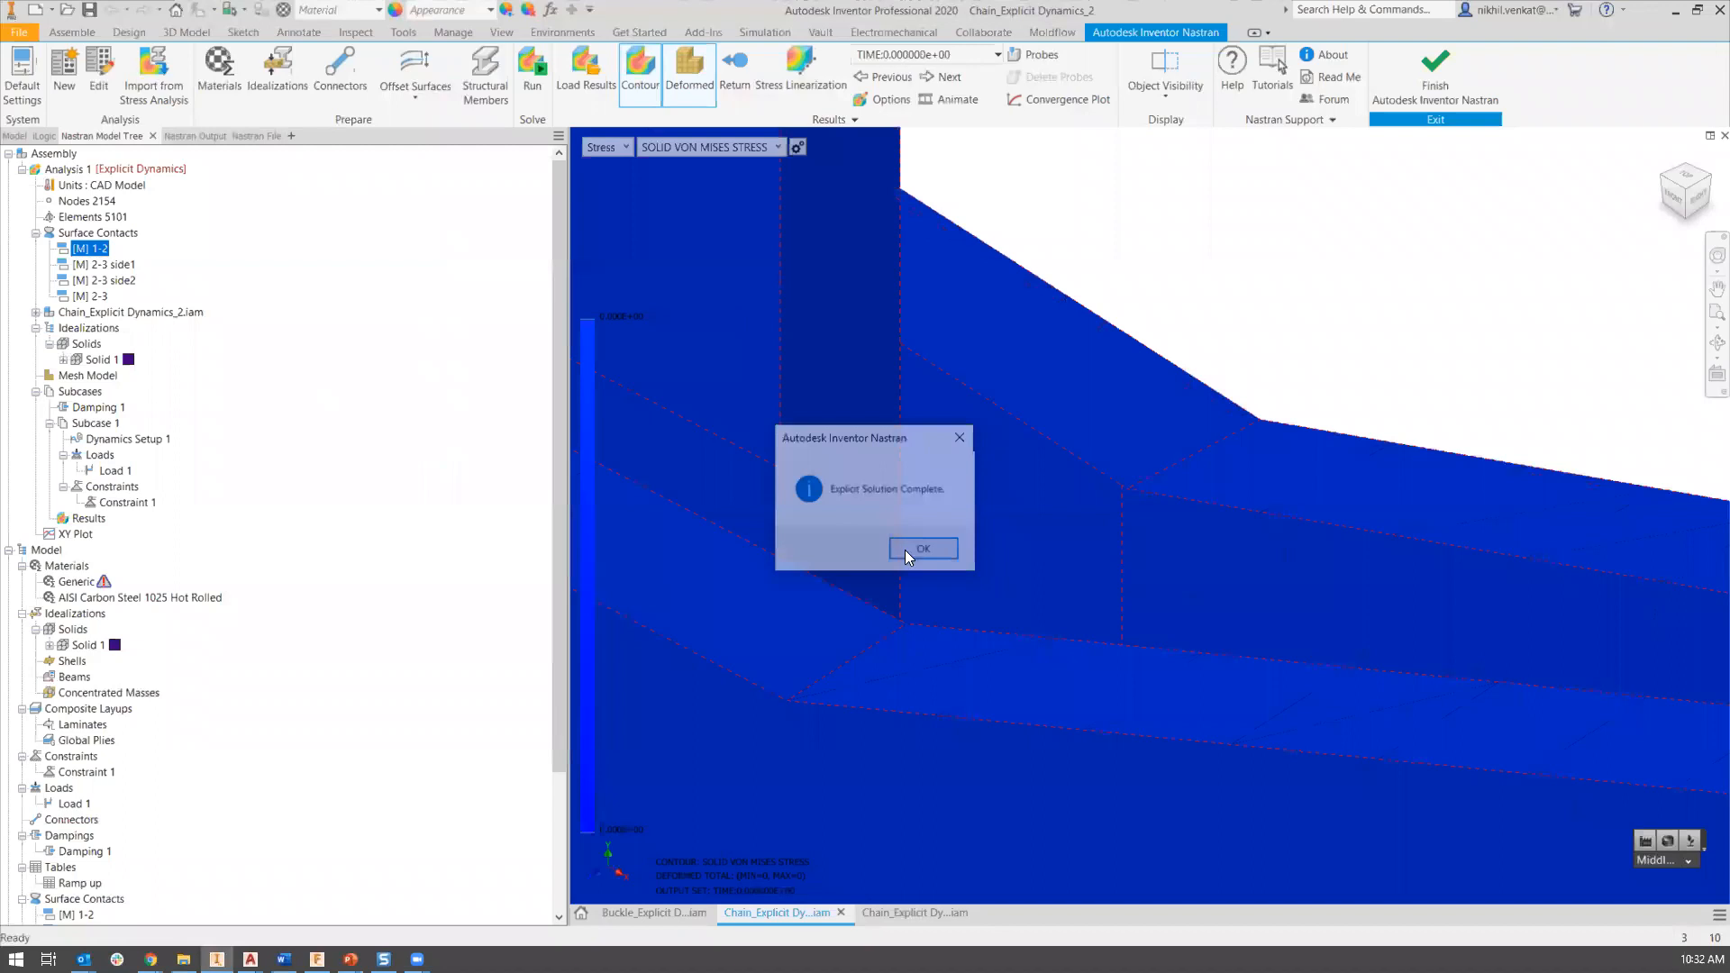
left_click(905, 550)
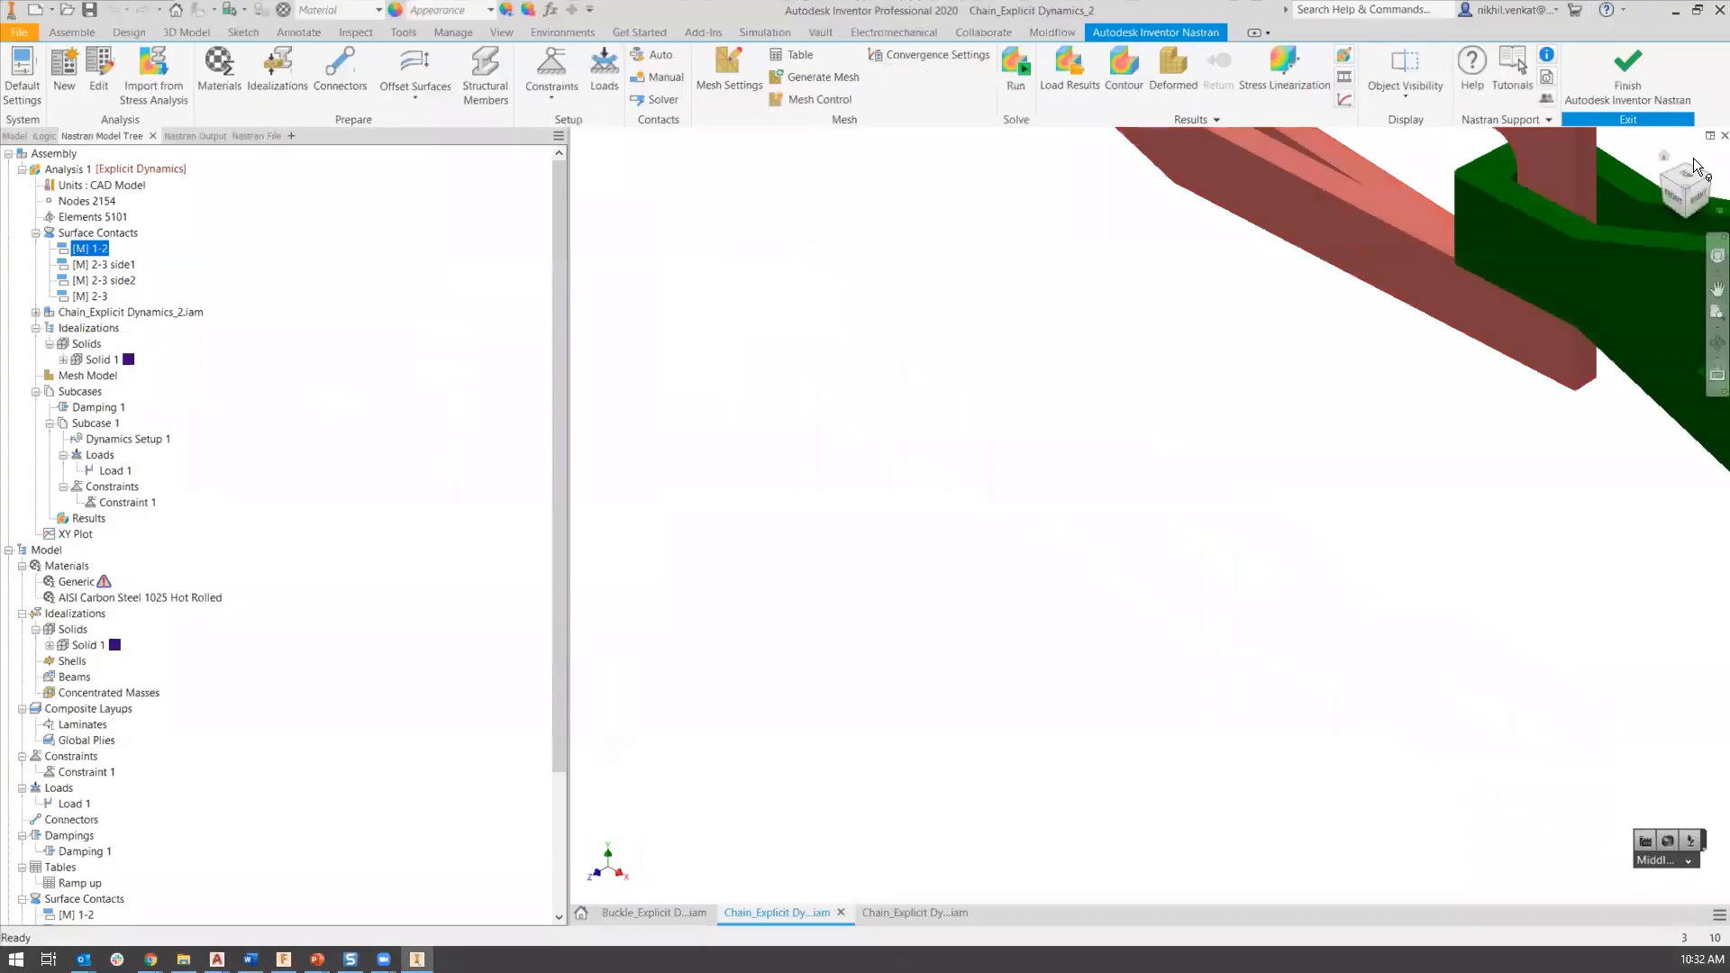
left_click(1658, 153)
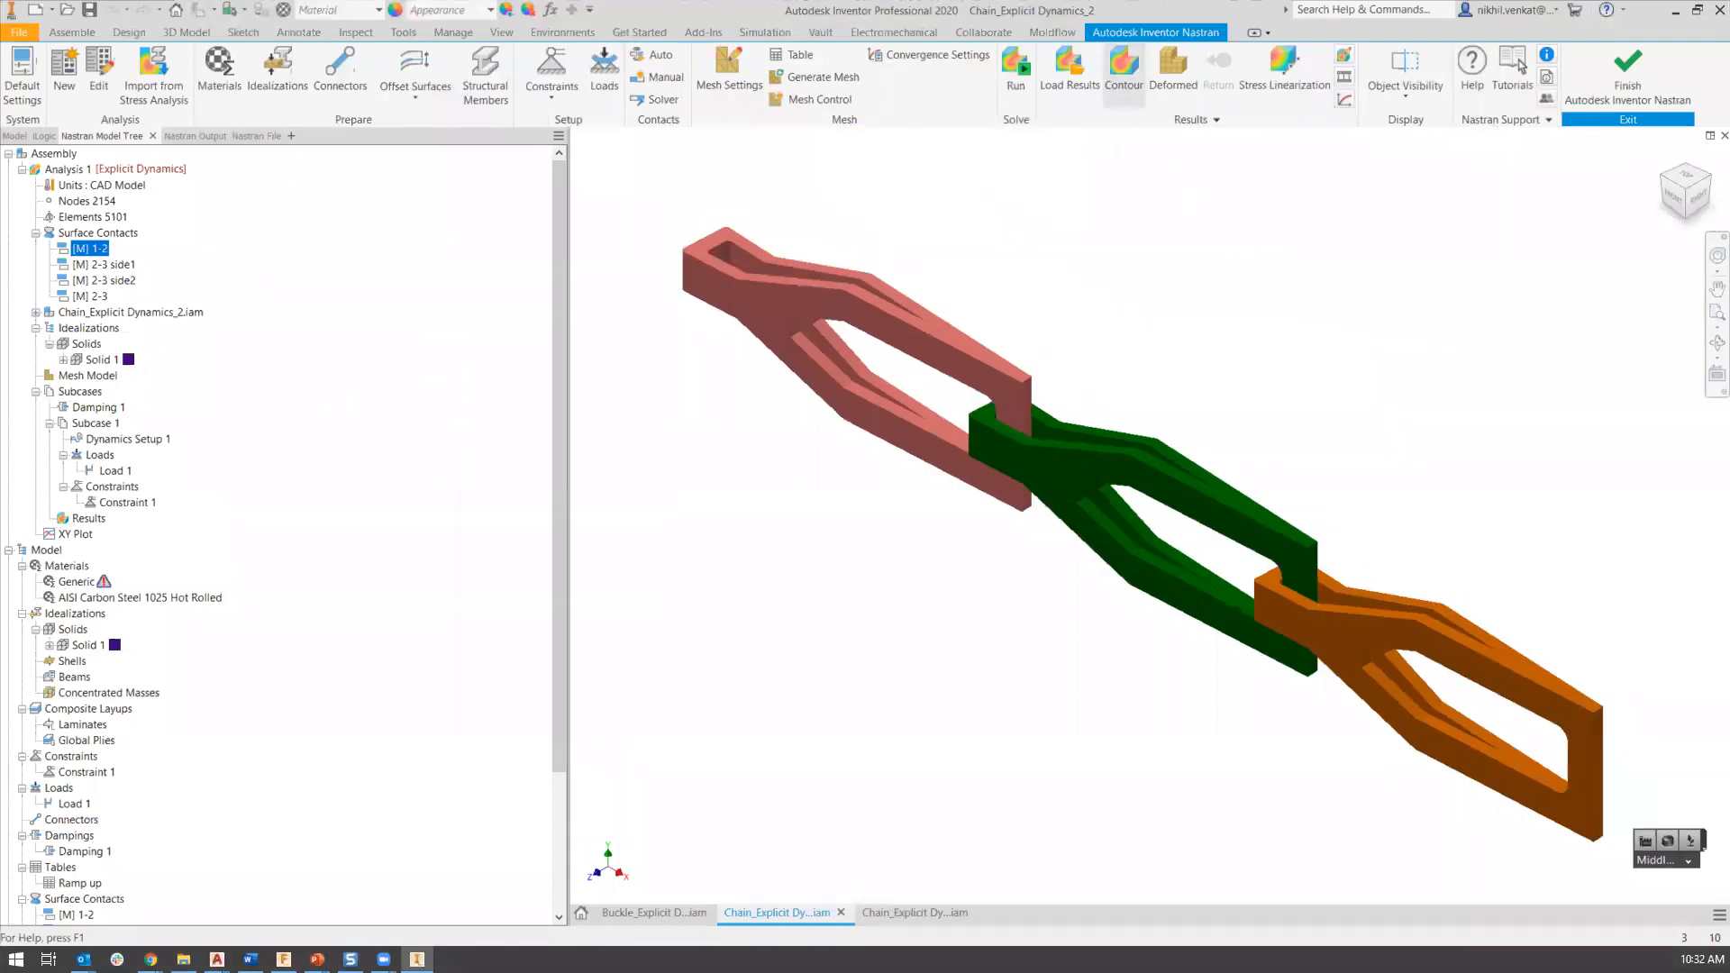
Display the chain's solid von Mises stress contour, review the available output times, and select TIME:1.000003e-04.
left_click(1105, 97)
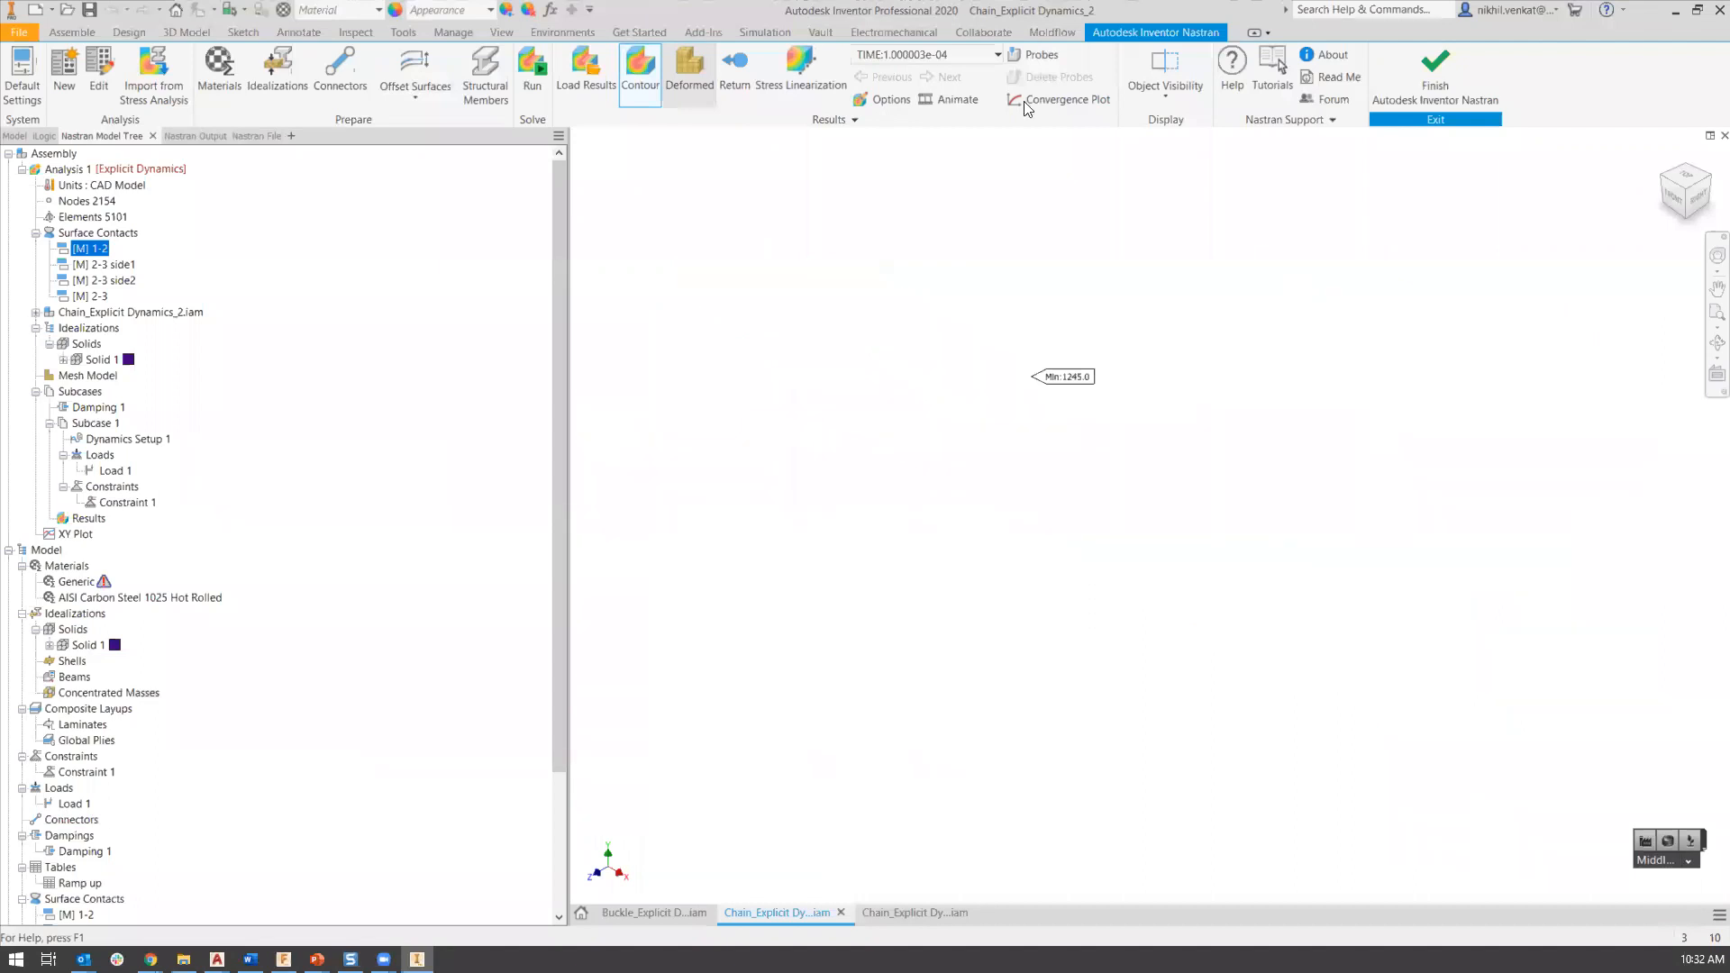
left_click(984, 56)
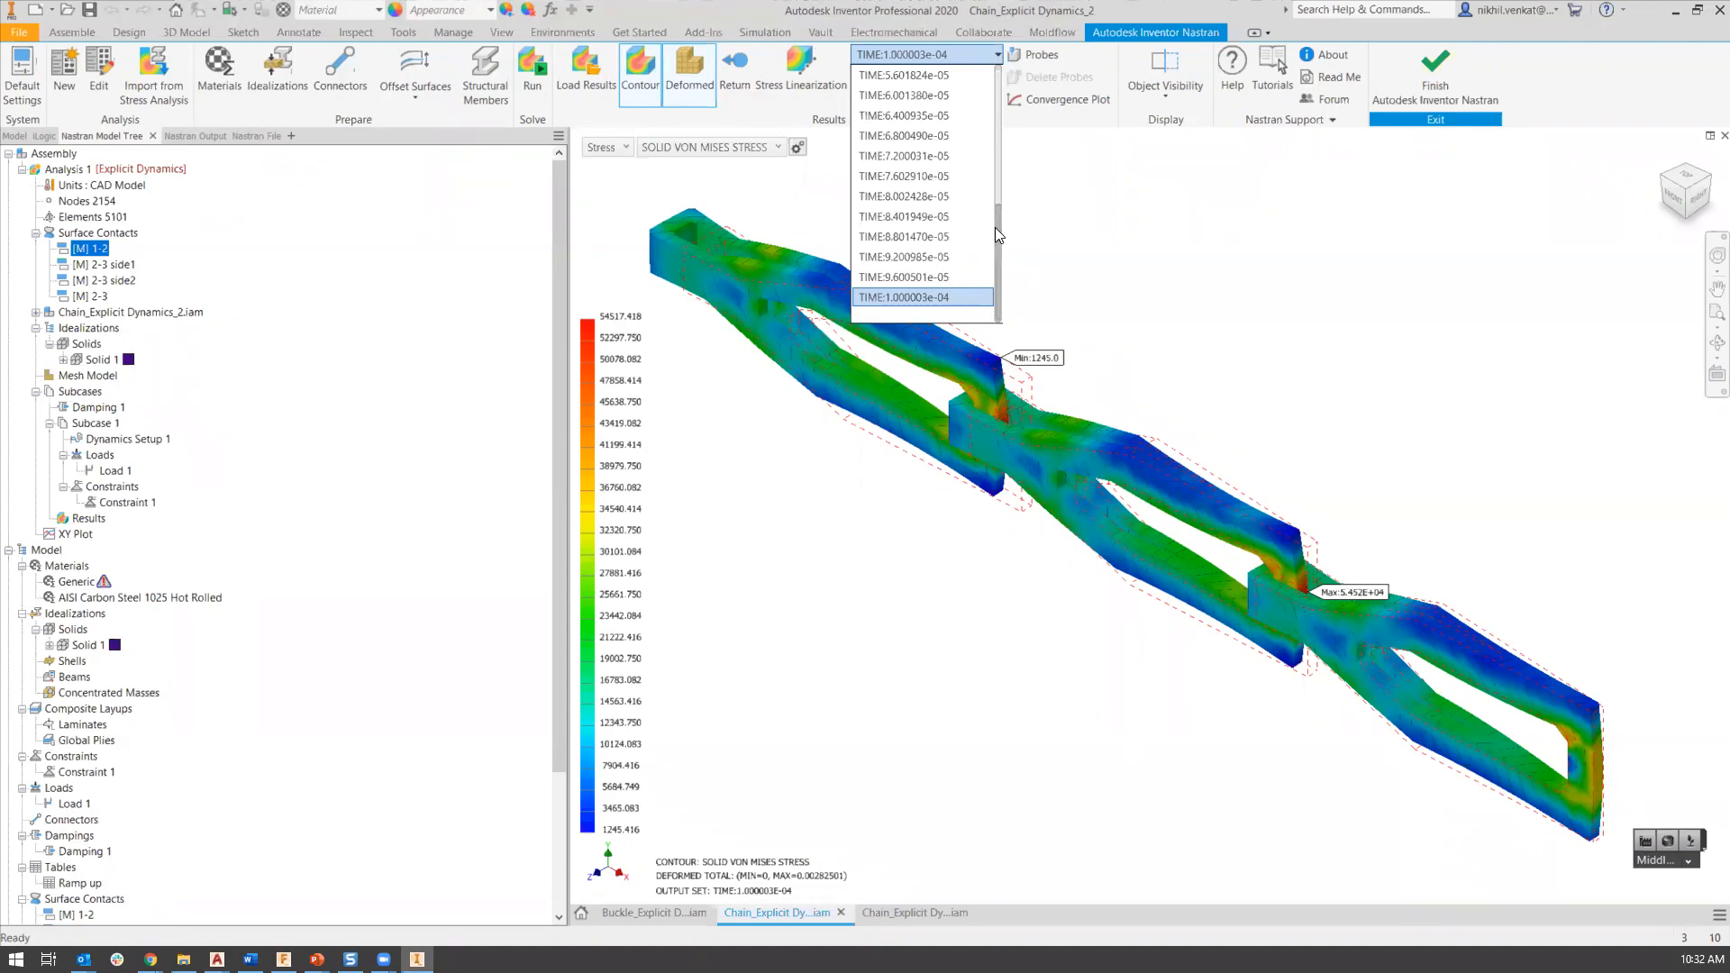
left_click_drag(997, 232, 994, 85)
left_click(991, 52)
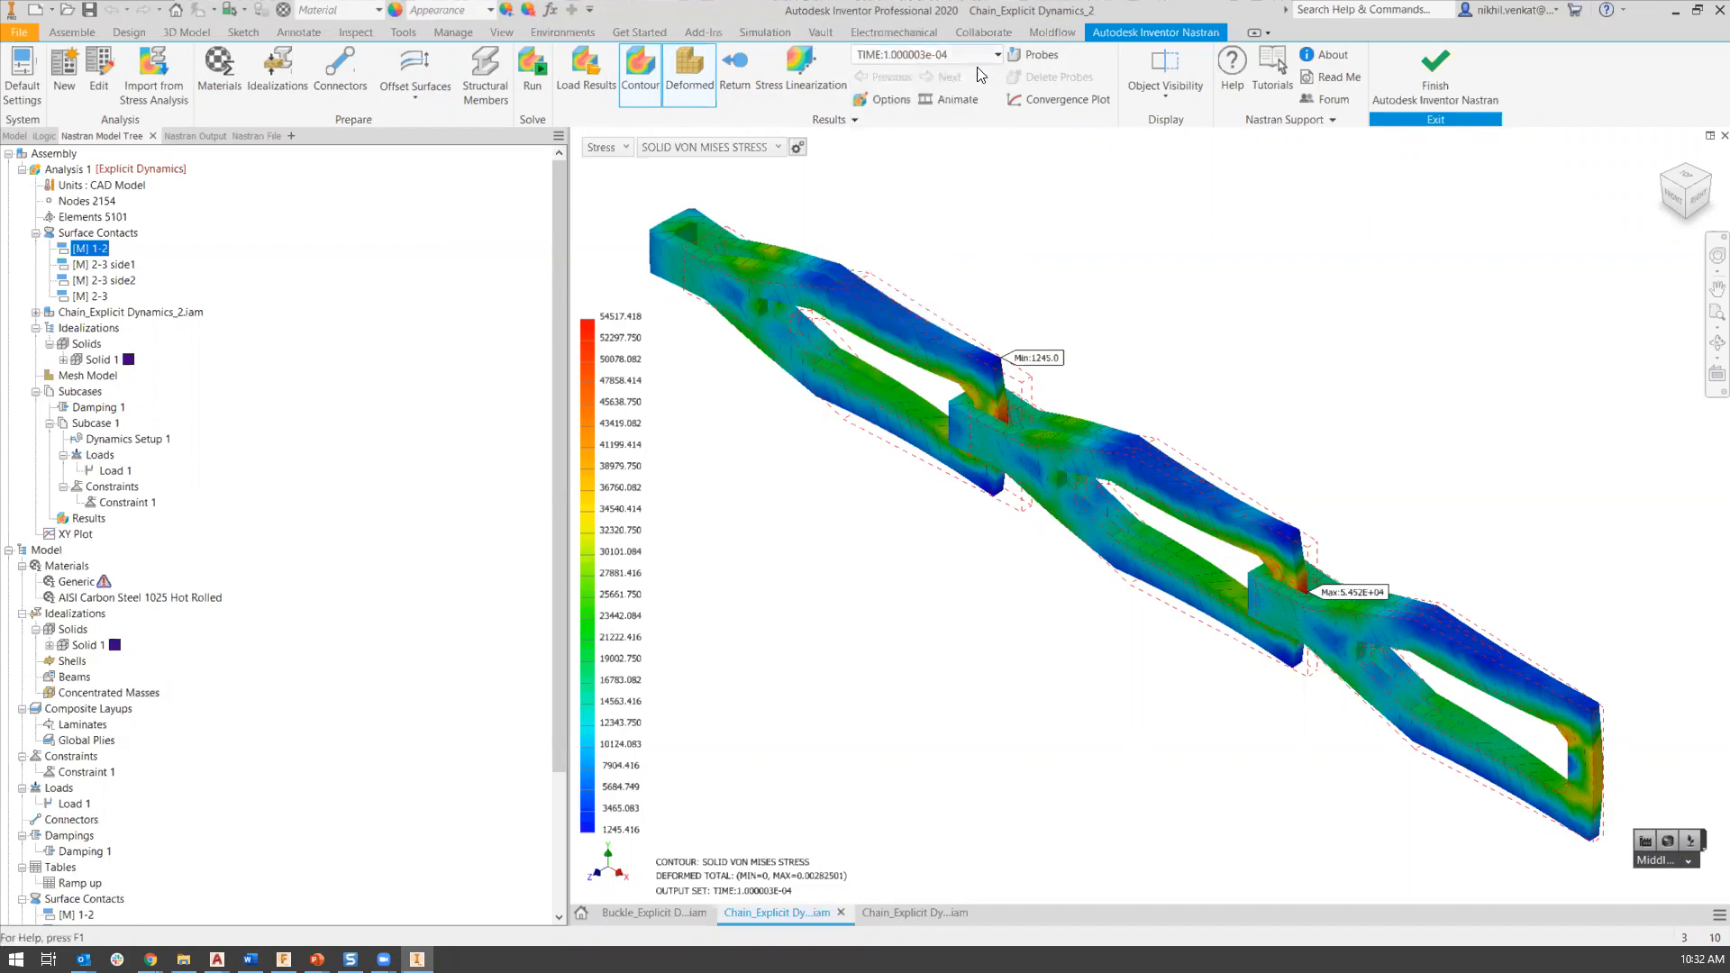
left_click(931, 61)
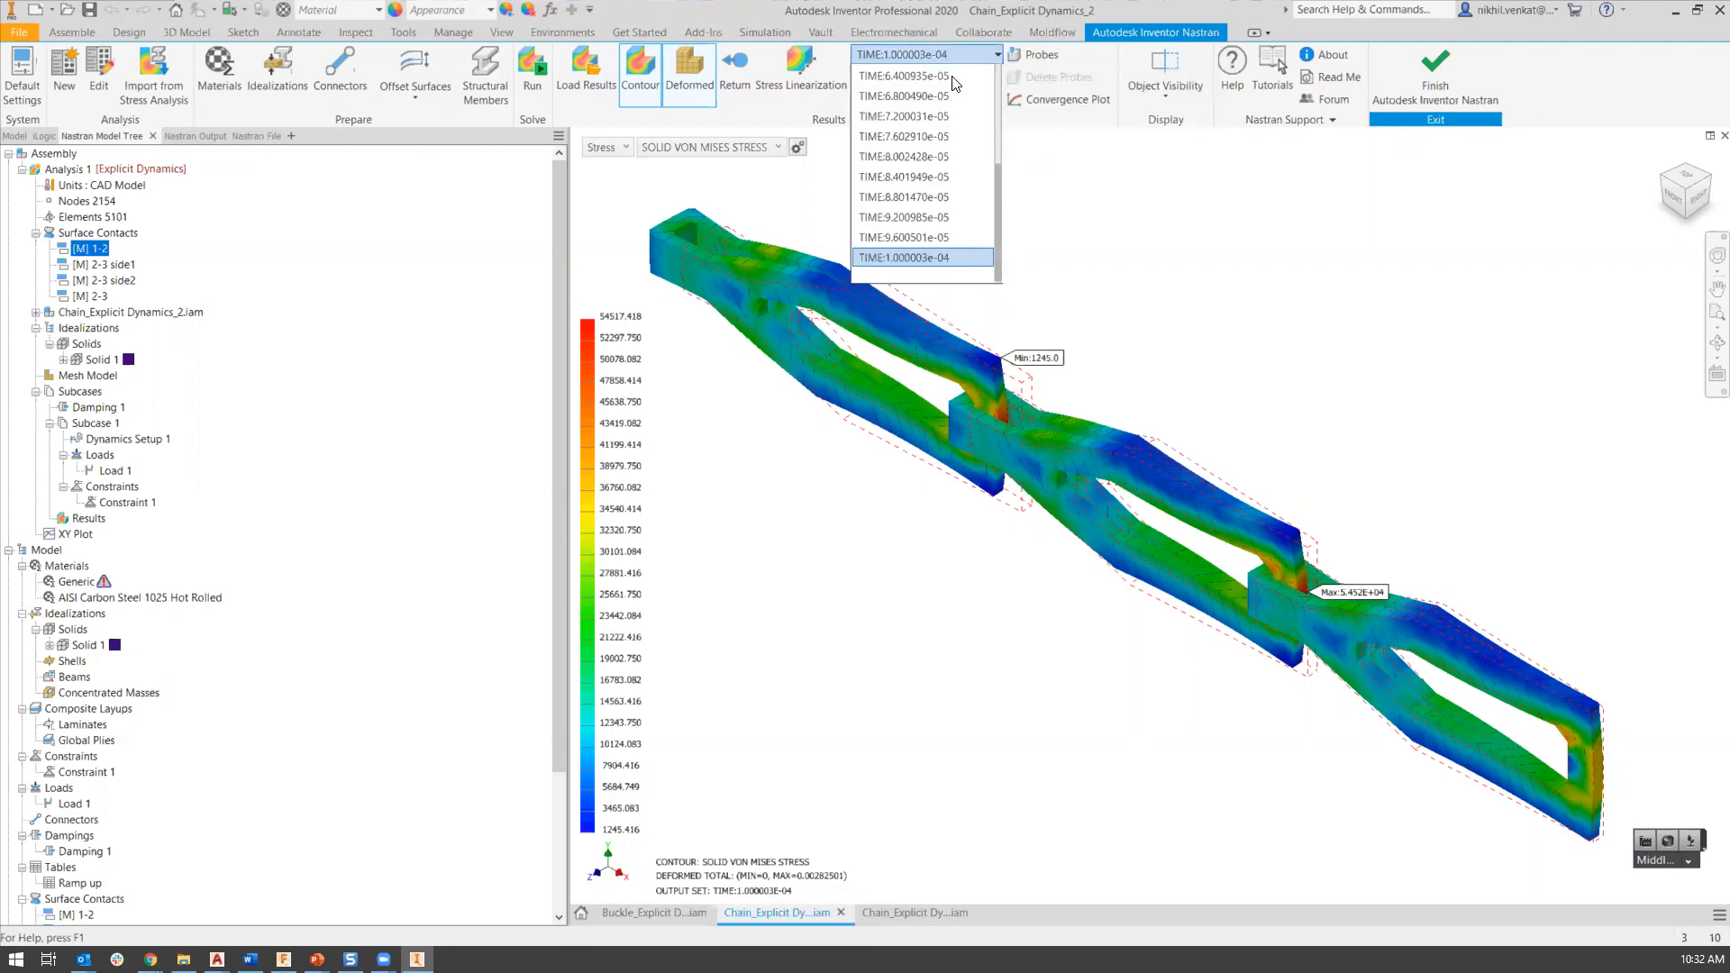
scroll(991, 179, "up", 3)
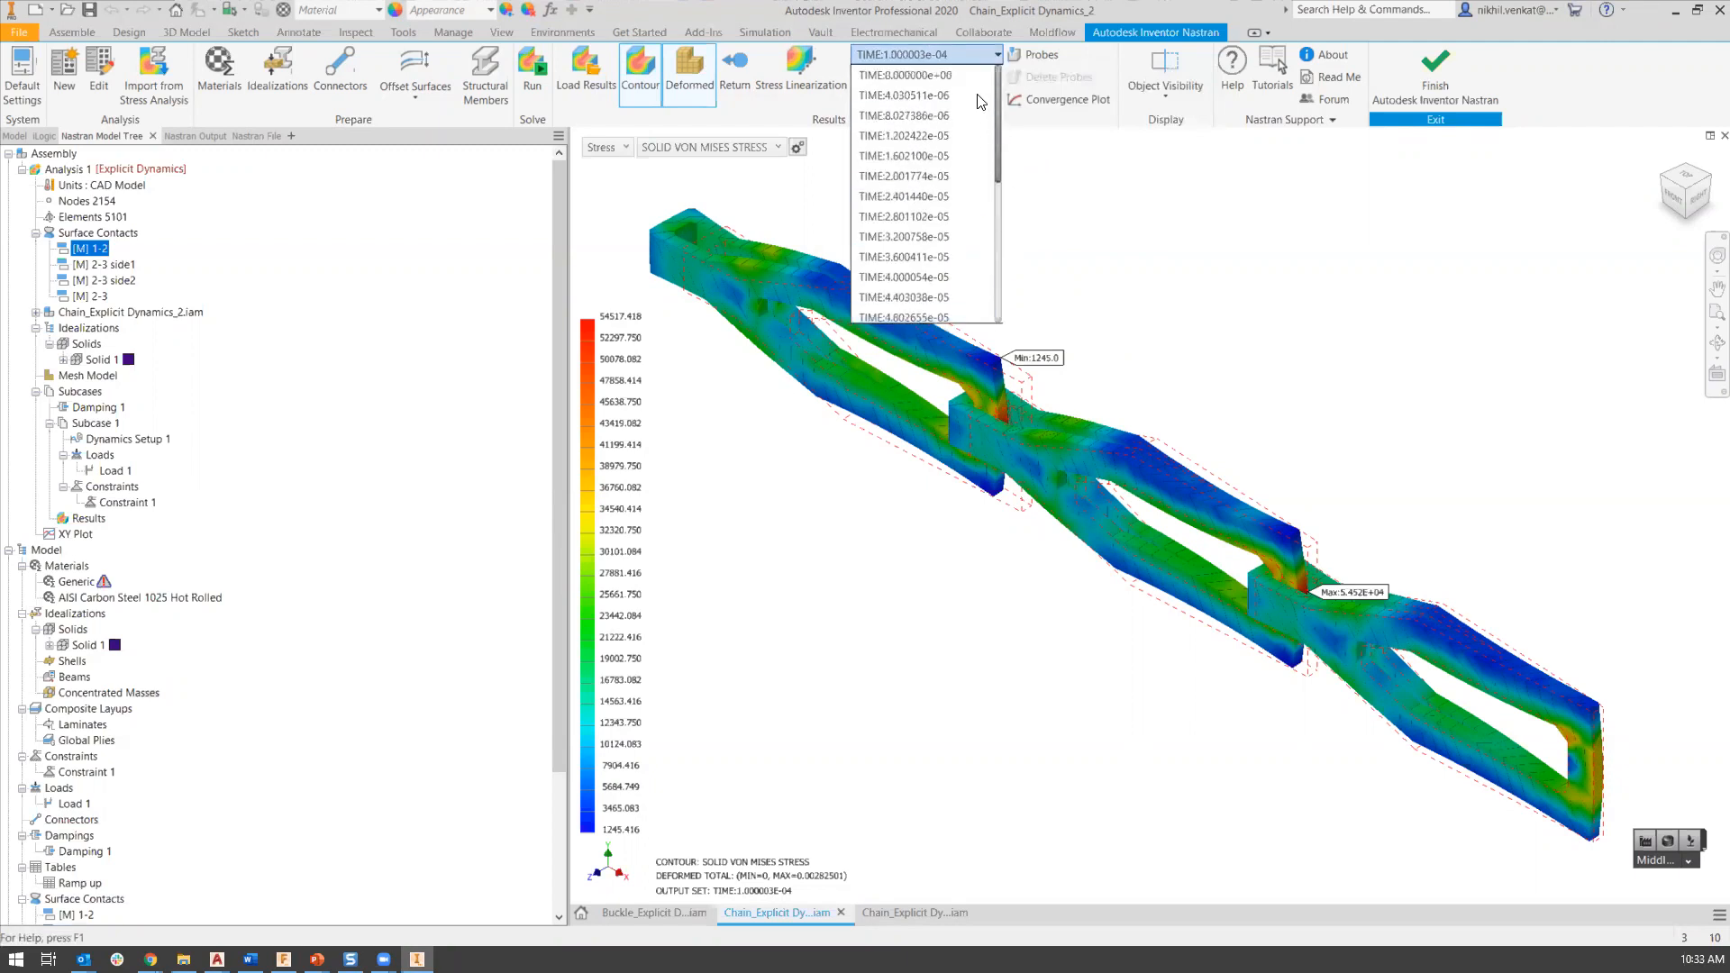
scroll(1000, 159, "up", 3)
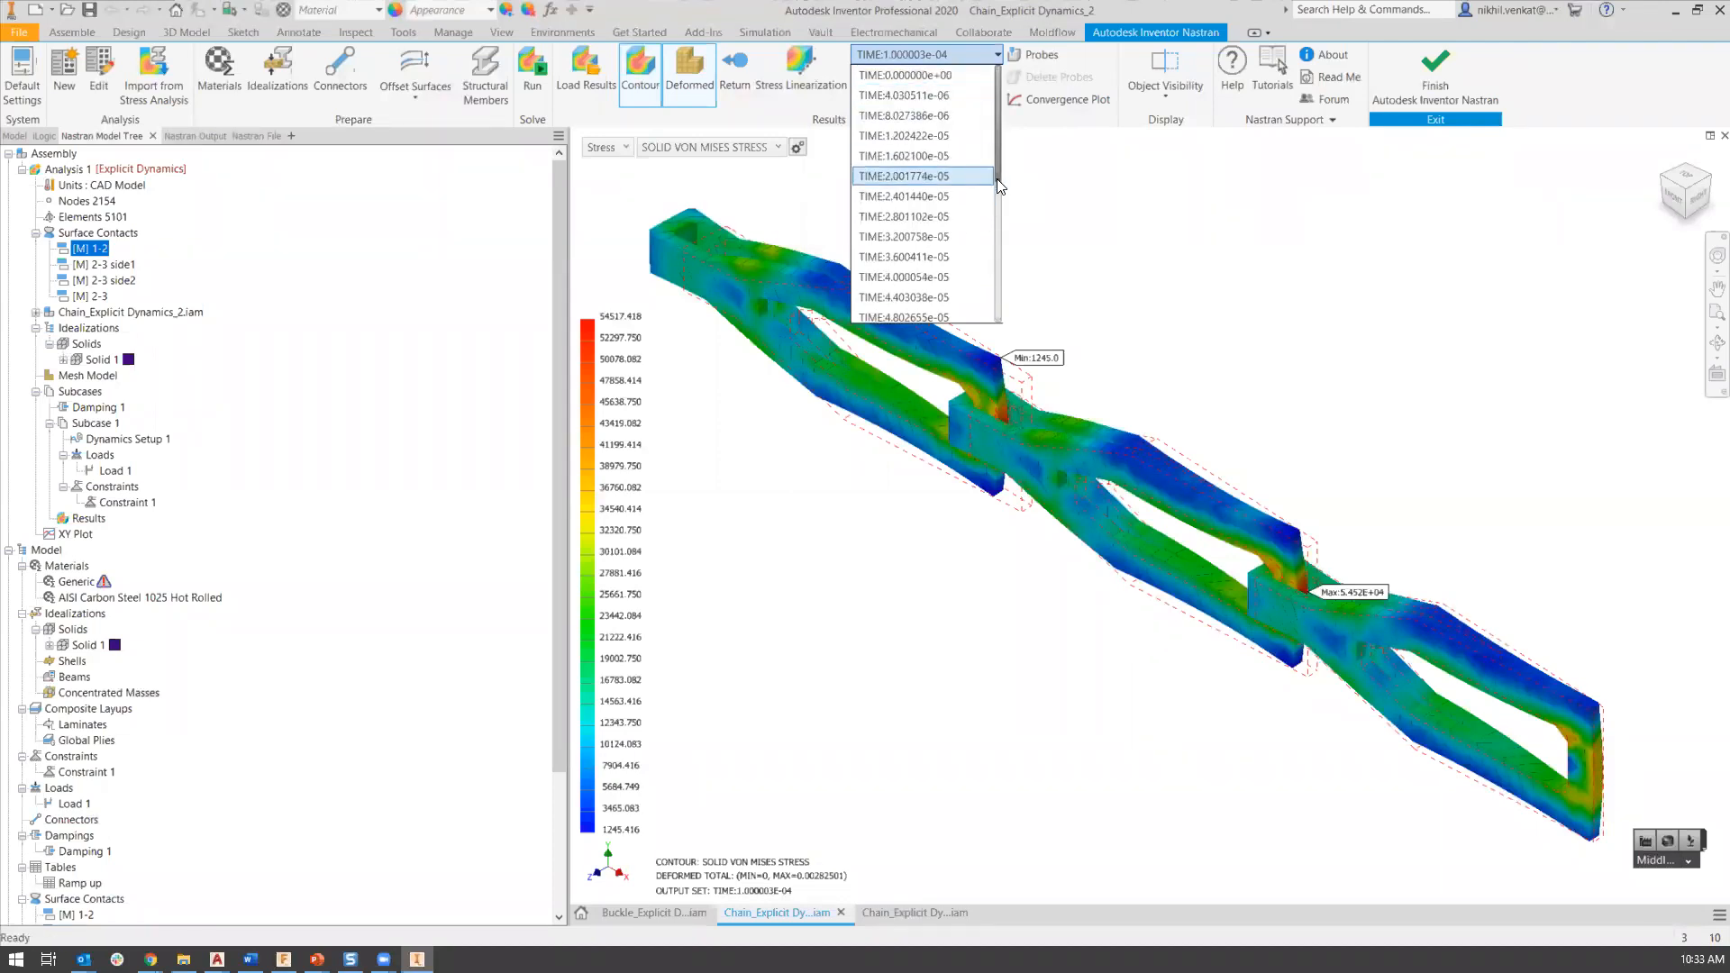
left_click_drag(999, 184, 995, 322)
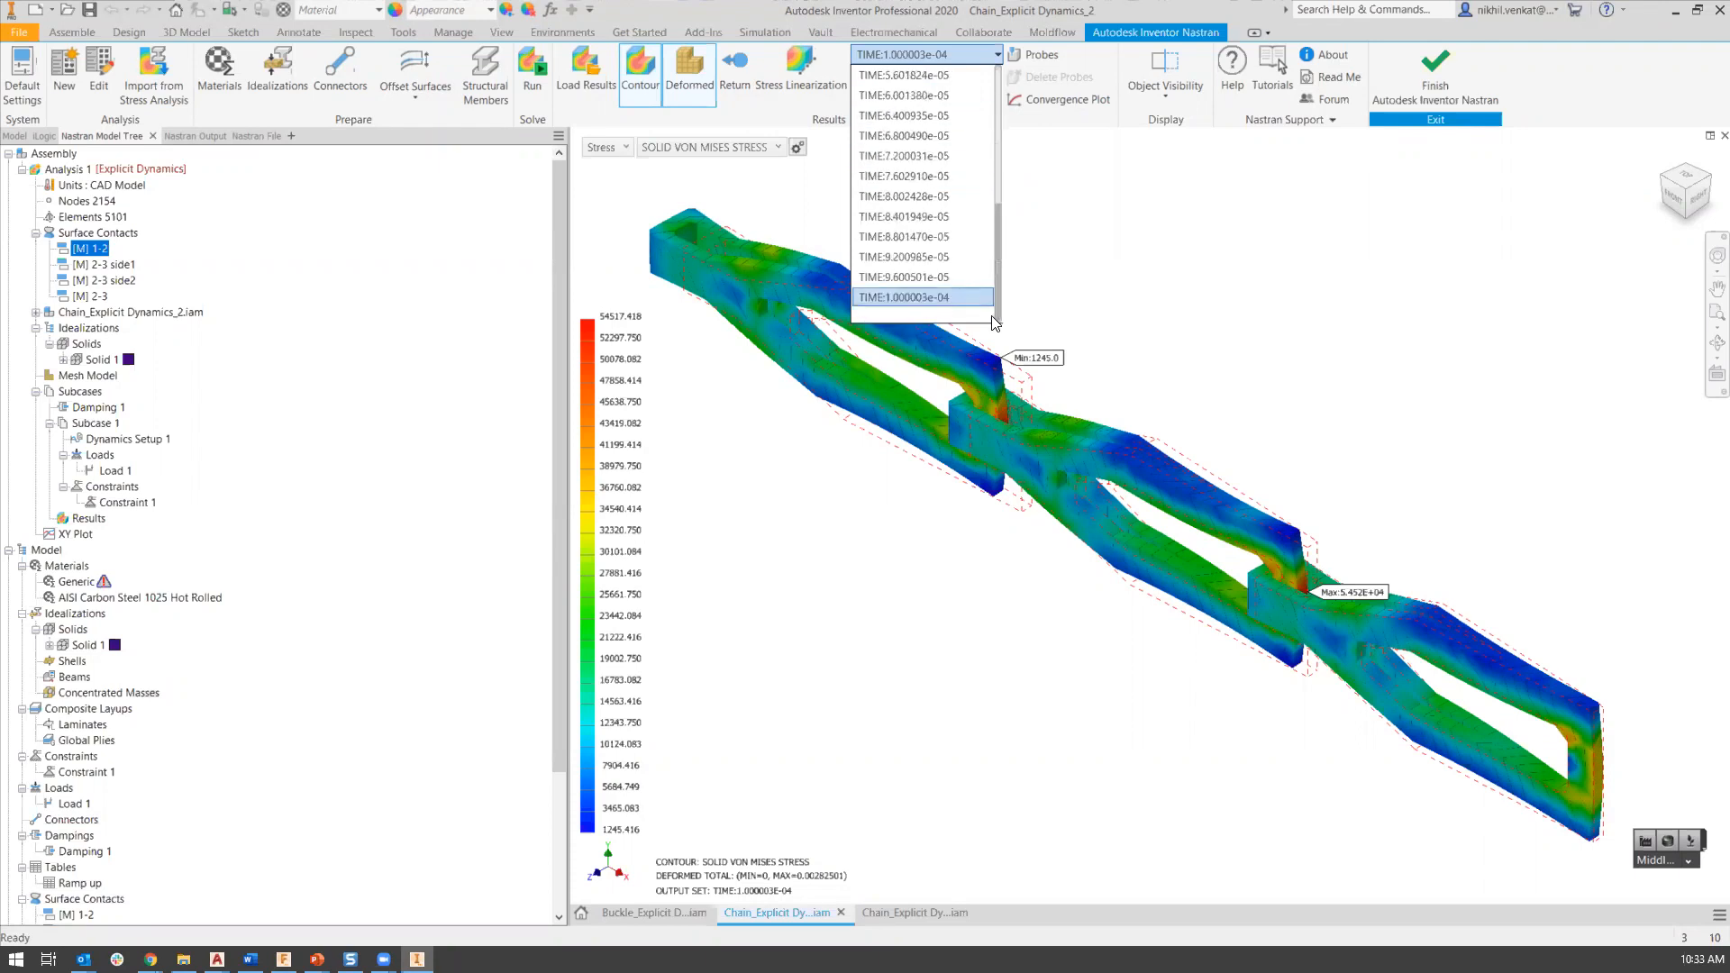
left_click(918, 302)
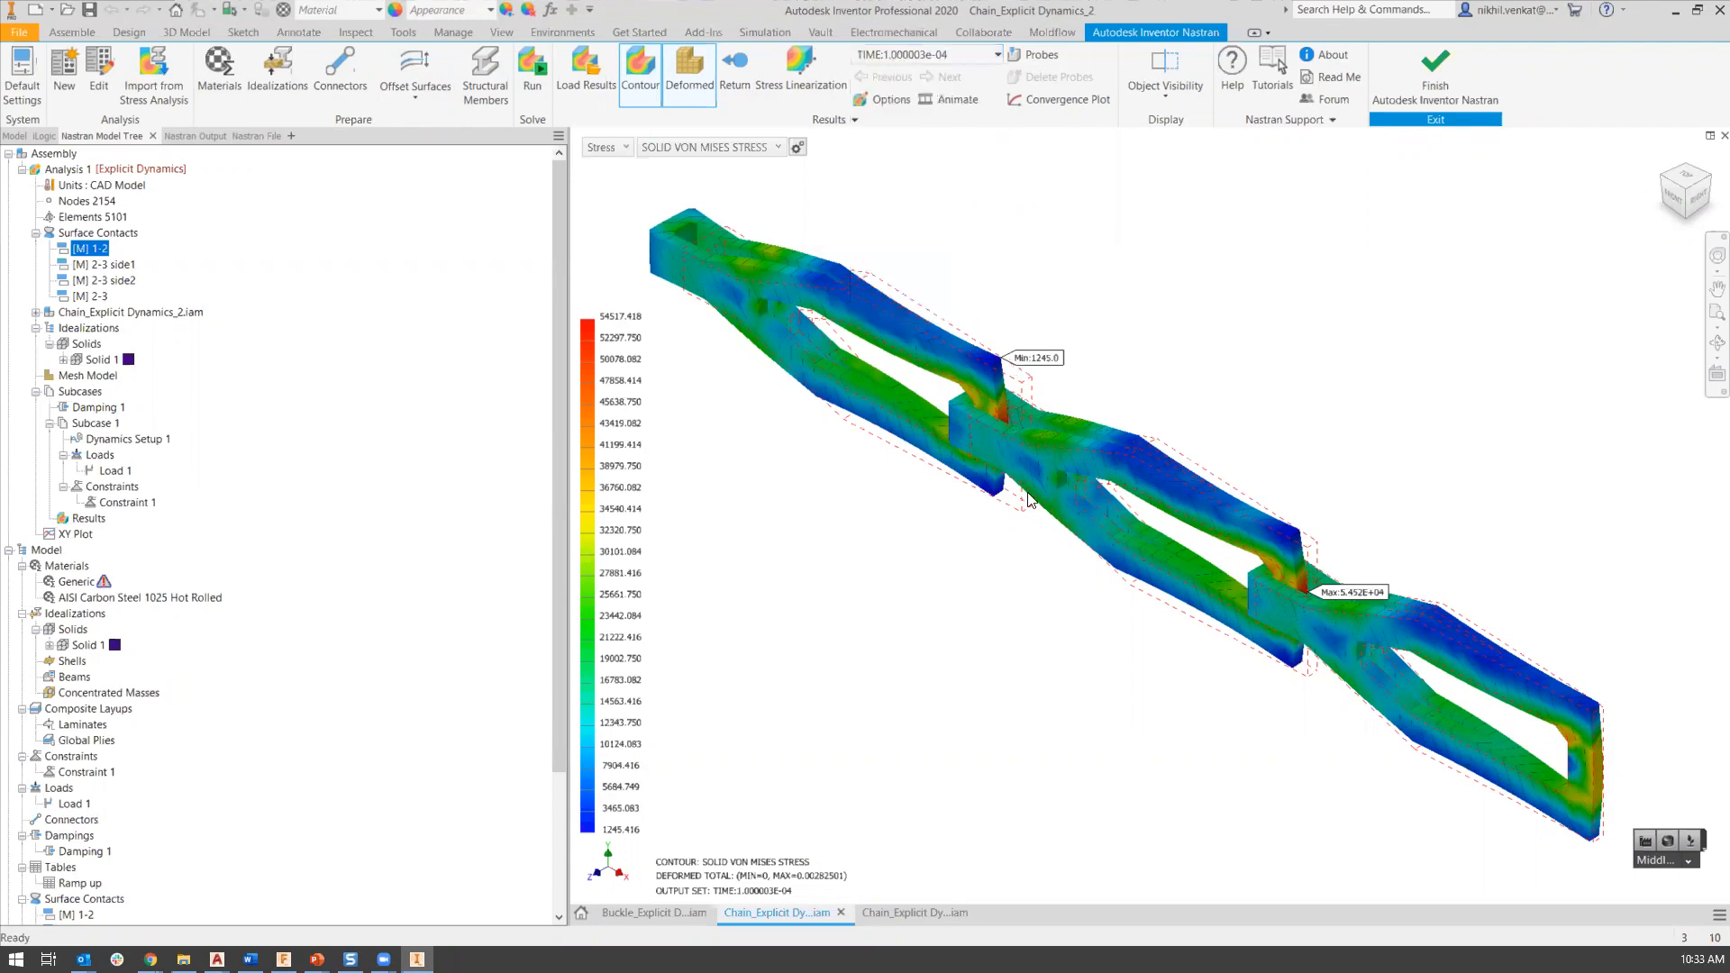
Examine the deformed contact corner between the first and second chain links up close in the stress contour.
scroll(1032, 501, "up", 3)
scroll(901, 315, "up", 3)
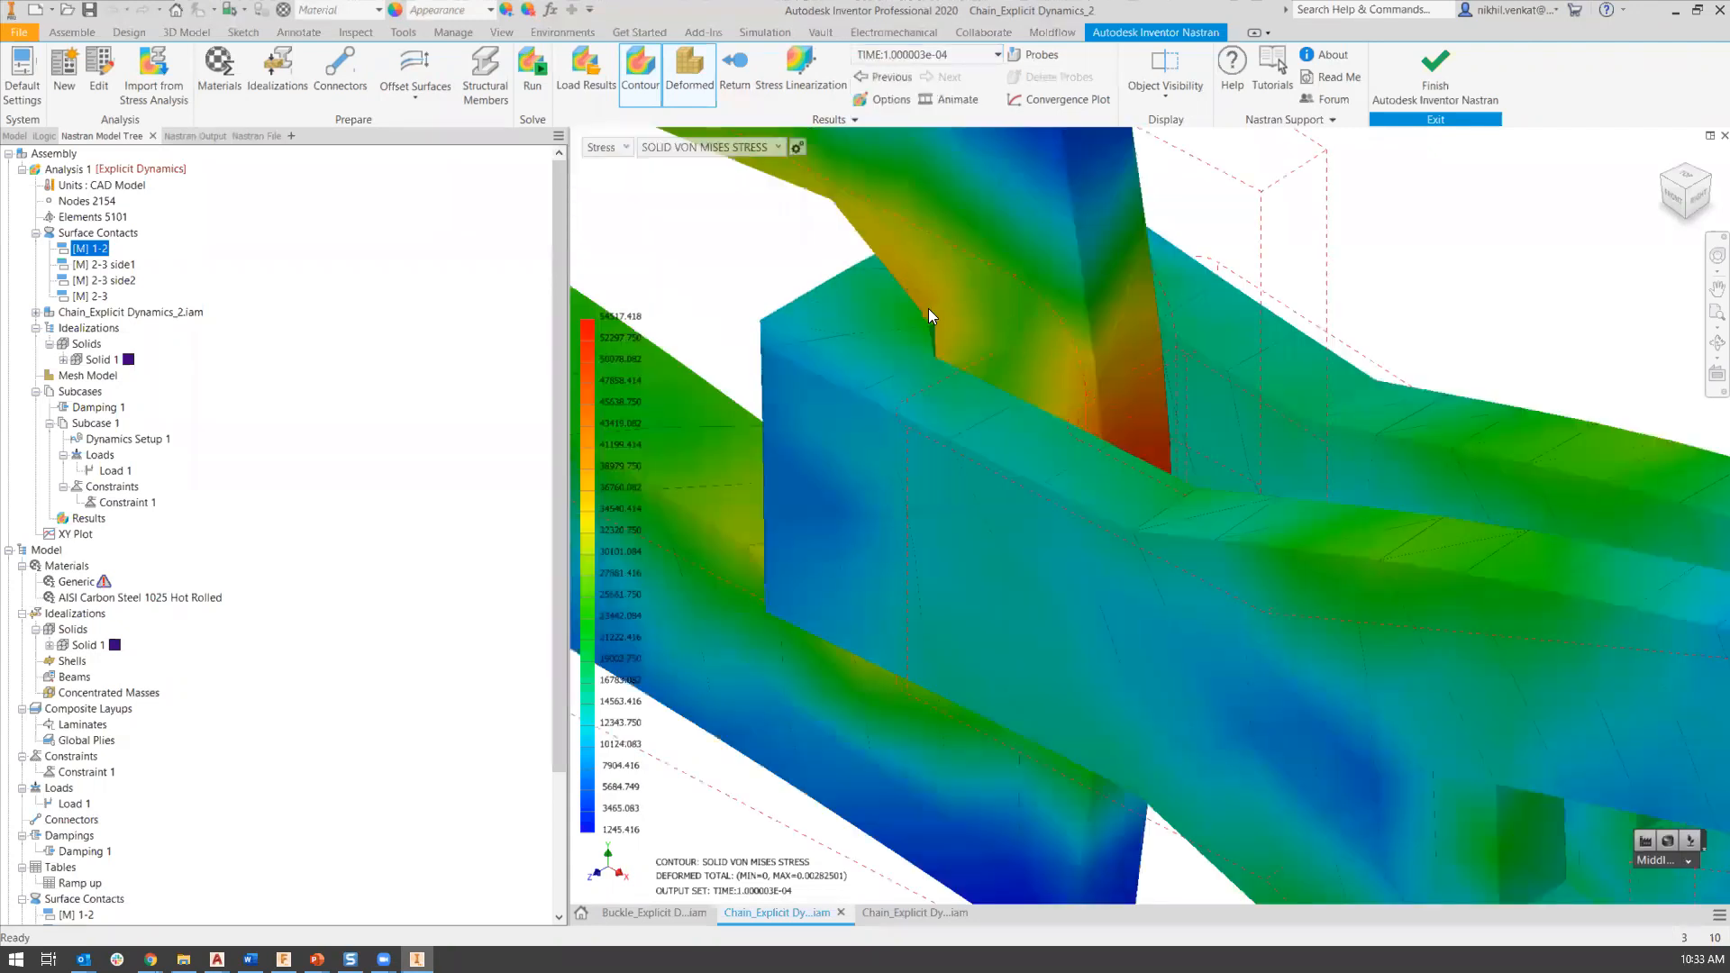
scroll(930, 315, "up", 2)
scroll(931, 340, "up", 2)
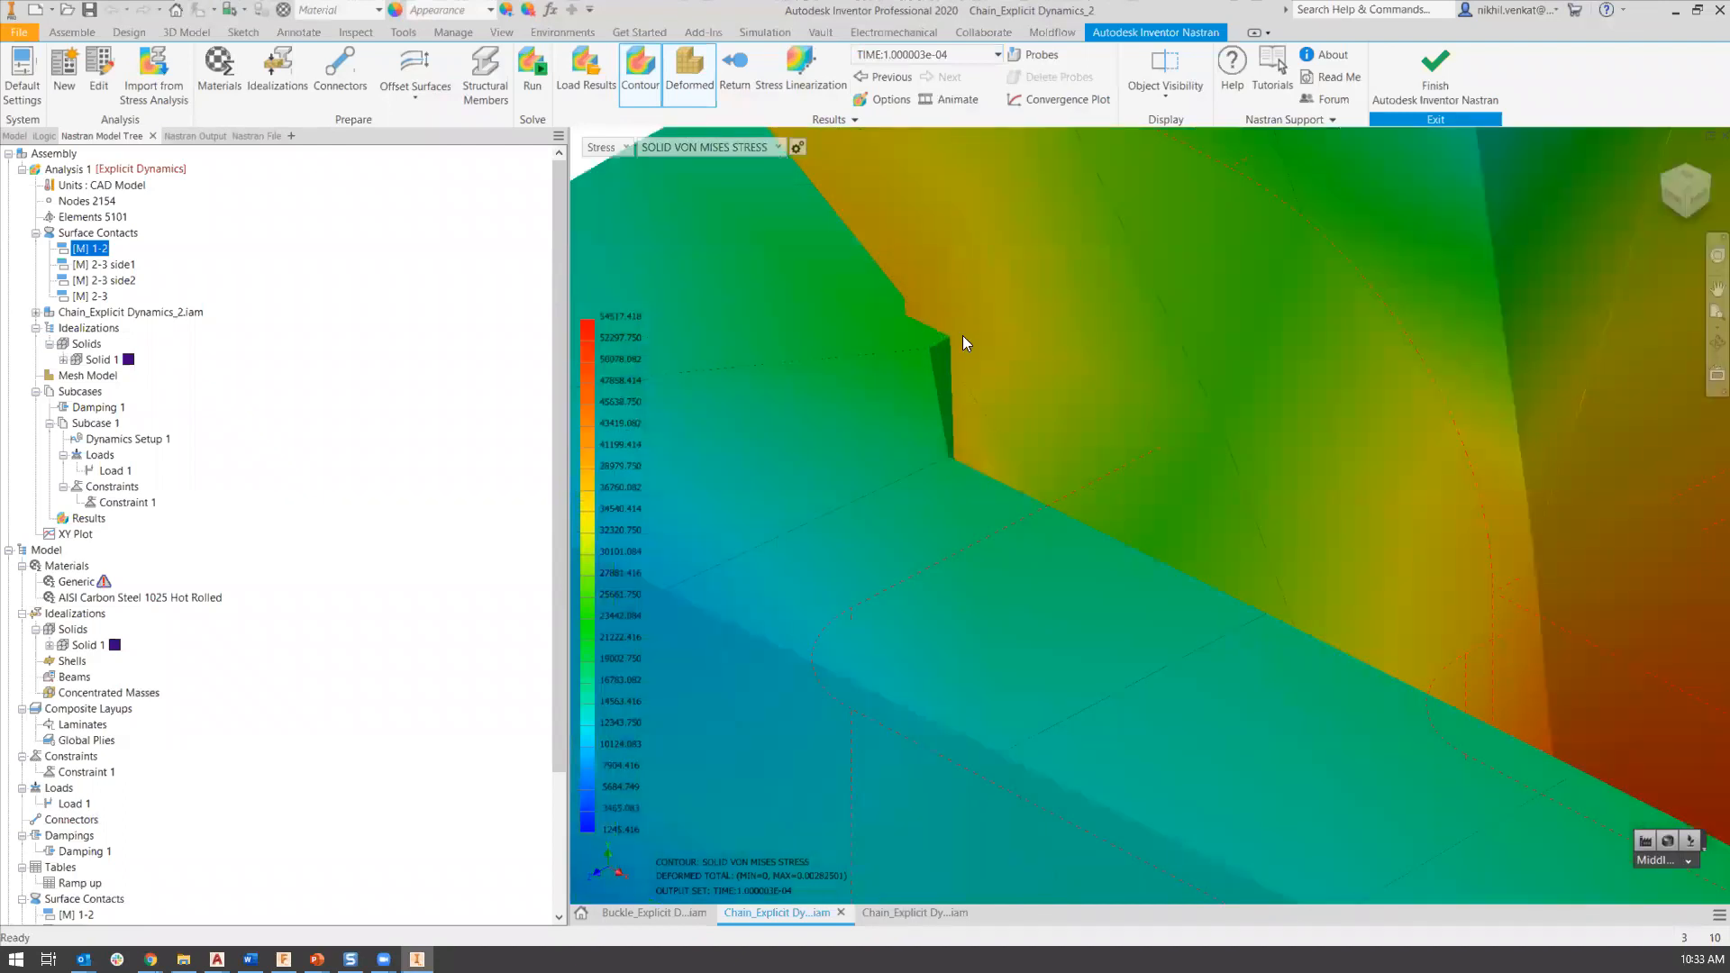
scroll(939, 333, "down", 3)
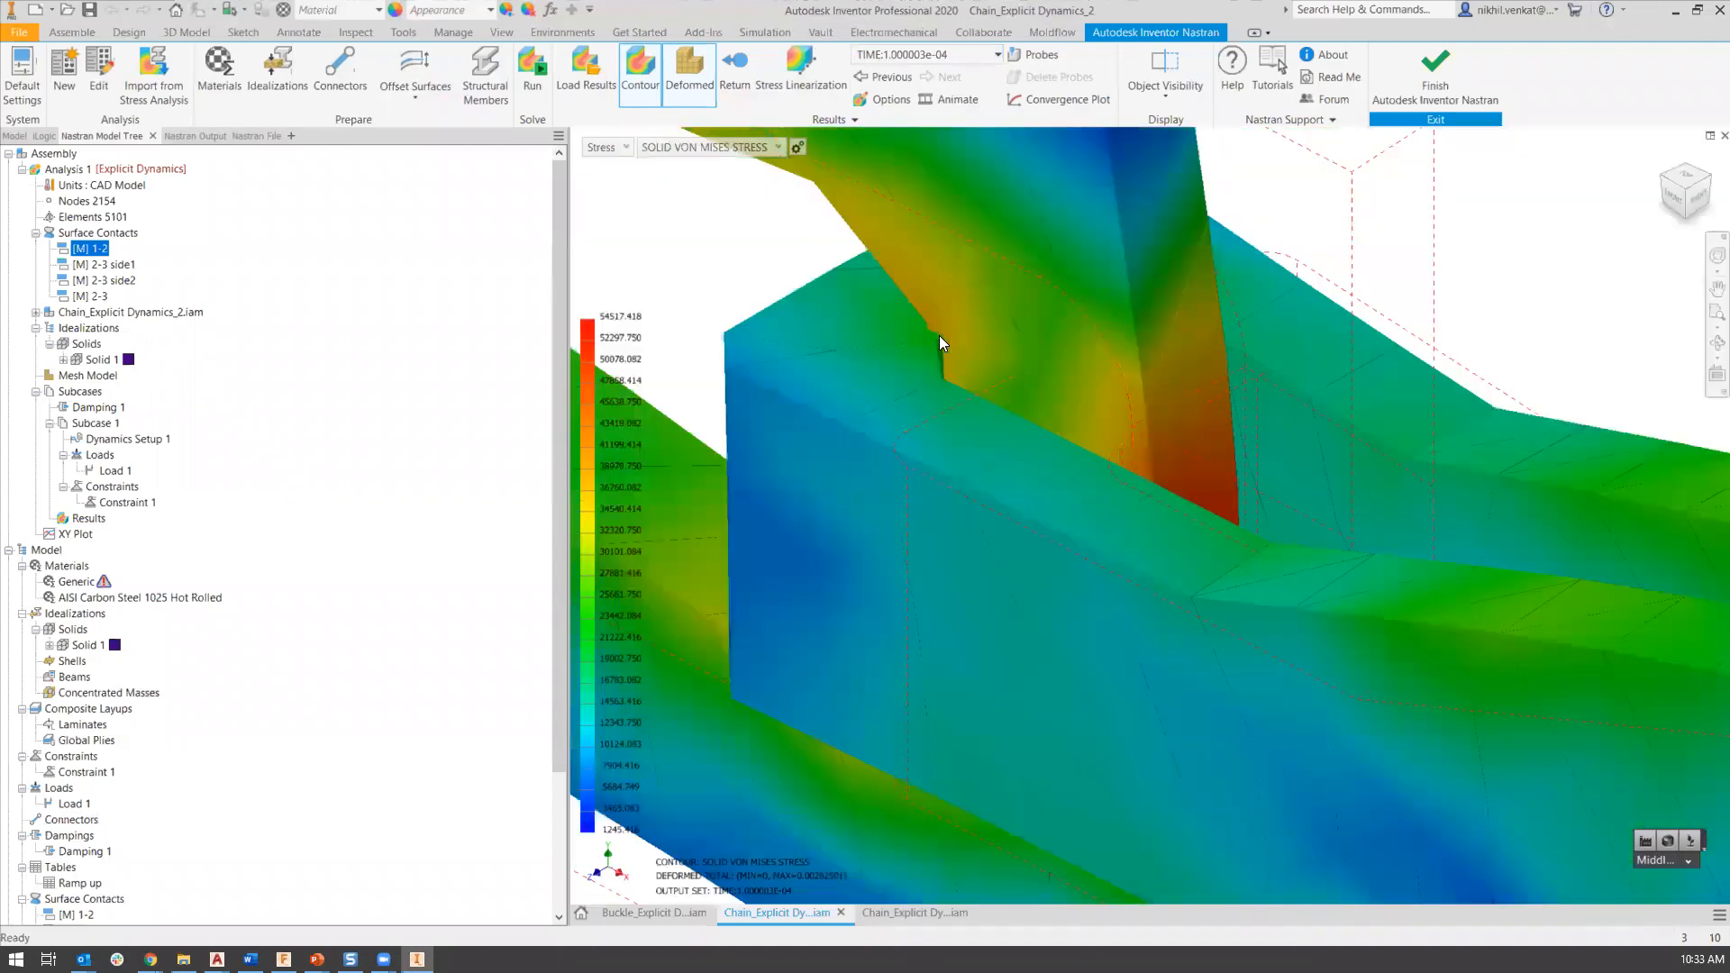
scroll(940, 346, "up", 4)
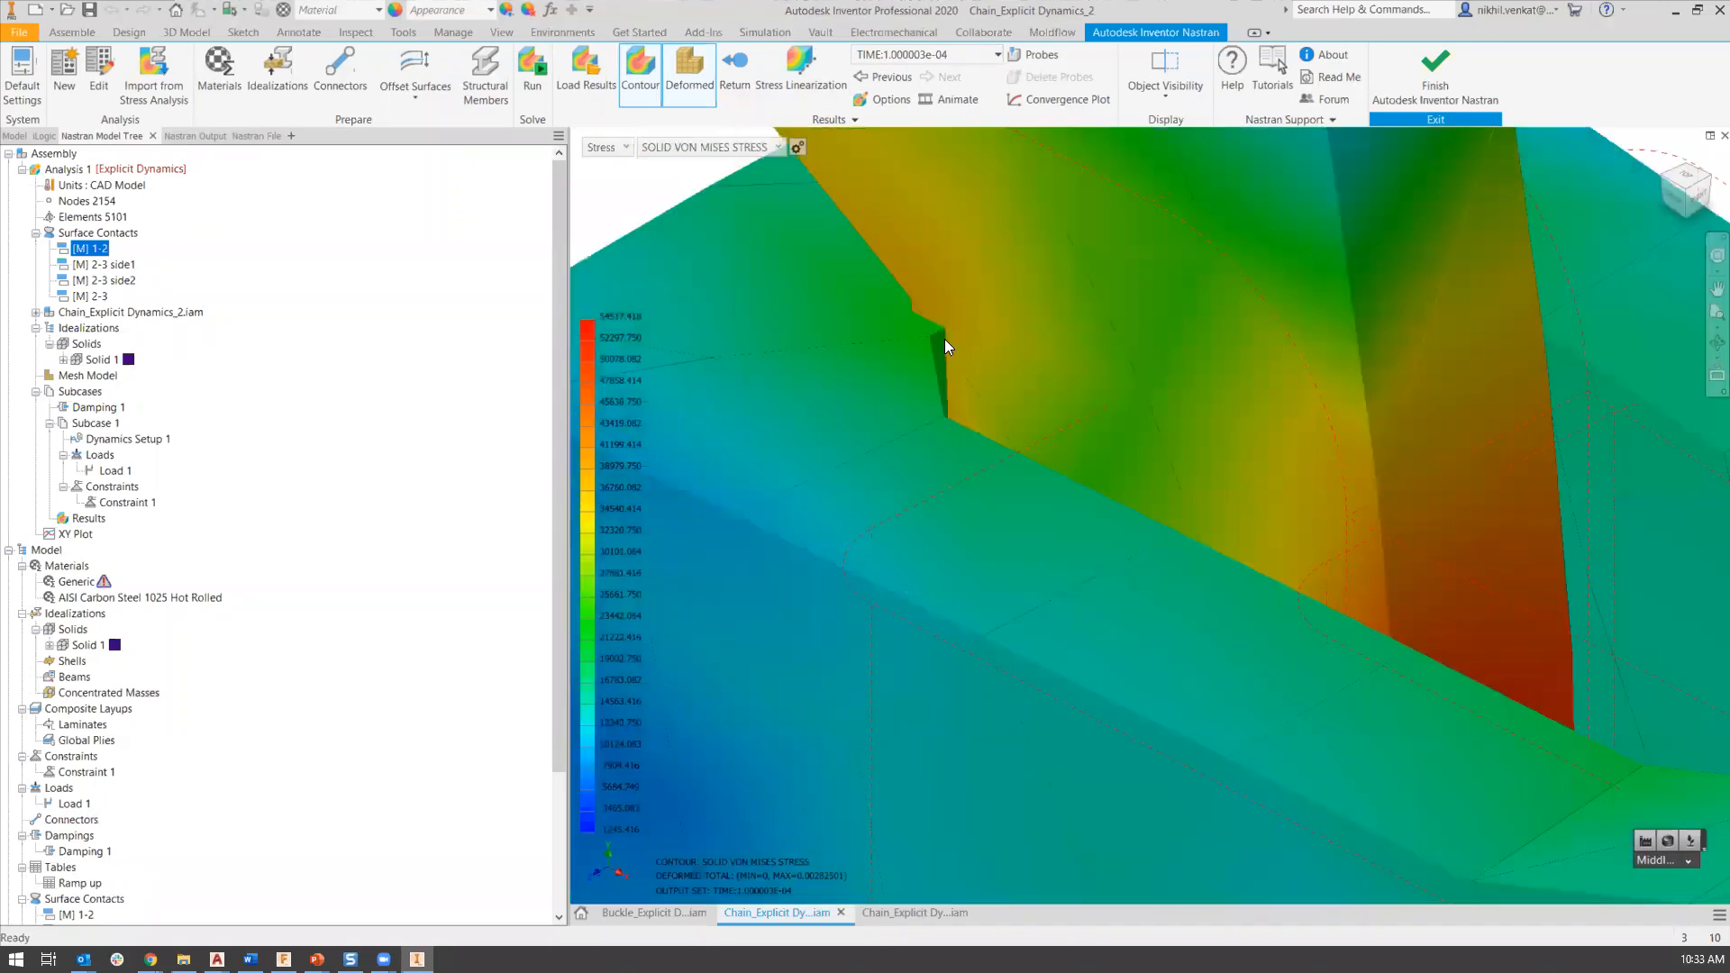
scroll(1483, 195, "down", 3)
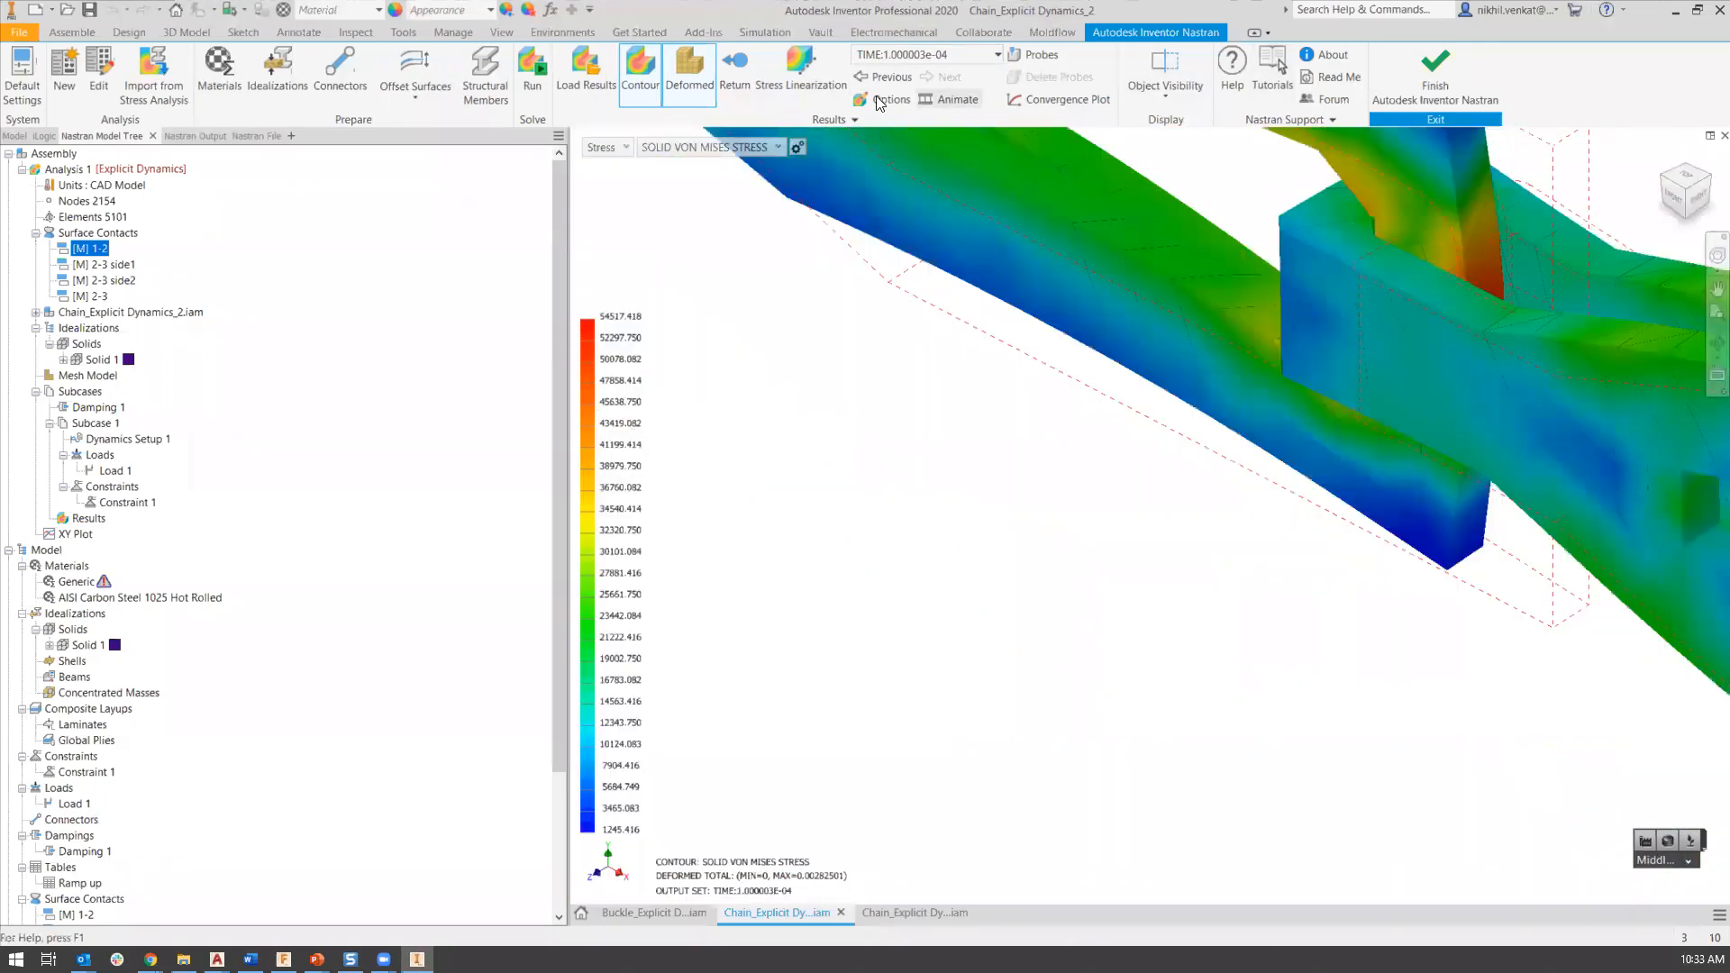
Set the plot's deformation scale to Actual with a value of 1.0.
left_click(875, 103)
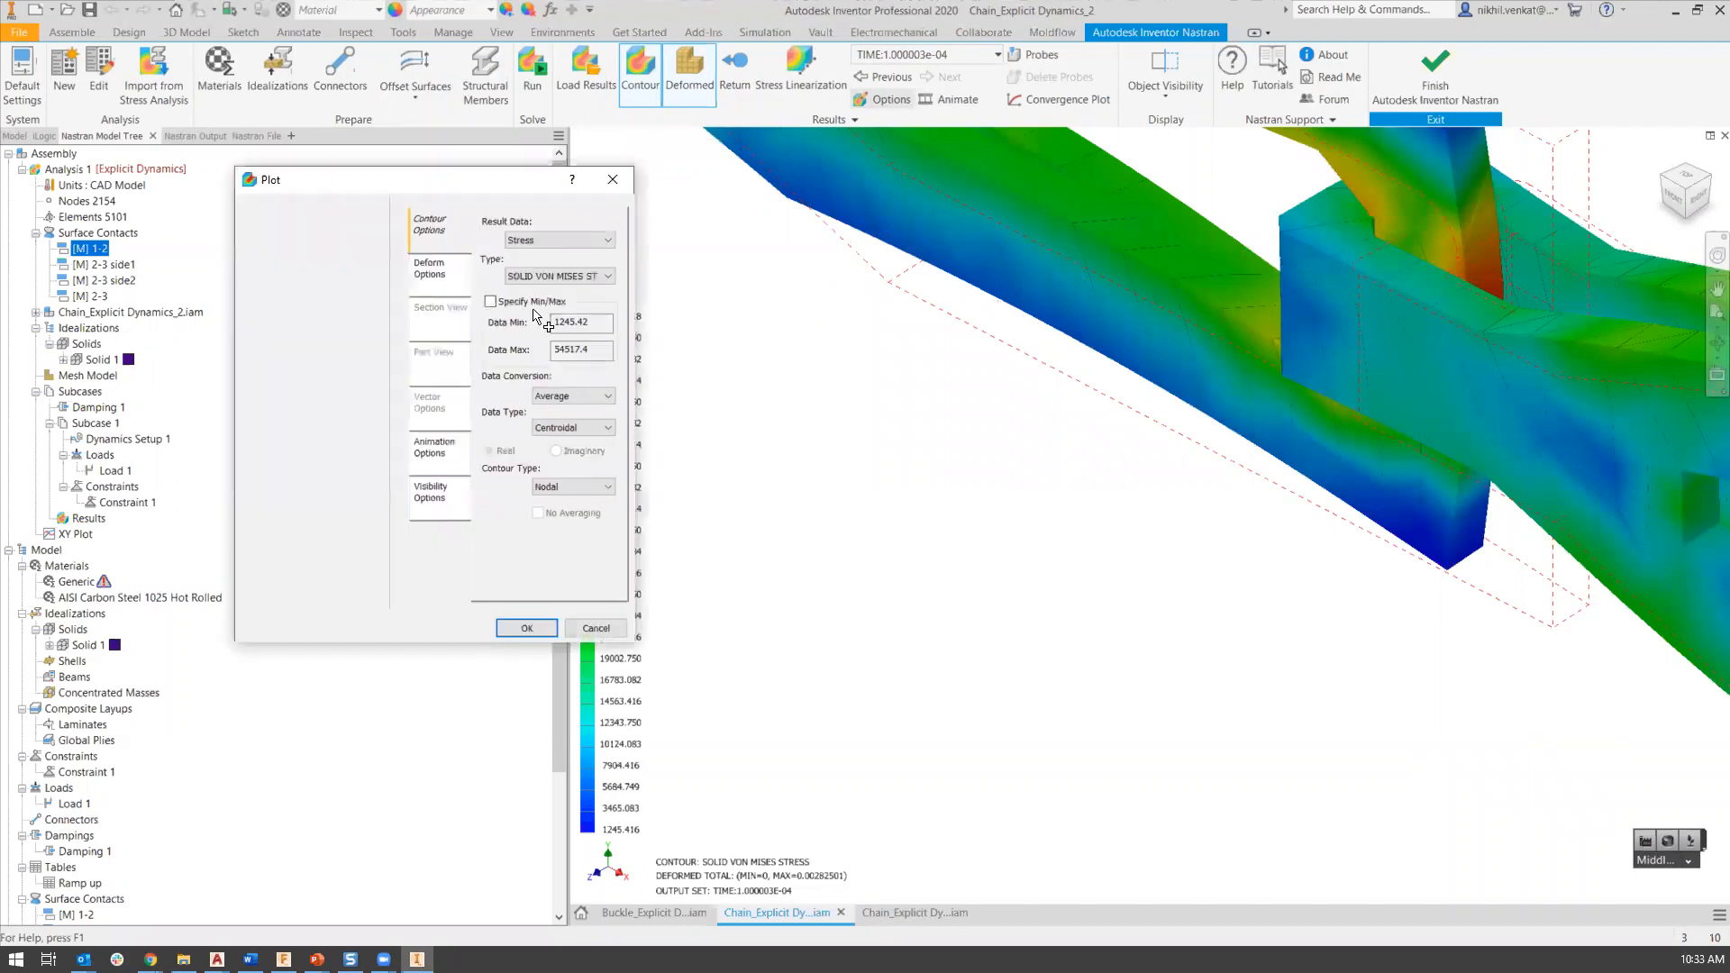
left_click(419, 290)
scroll(974, 387, "down", 3)
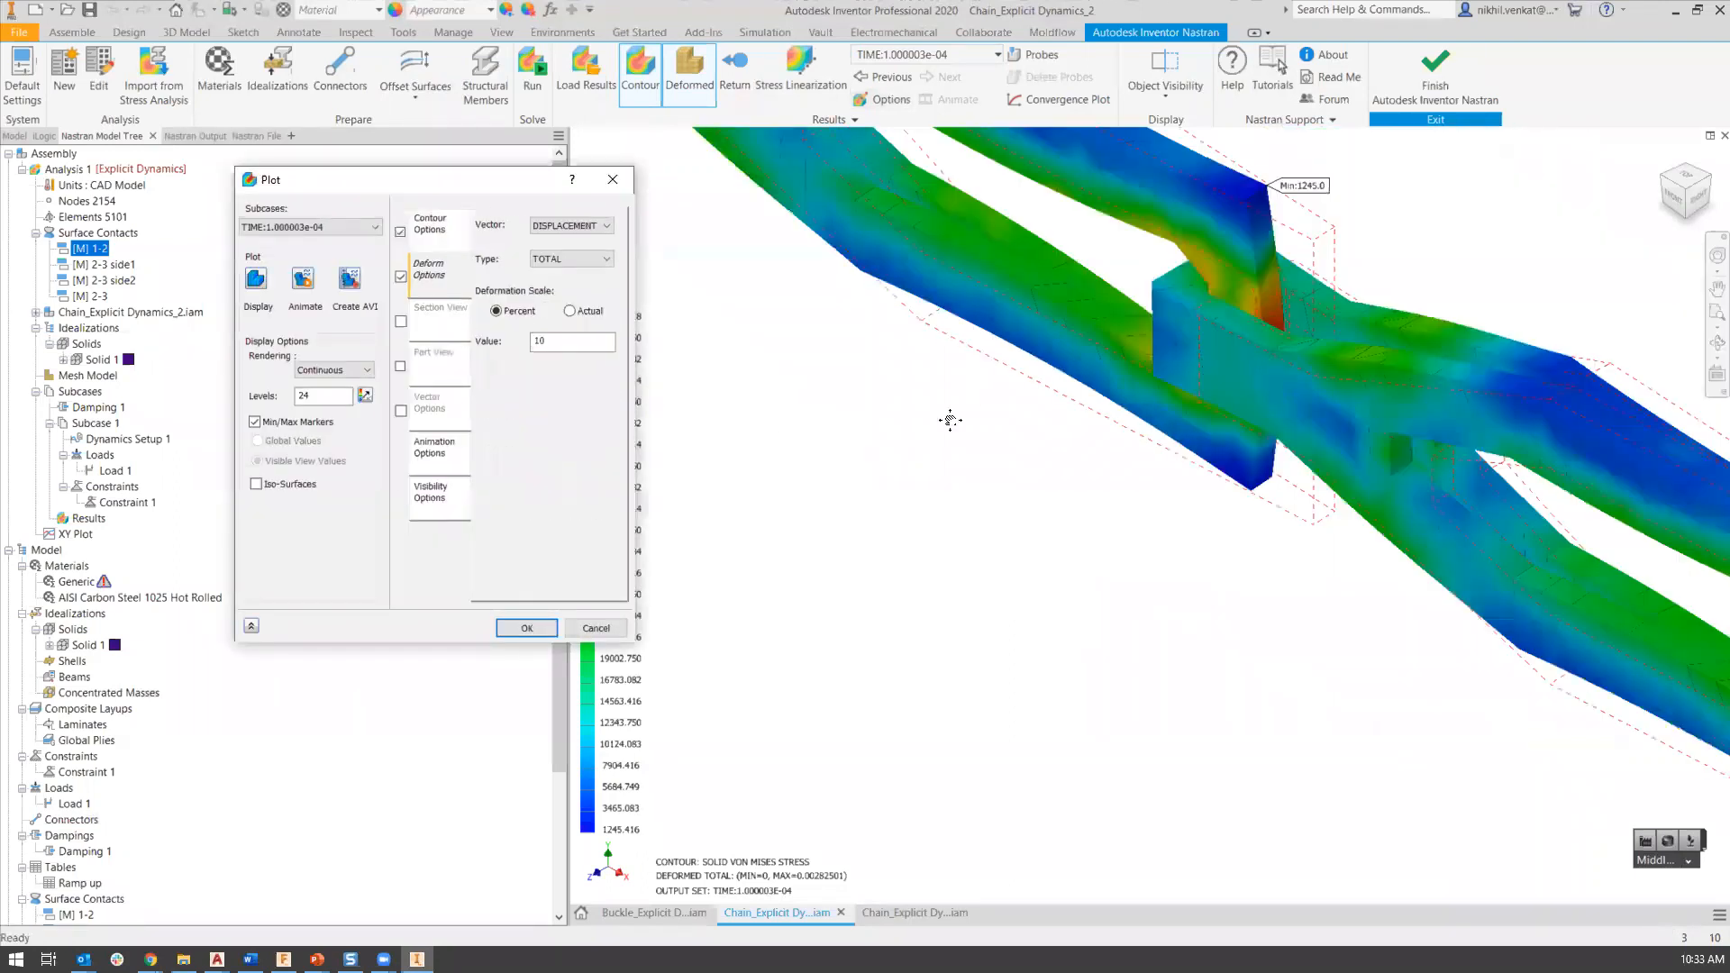
left_click(571, 309)
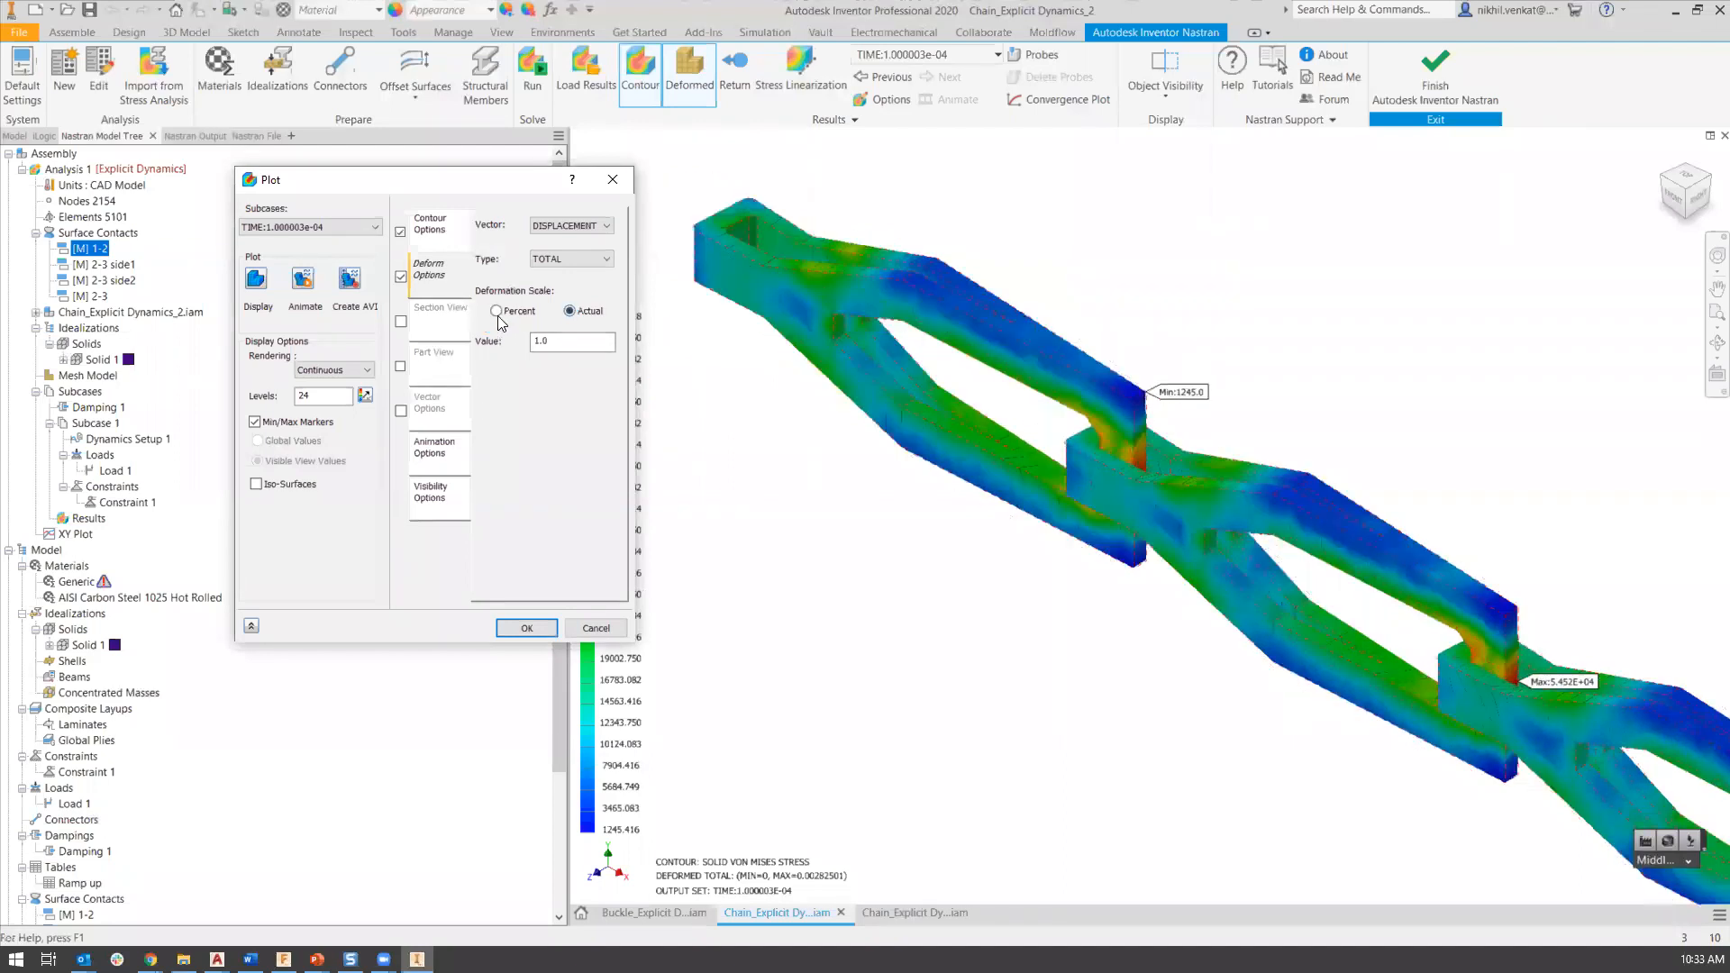
Inspect the joint between the first two links at actual deformation from angled and front views, and return to the home view.
scroll(1126, 464, "up", 10)
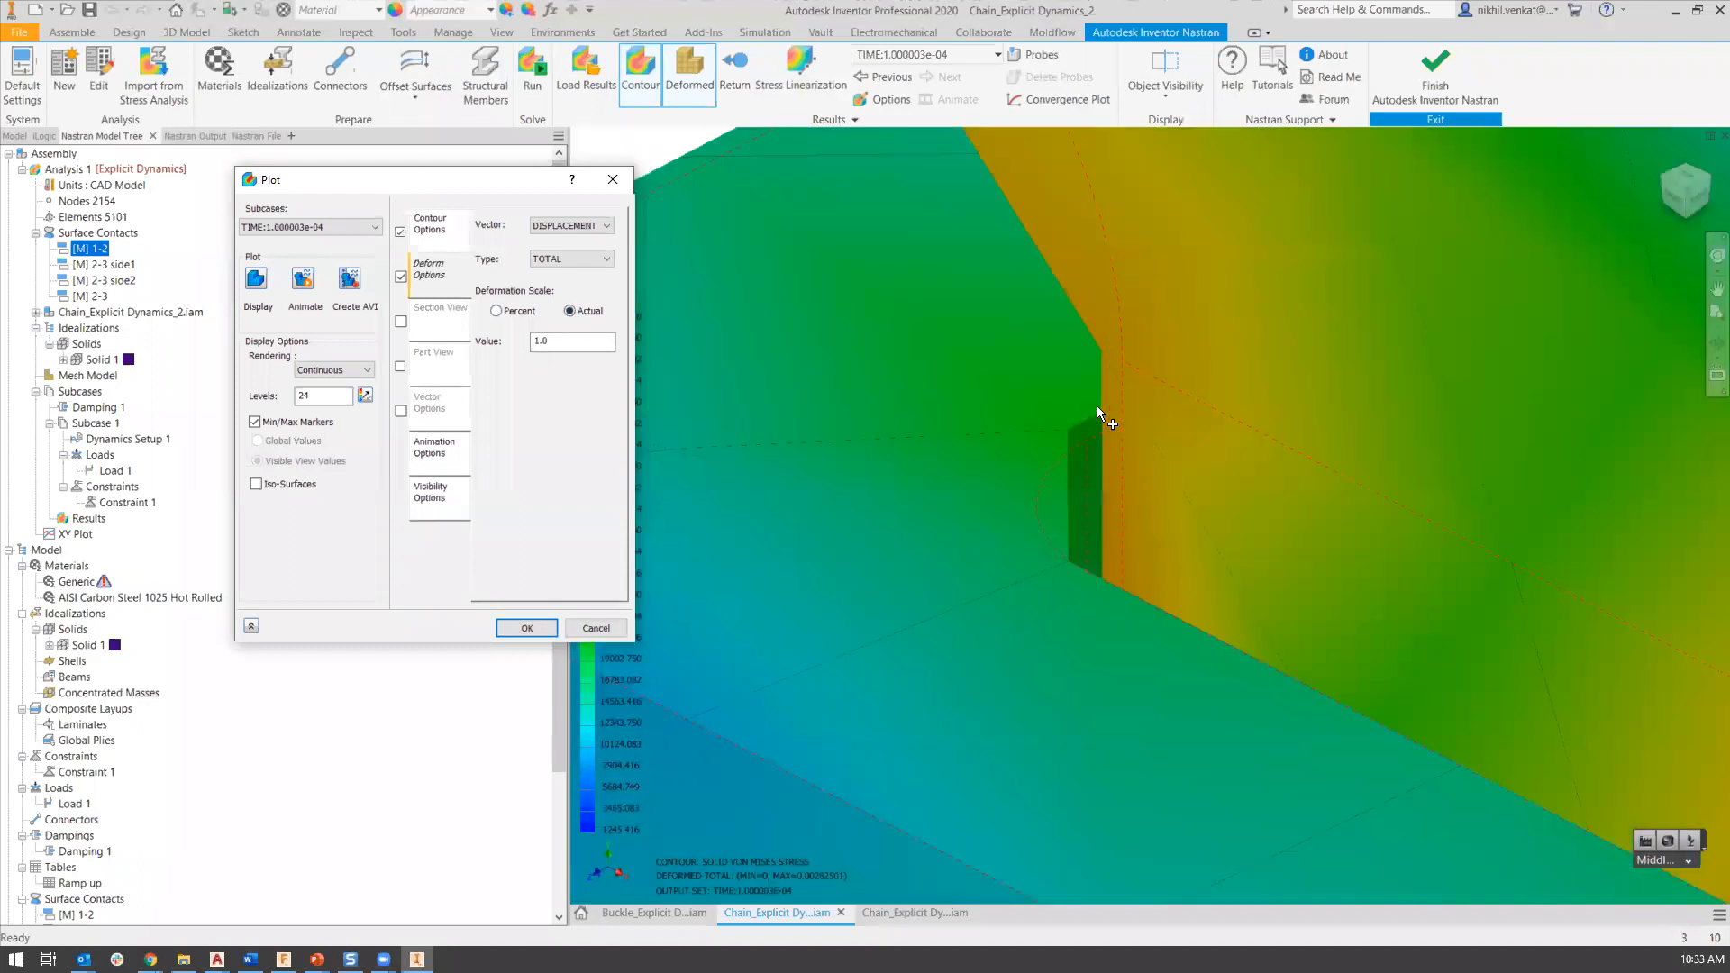
scroll(1107, 434, "down", 5)
middle_click_drag(1186, 521, 1013, 511, "shift")
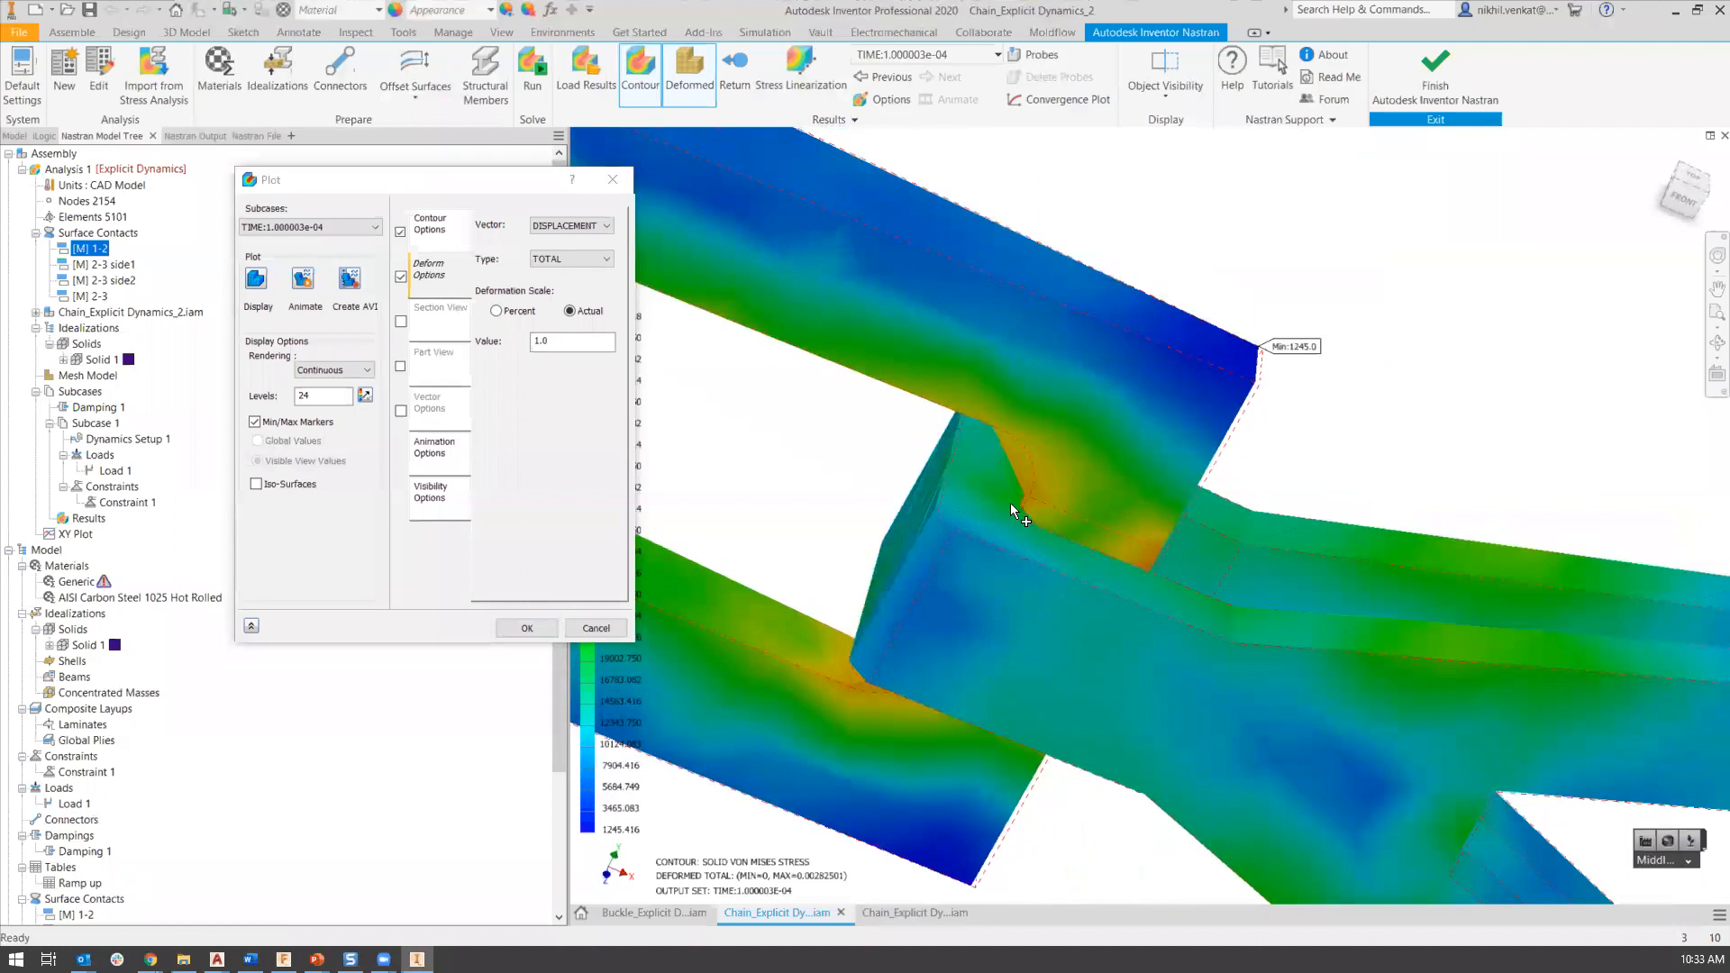
scroll(1011, 510, "up", 6)
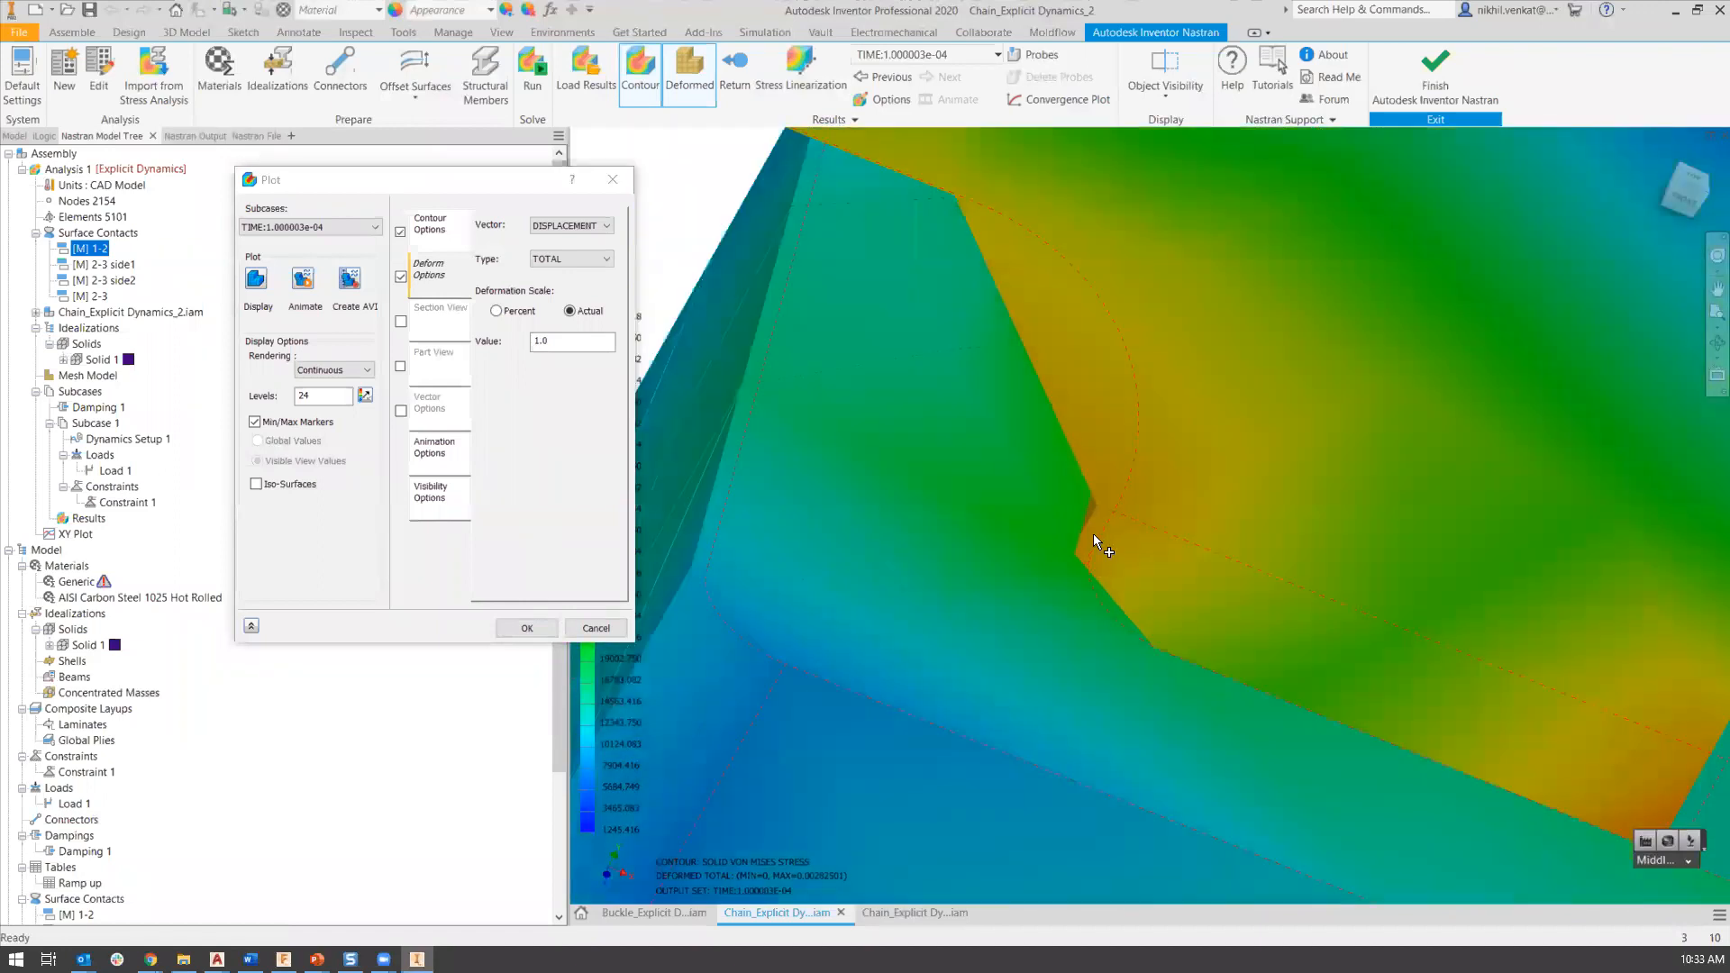
scroll(1090, 532, "up", 3)
left_click(1681, 208)
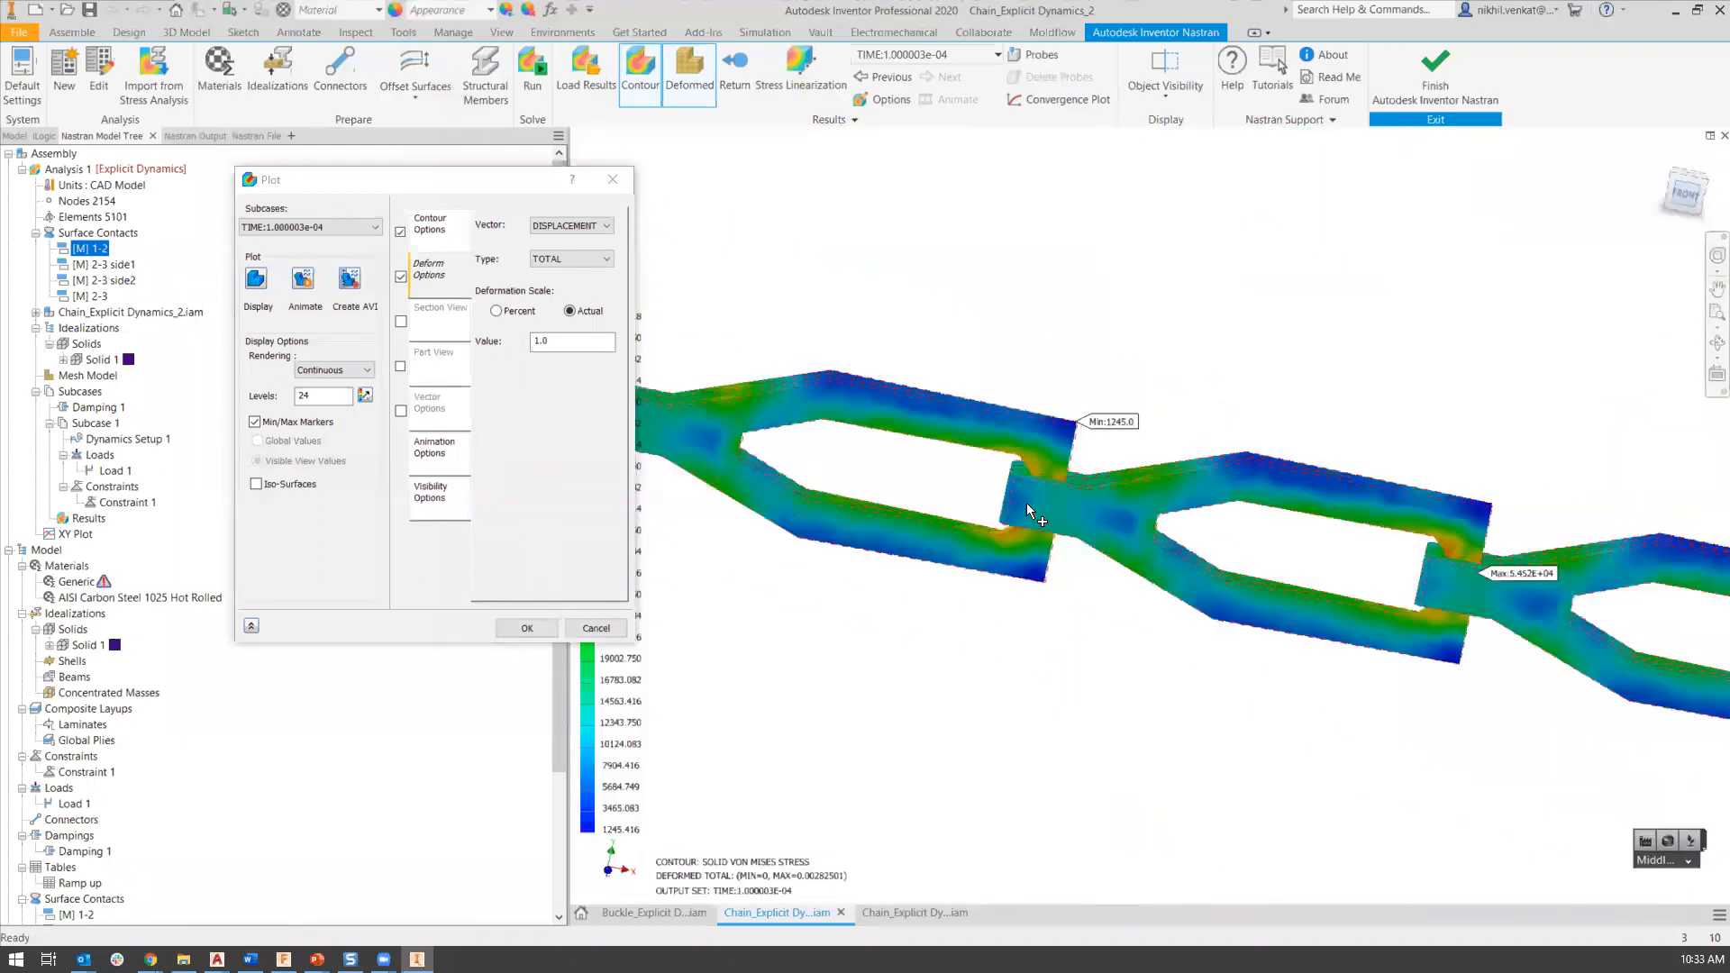
scroll(1025, 503, "up", 2)
scroll(1026, 503, "down", 5)
scroll(865, 535, "down", 3)
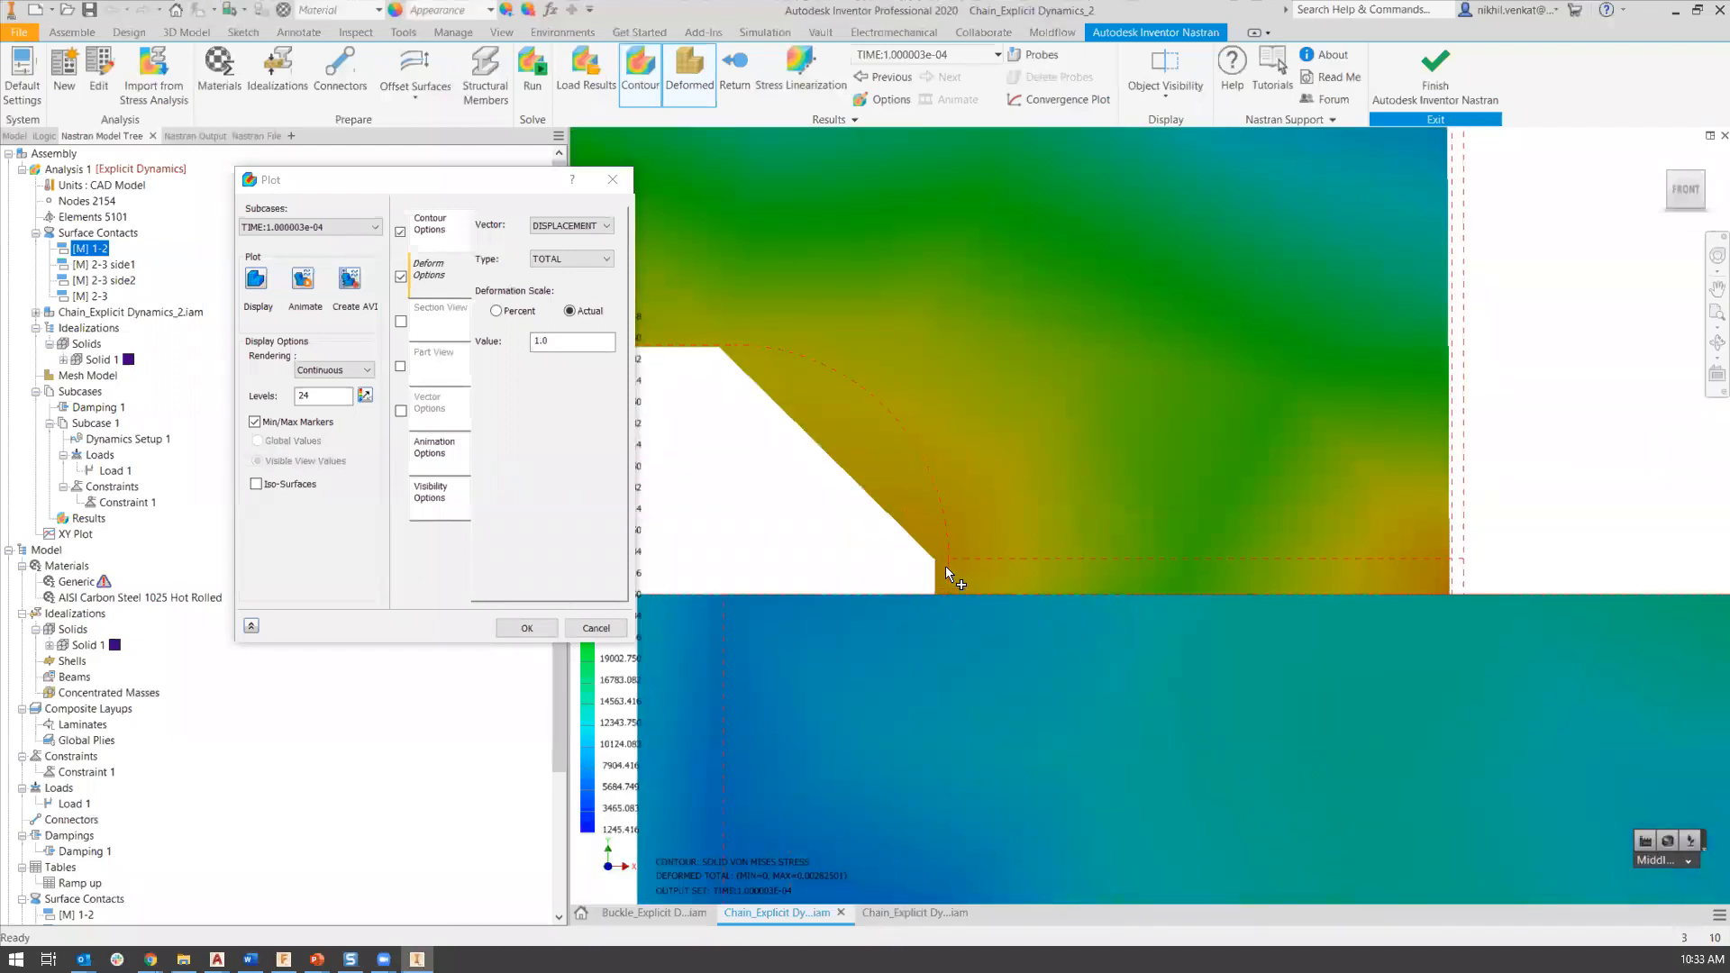
scroll(946, 559, "up", 4)
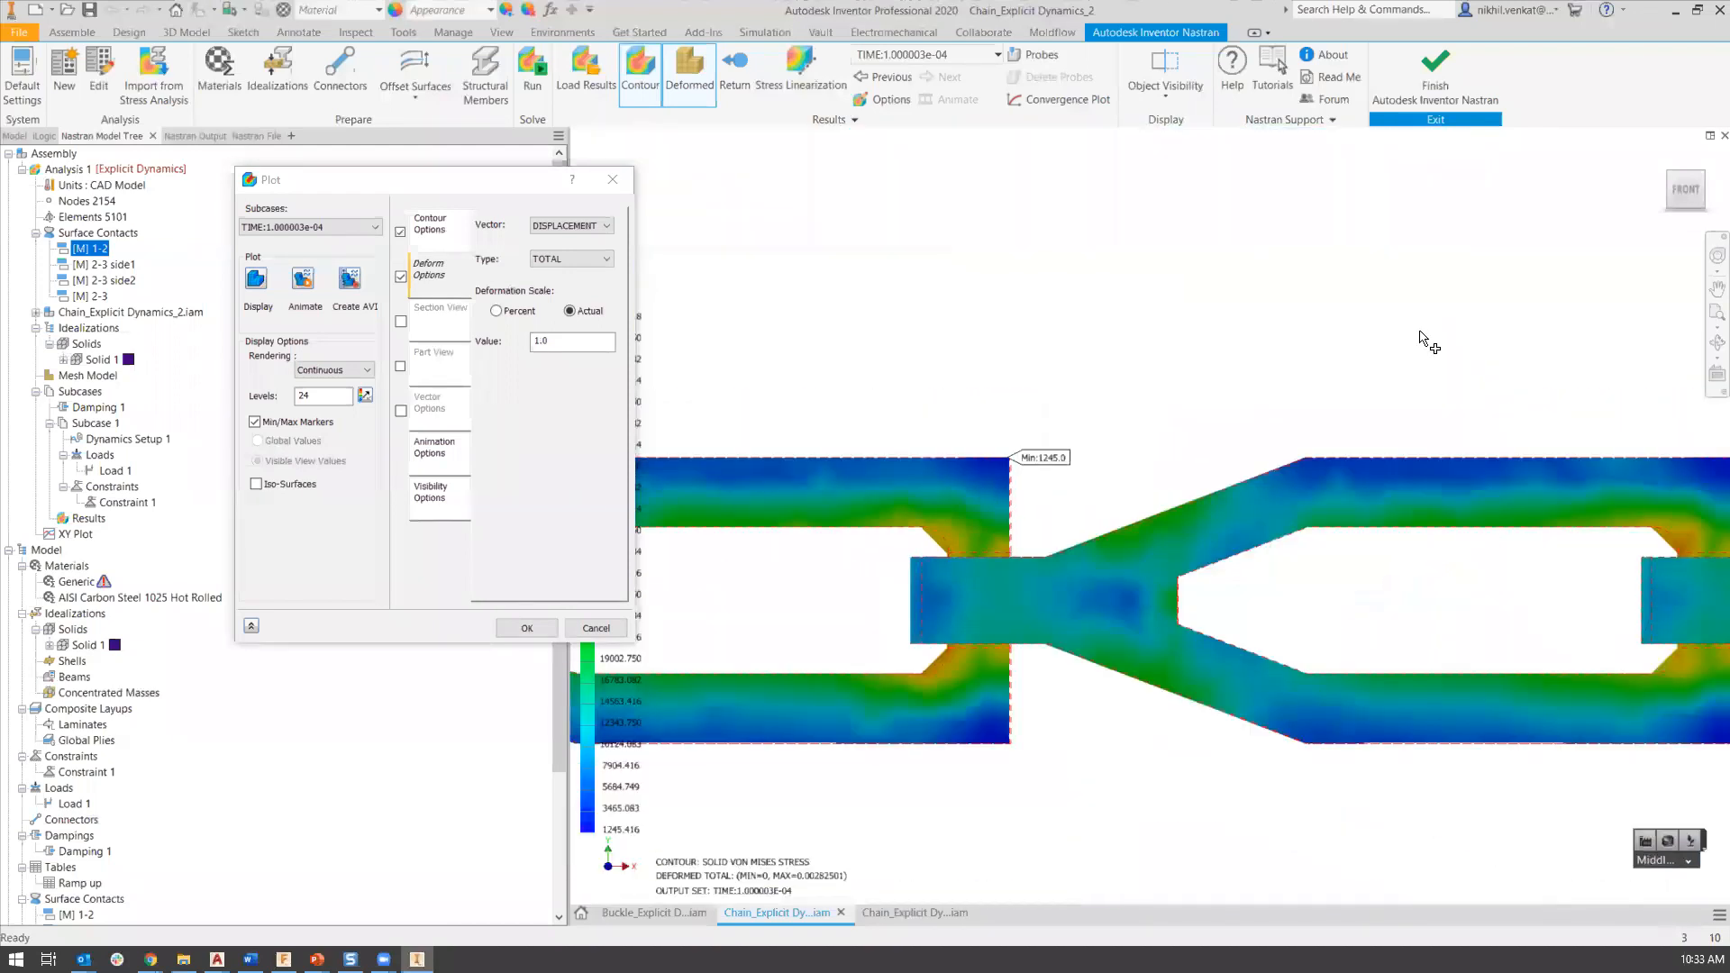
scroll(1383, 352, "up", 2)
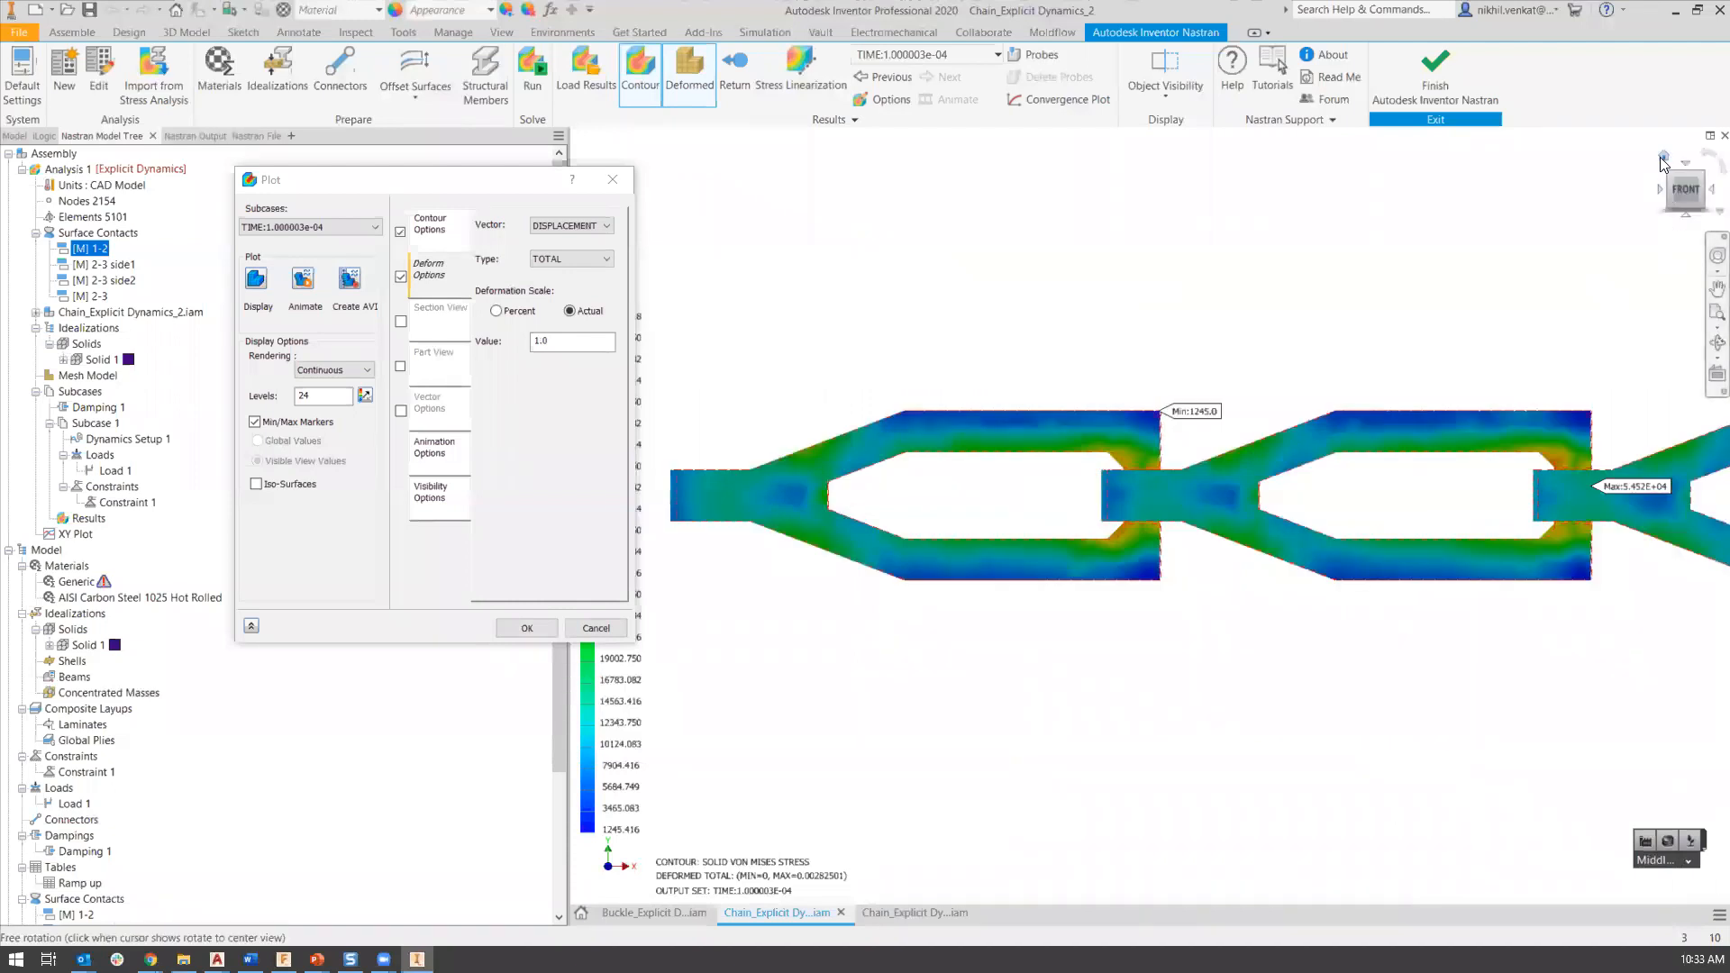
left_click(1662, 156)
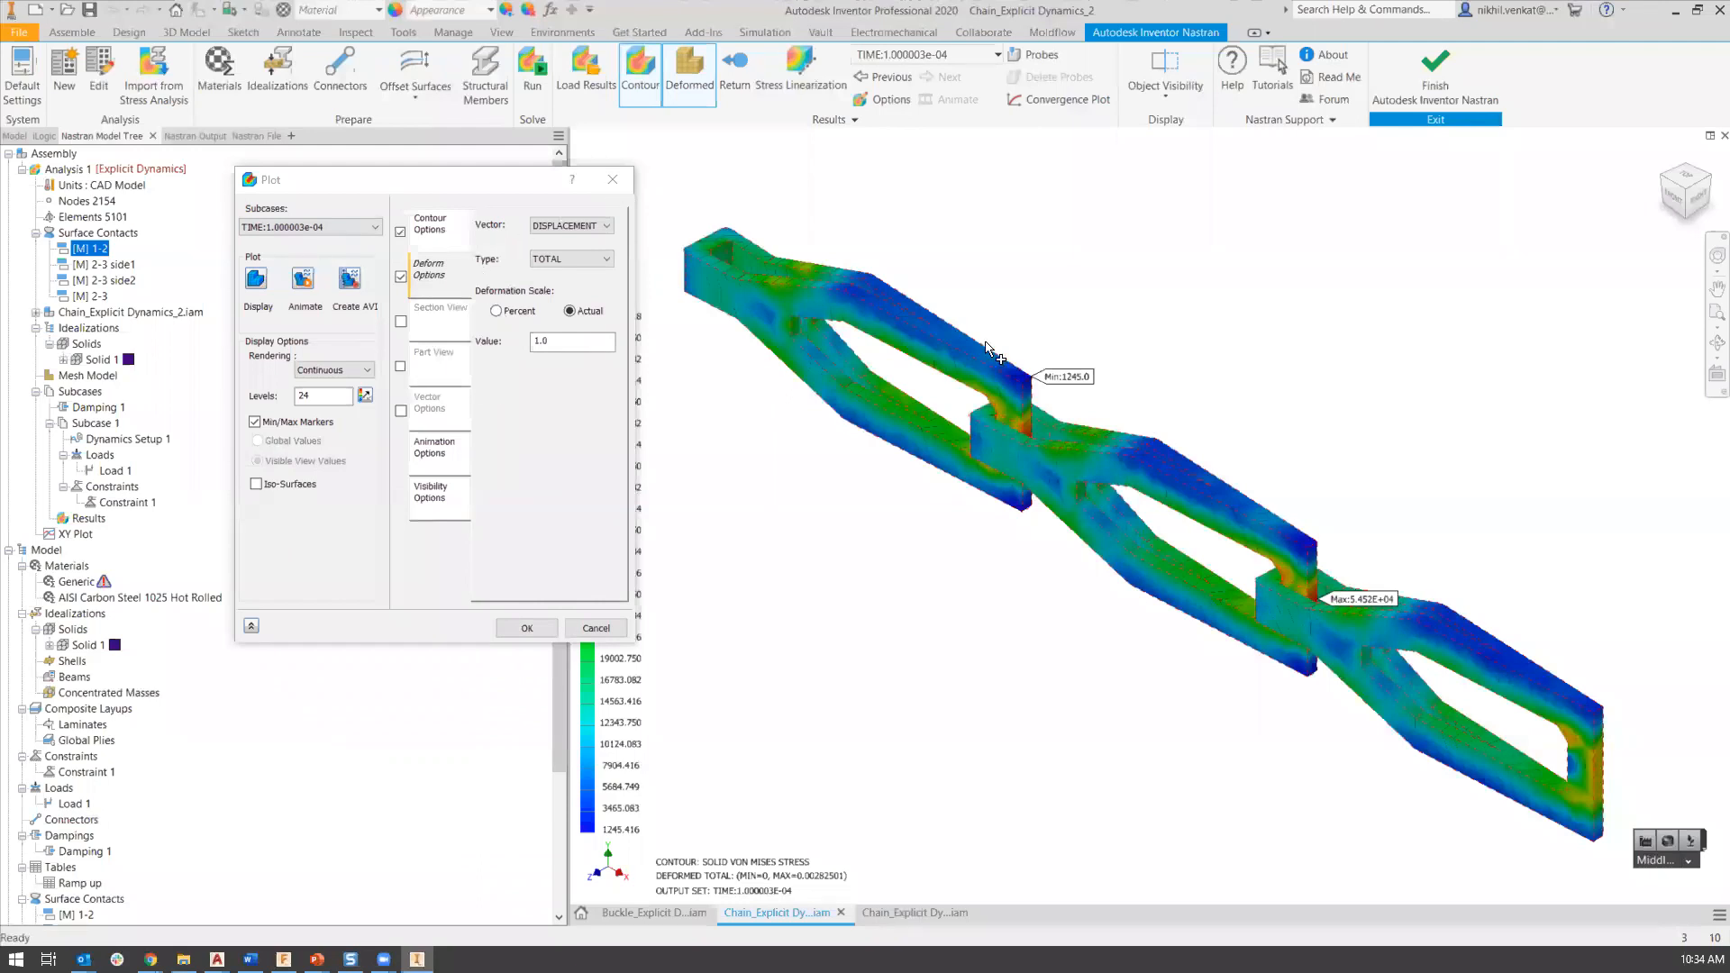
Close the plot options and inspect the von Mises stress around the chain's link joints.
left_click(620, 177)
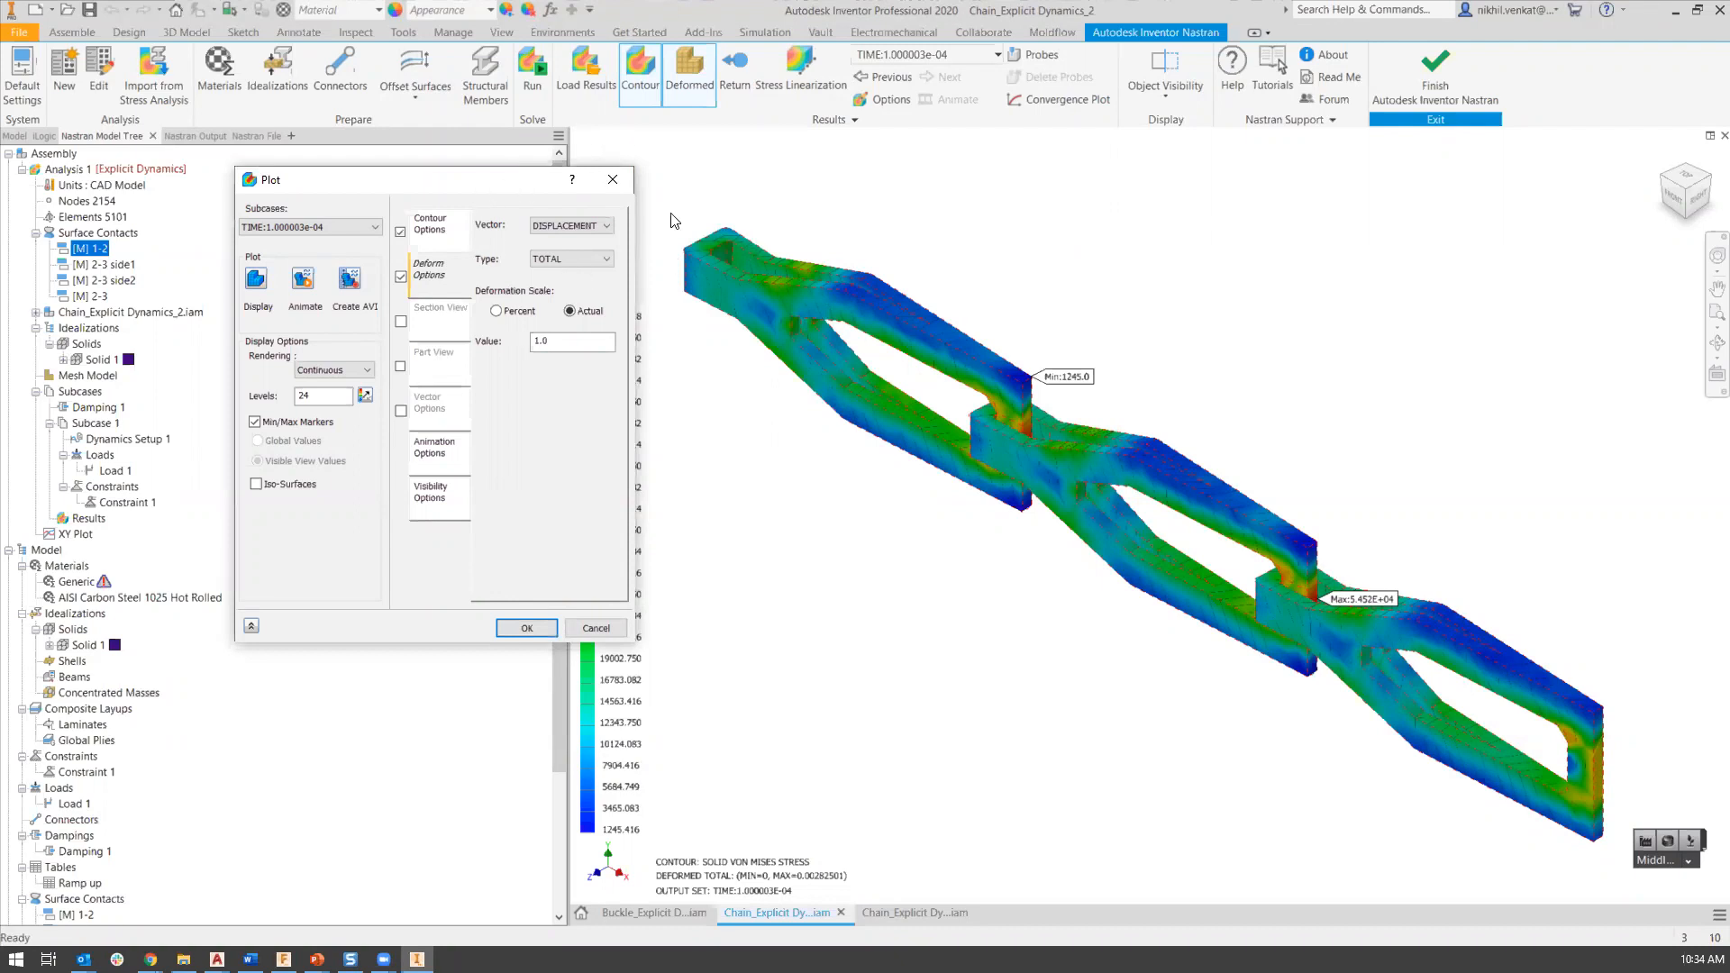
left_click(613, 179)
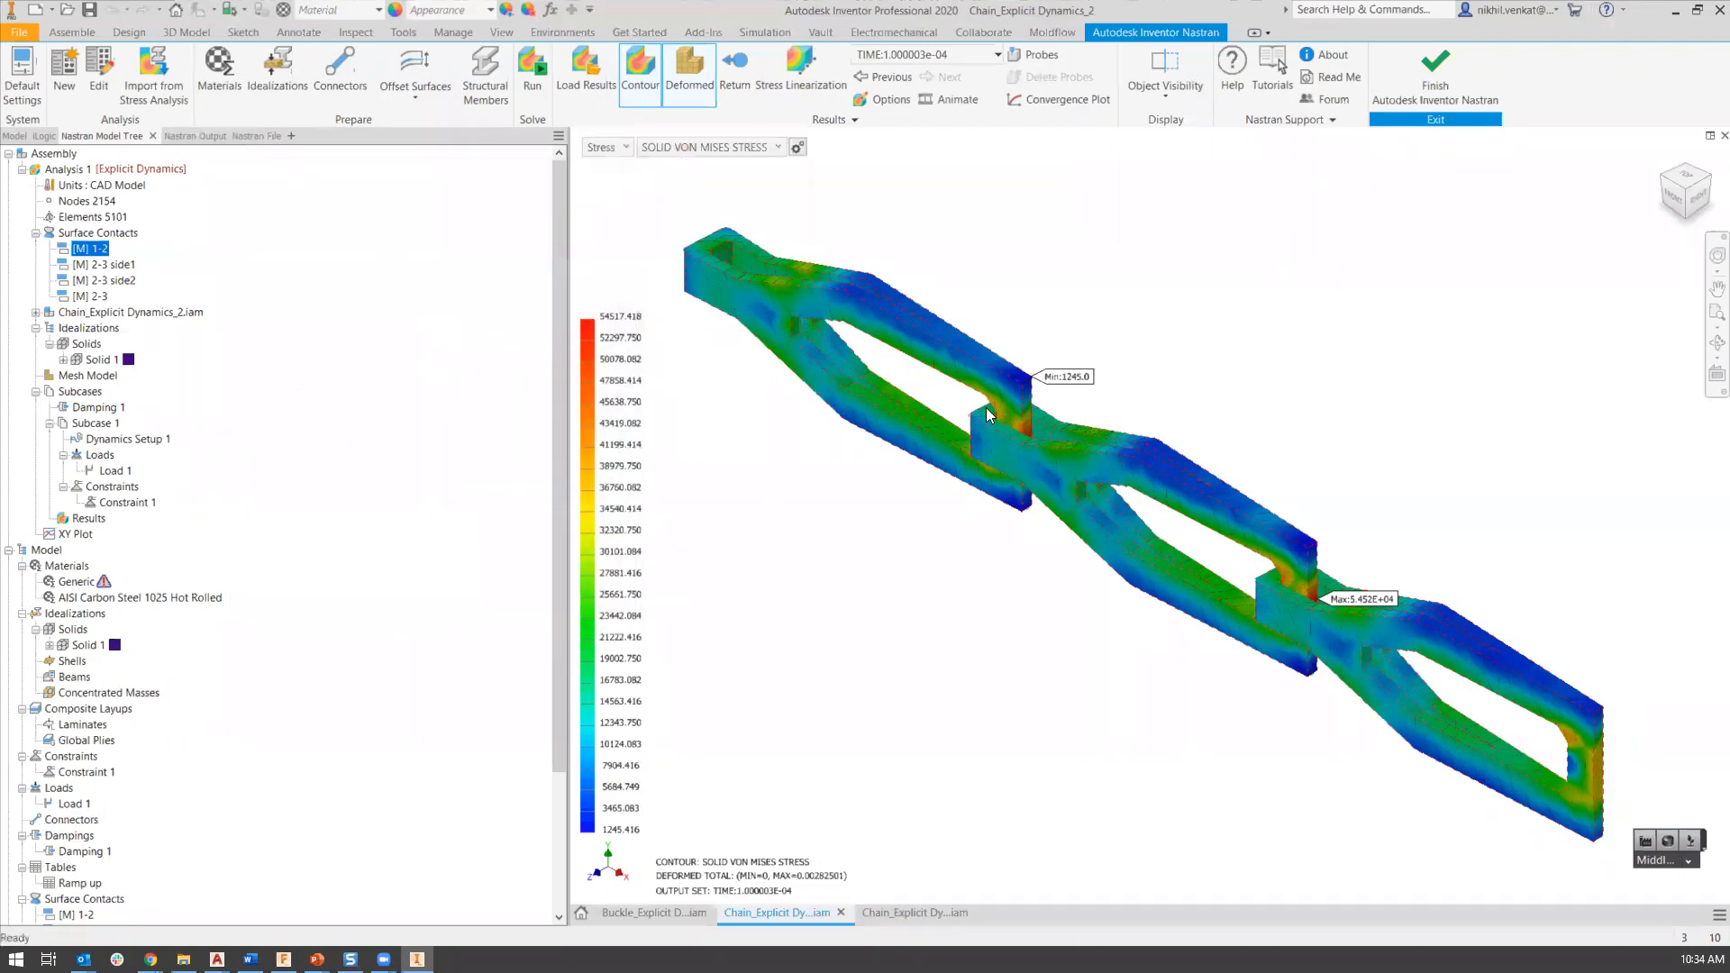
scroll(1280, 584, "up", 5)
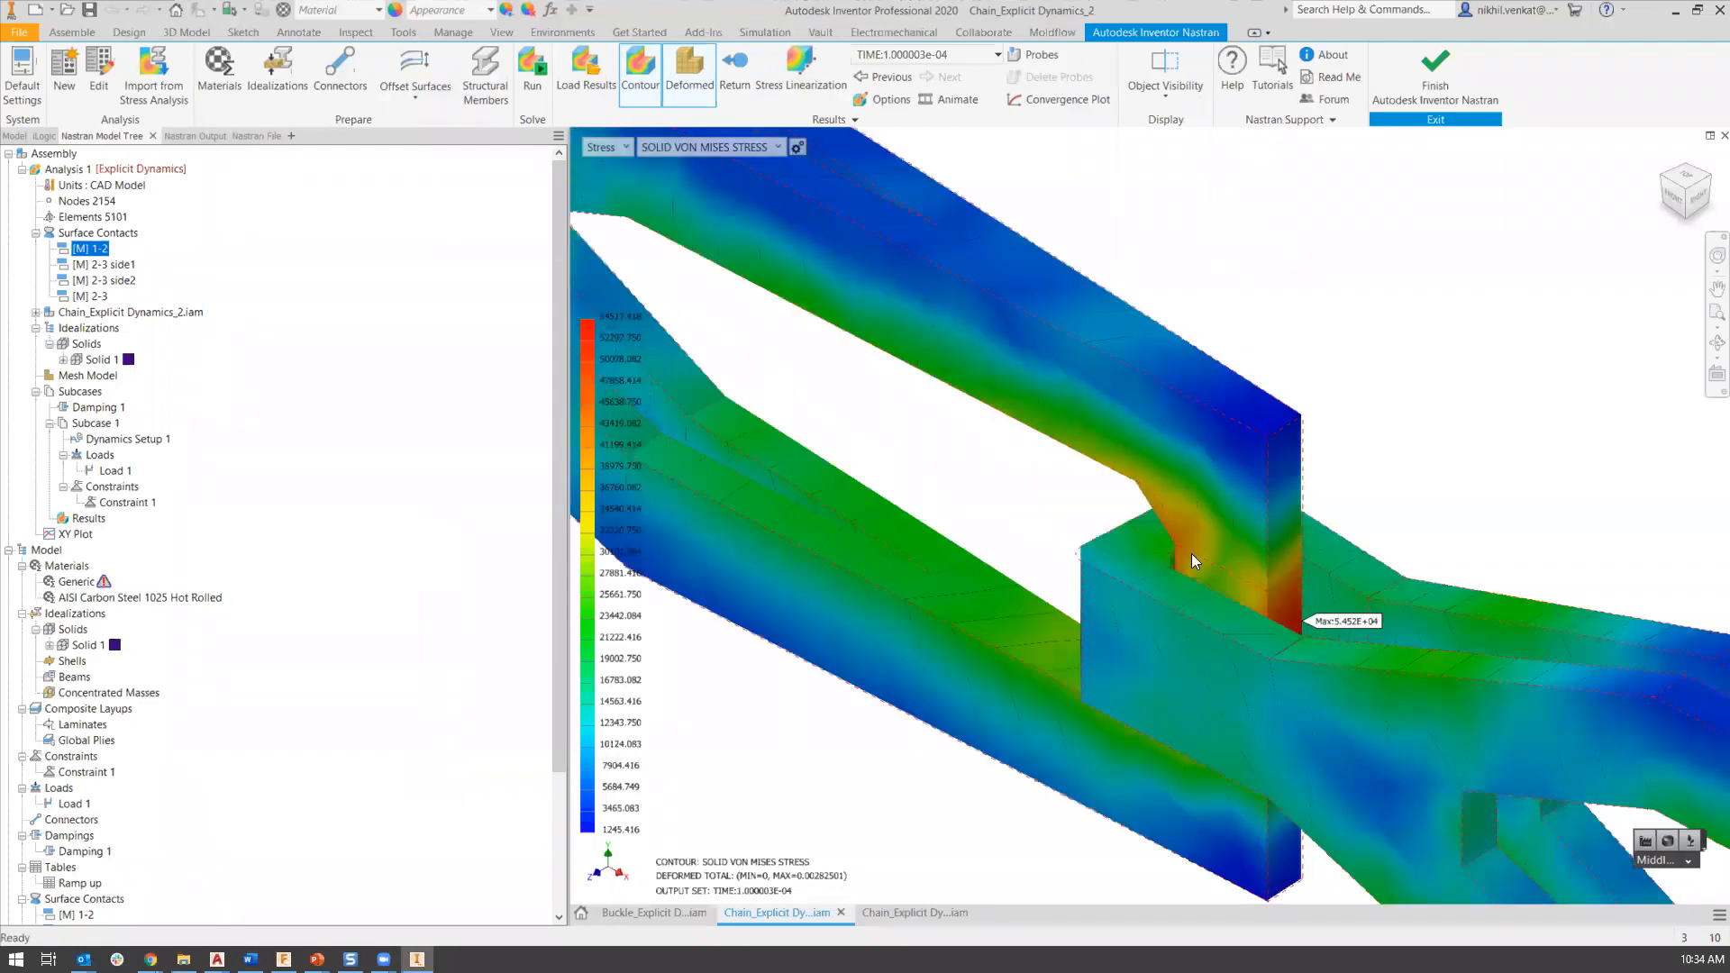
scroll(670, 484, "down", 5)
middle_click_drag(928, 477, 1175, 547)
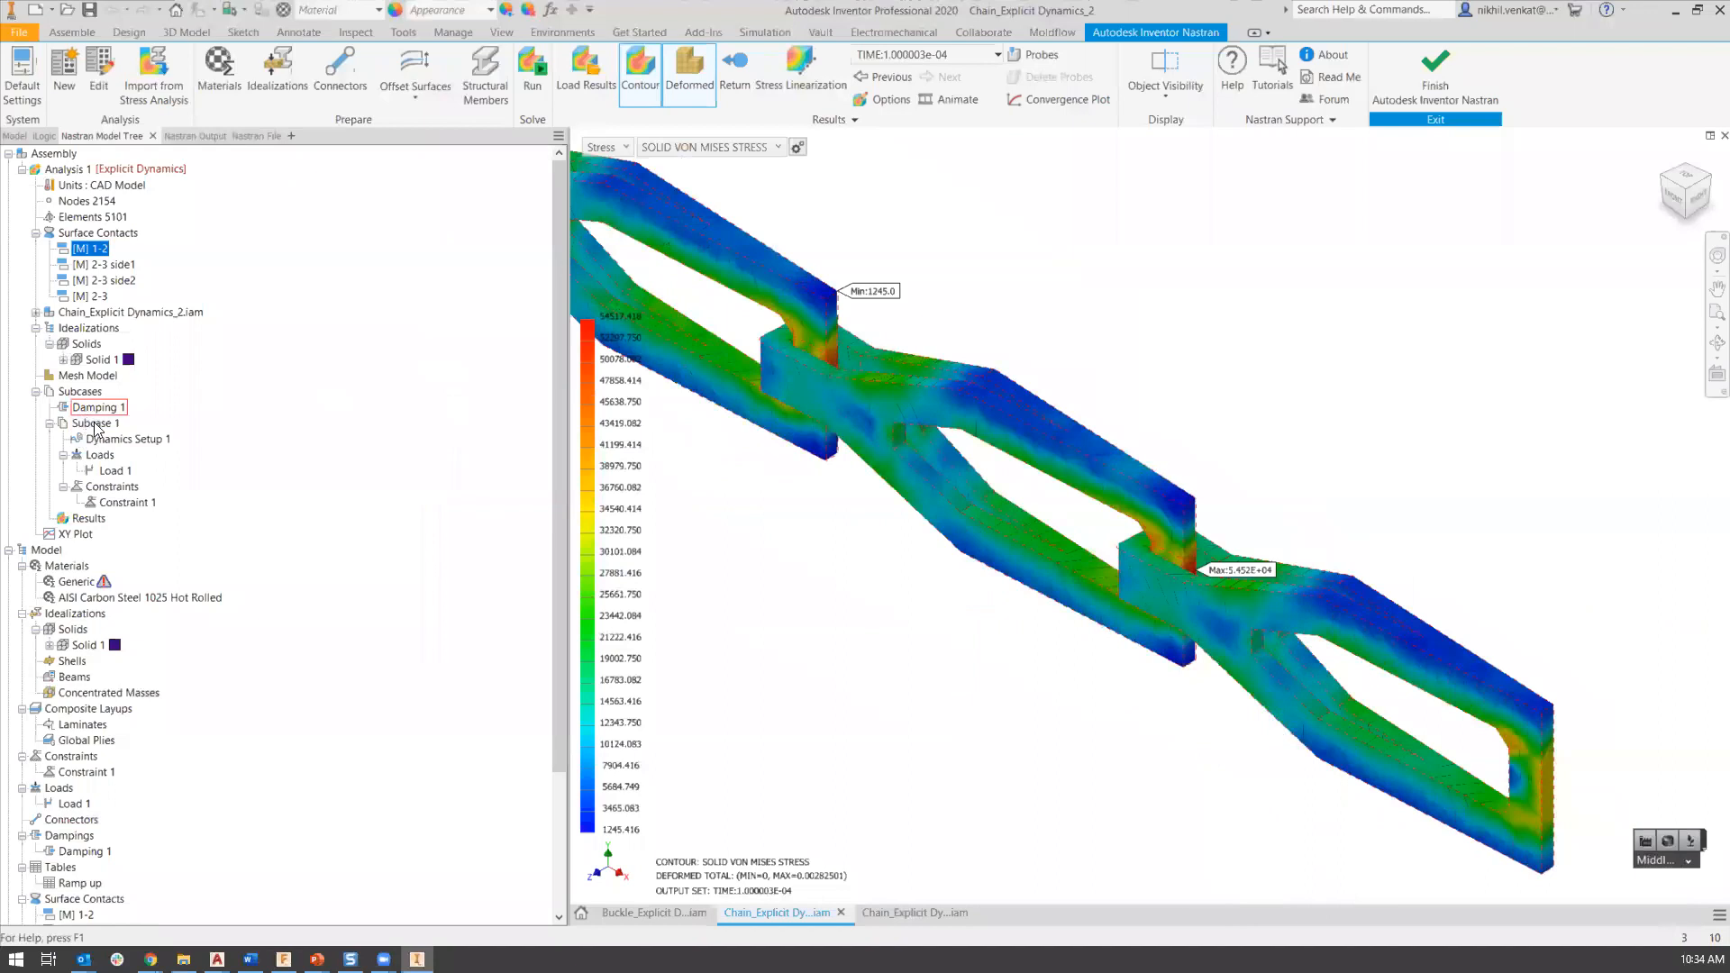
Examine the deletion criteria of a new element deletion criterion for Solid 1, keep NEGVOLUME chosen, and cancel it.
right_click(89, 330)
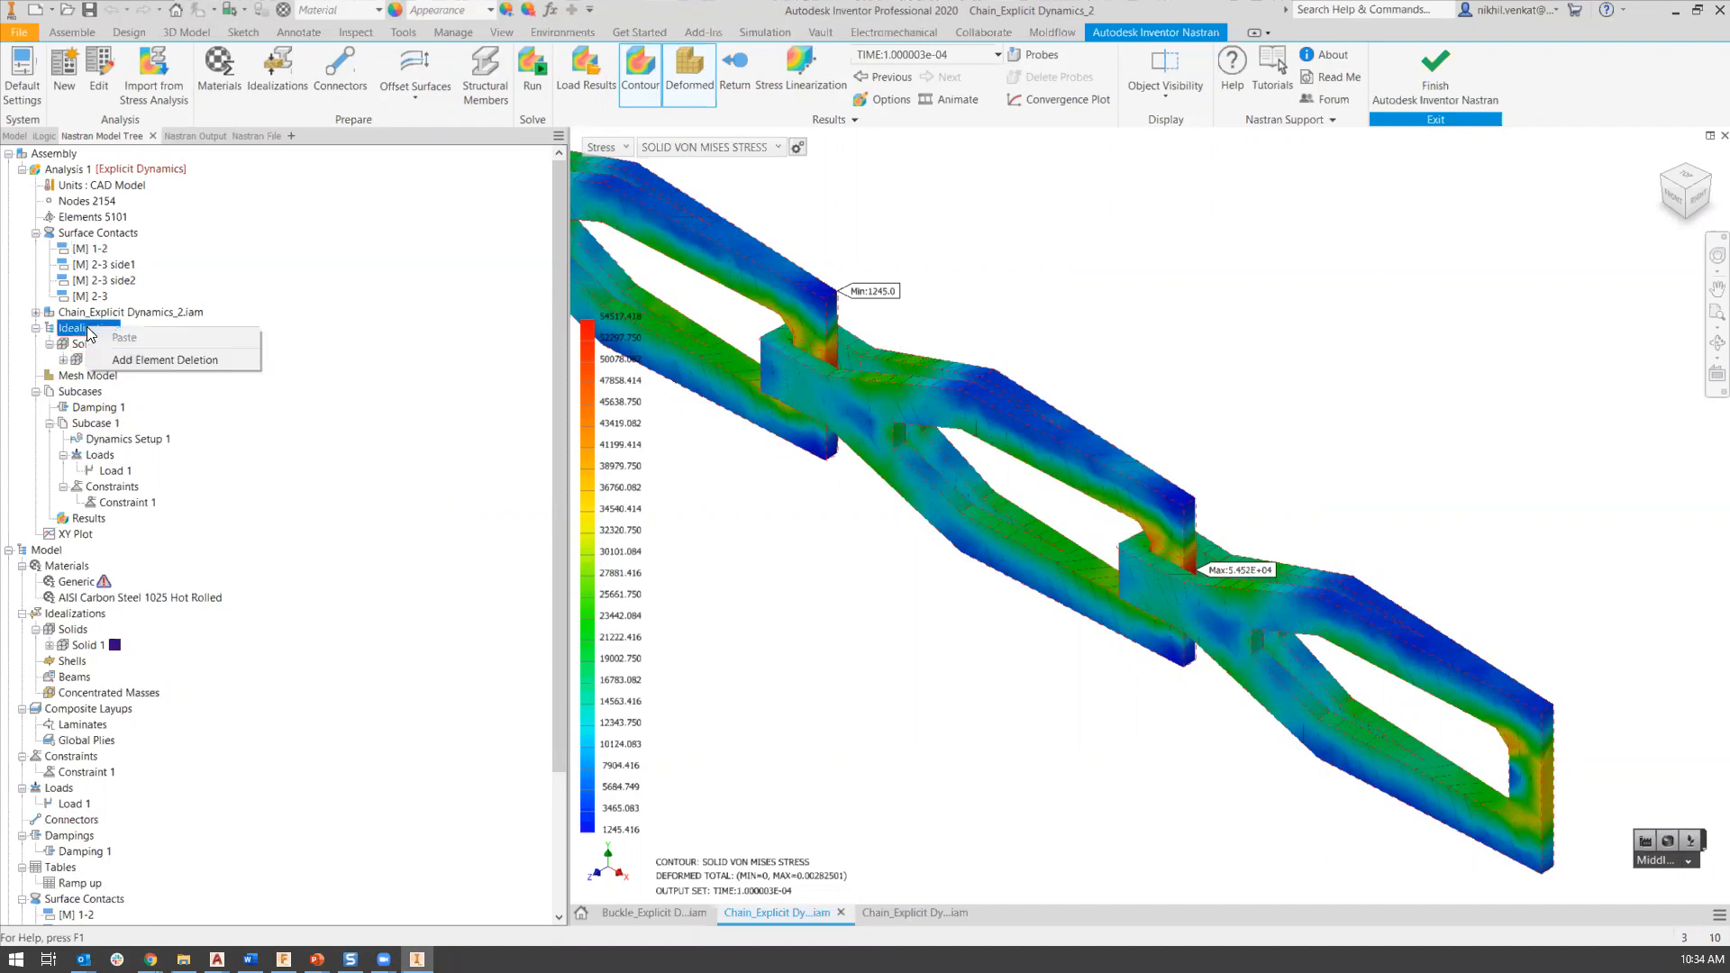
left_click(220, 359)
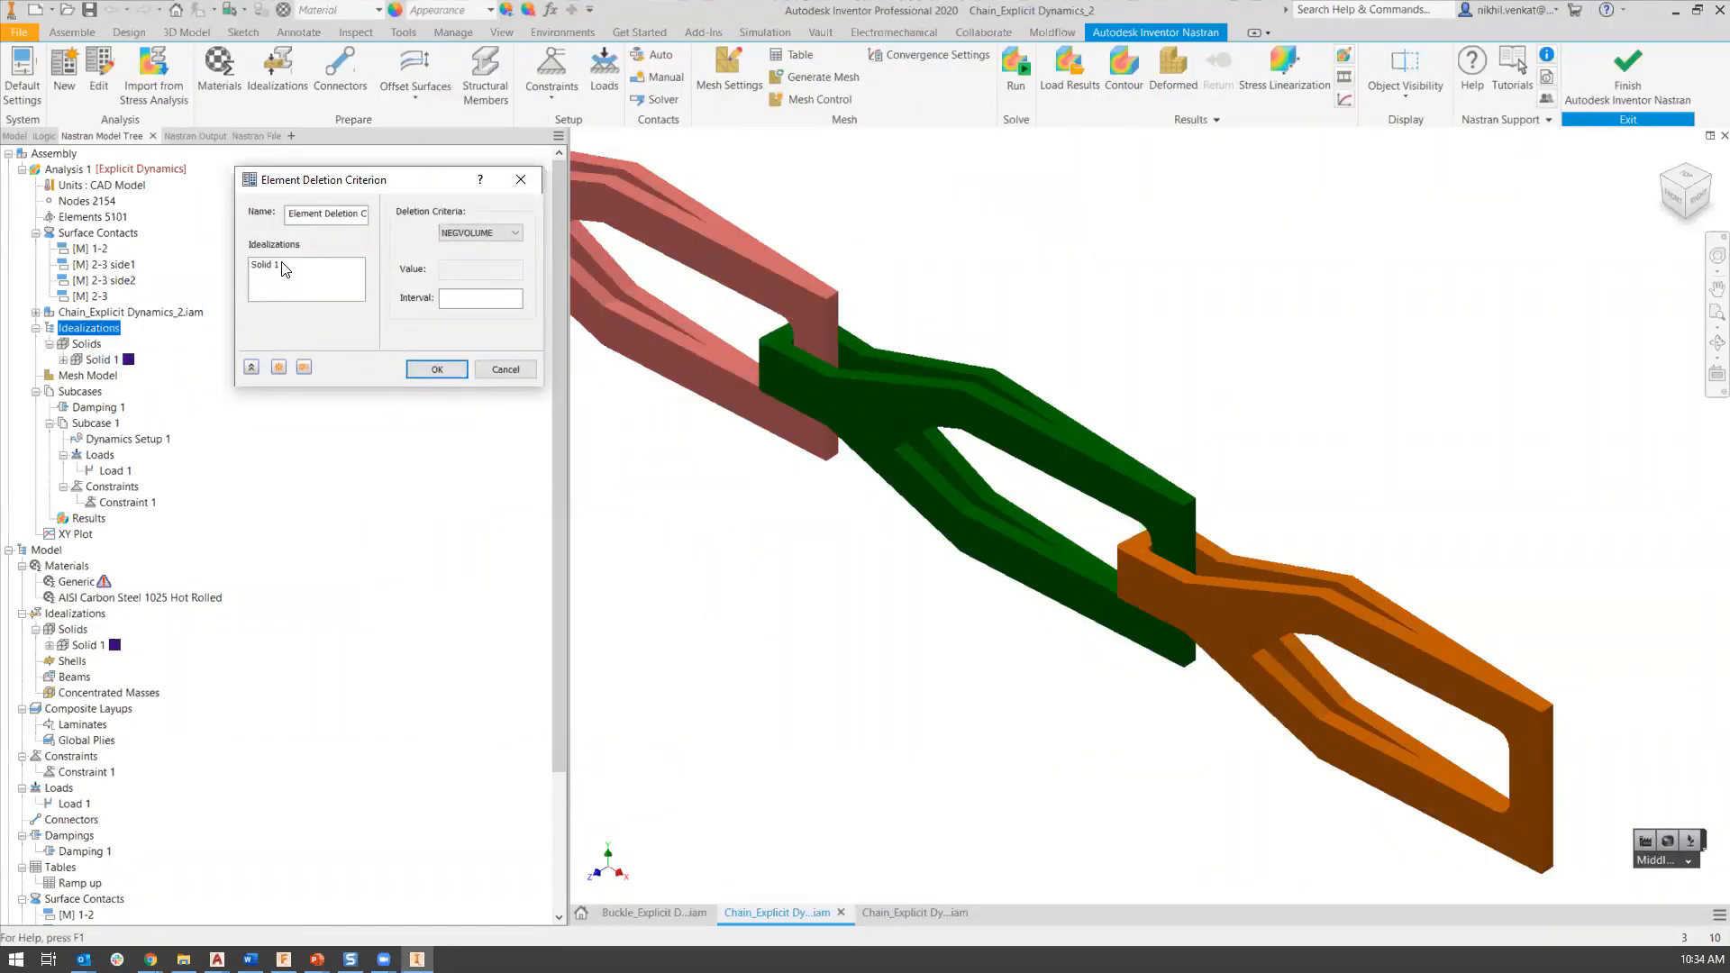
left_click(285, 267)
left_click(470, 233)
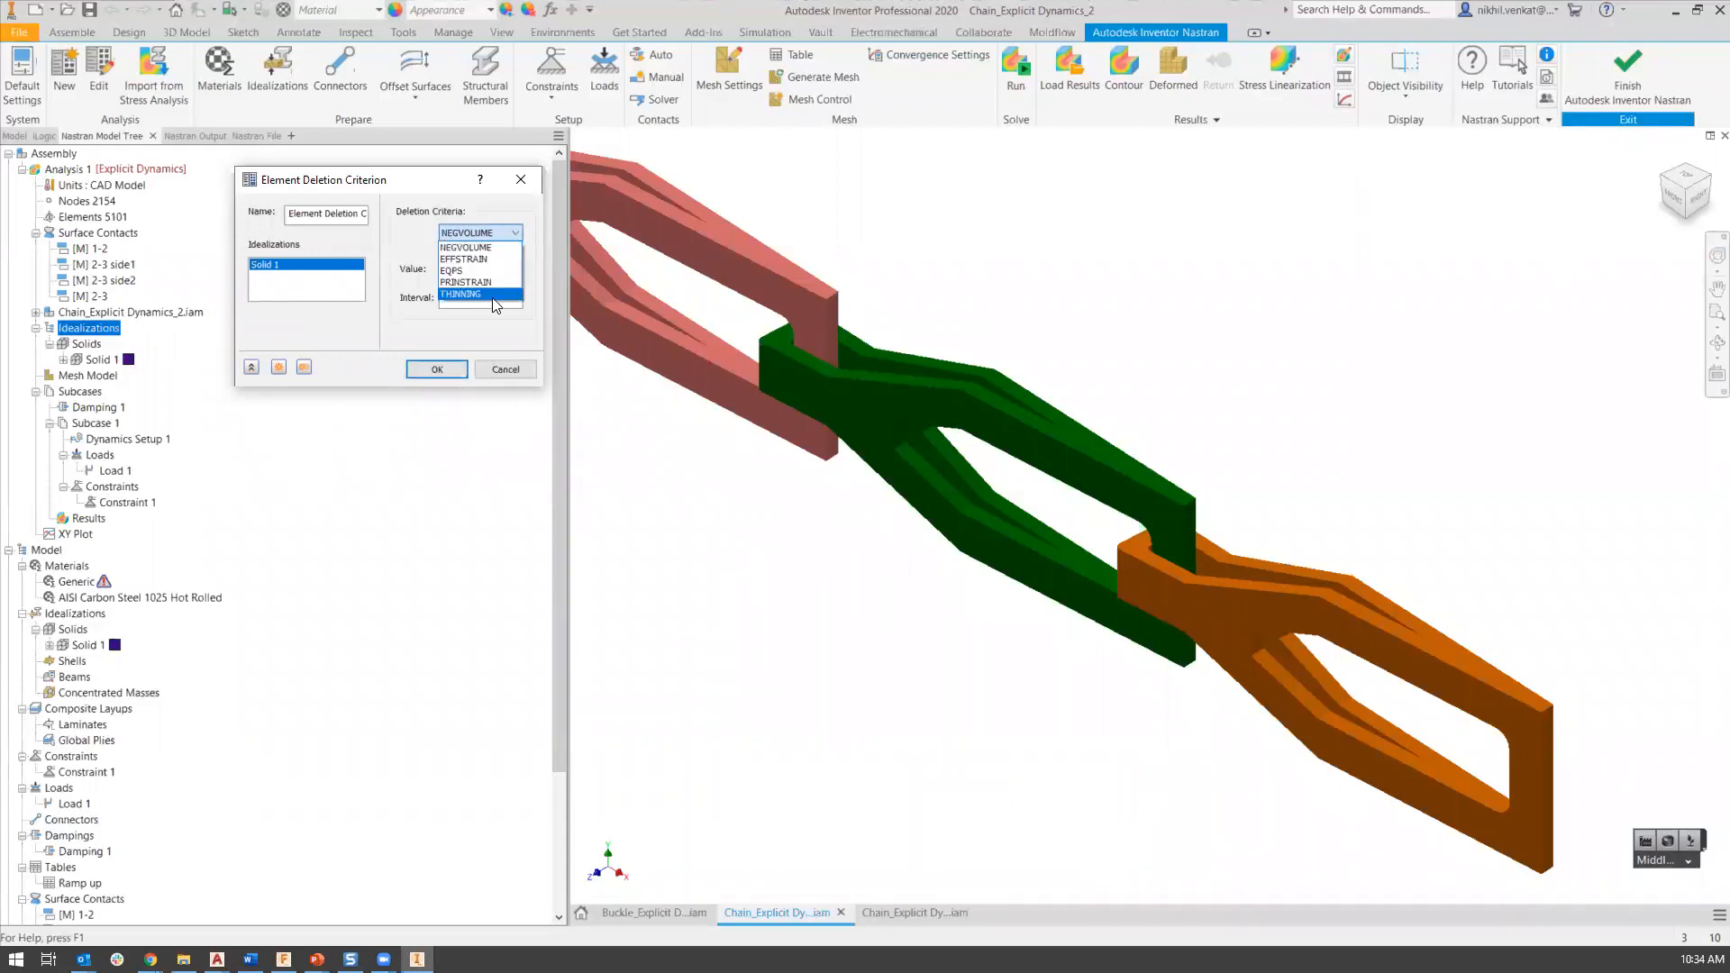
left_click(486, 246)
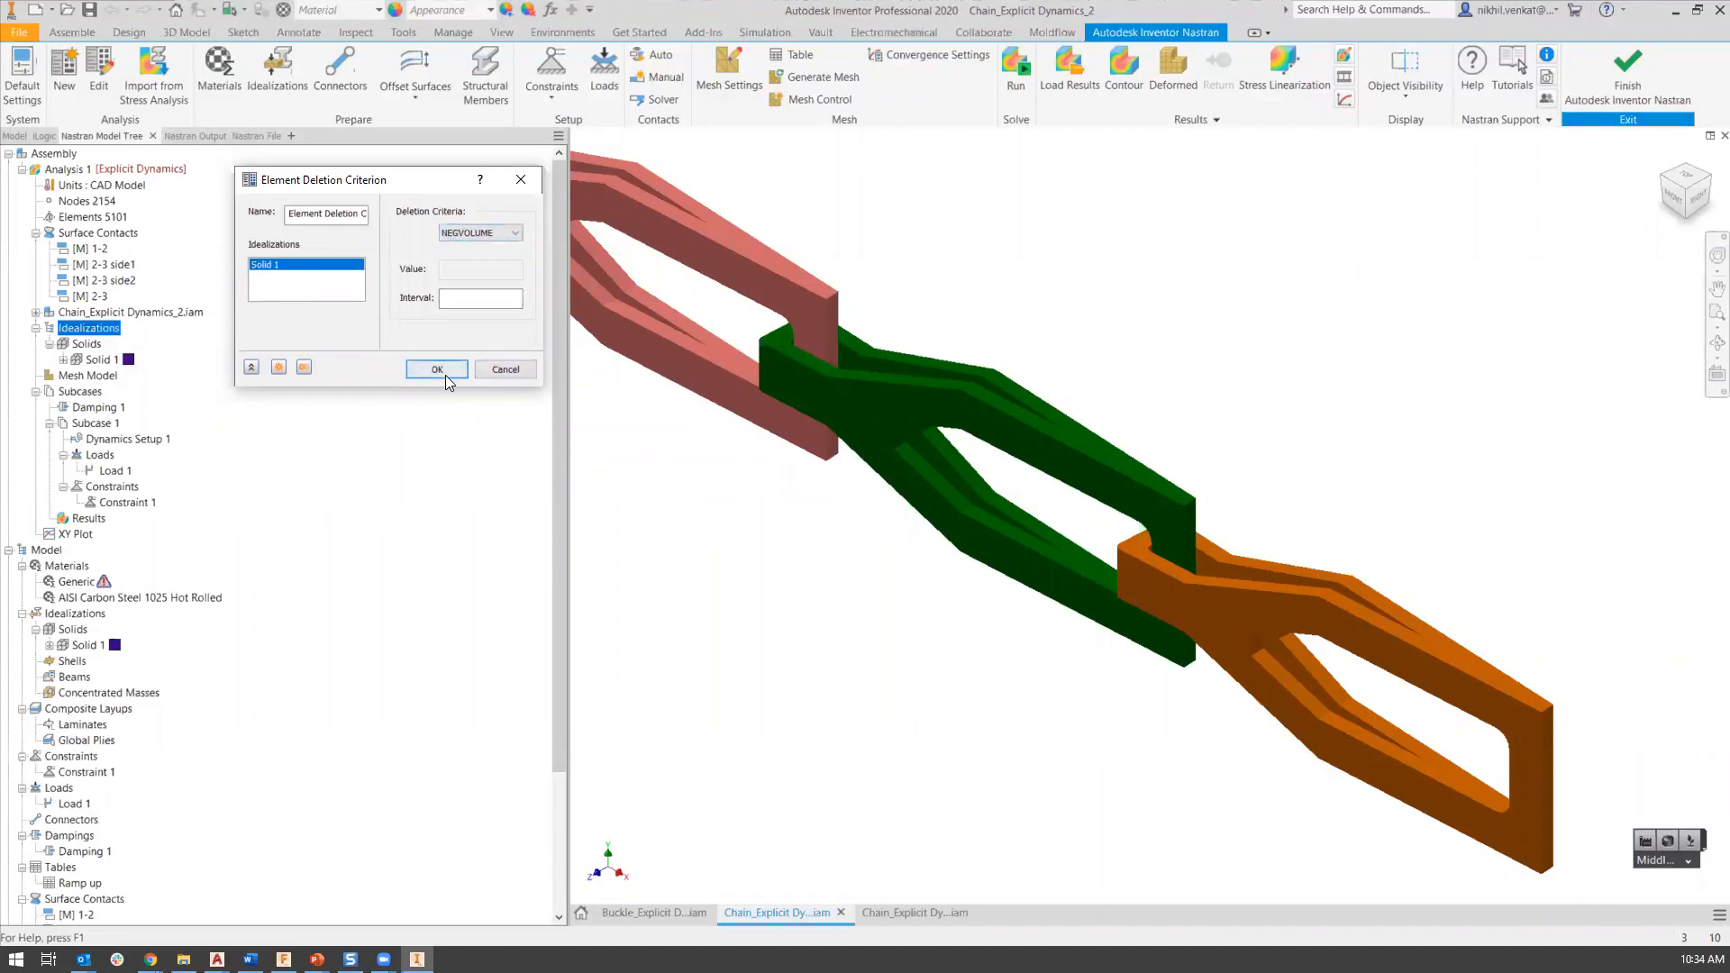
left_click(501, 372)
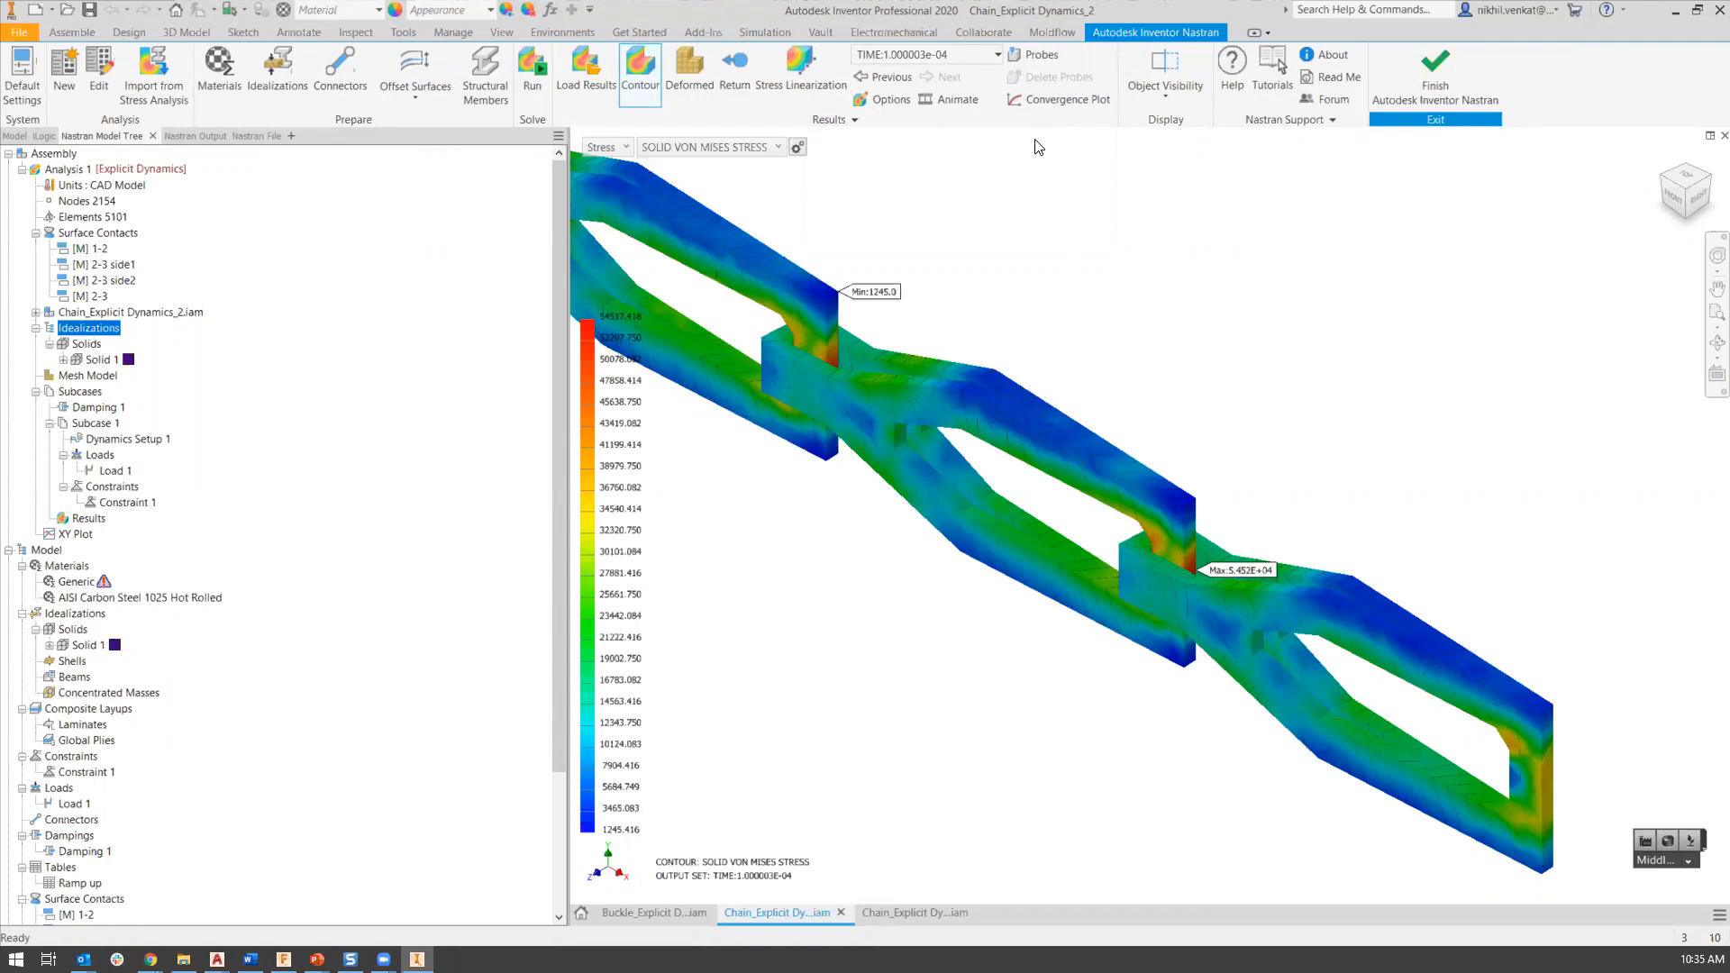
Review the available time output sets, keep TIME:1.000003e-04, and inspect the stress contour on the whole chain.
left_click(983, 56)
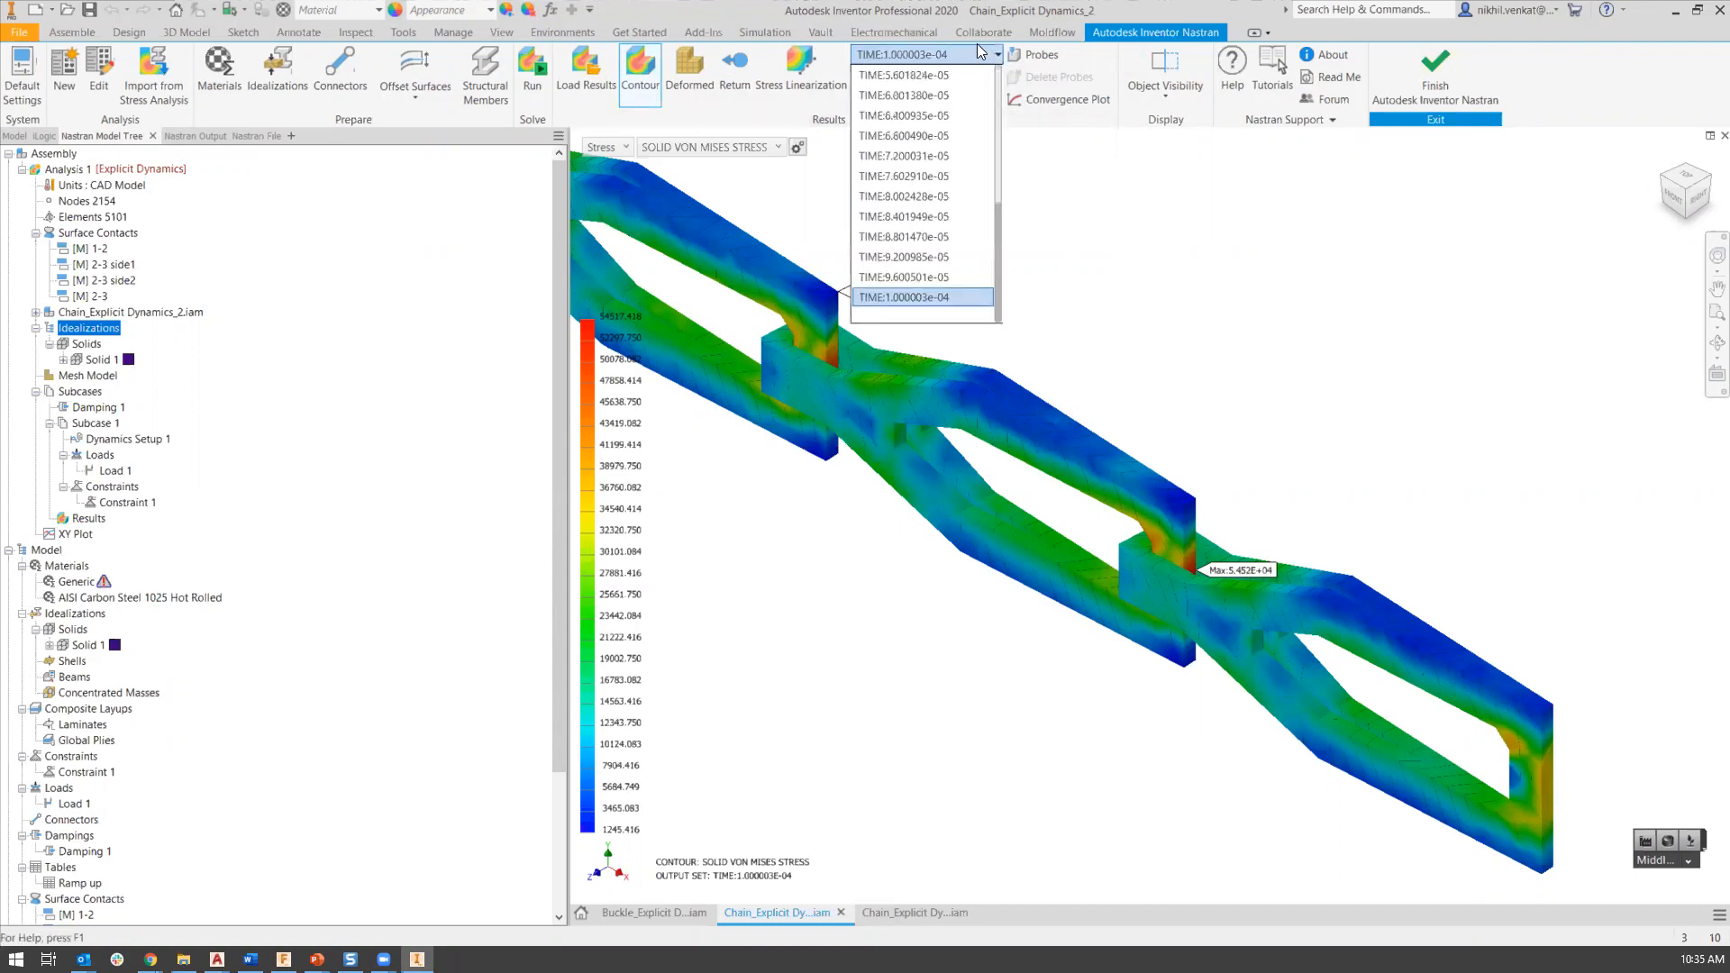
mouse_move(998, 242)
left_mouse_down()
mouse_move(1005, 144)
mouse_move(1011, 266)
left_mouse_up()
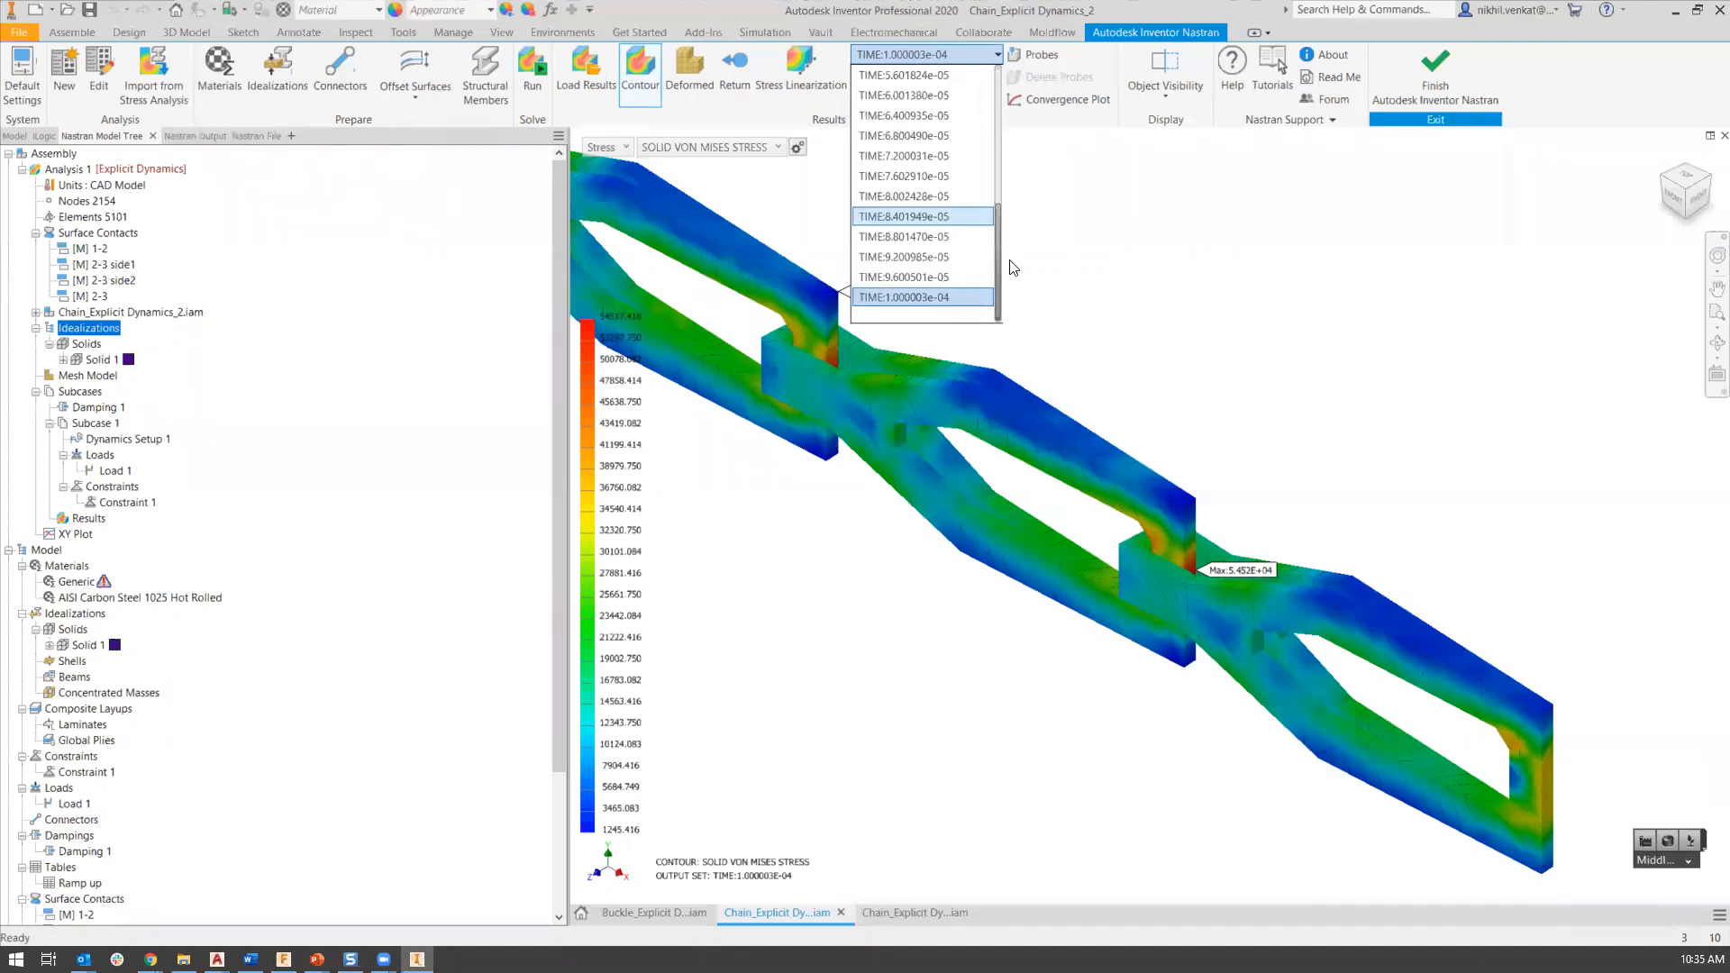
left_click(1060, 251)
scroll(958, 273, "up", 3)
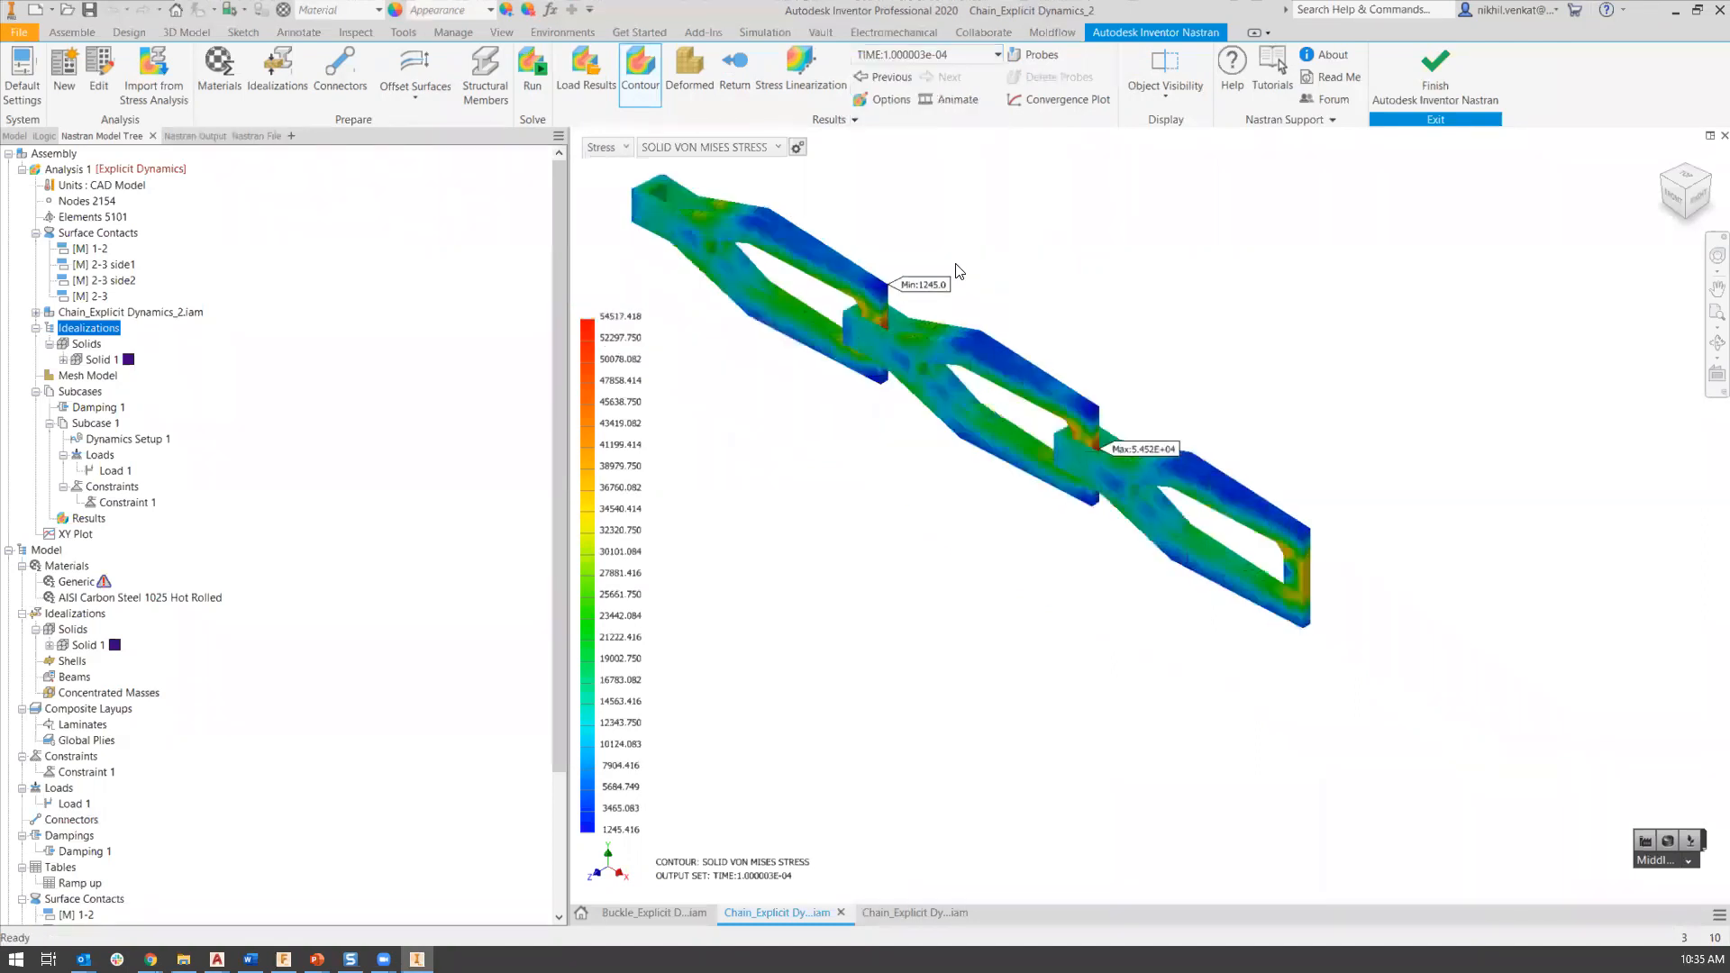
middle_click_drag(958, 272, 1025, 386)
scroll(928, 315, "down", 2)
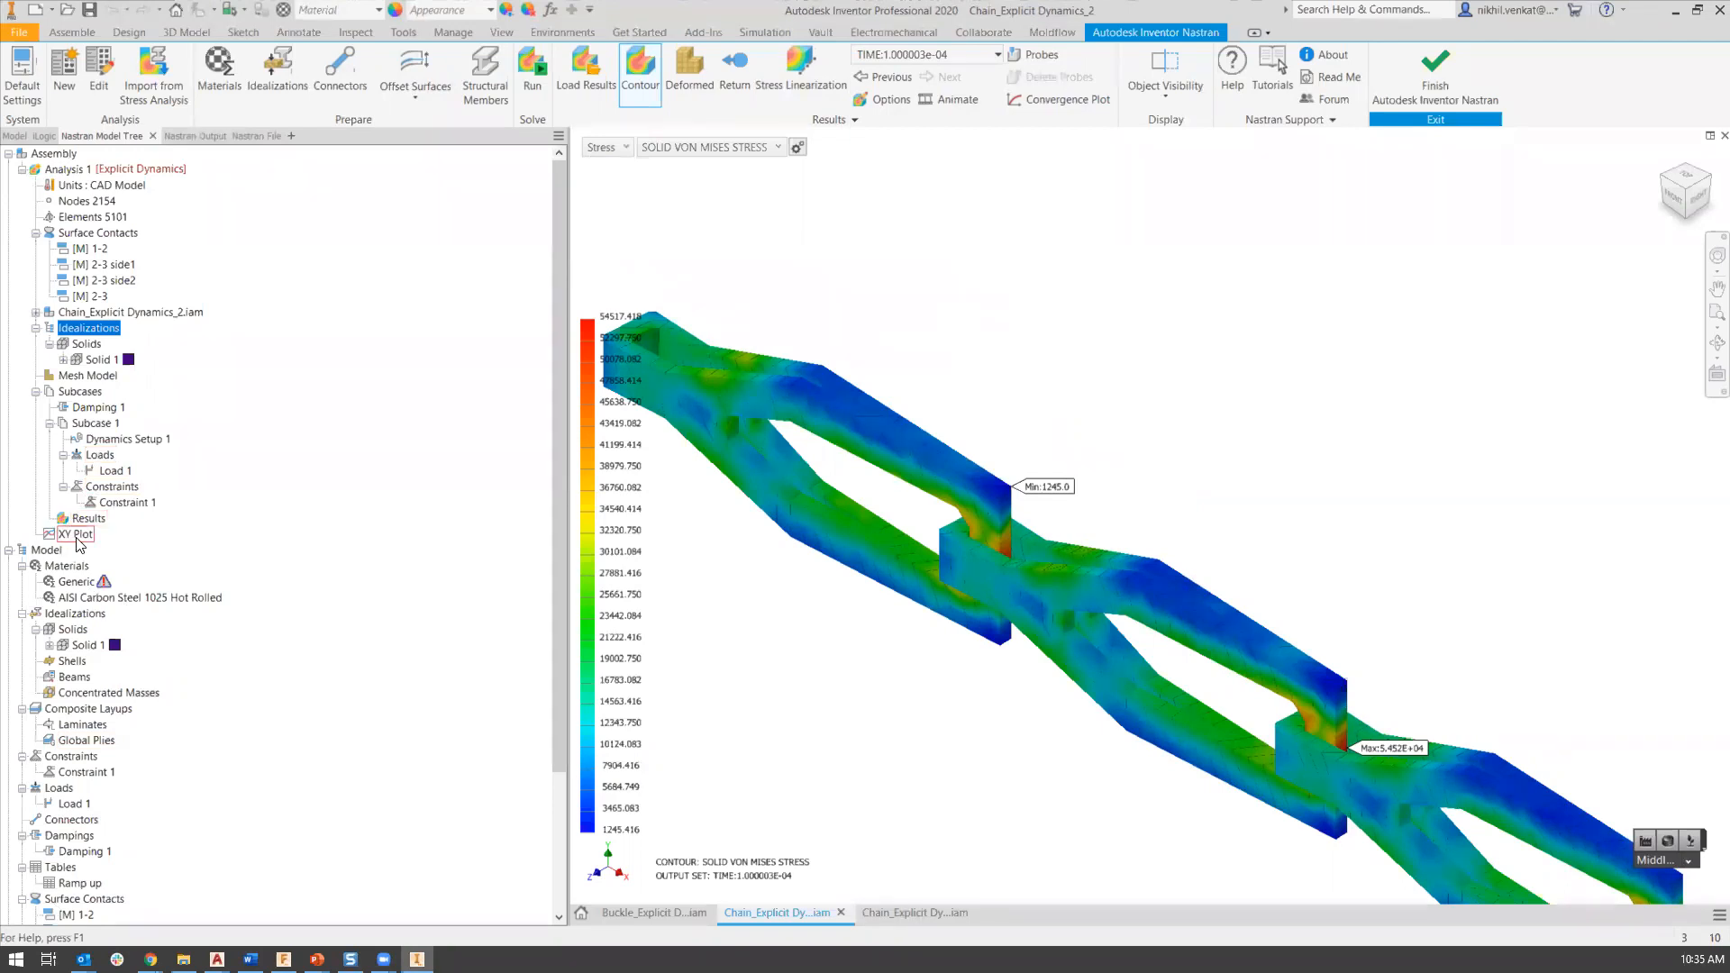
Open the analysis's XY plot settings, review the time subcases offered for a Single Set, and return to Multi Set.
double_click(74, 535)
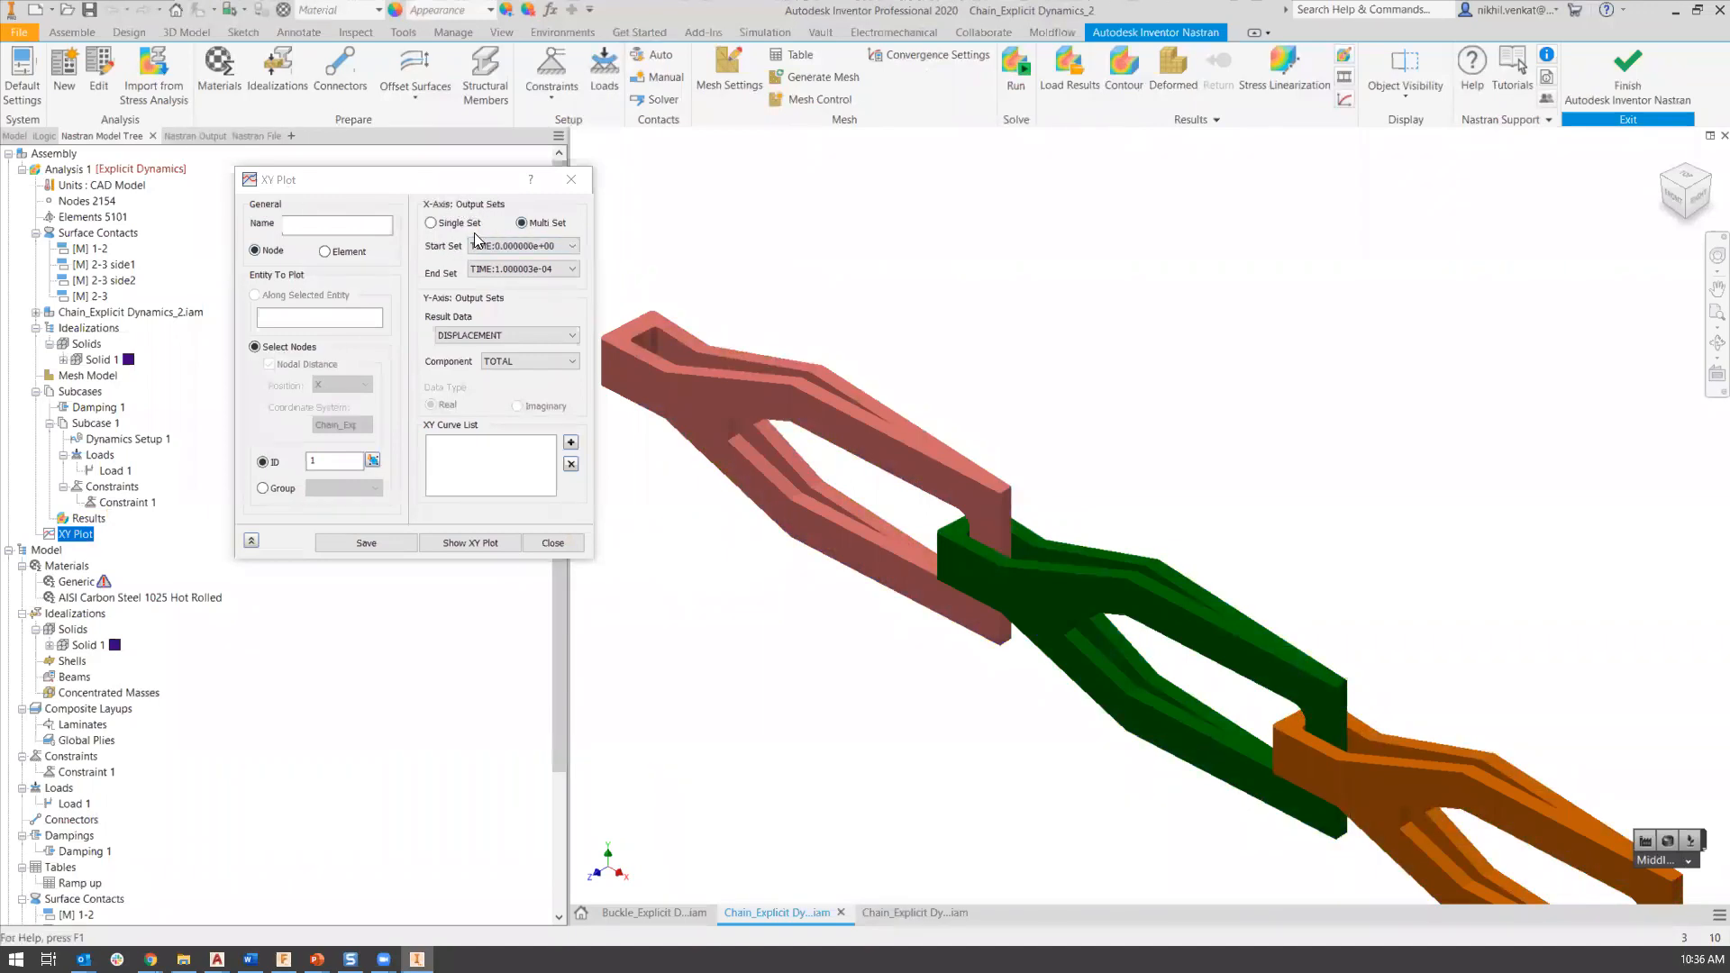
left_click(432, 223)
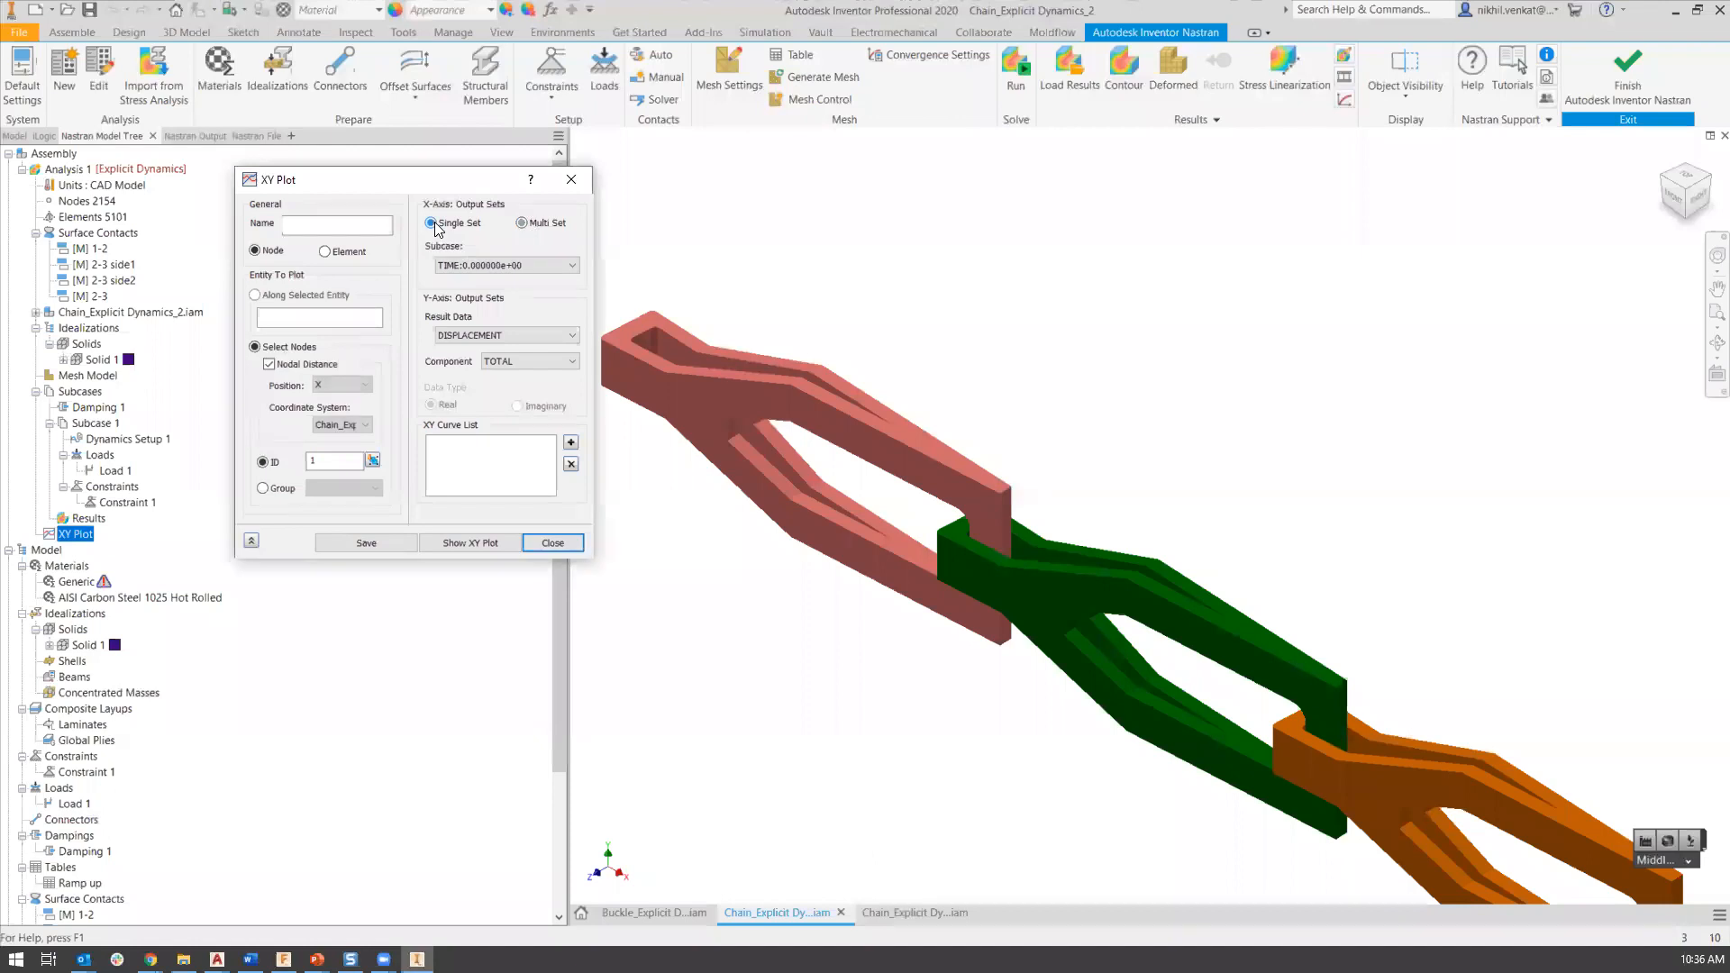
left_click(477, 265)
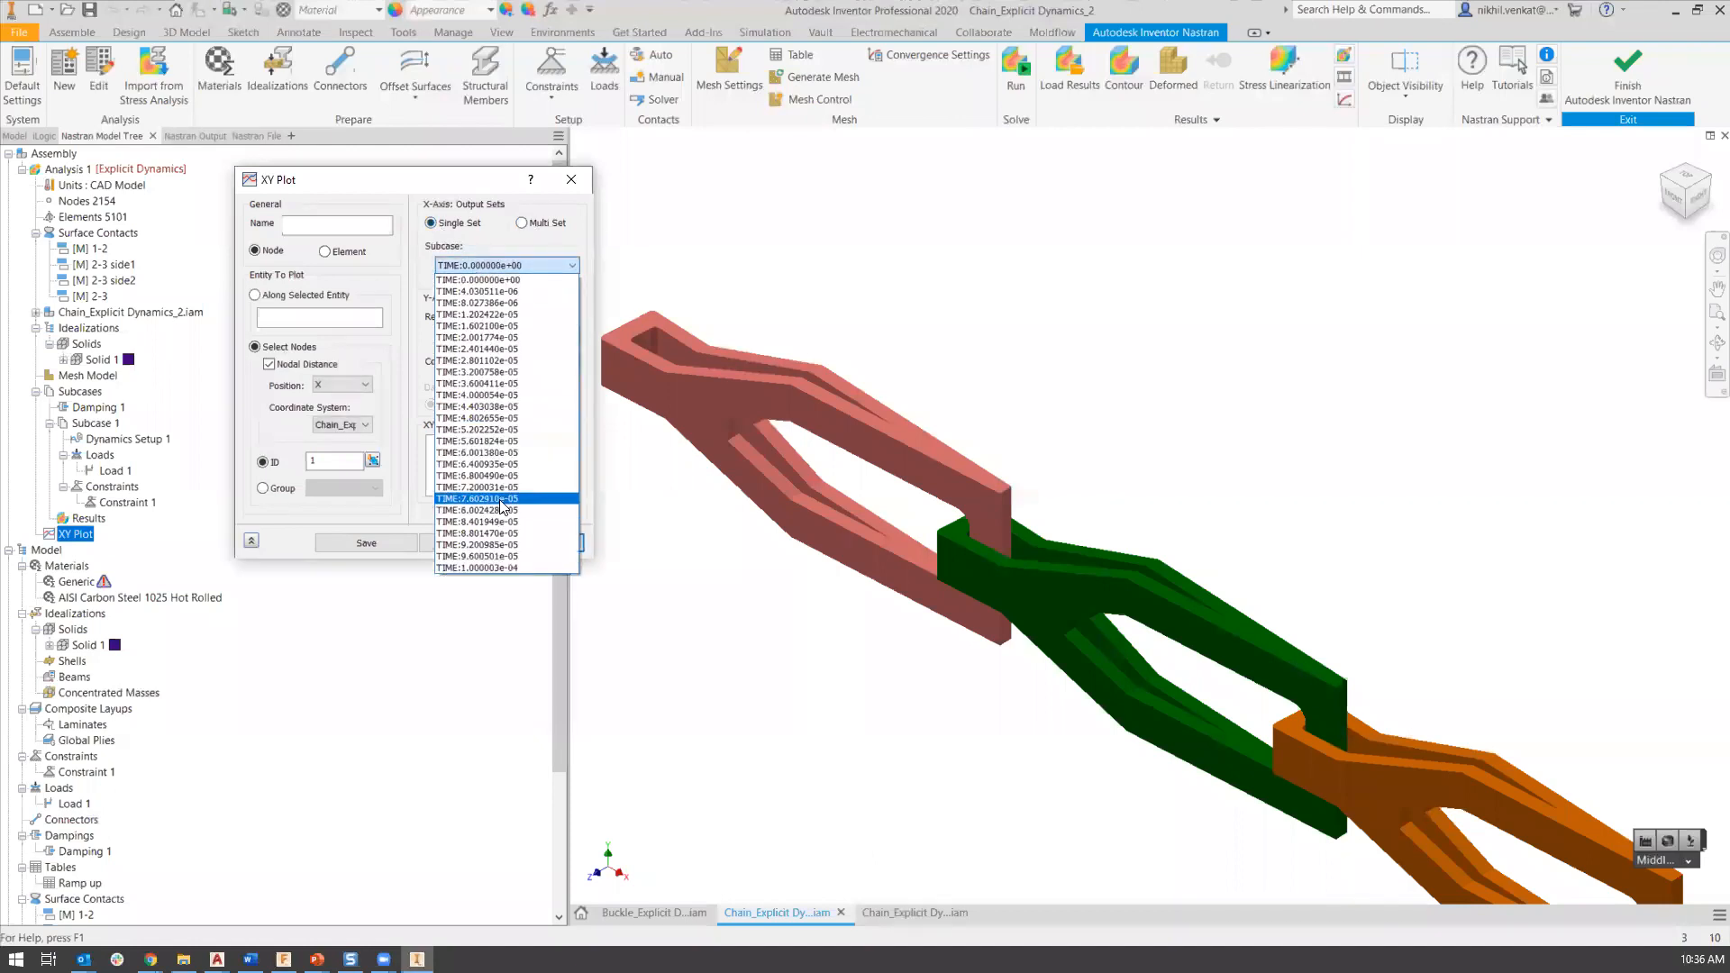
left_click(510, 265)
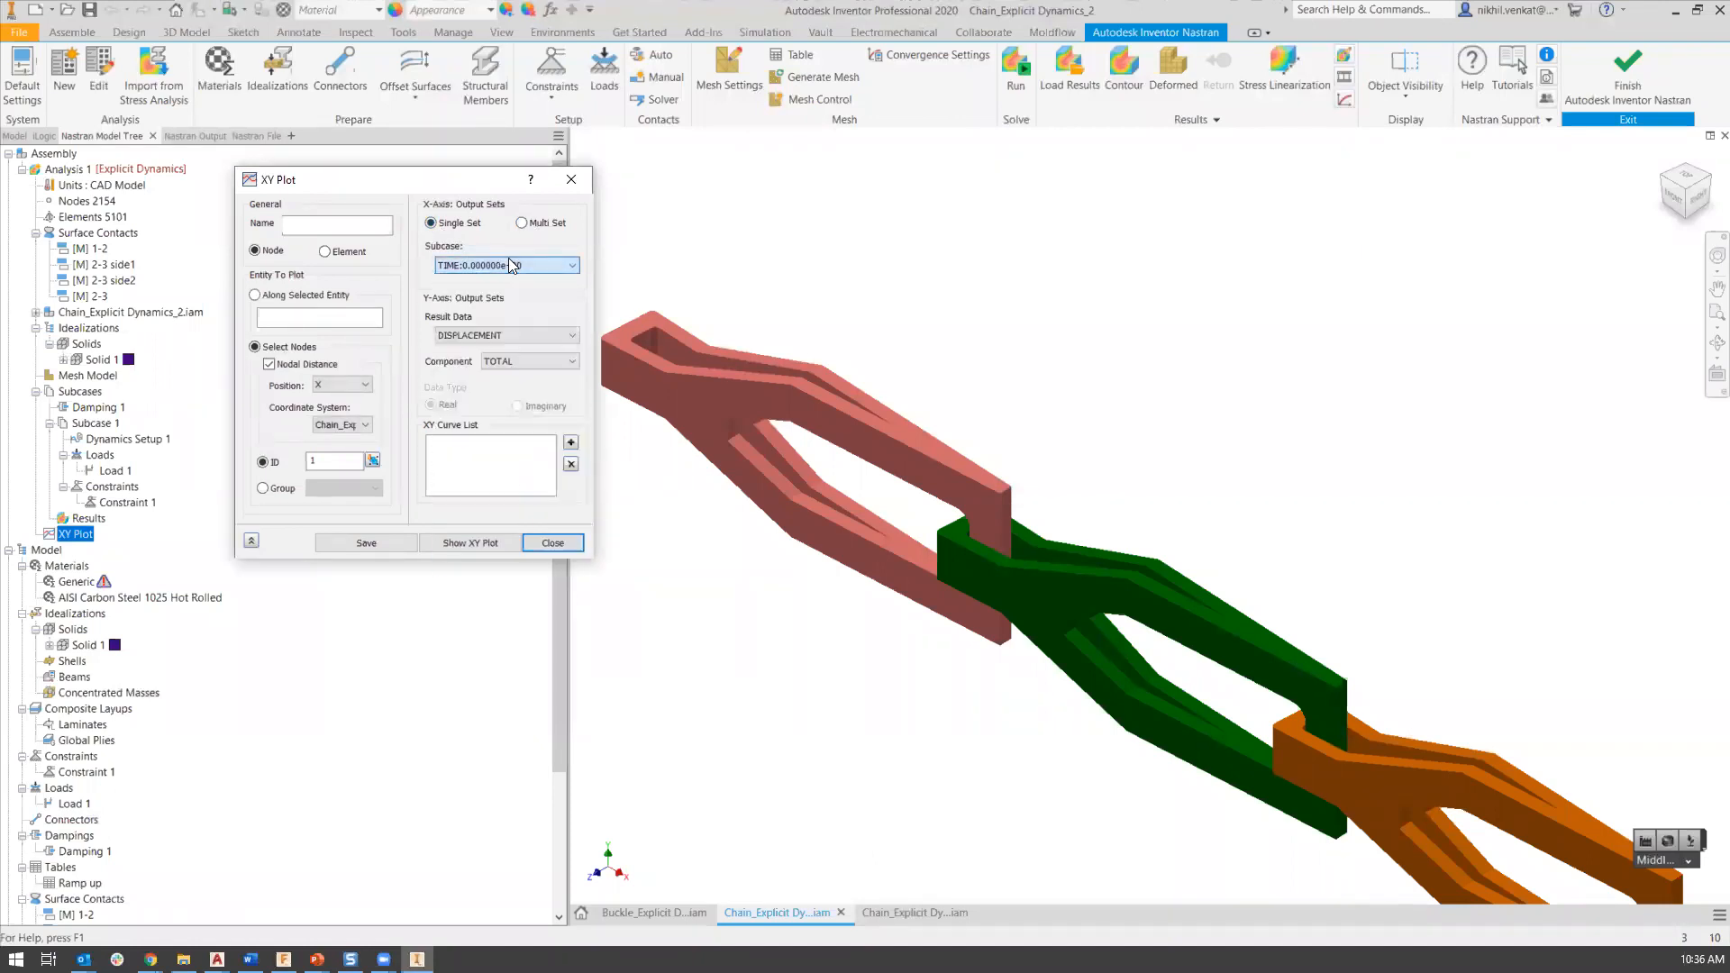
left_click(544, 224)
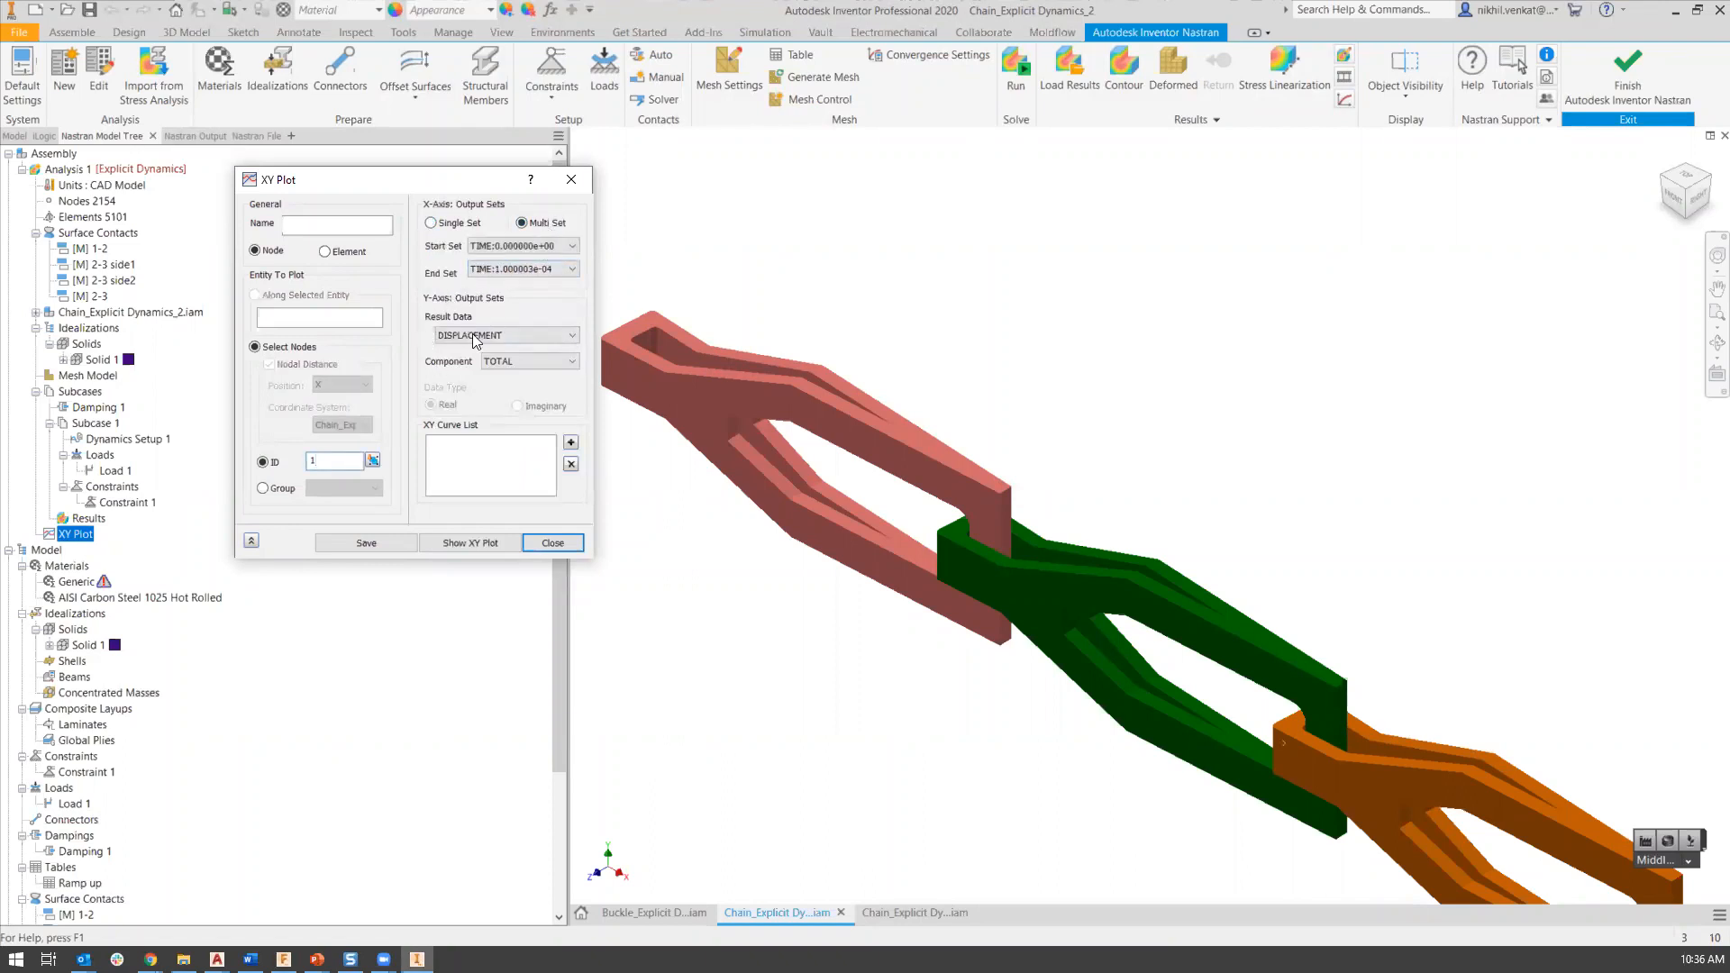
Review the start set and result data choices of the XY plot, keeping TIME:0.000000e+00 and DISPLACEMENT.
left_click(527, 247)
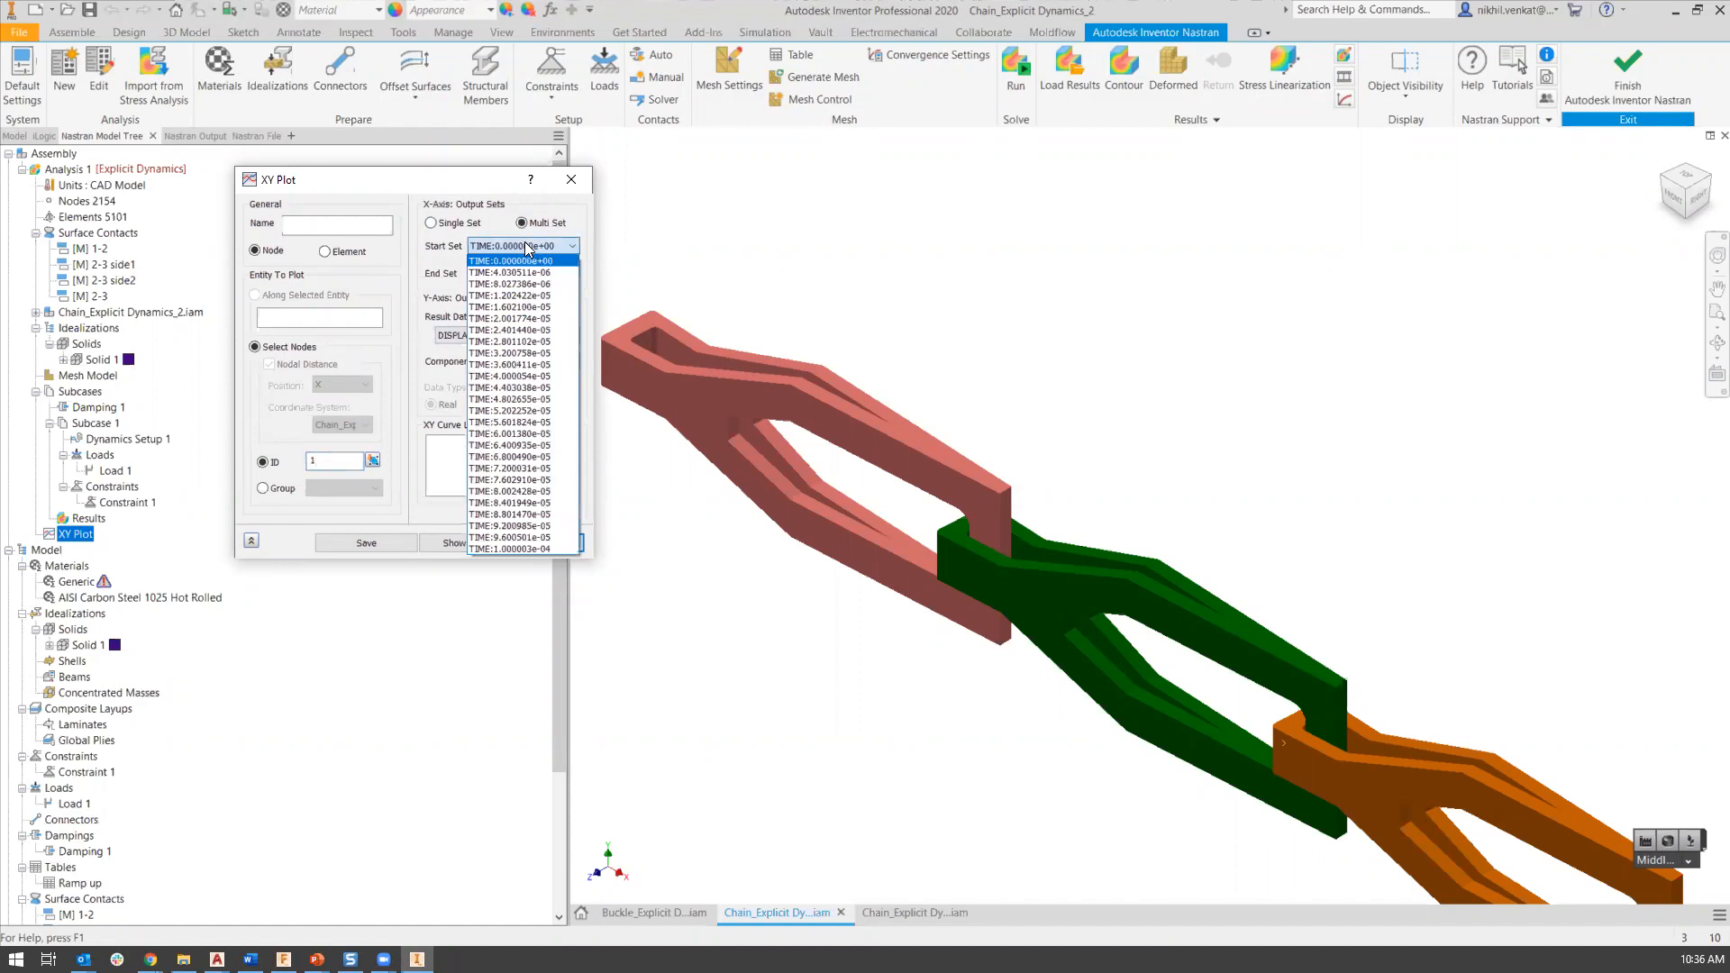
left_click(528, 261)
left_click(521, 268)
left_click(521, 268)
left_click(517, 245)
left_click(524, 245)
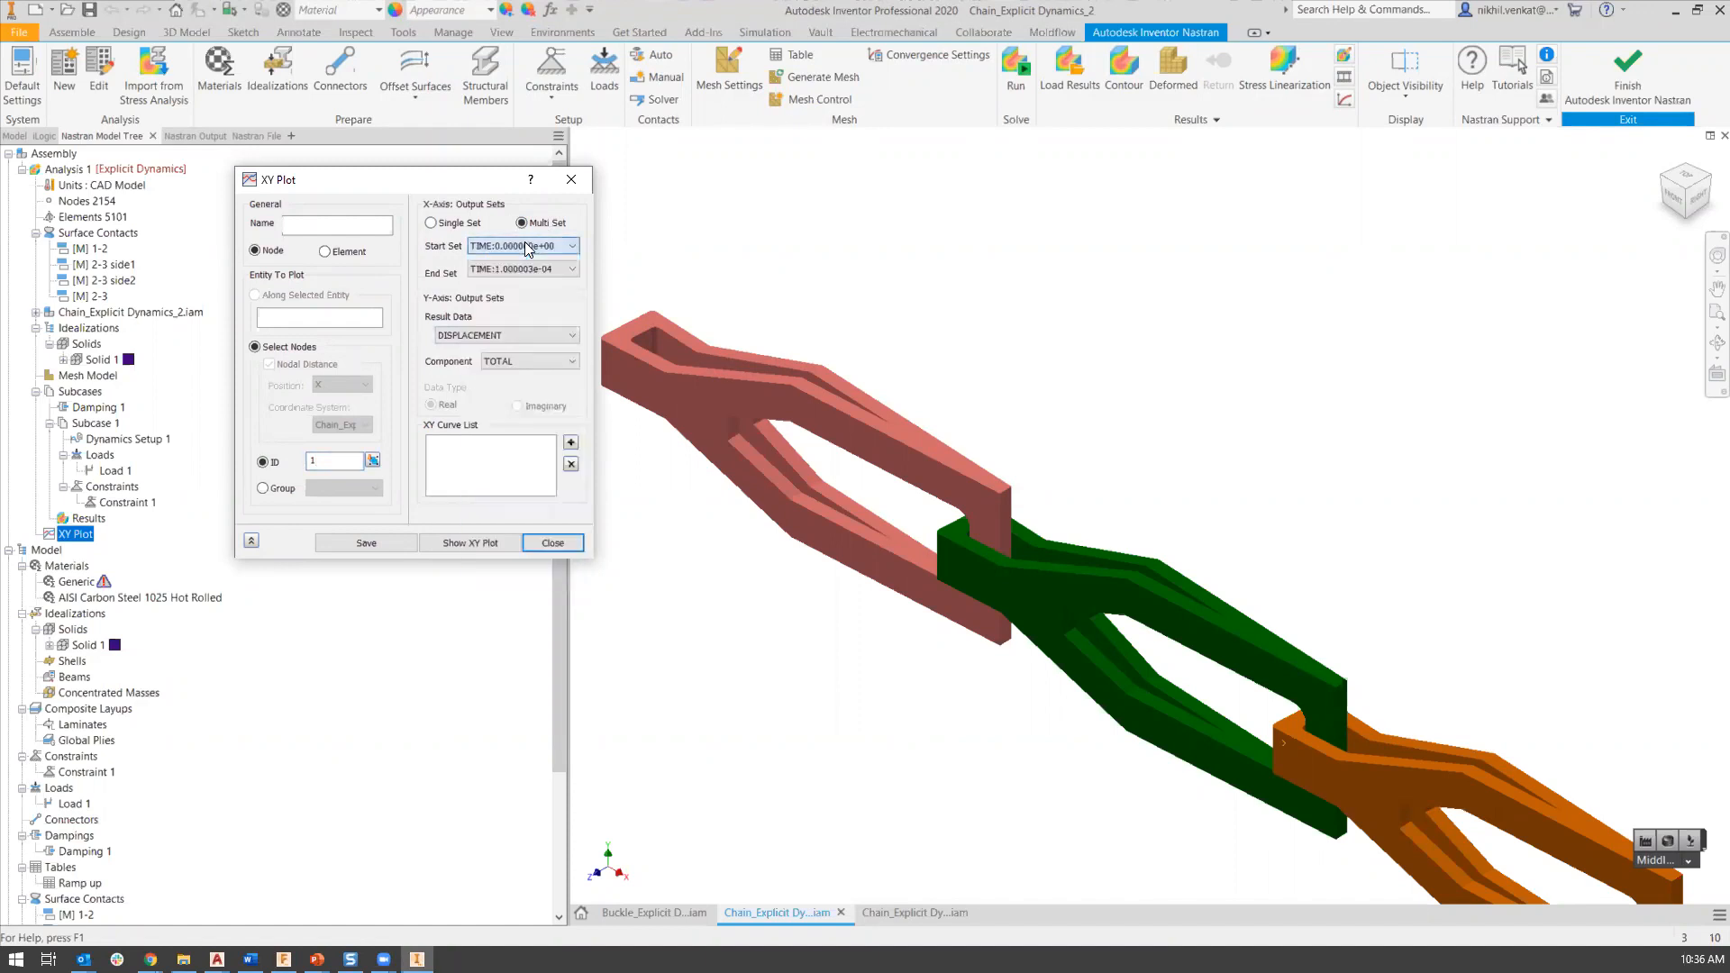
left_click(488, 335)
left_click(488, 347)
left_click(487, 335)
left_click(488, 347)
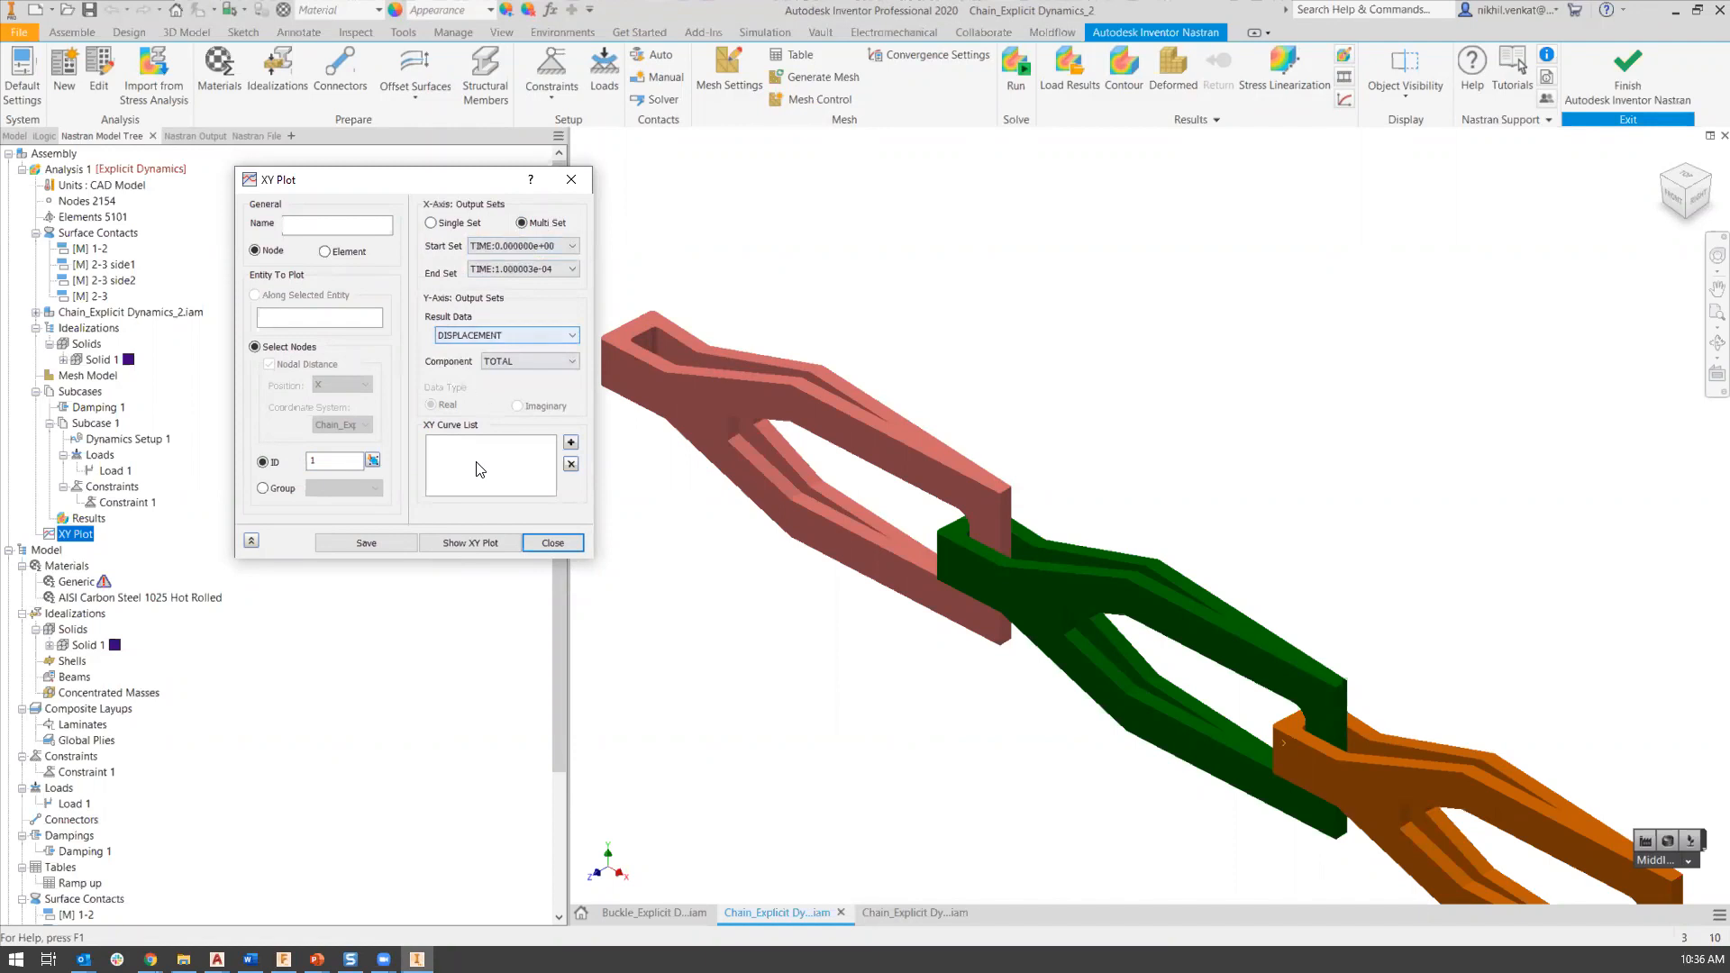
Add a total displacement versus time curve for node 1, show its graph, trace the curve, and close the graph.
left_click(570, 442)
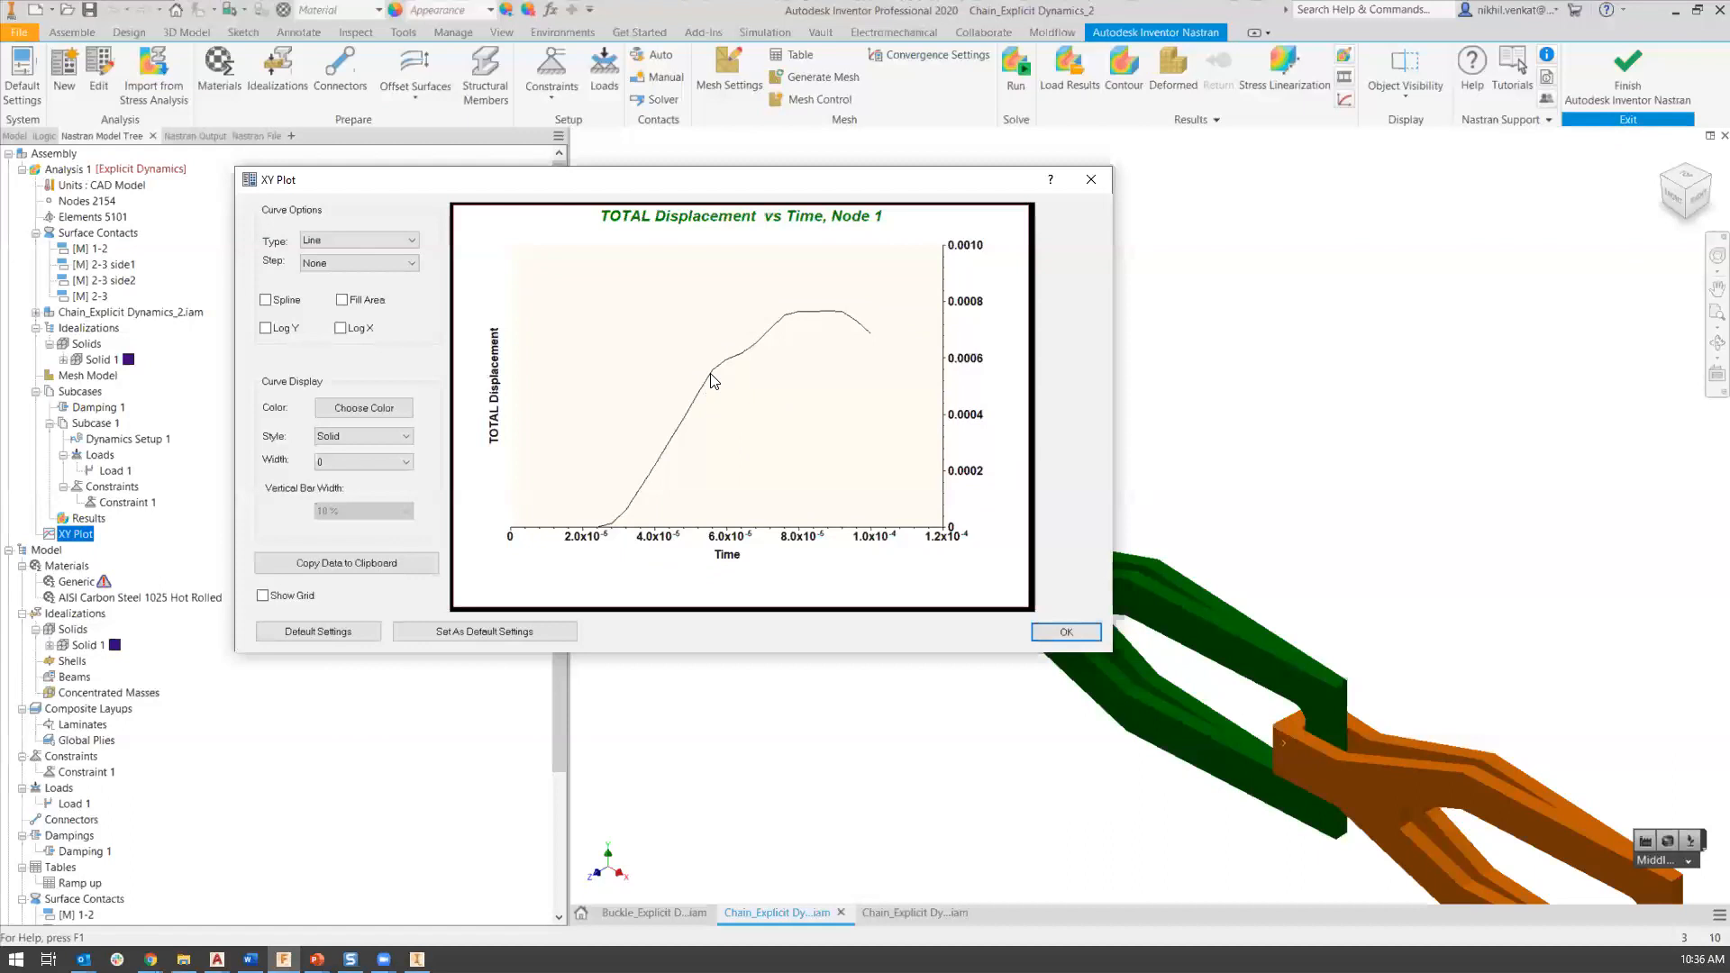
mouse_move(718, 378)
mouse_move(867, 328)
mouse_move(724, 368)
mouse_move(624, 512)
left_click(1072, 632)
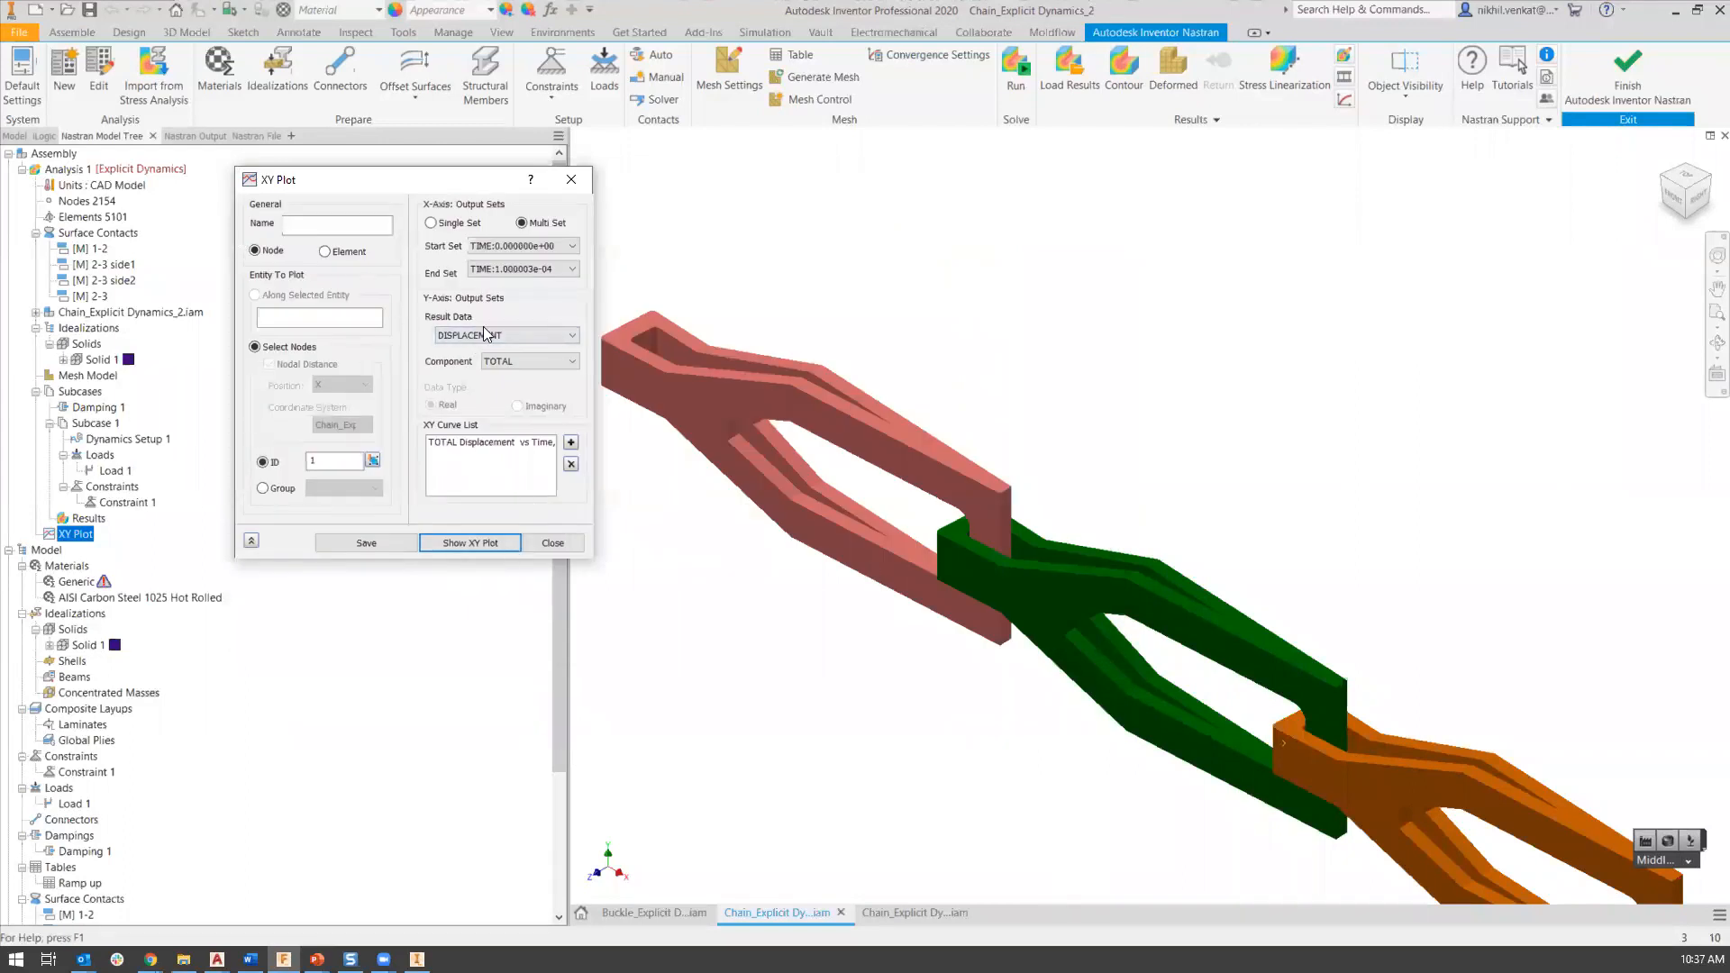
Add a SOLID VON MISES STRESS versus time curve for element 1, view its graph, and close the graph.
left_click(336, 258)
left_click(458, 339)
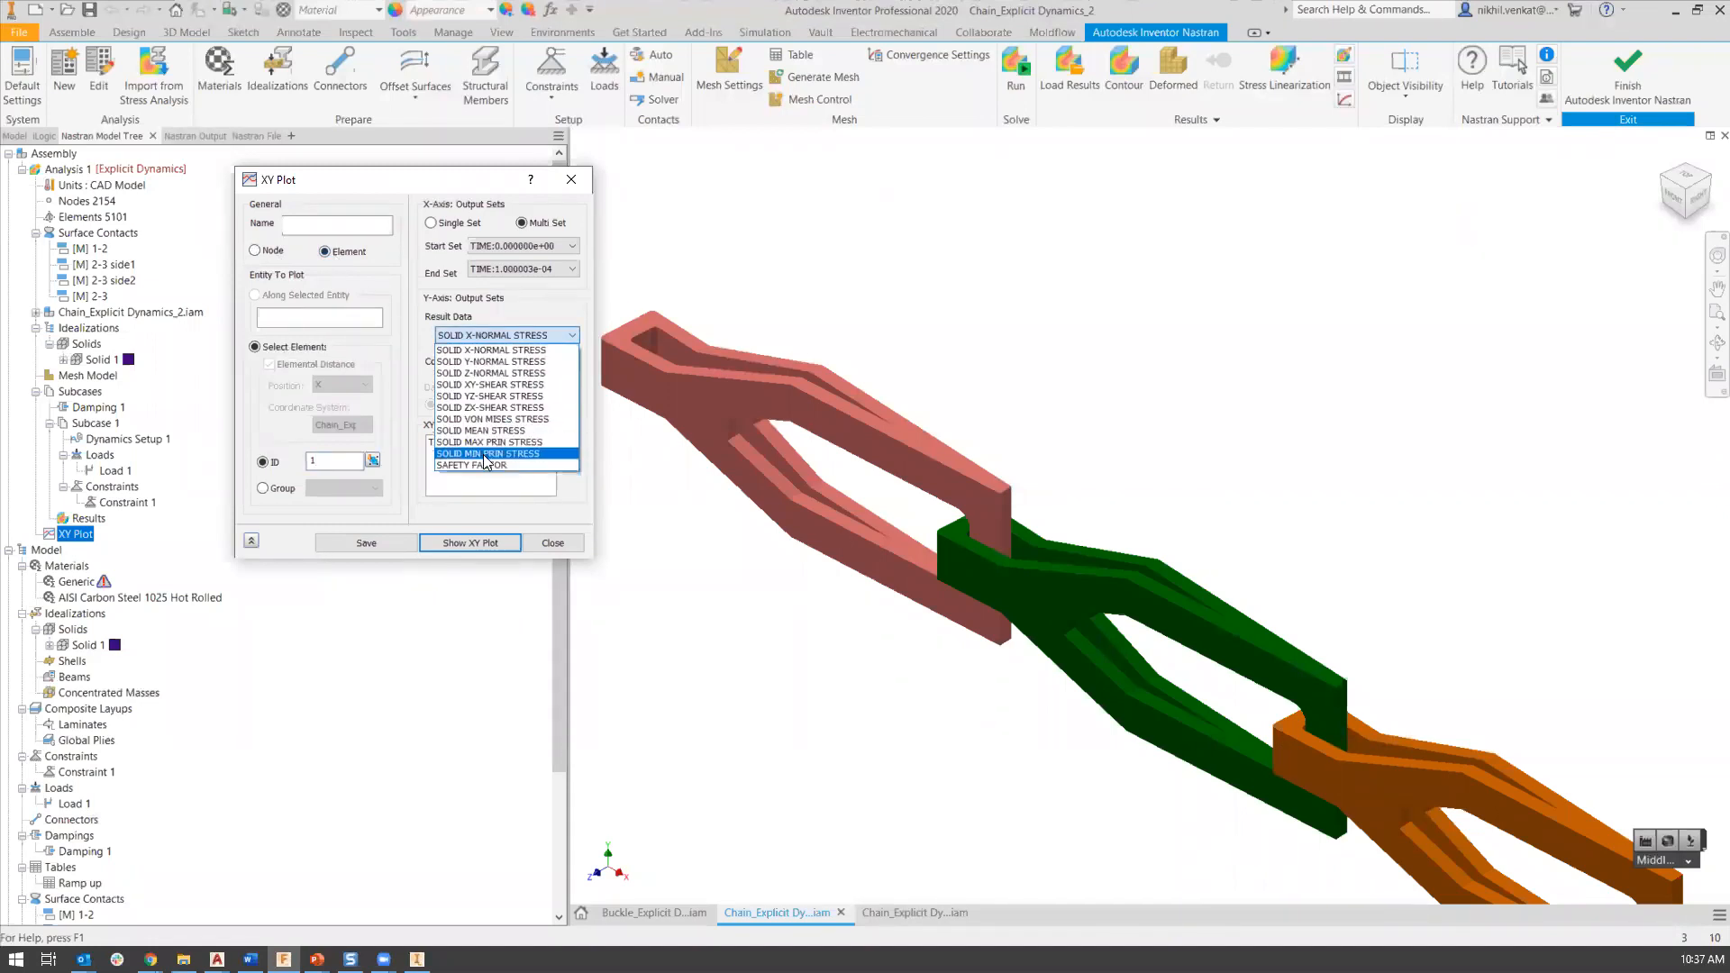
left_click(492, 419)
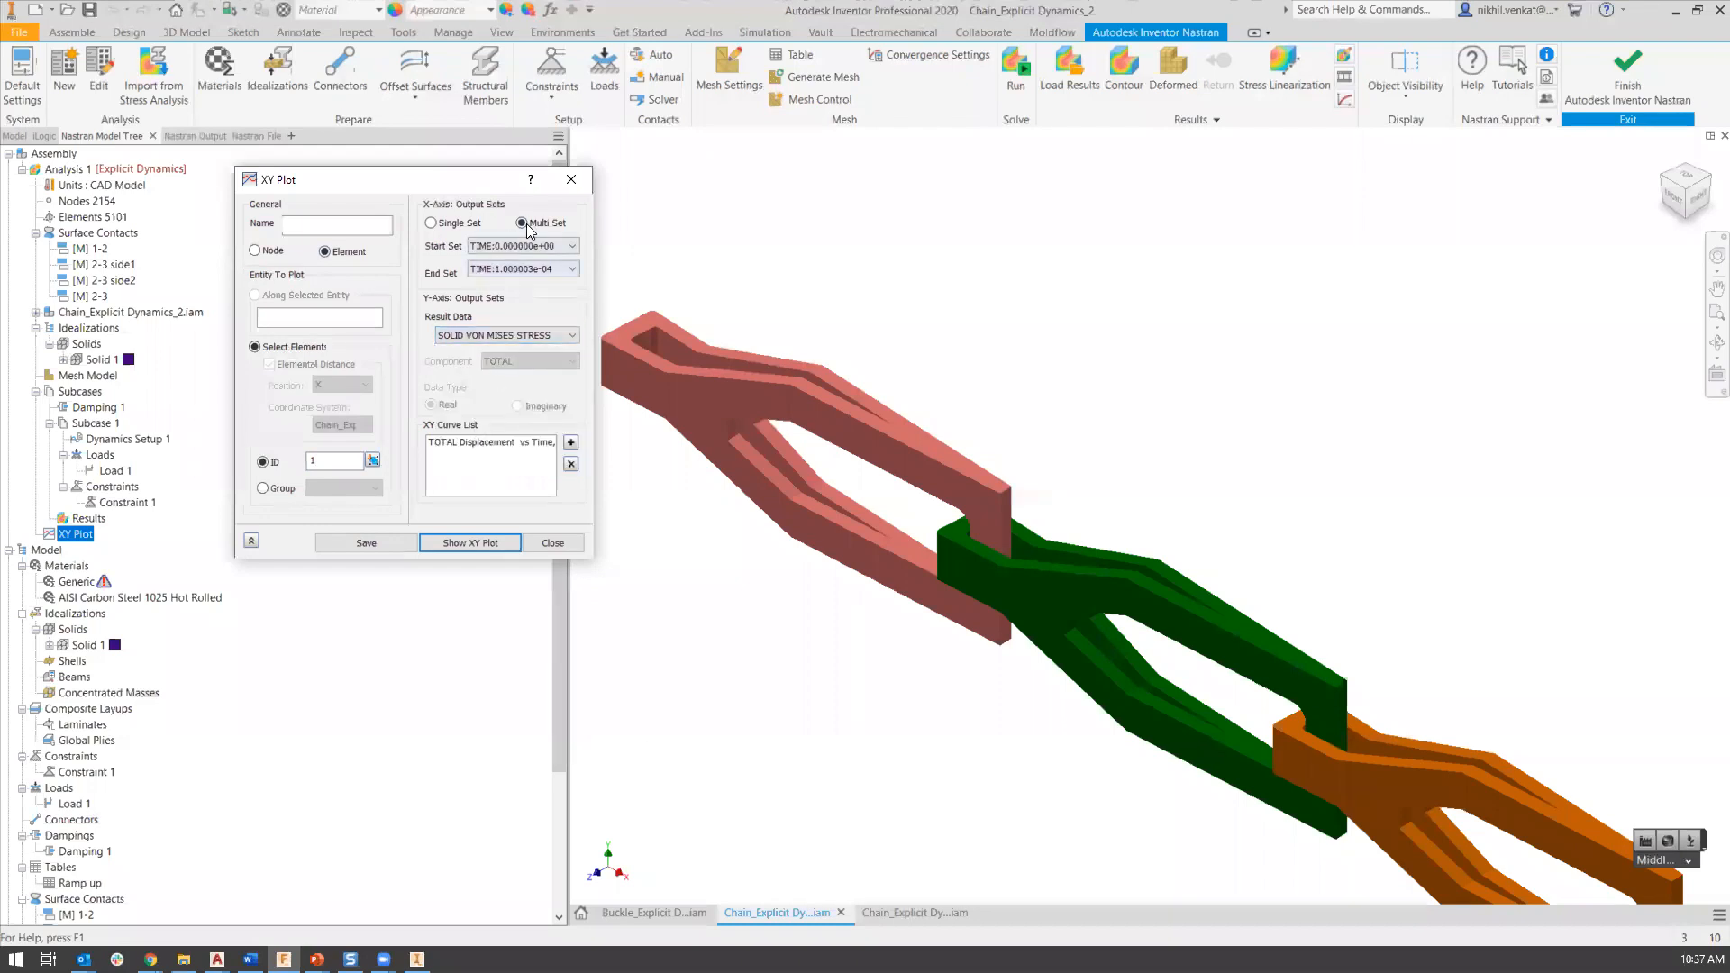
left_click(570, 441)
left_click(520, 453)
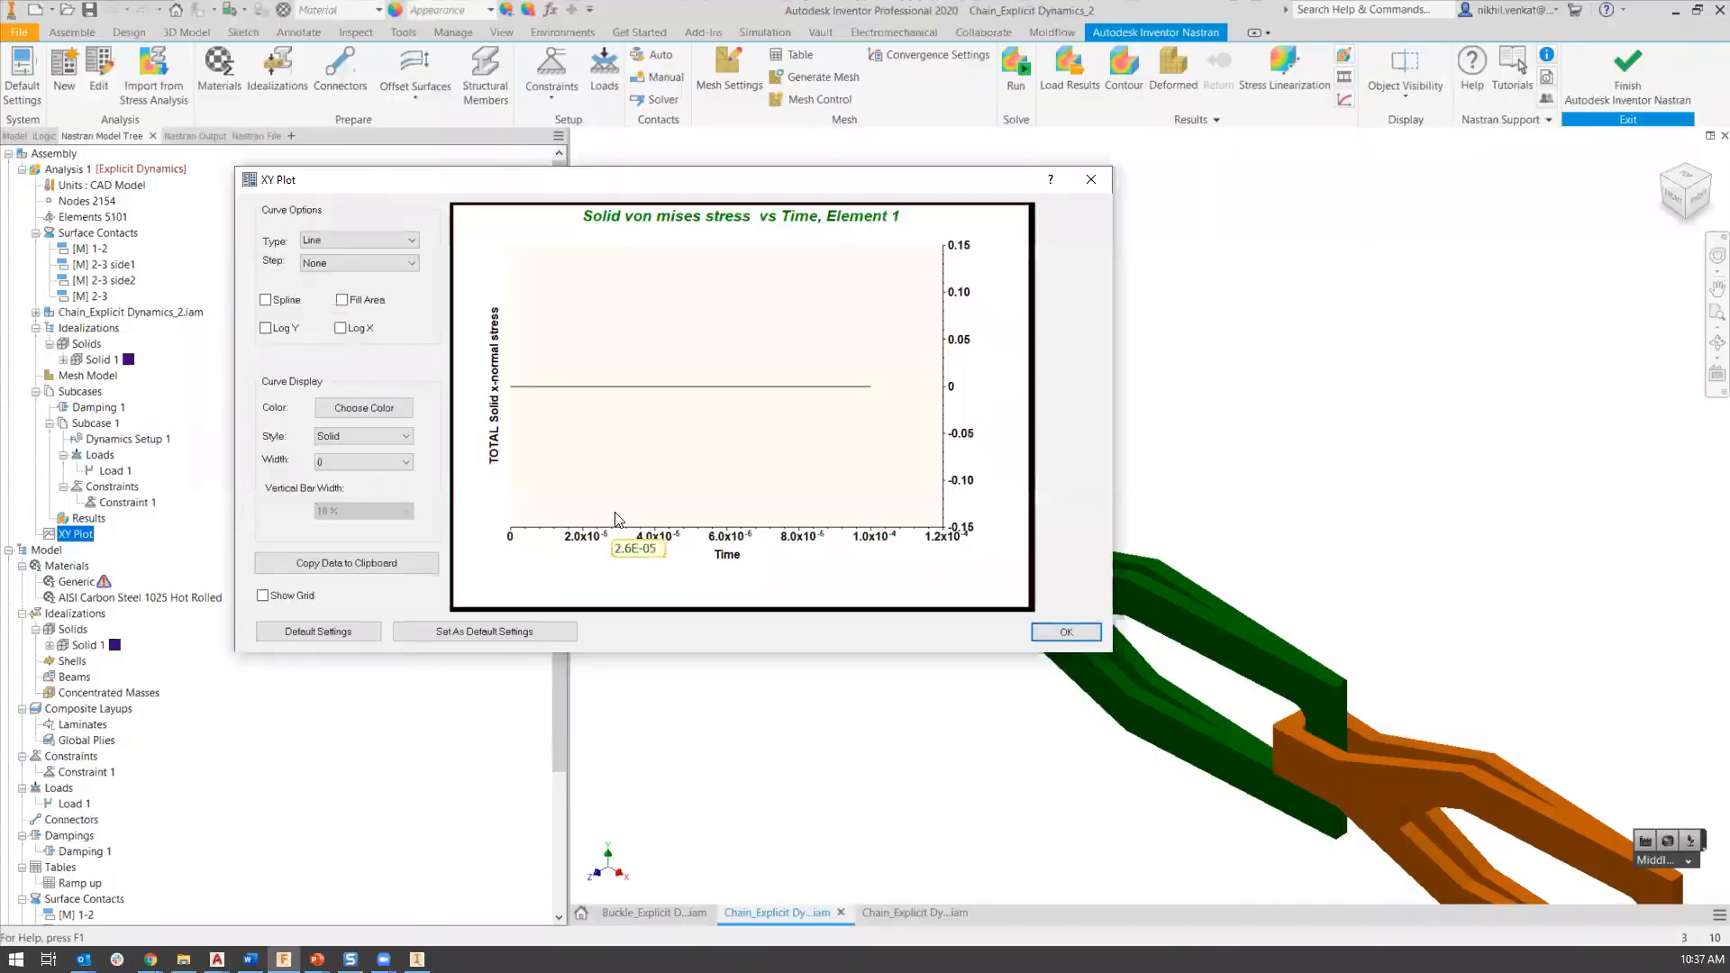
left_click(1087, 630)
left_click(534, 243)
left_click(535, 243)
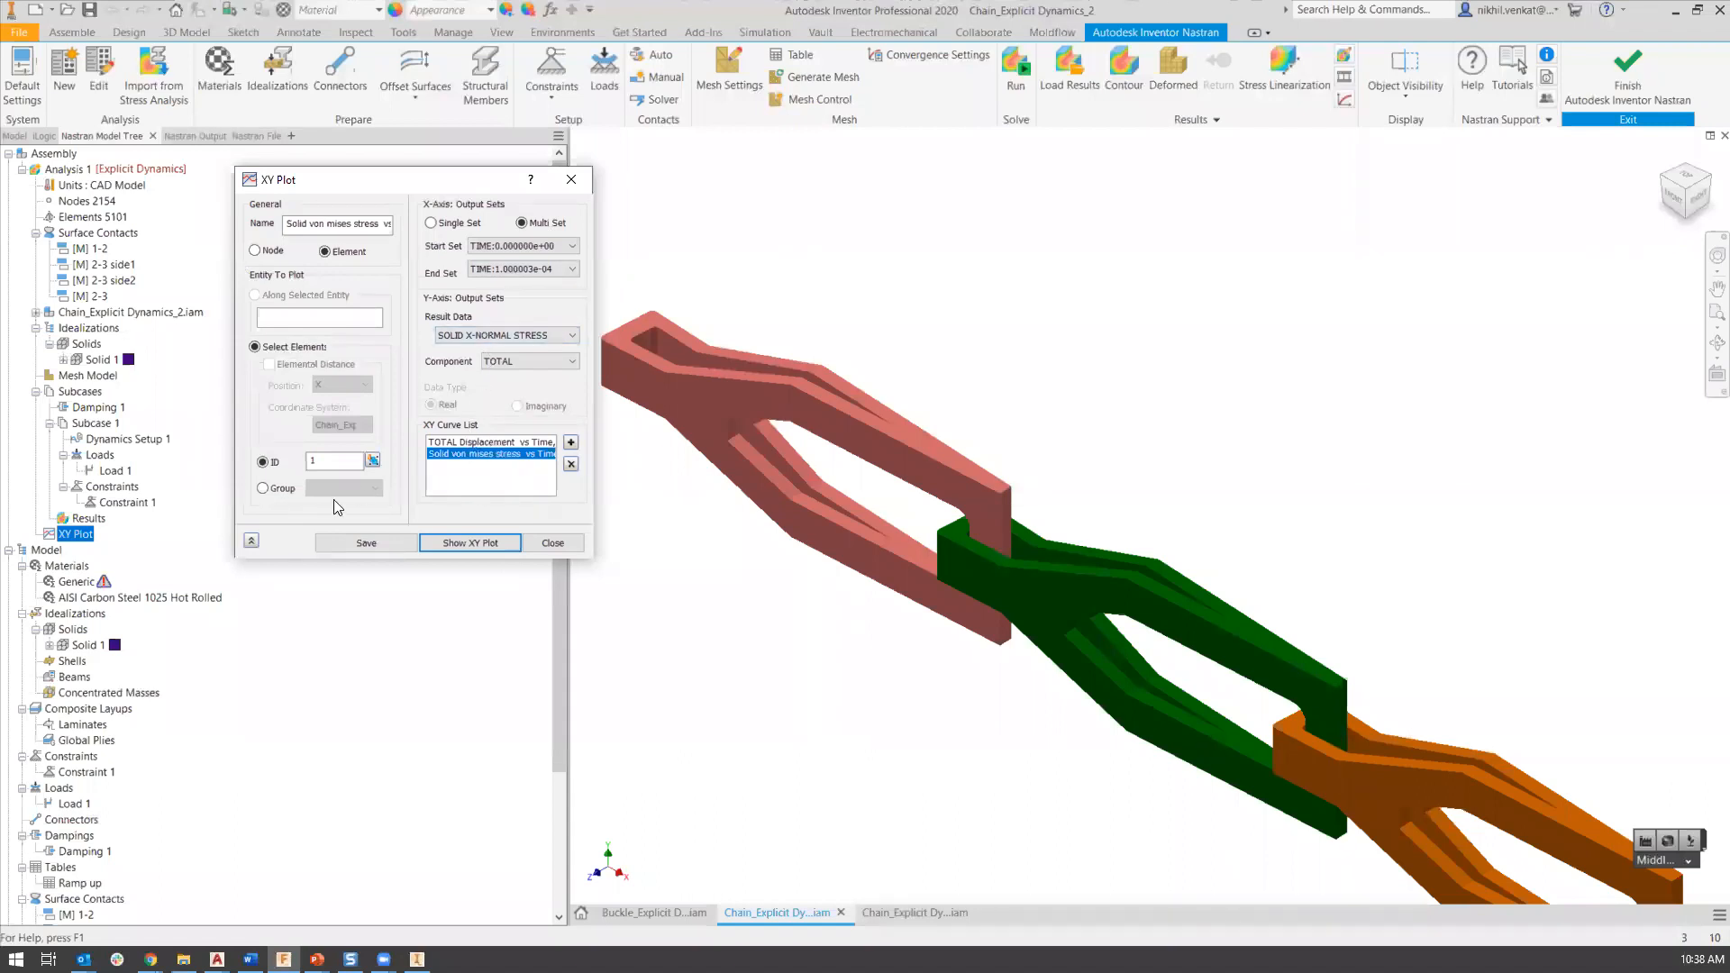
Check the Group option for selecting the plotted elements, return to ID selection, and close the XY plot settings.
left_click(274, 486)
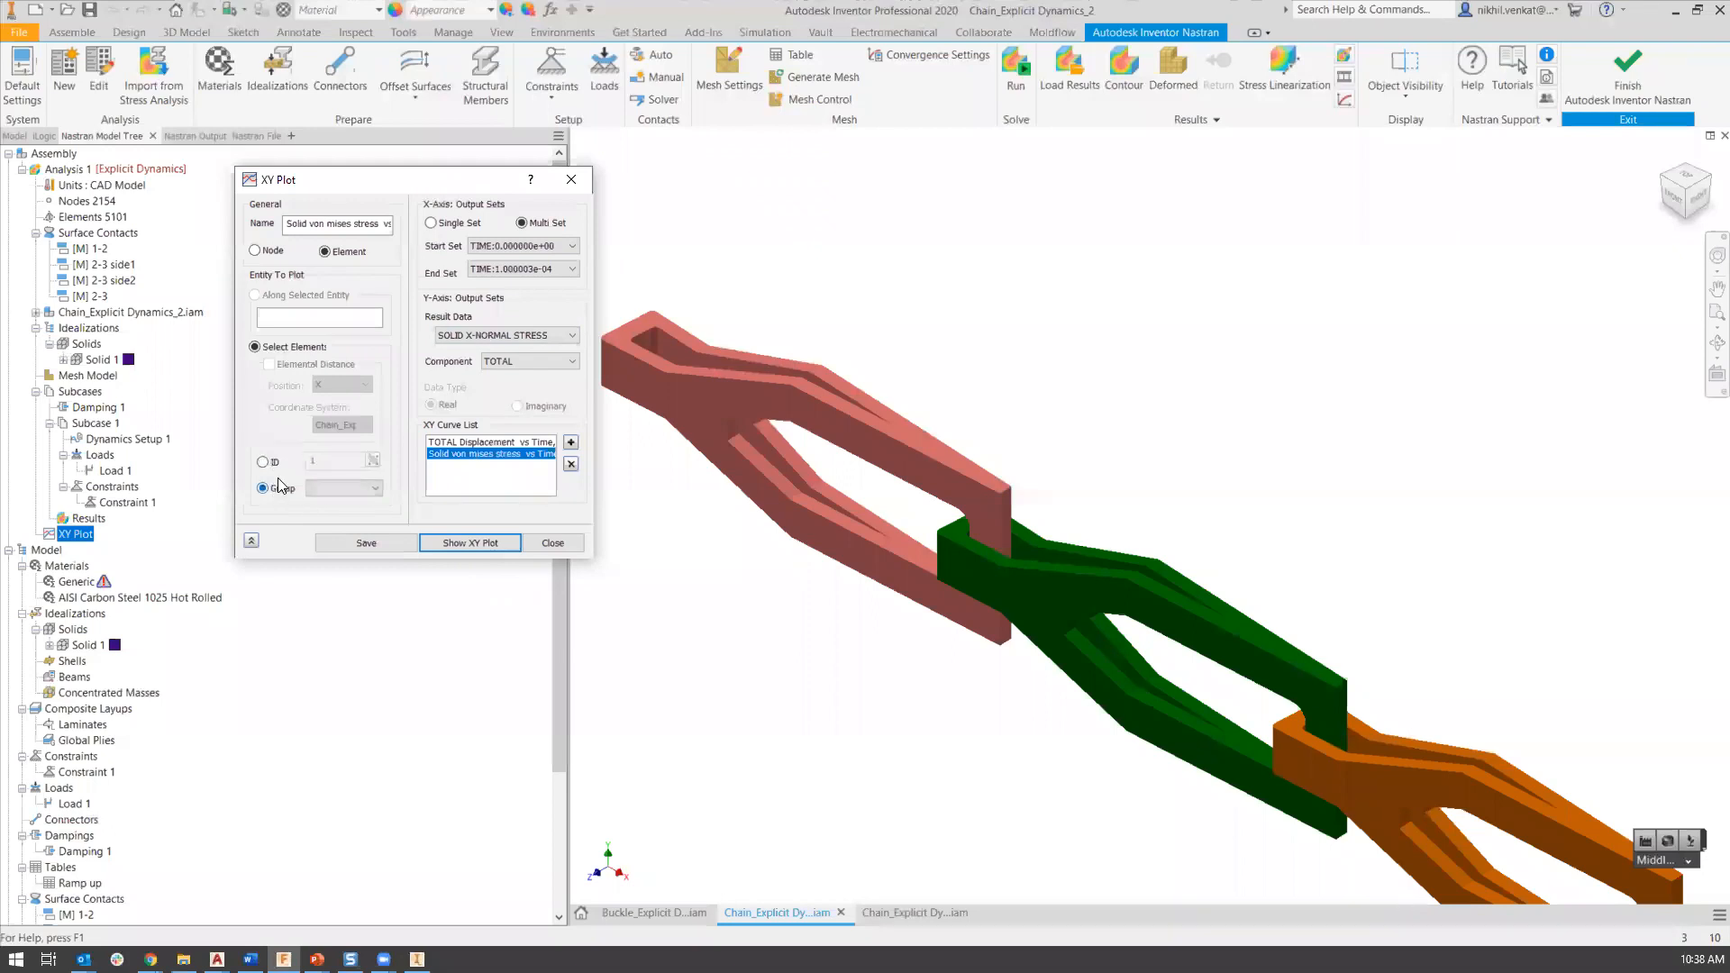
left_click(291, 461)
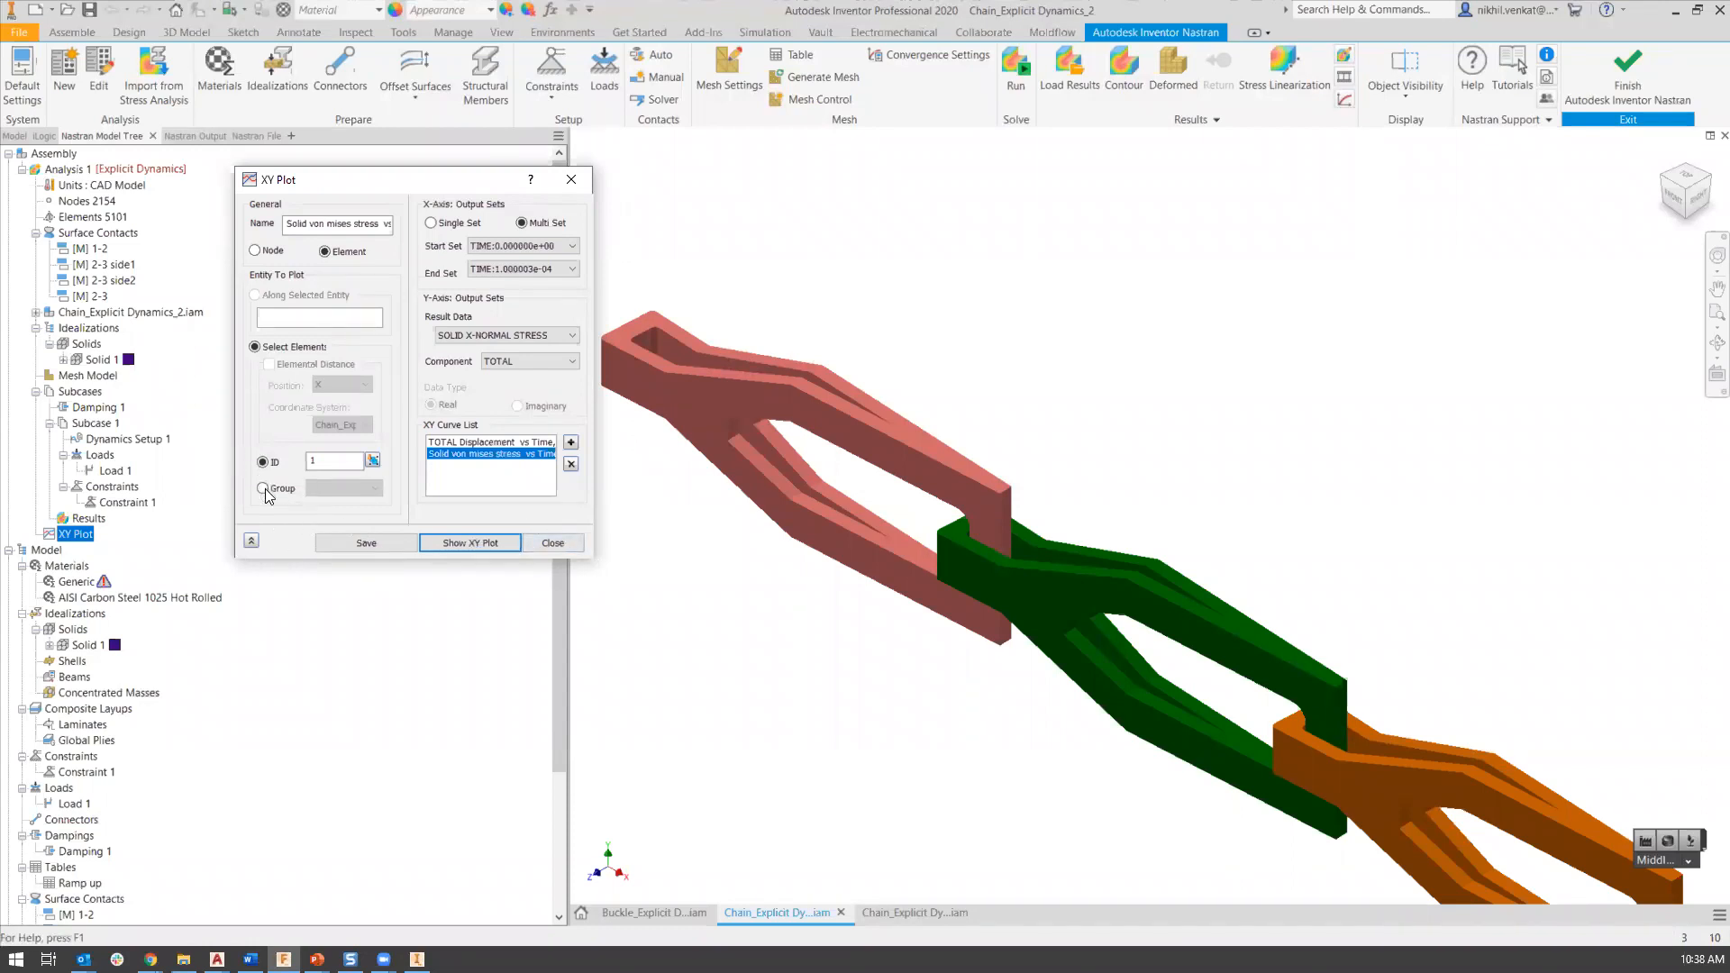
left_click(554, 542)
Examine the settings of a new element group under the model's Groups and cancel it.
left_click_drag(560, 543, 559, 672)
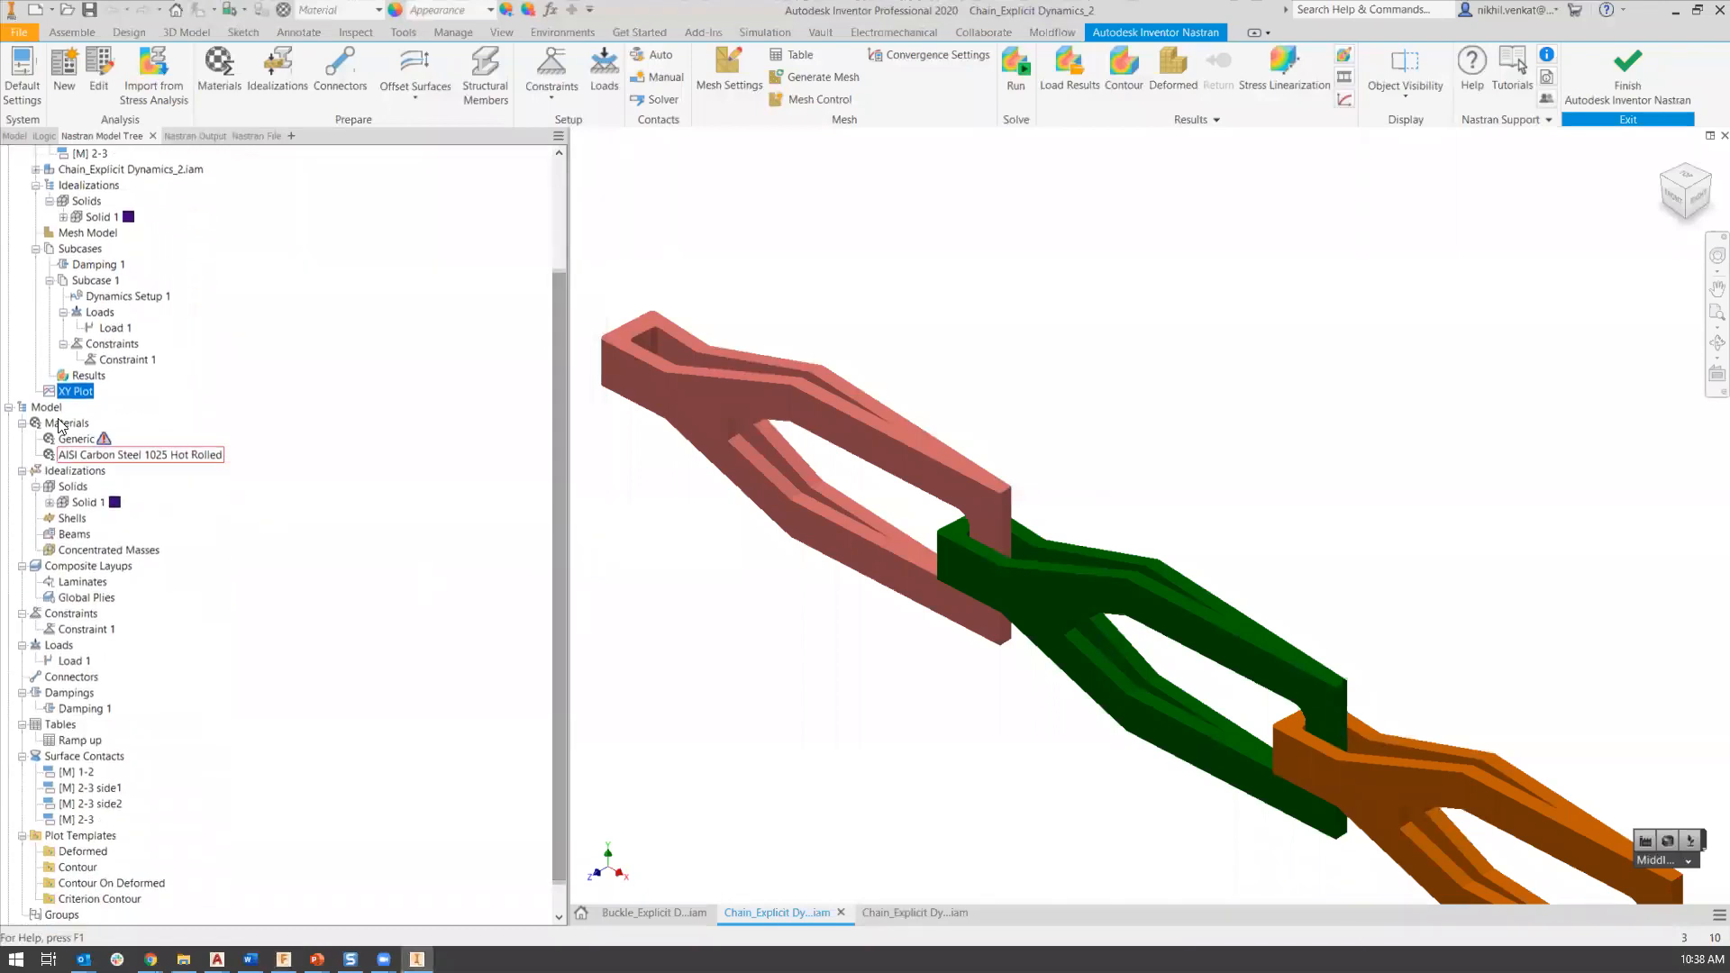
left_click(8, 406)
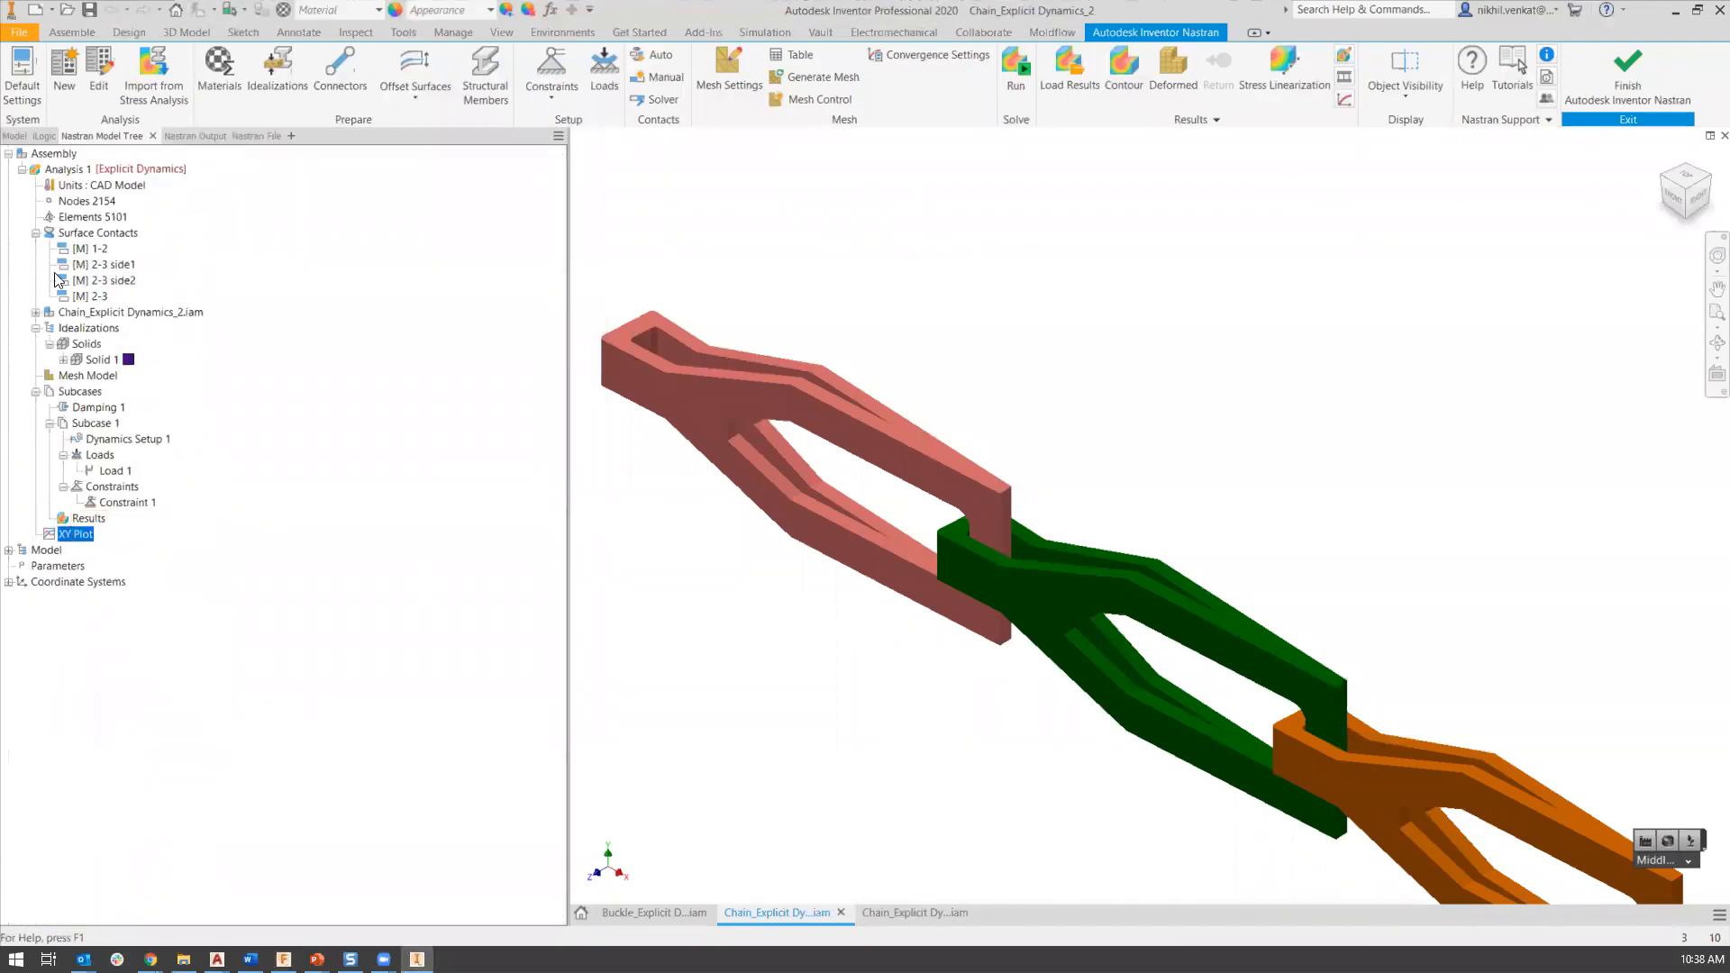
left_click(8, 550)
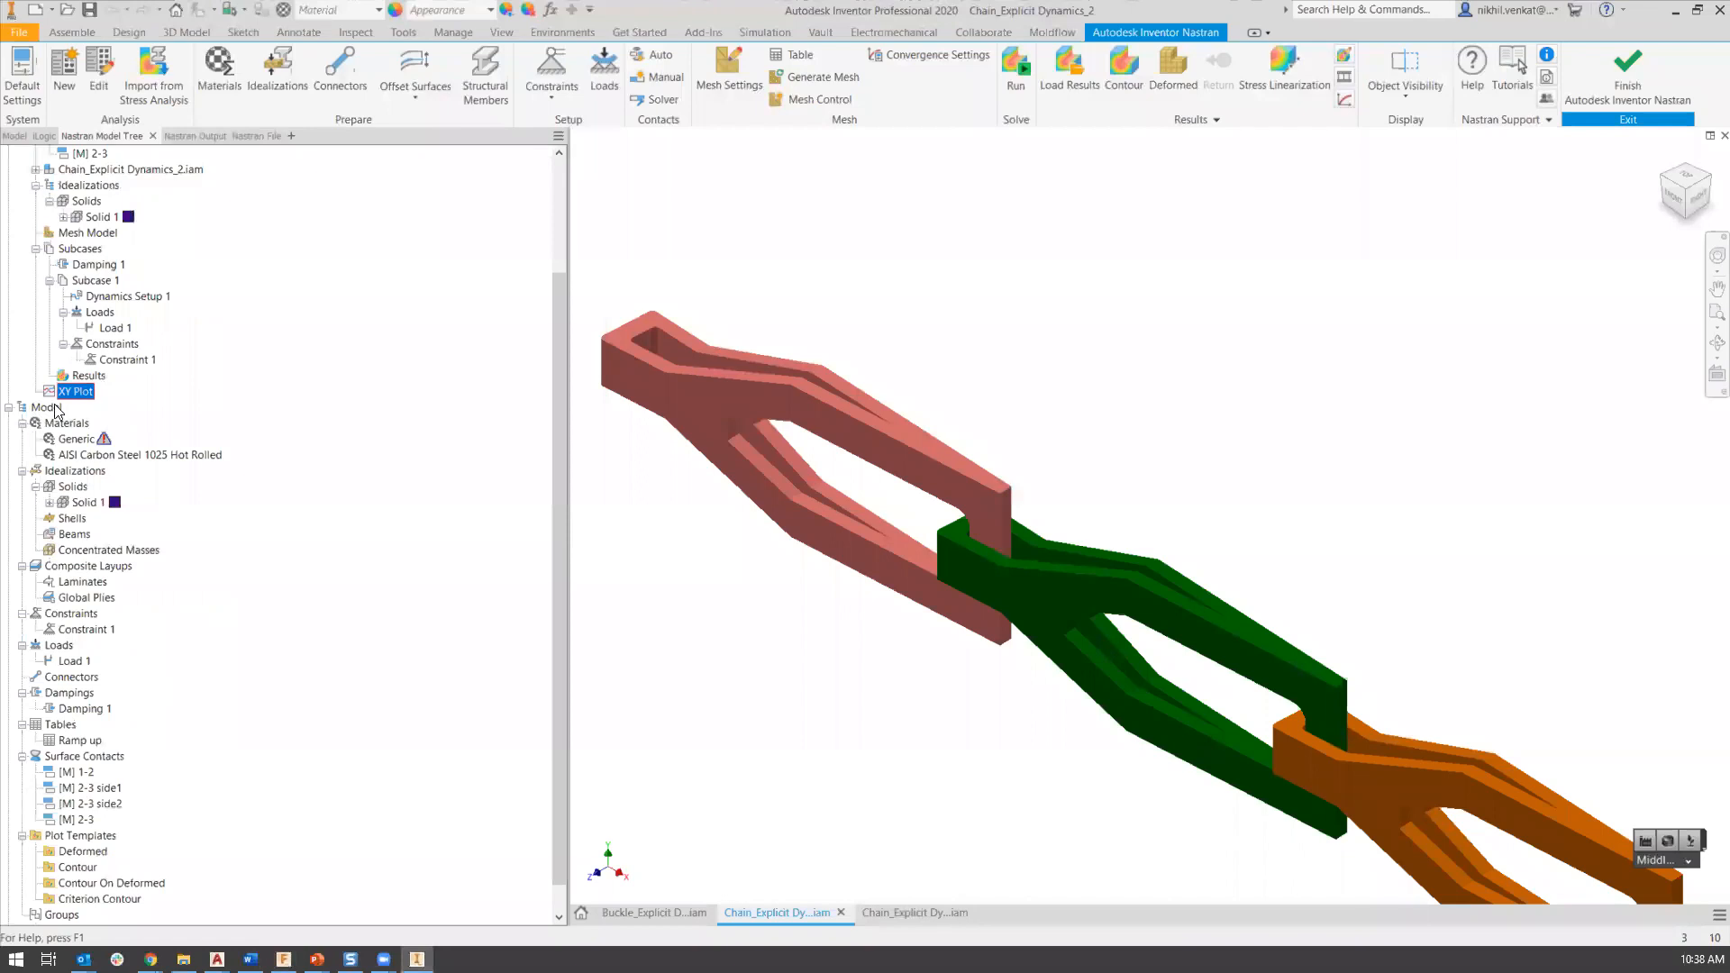
scroll(73, 457, "down", 1)
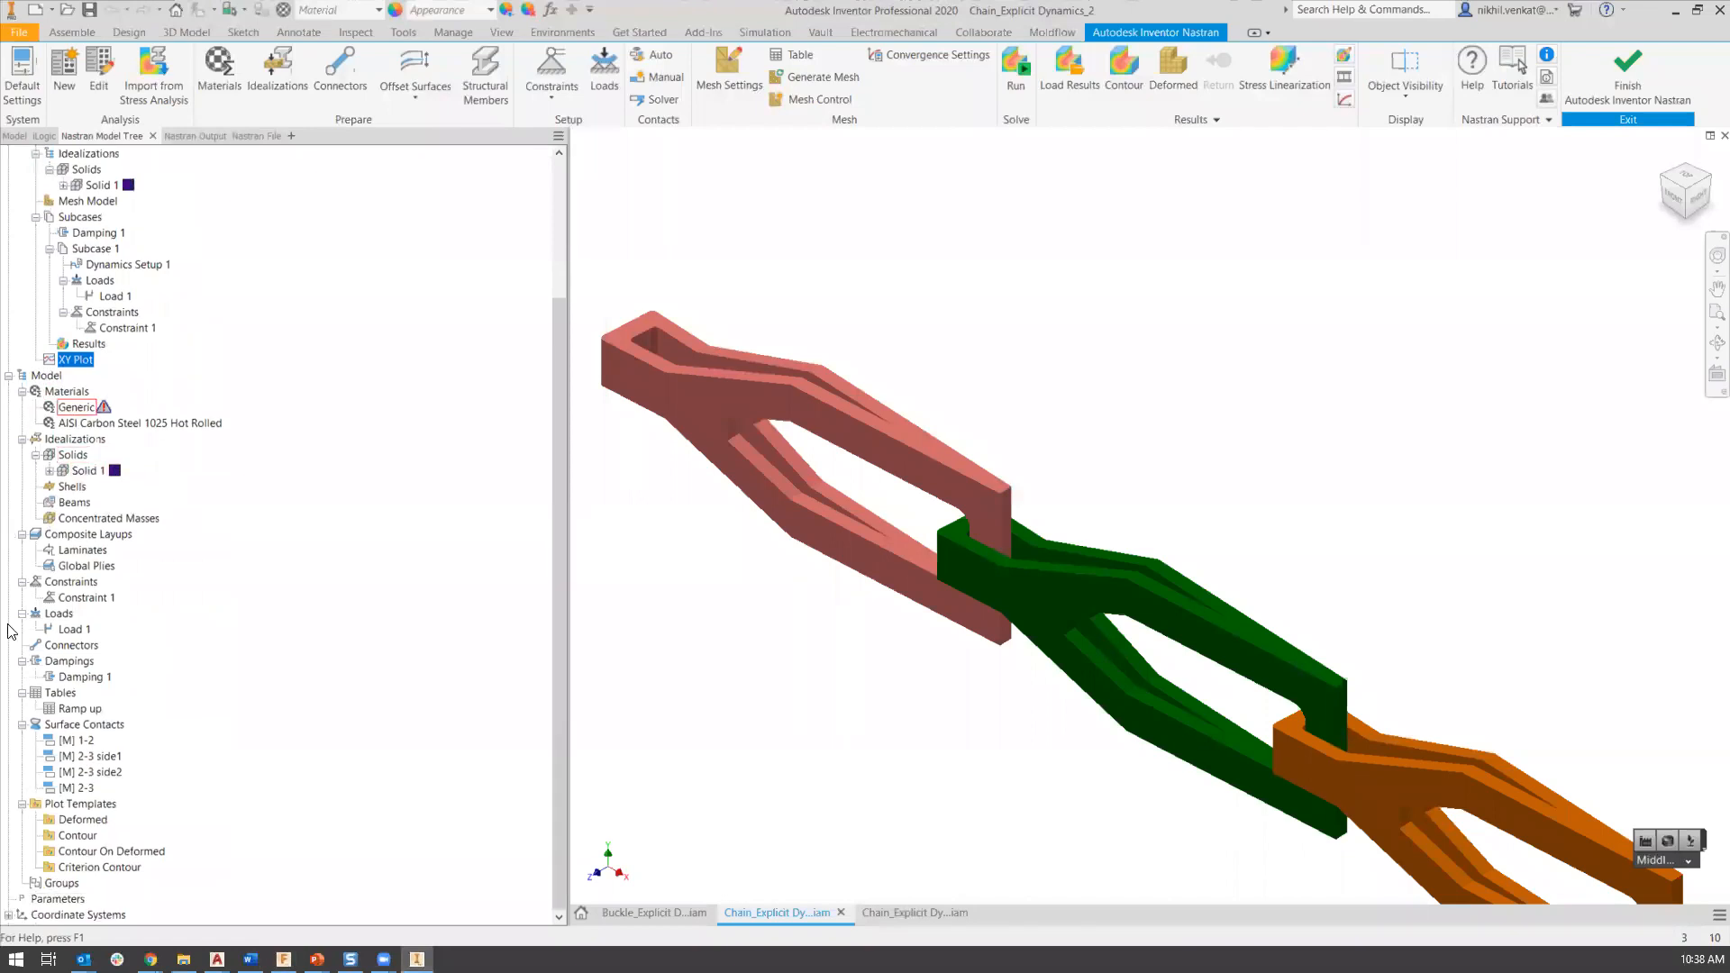
right_click(61, 883)
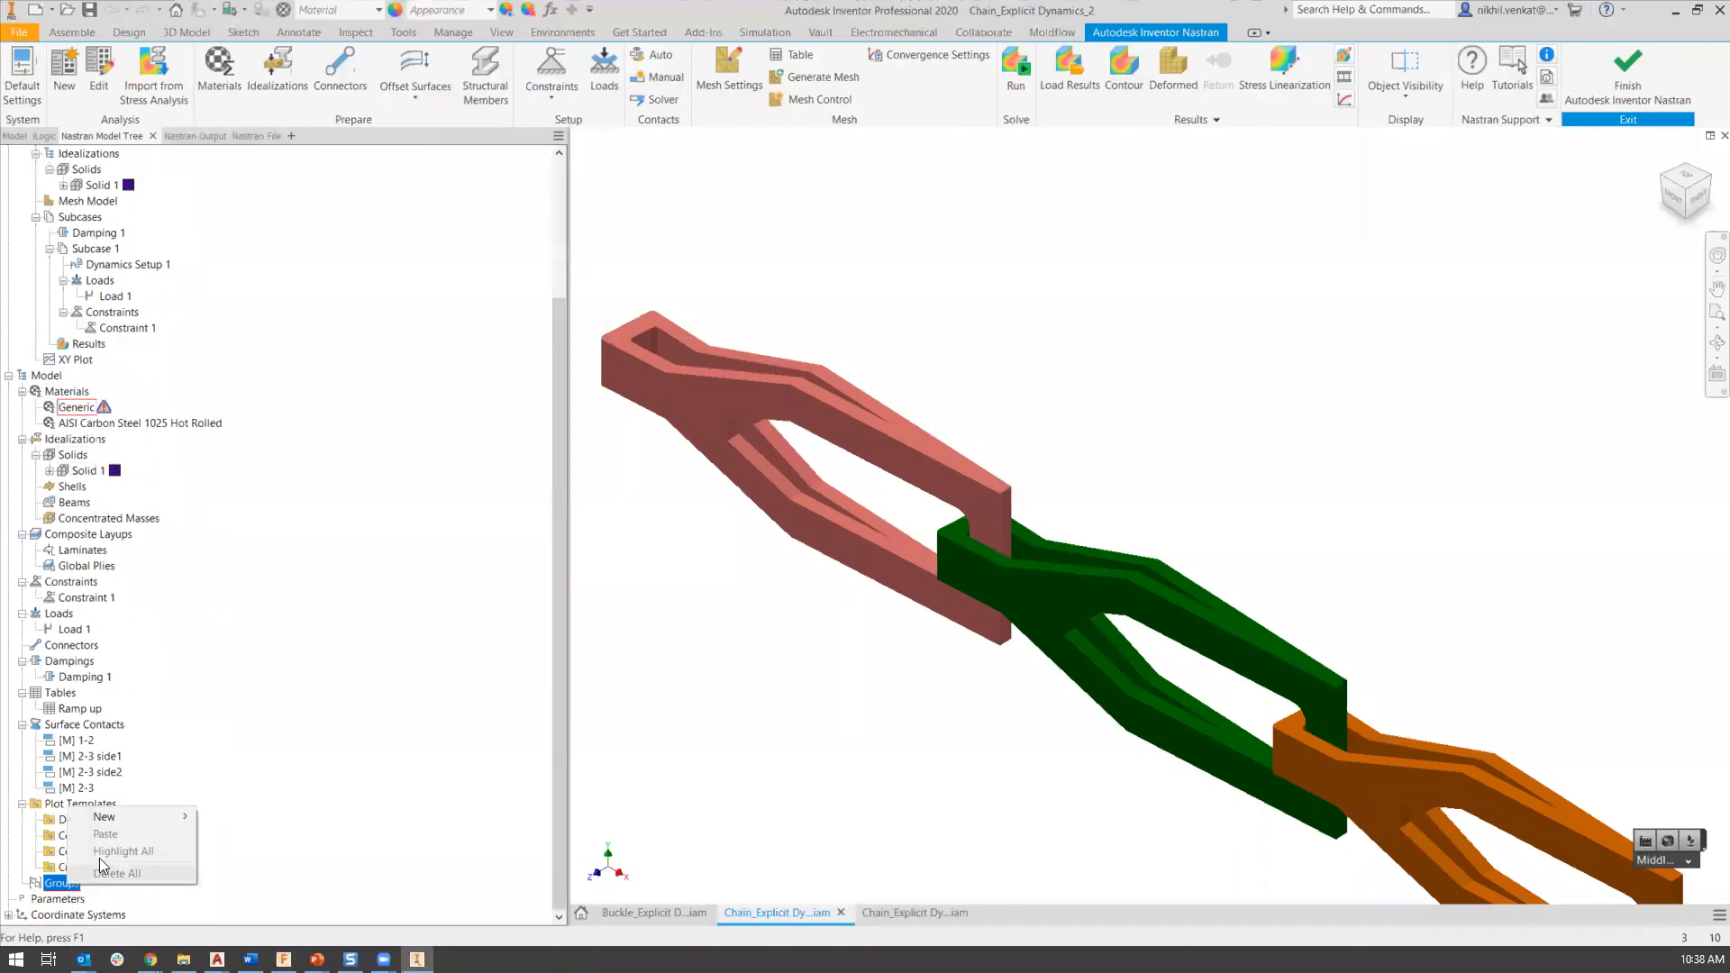
mouse_move(117, 818)
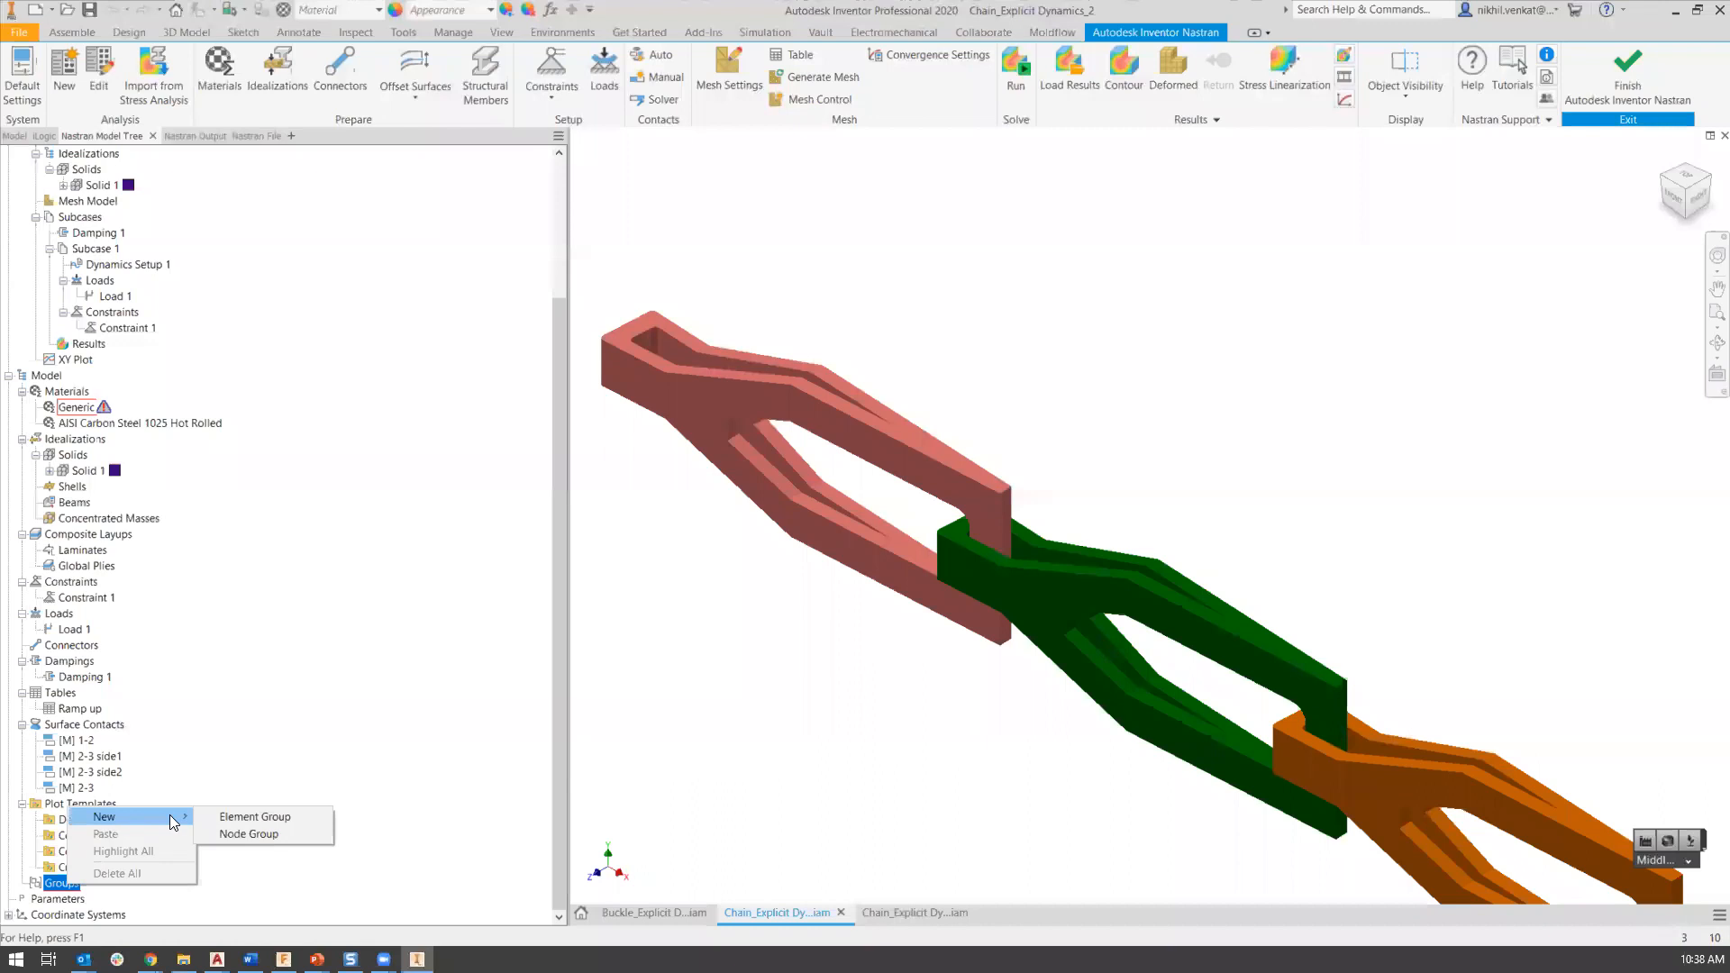
left_click(255, 817)
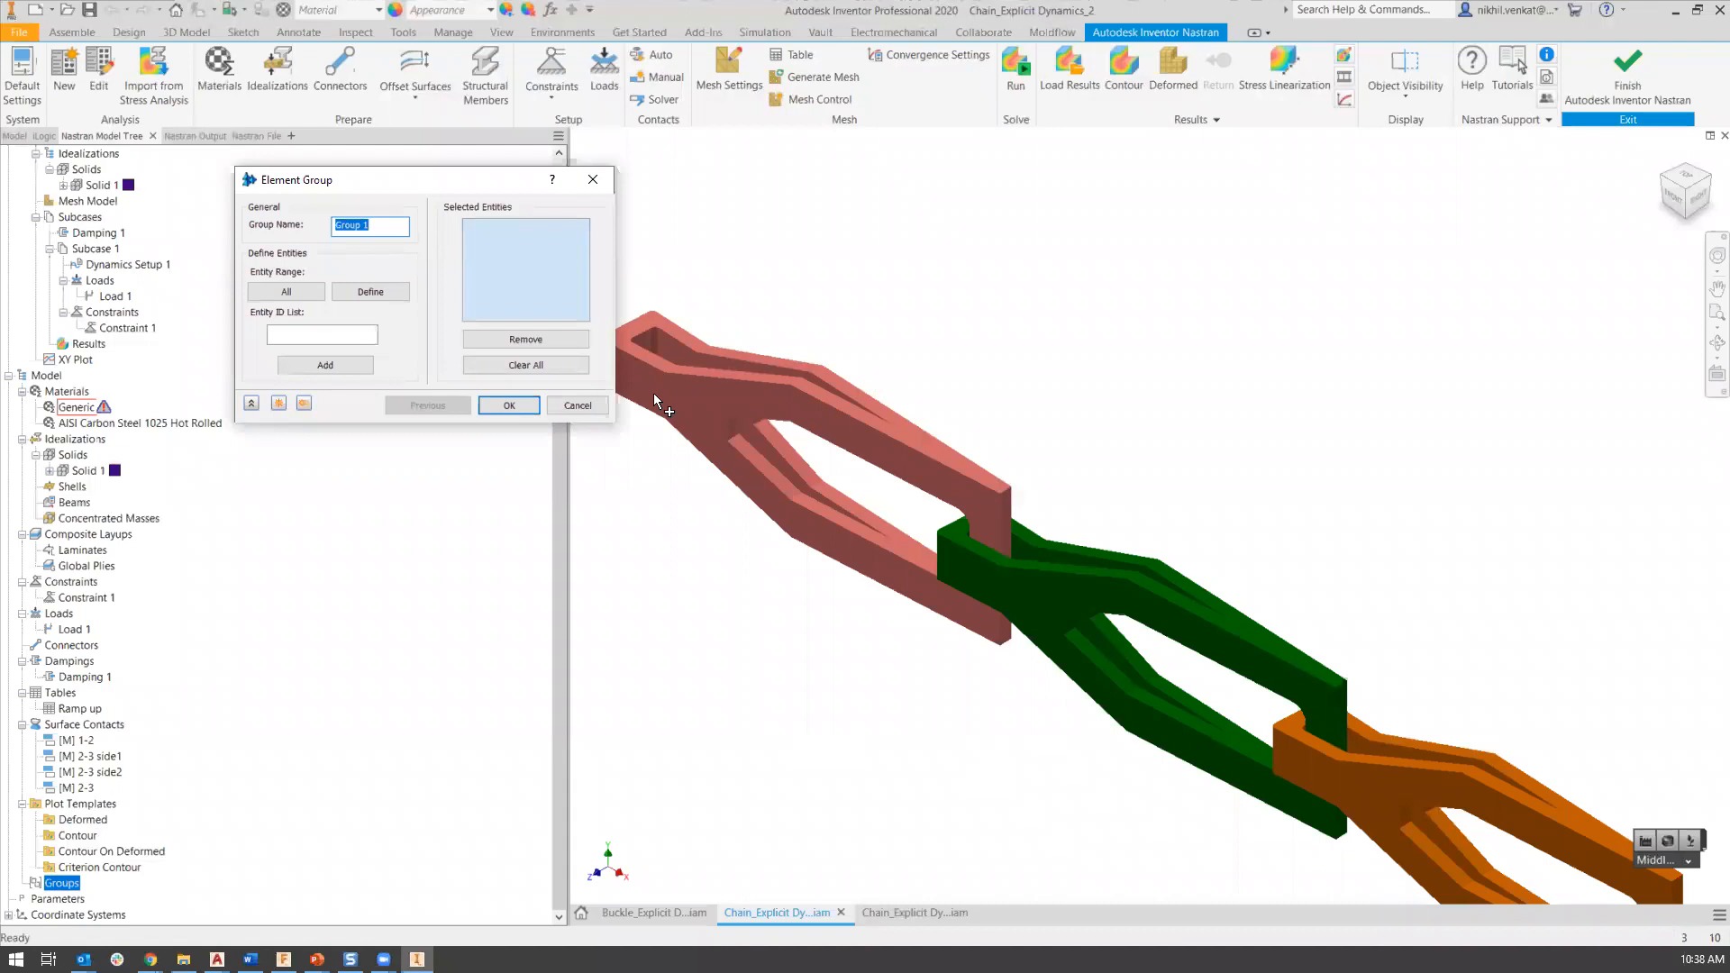
left_click(578, 406)
Reopen the XY plot settings, check the list of groups available for node selection, and close them.
left_click(76, 360)
double_click(79, 359)
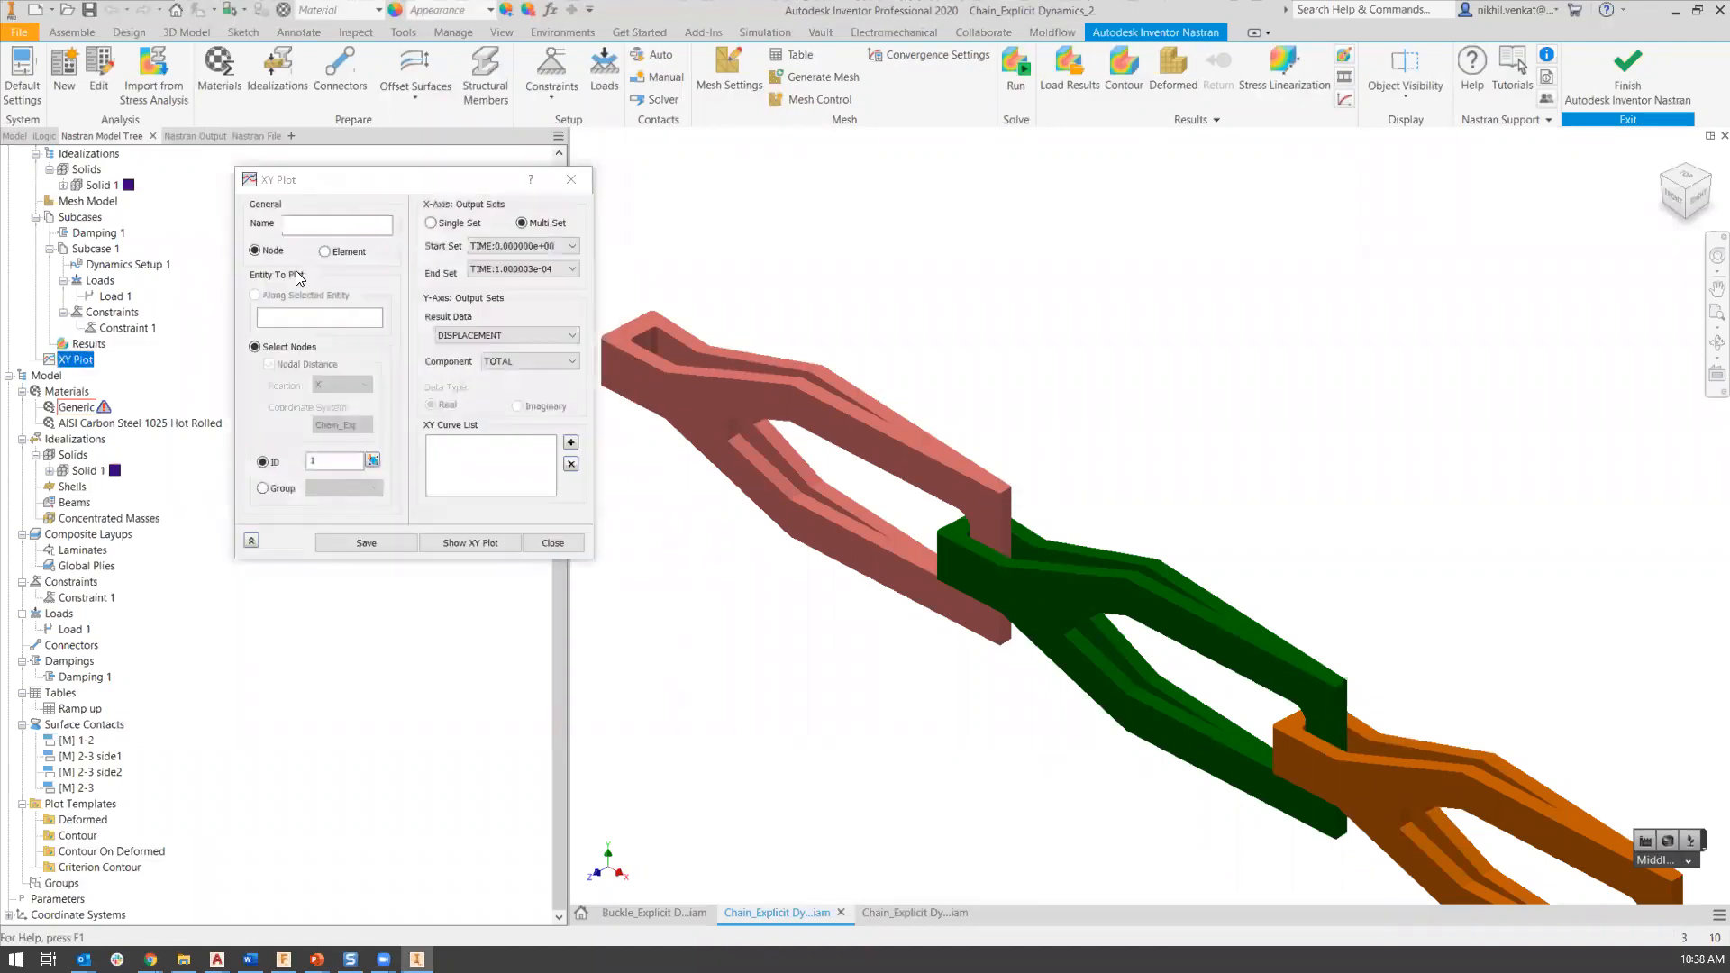
left_click(276, 491)
left_click(364, 491)
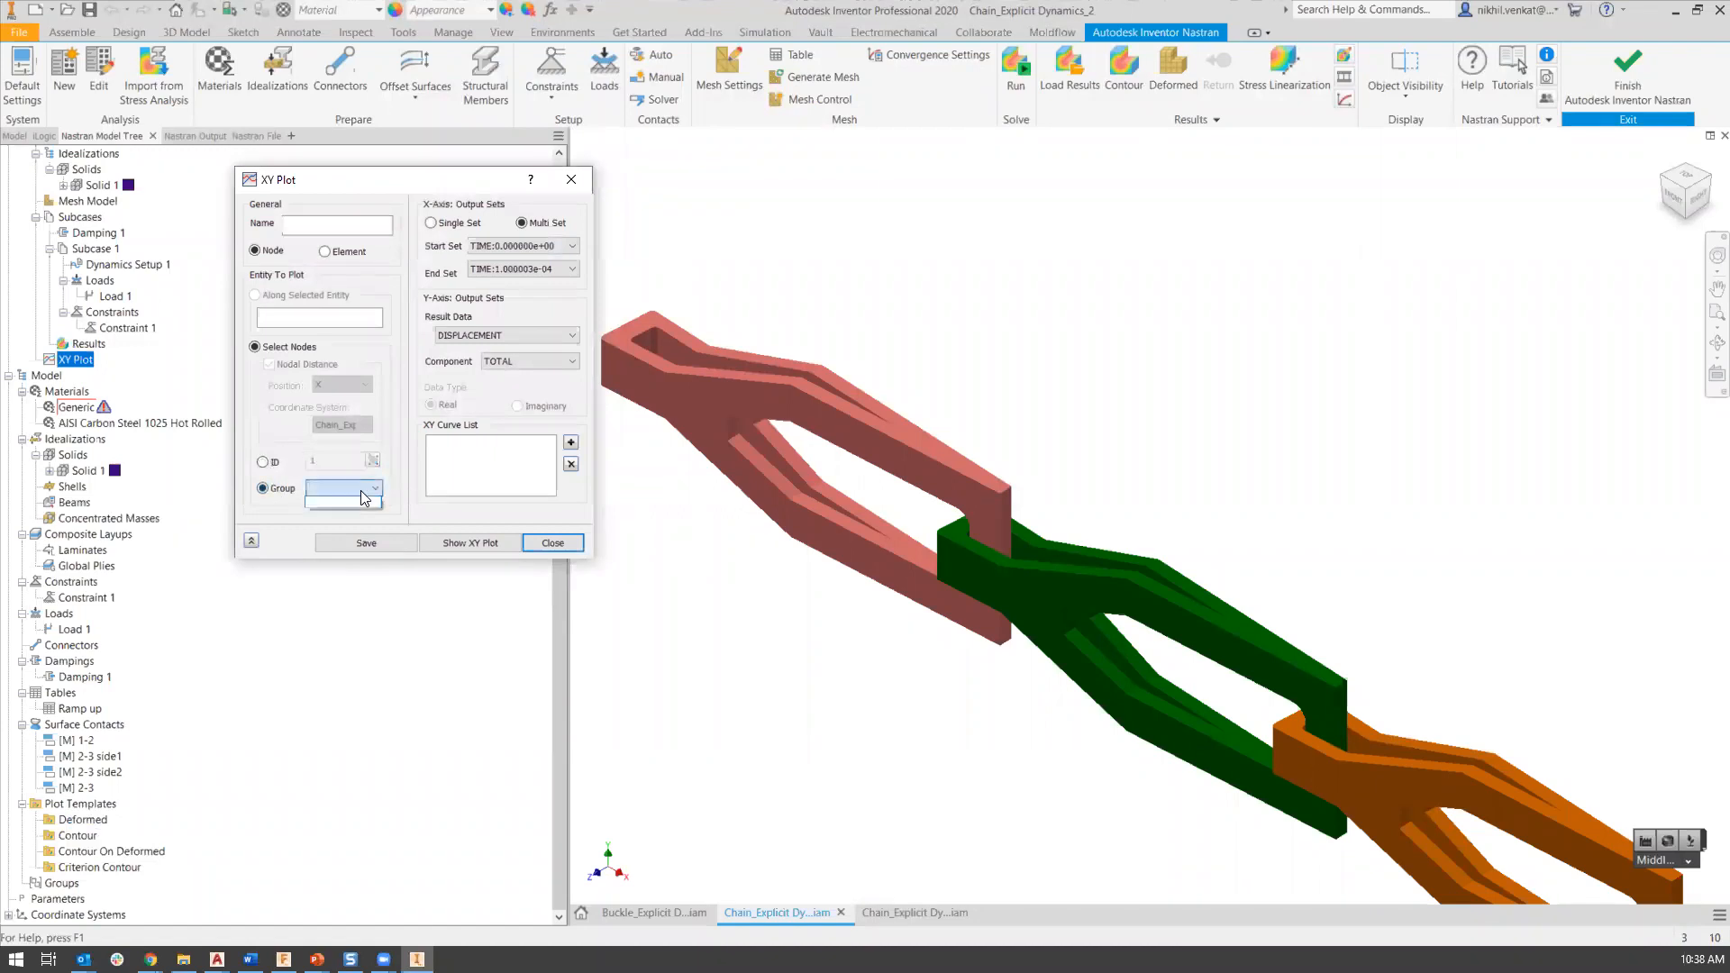
left_click(553, 542)
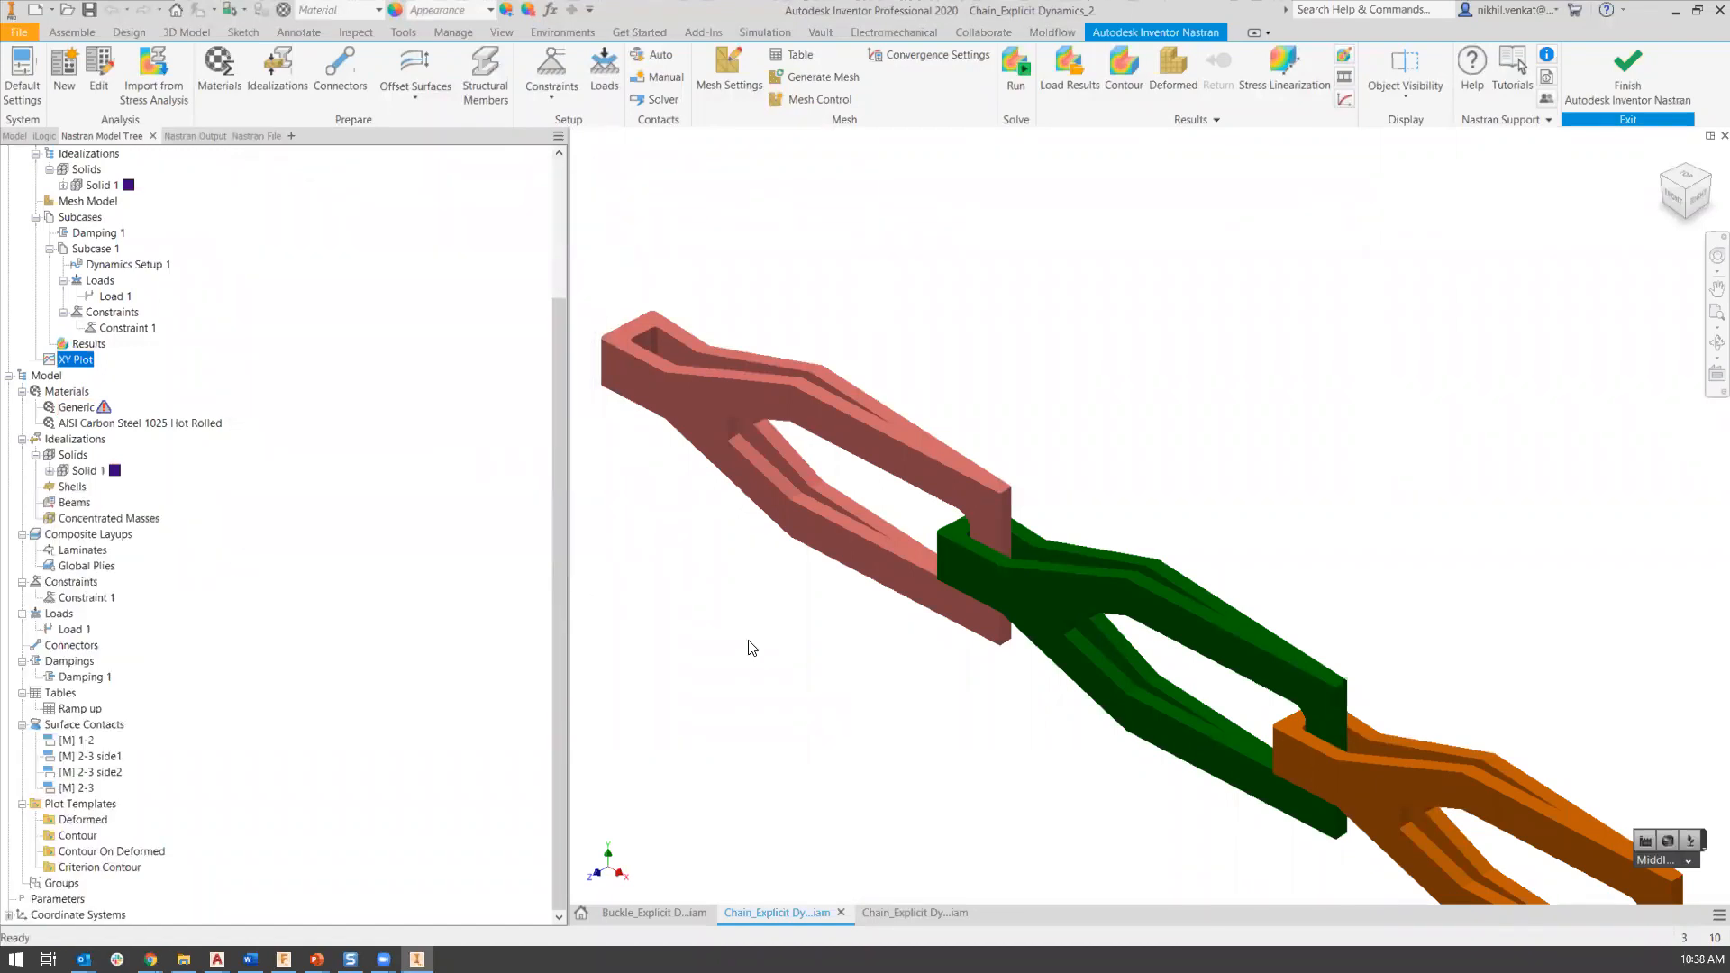